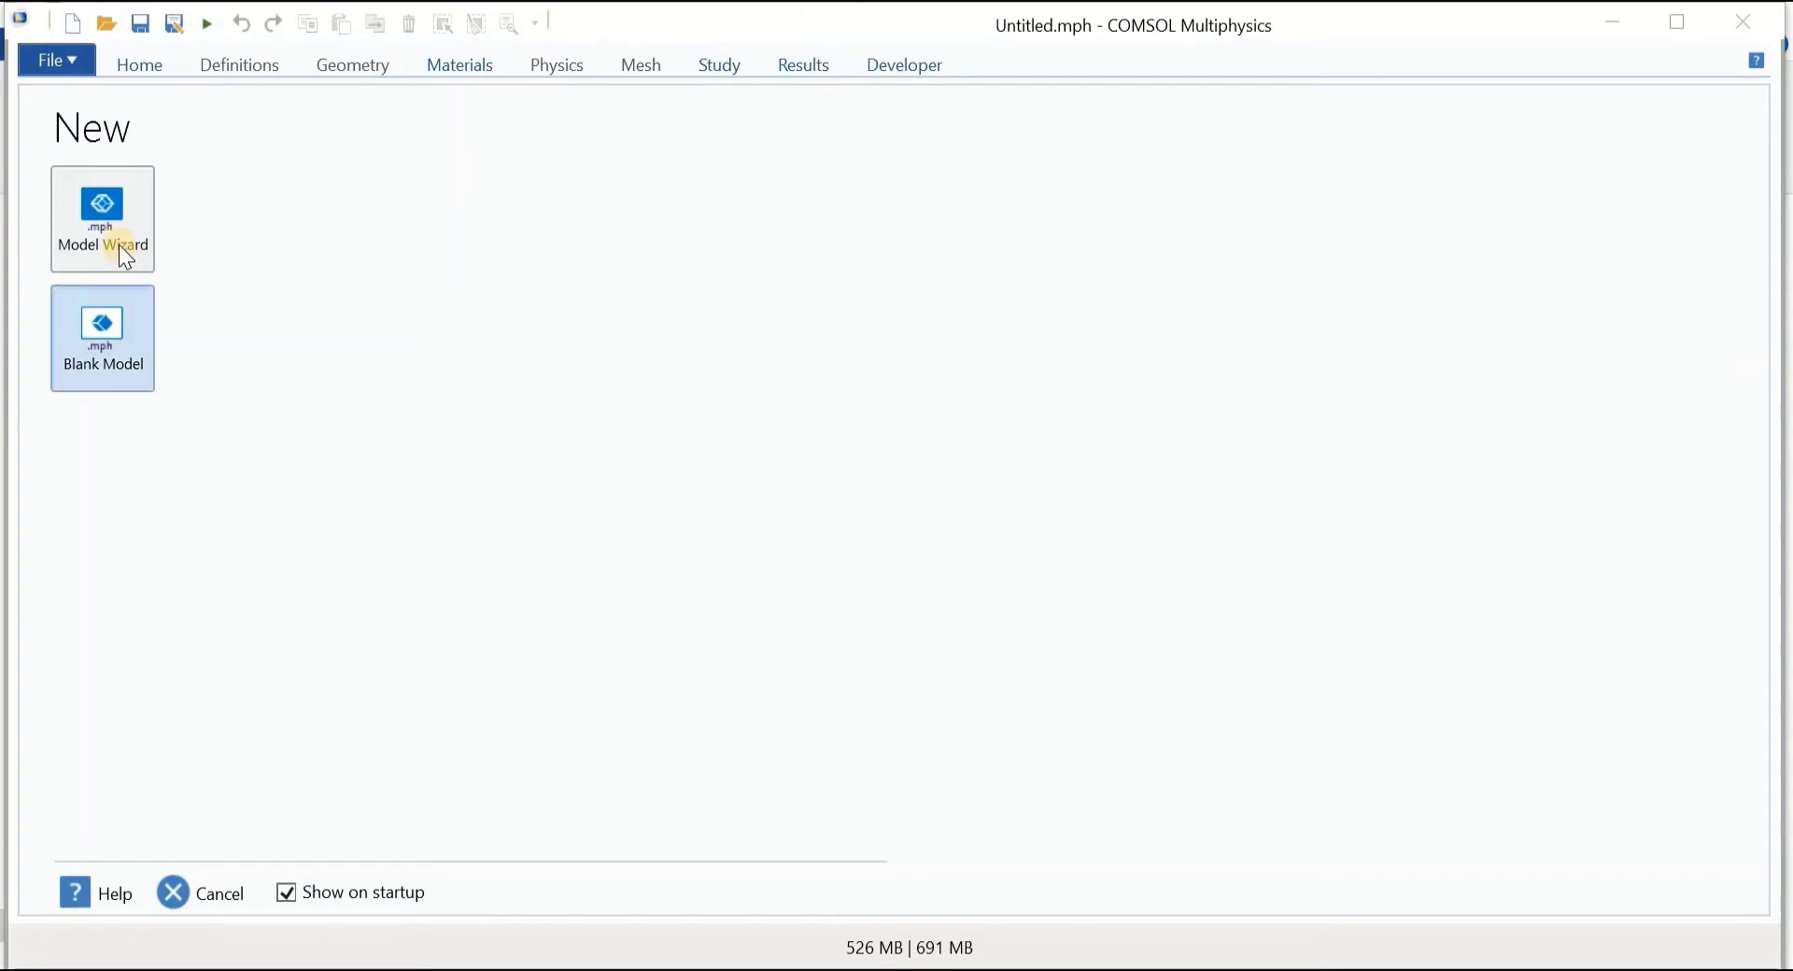
Set up a new 2D model with the Solid Mechanics interface and a Stationary study.
click(116, 243)
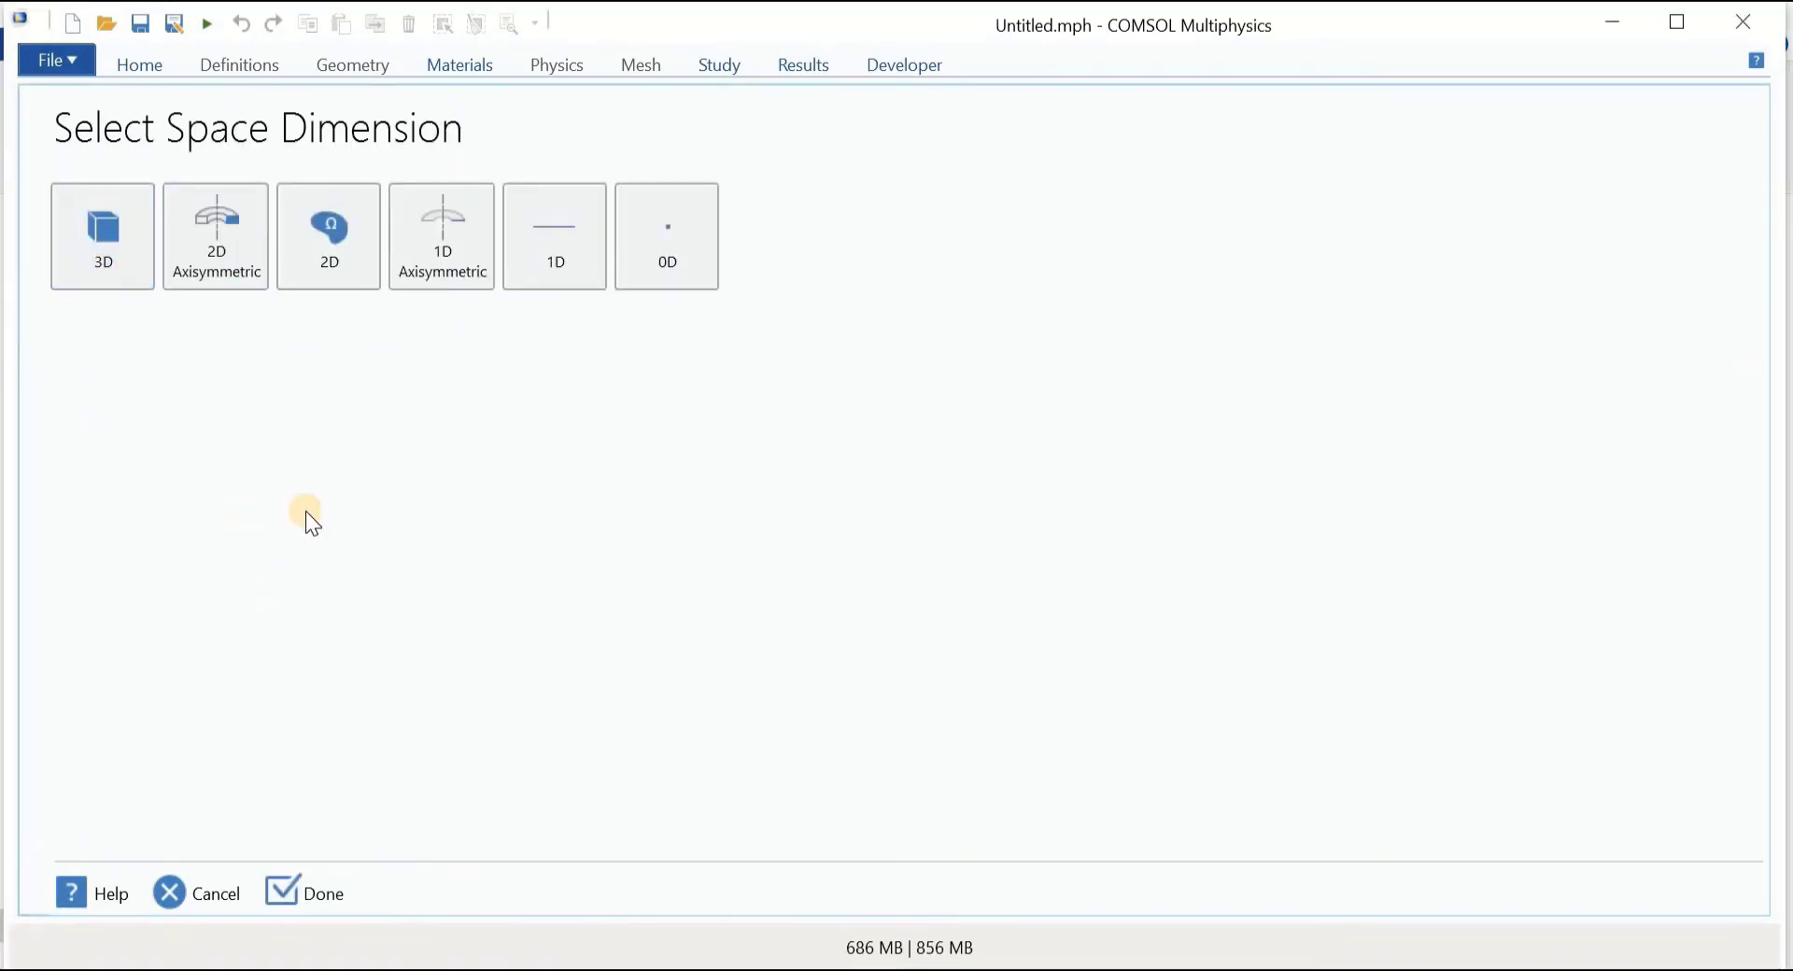
click(321, 265)
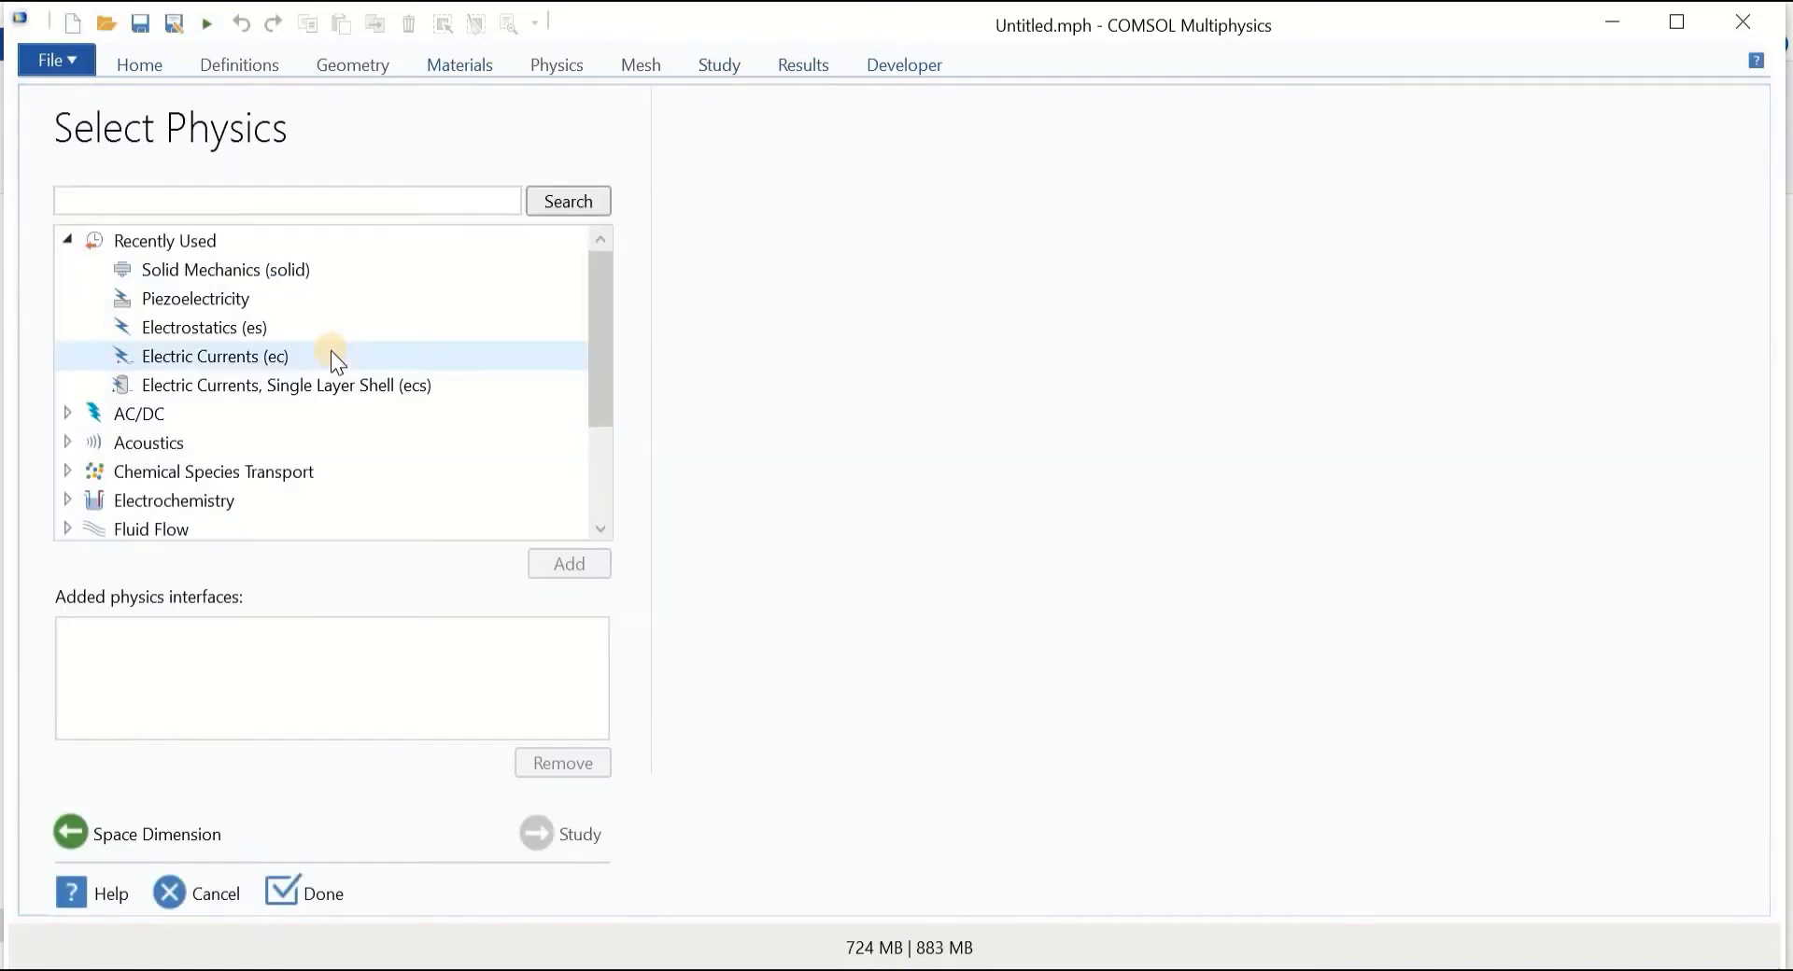
click(259, 272)
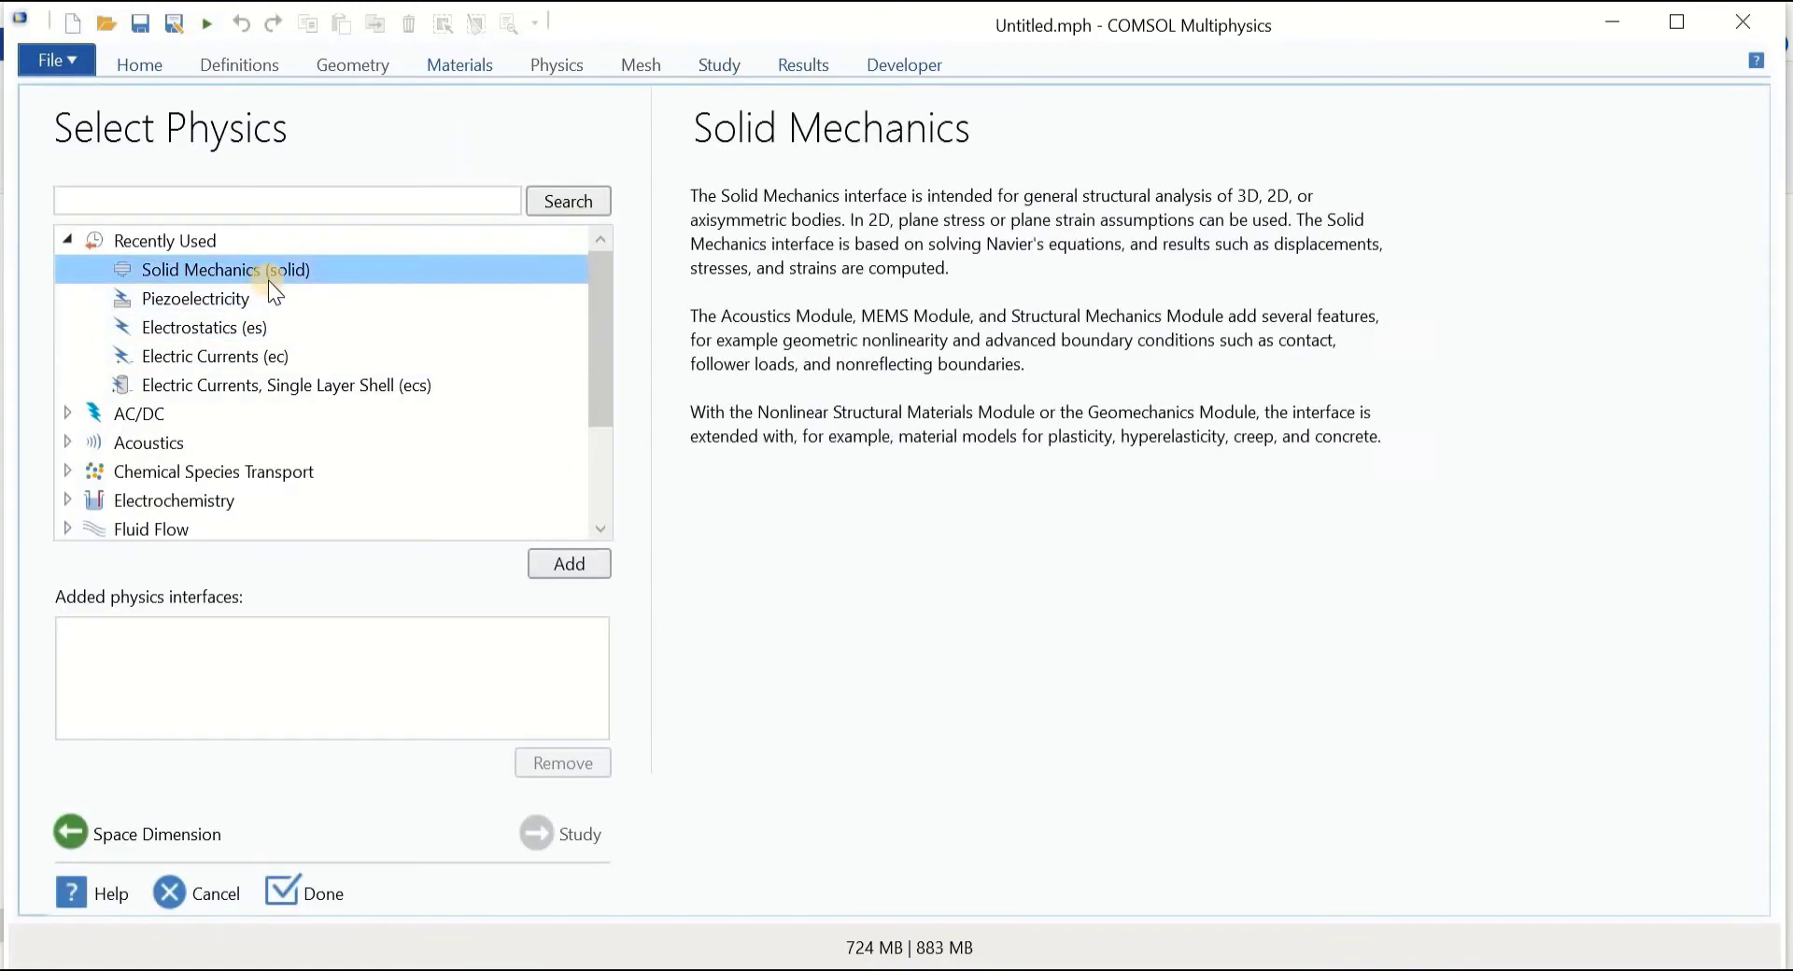
click(565, 563)
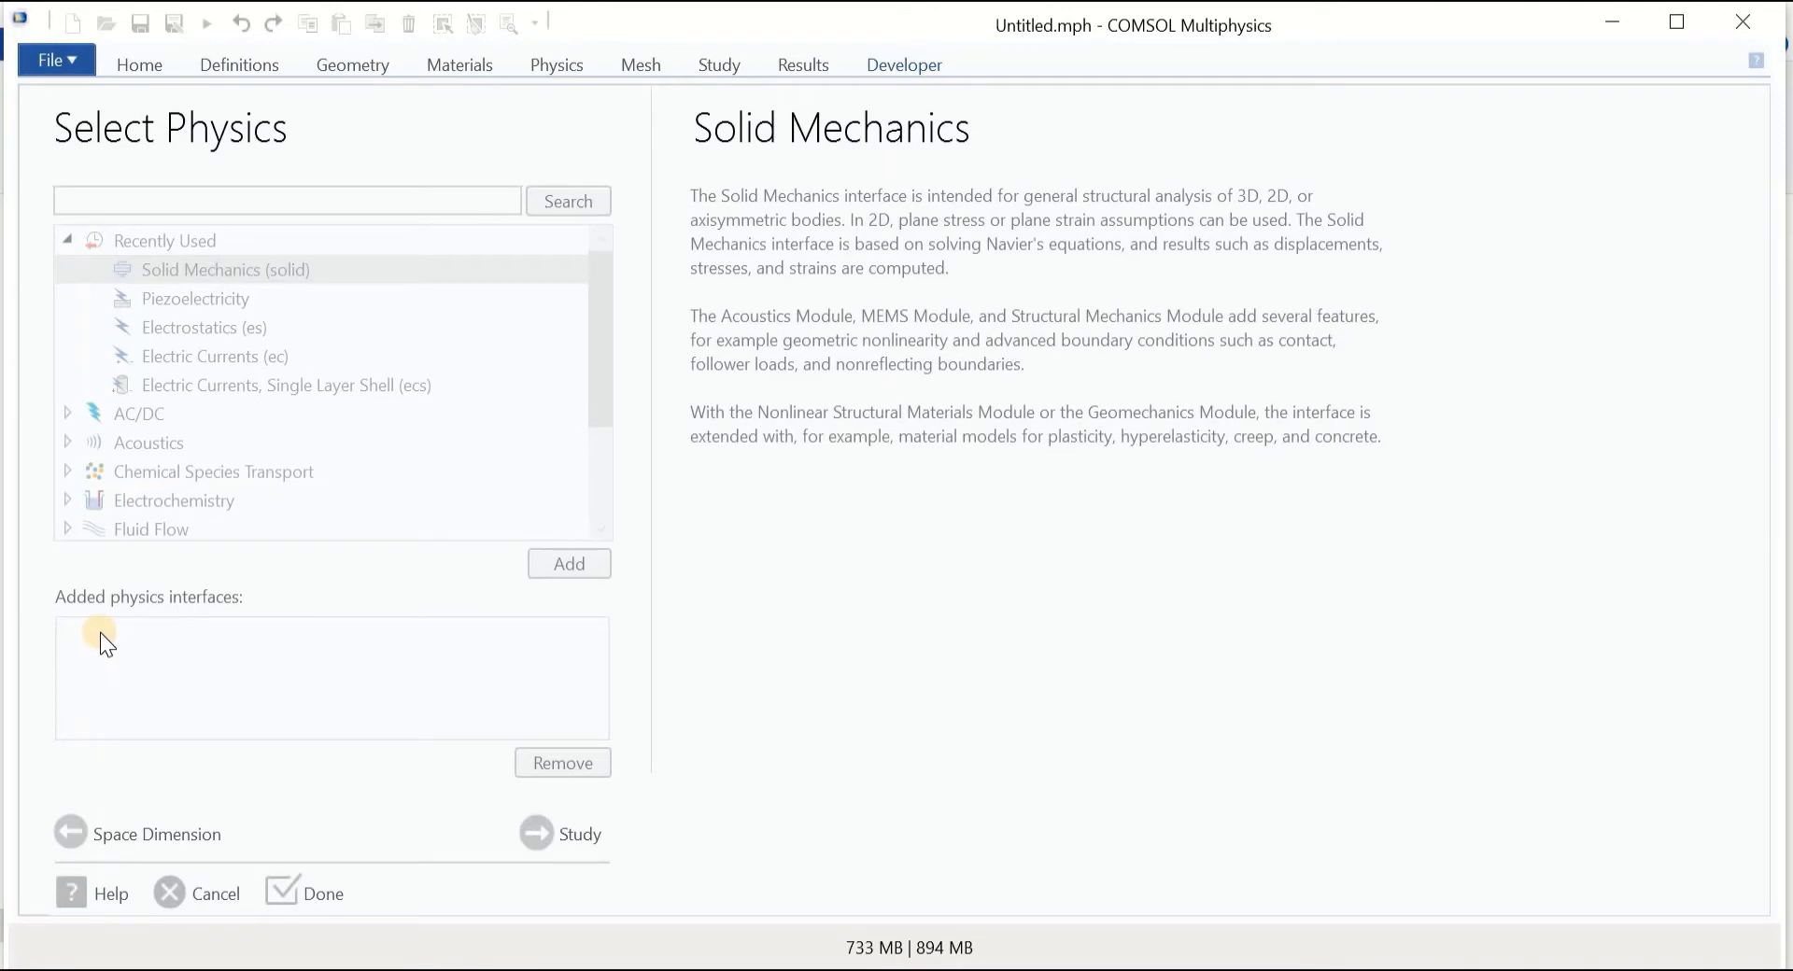
click(558, 829)
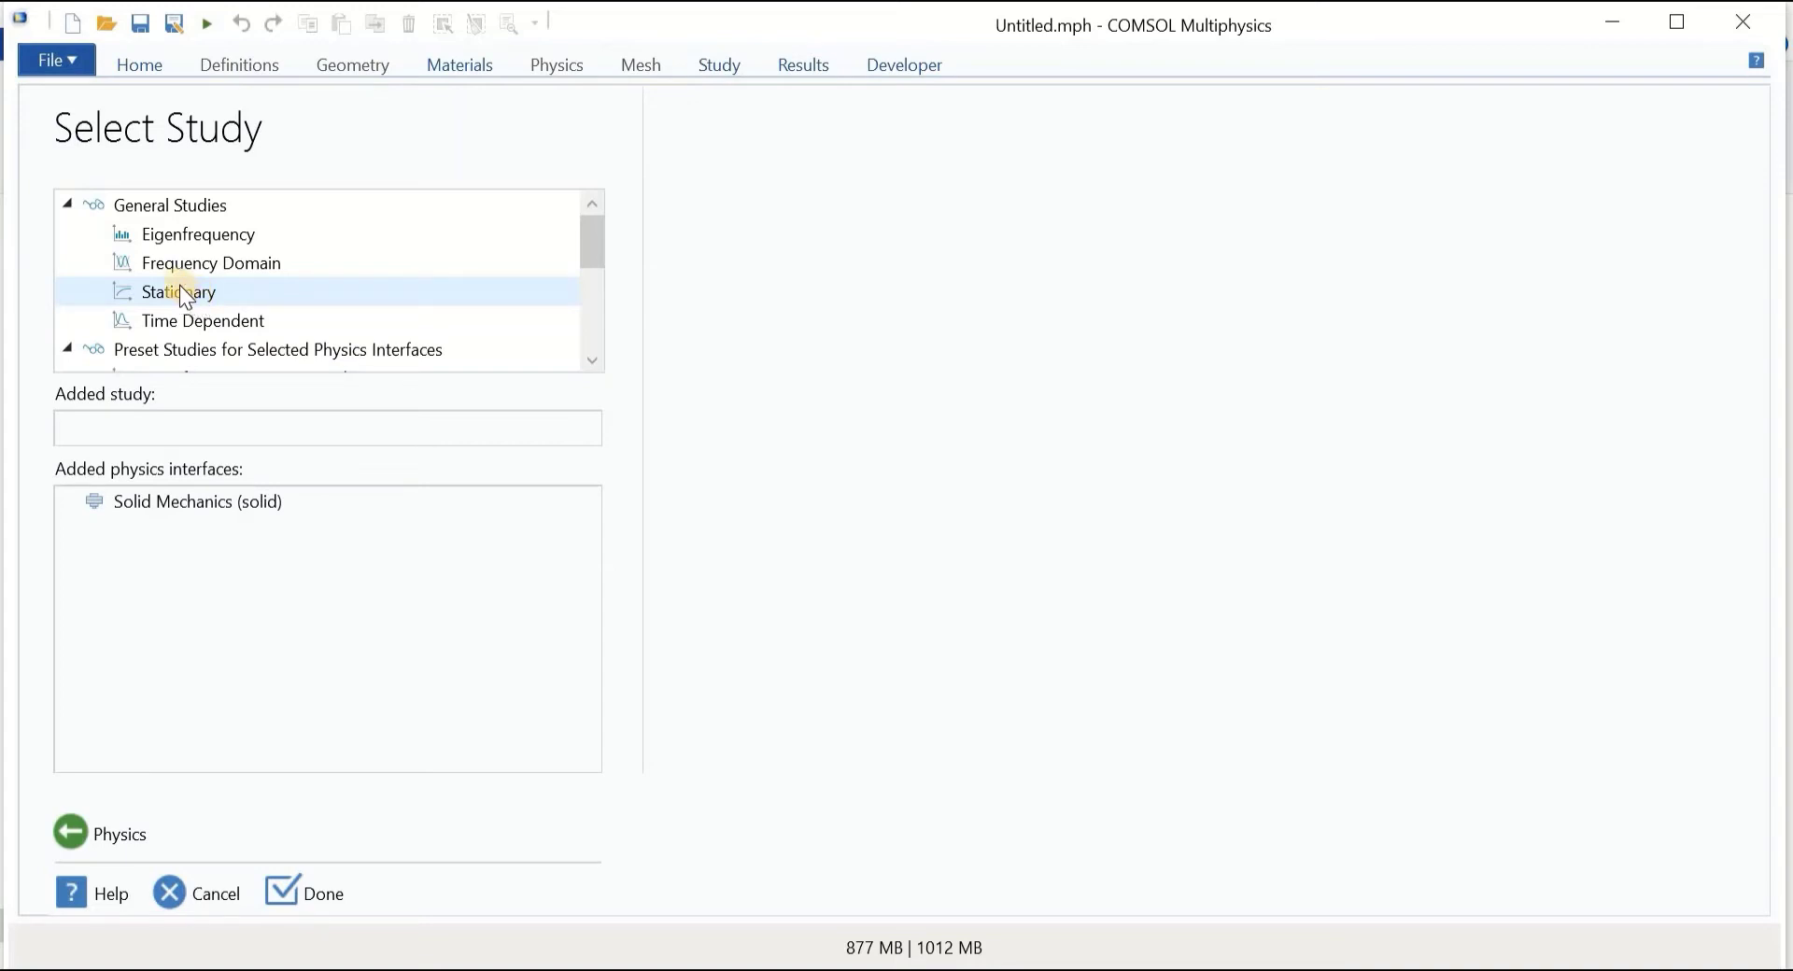
click(182, 290)
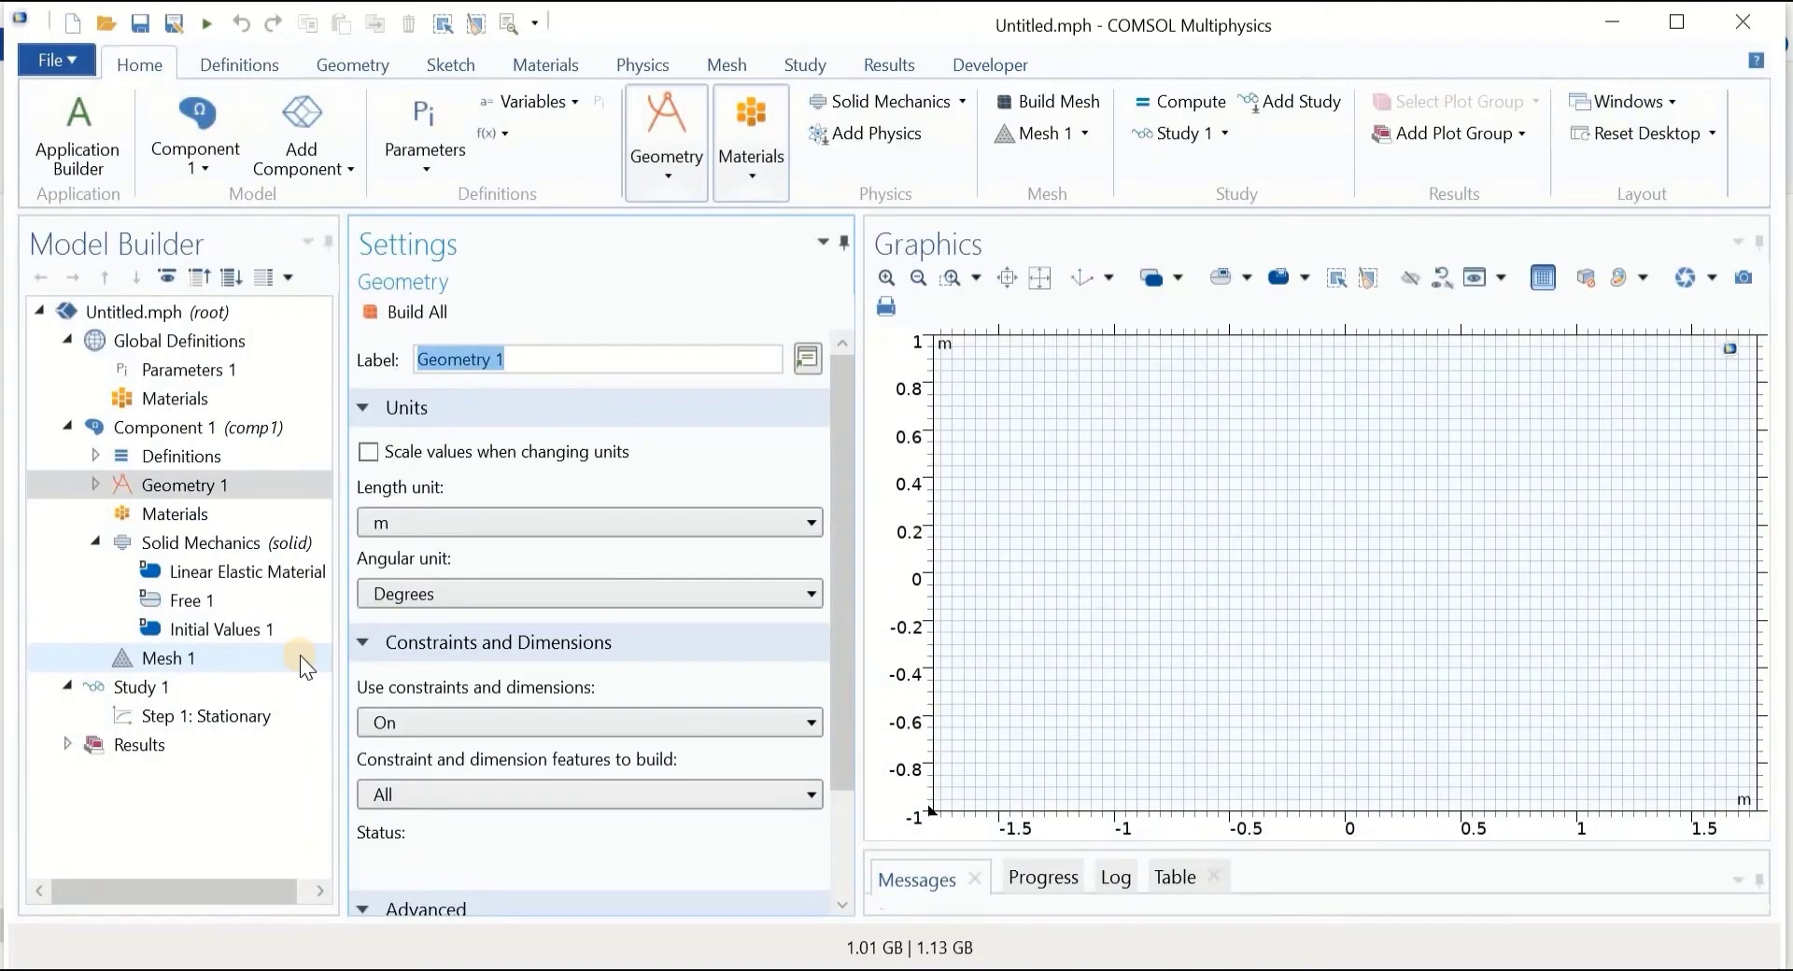
Define a global parameter w1 with the expression 50[mm].
click(177, 488)
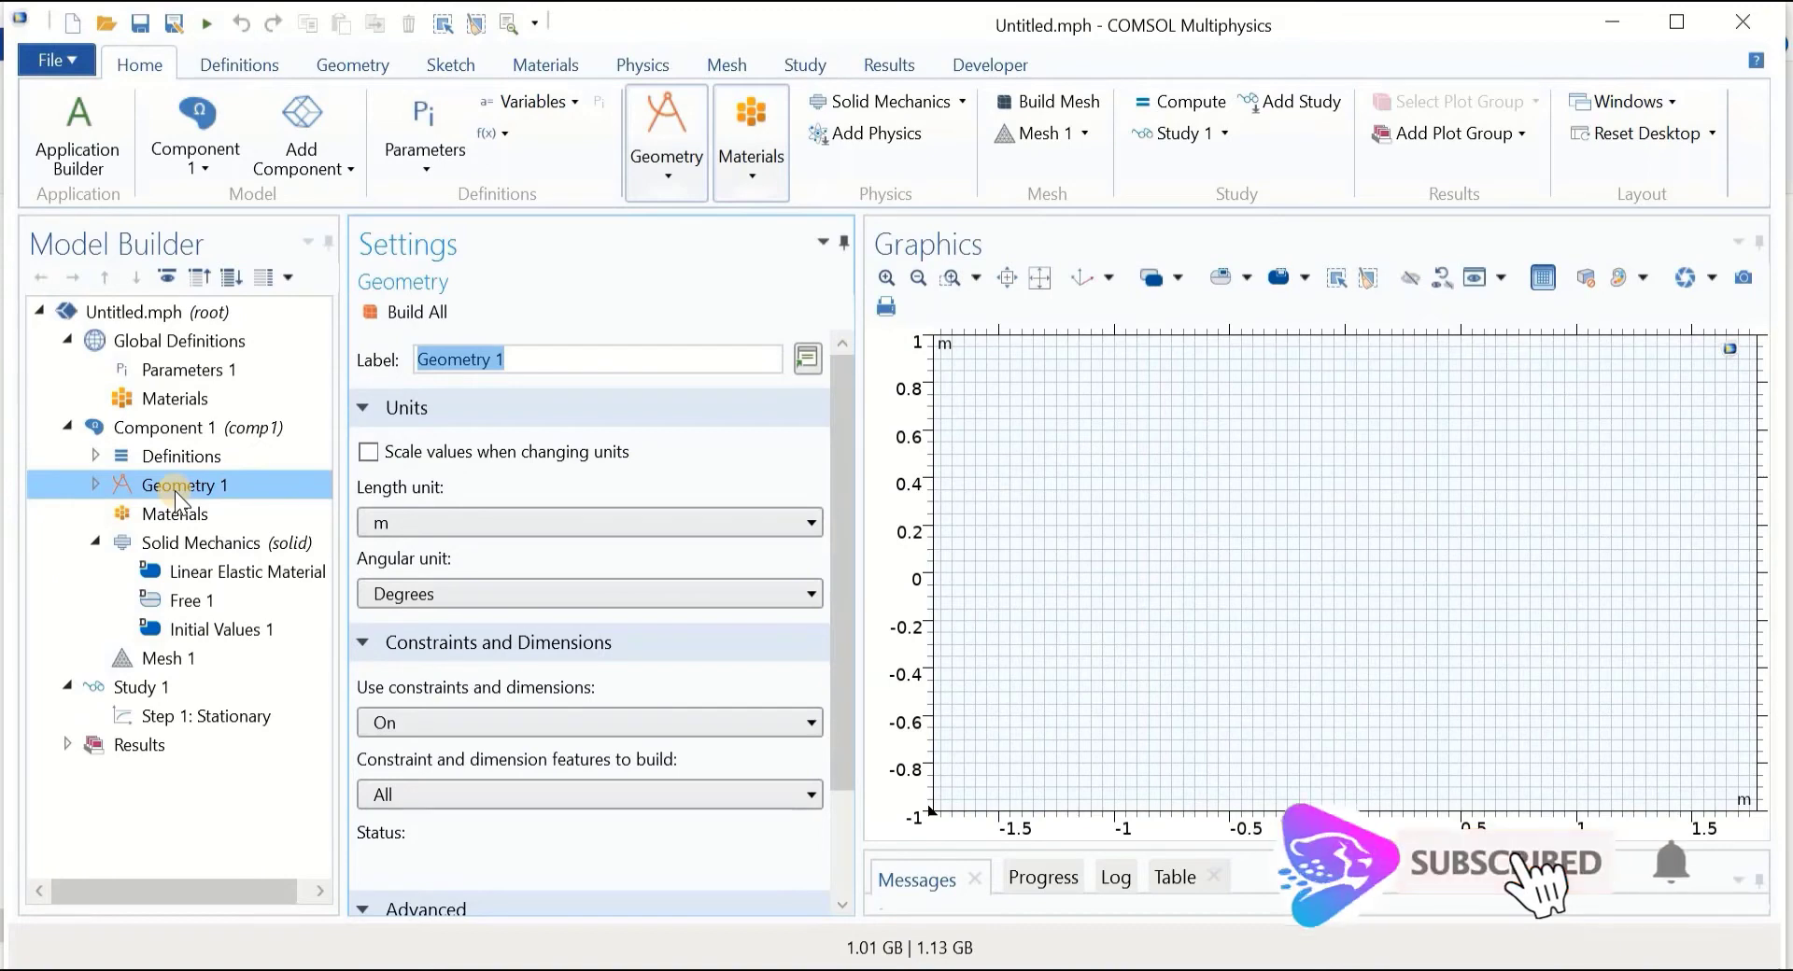
click(168, 371)
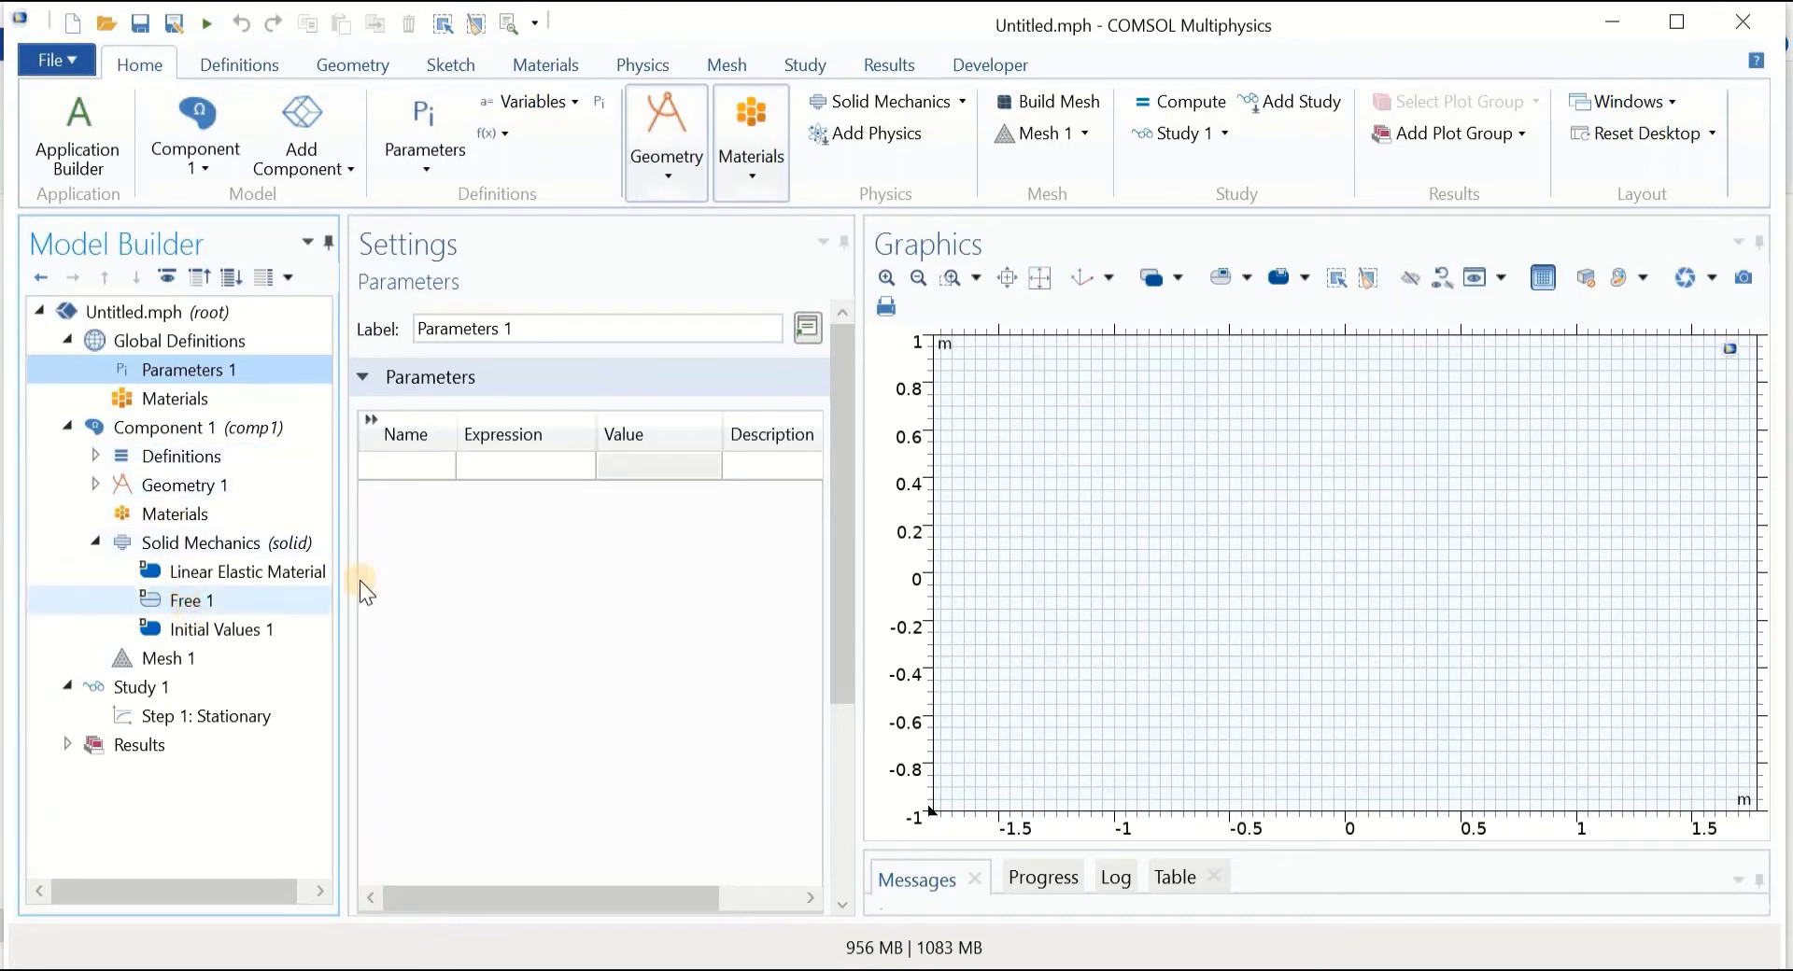
click(397, 469)
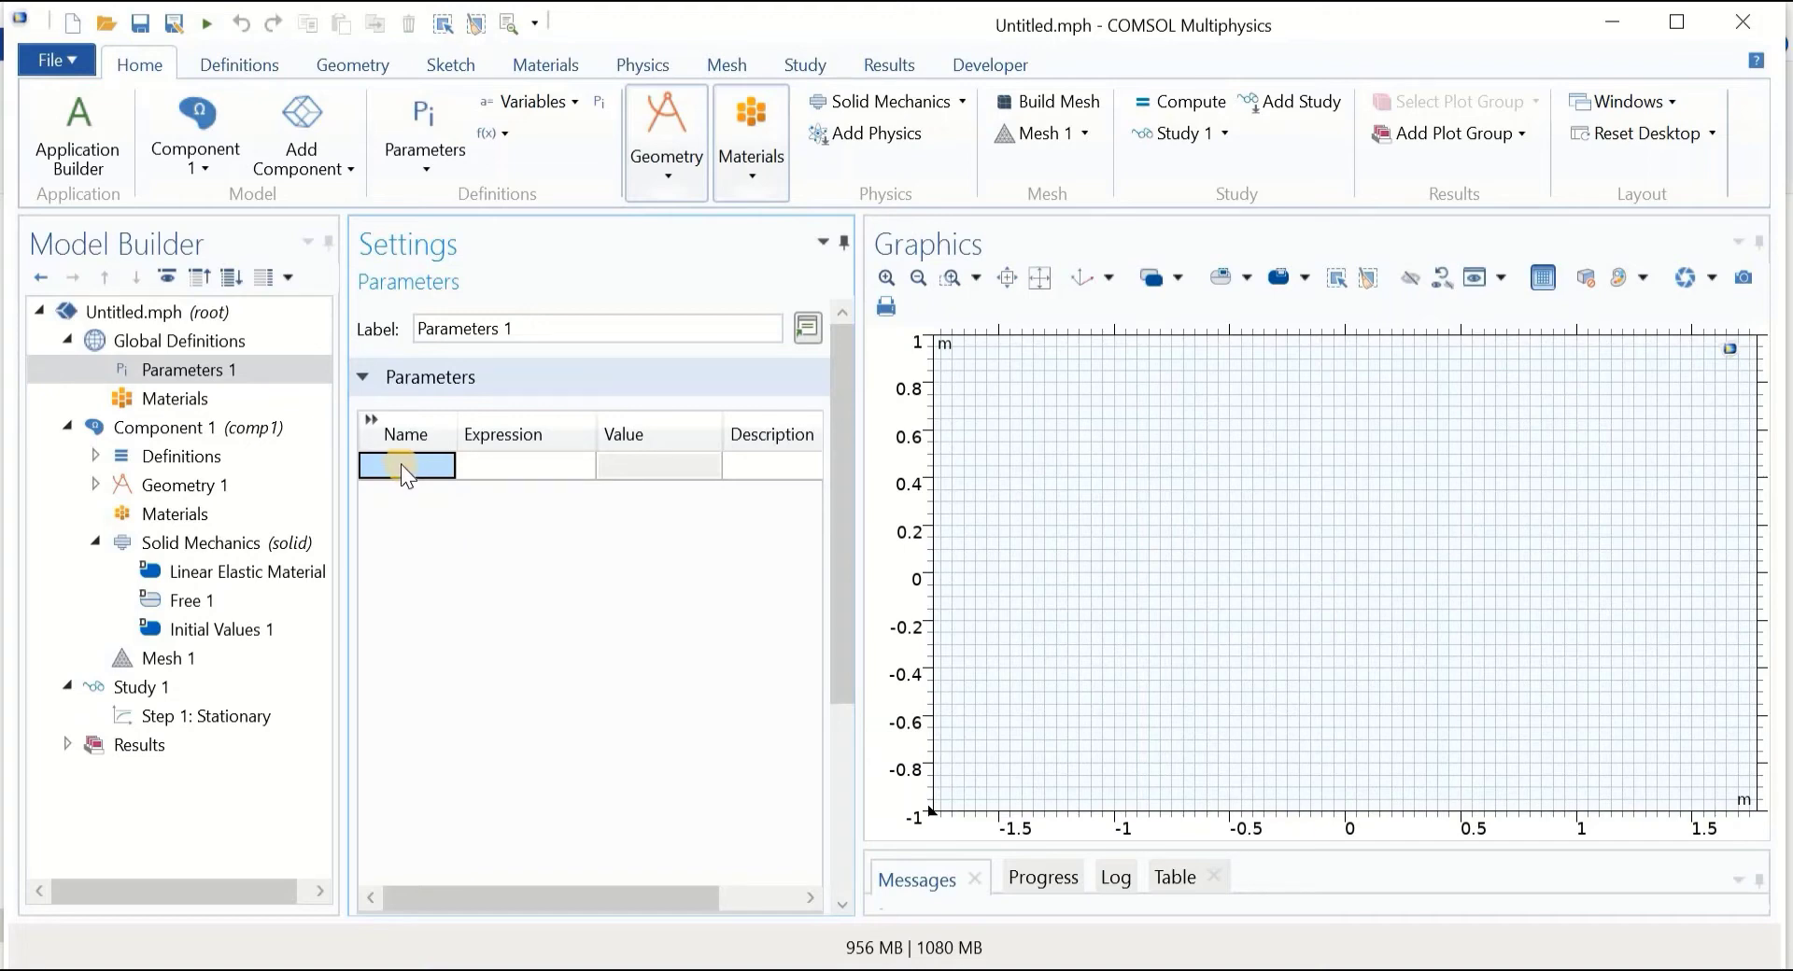
click(408, 464)
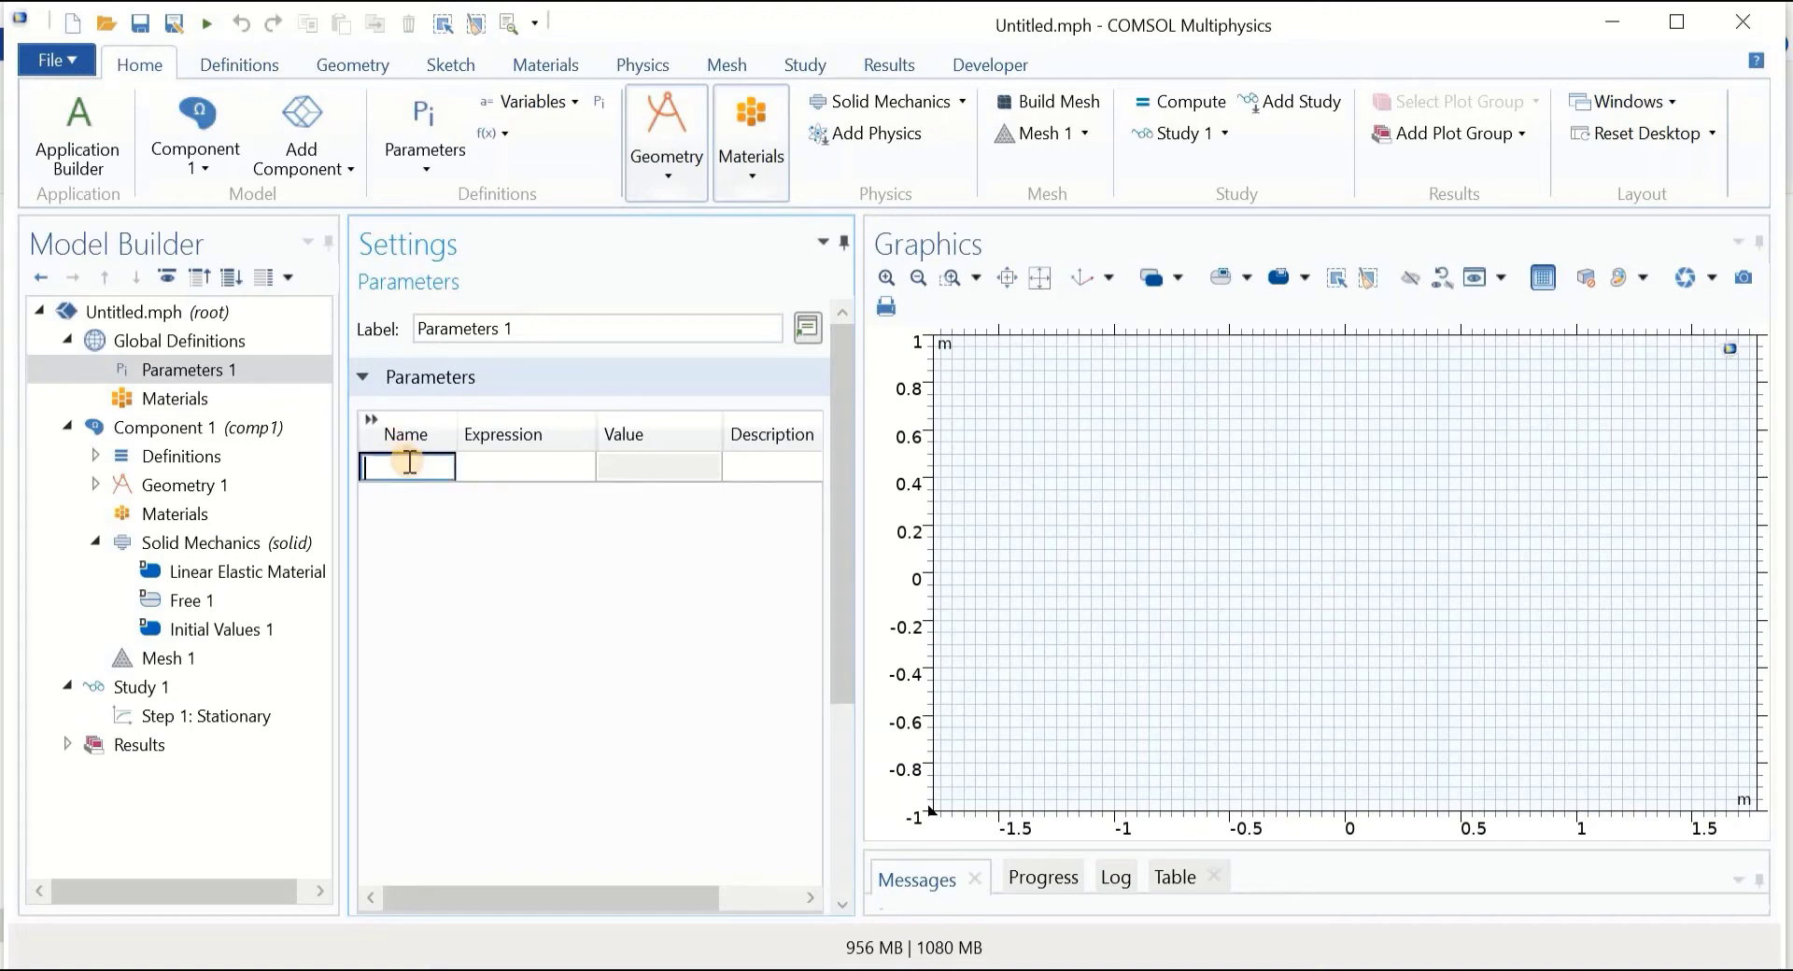
text(w1)
click(510, 466)
click(510, 467)
text(50[mm)
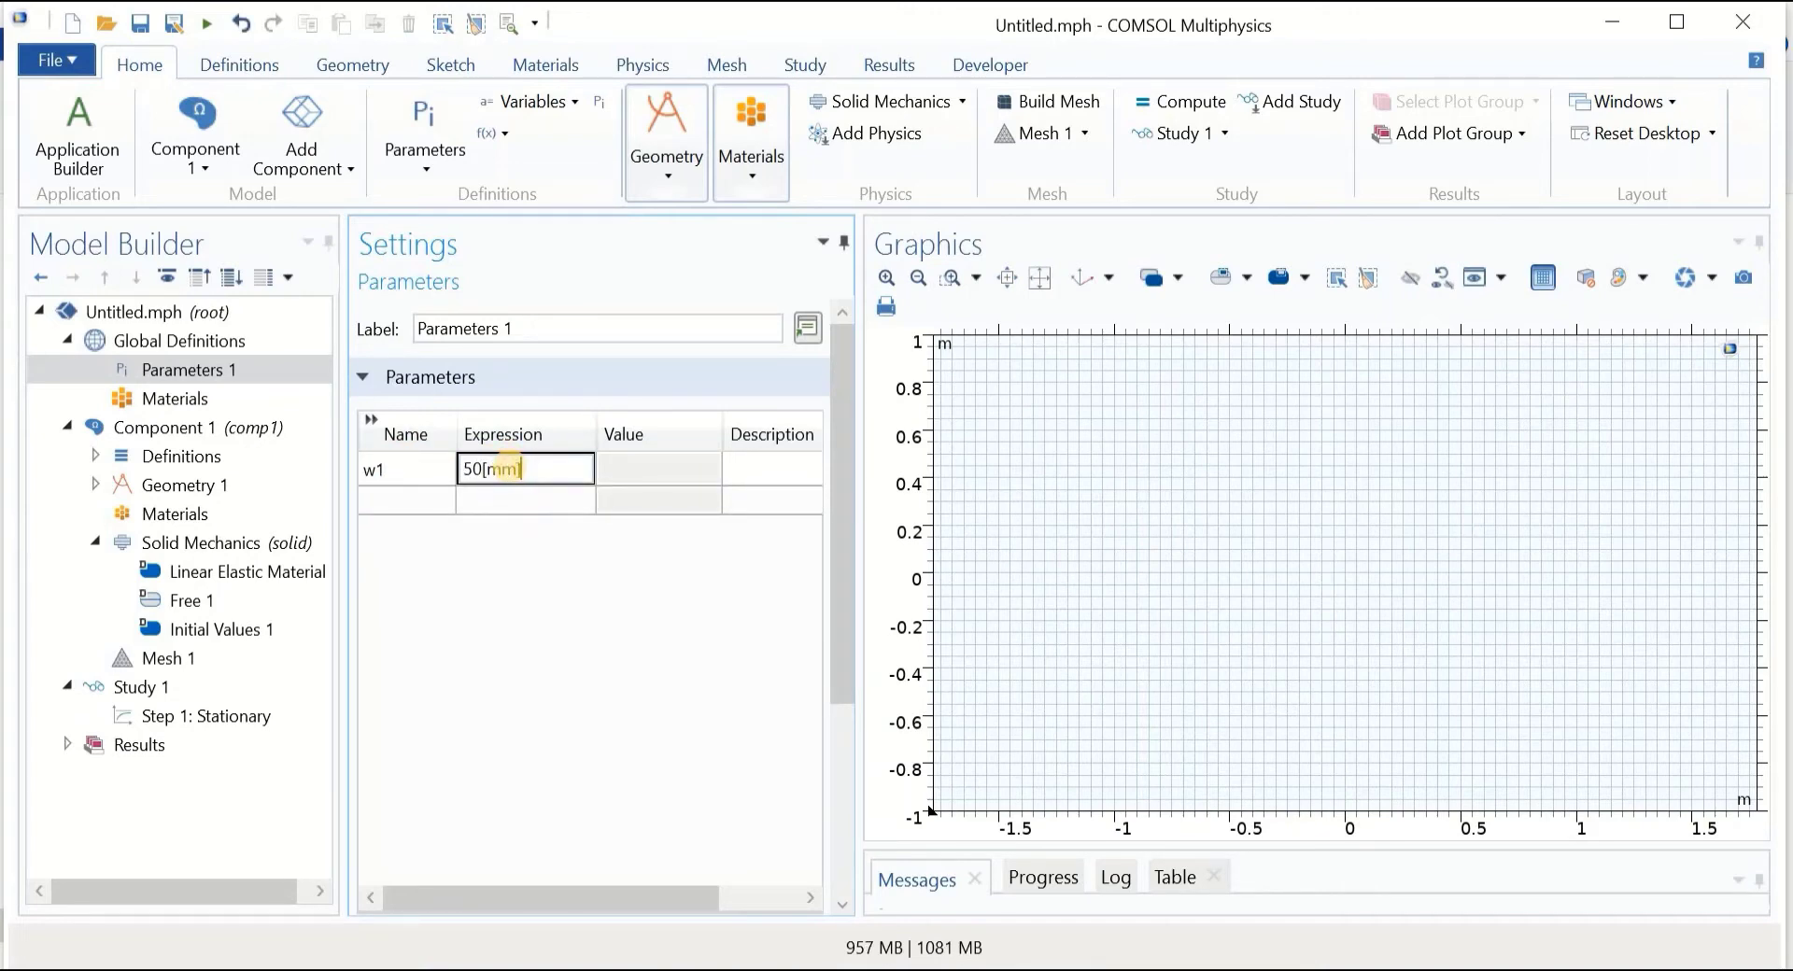
Add a second global parameter h1 with the expression 0.5[mm].
click(412, 499)
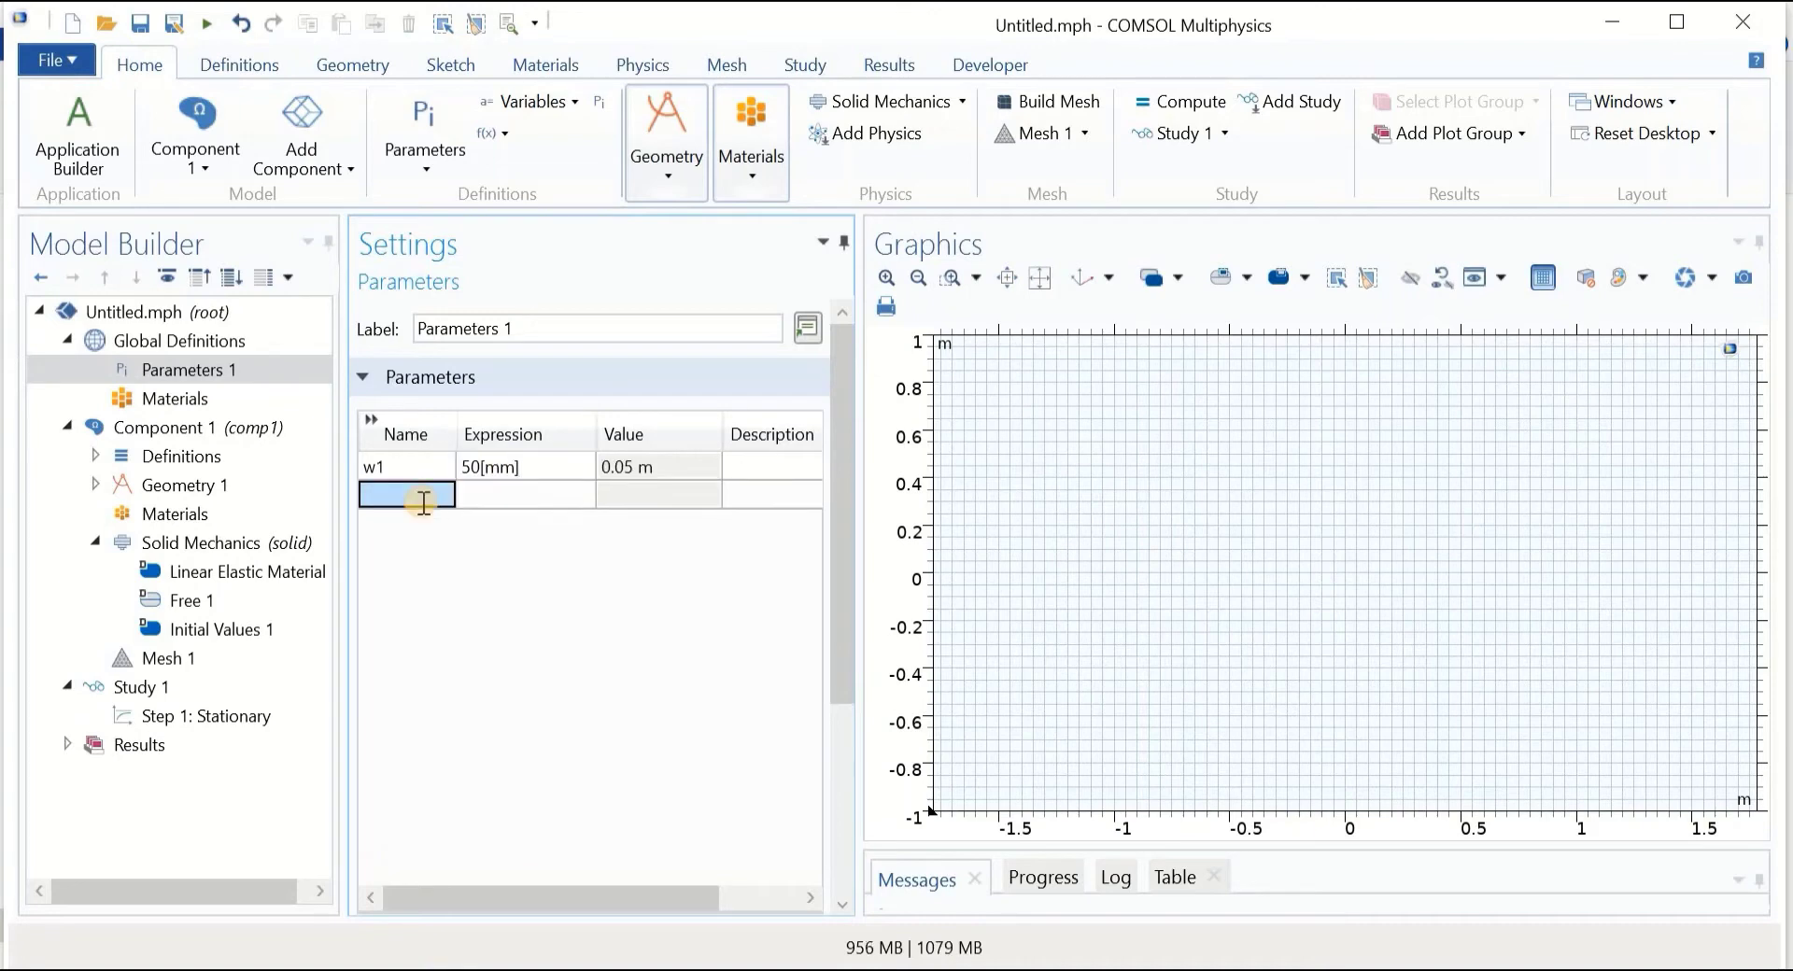
click(404, 496)
text(h1)
click(526, 491)
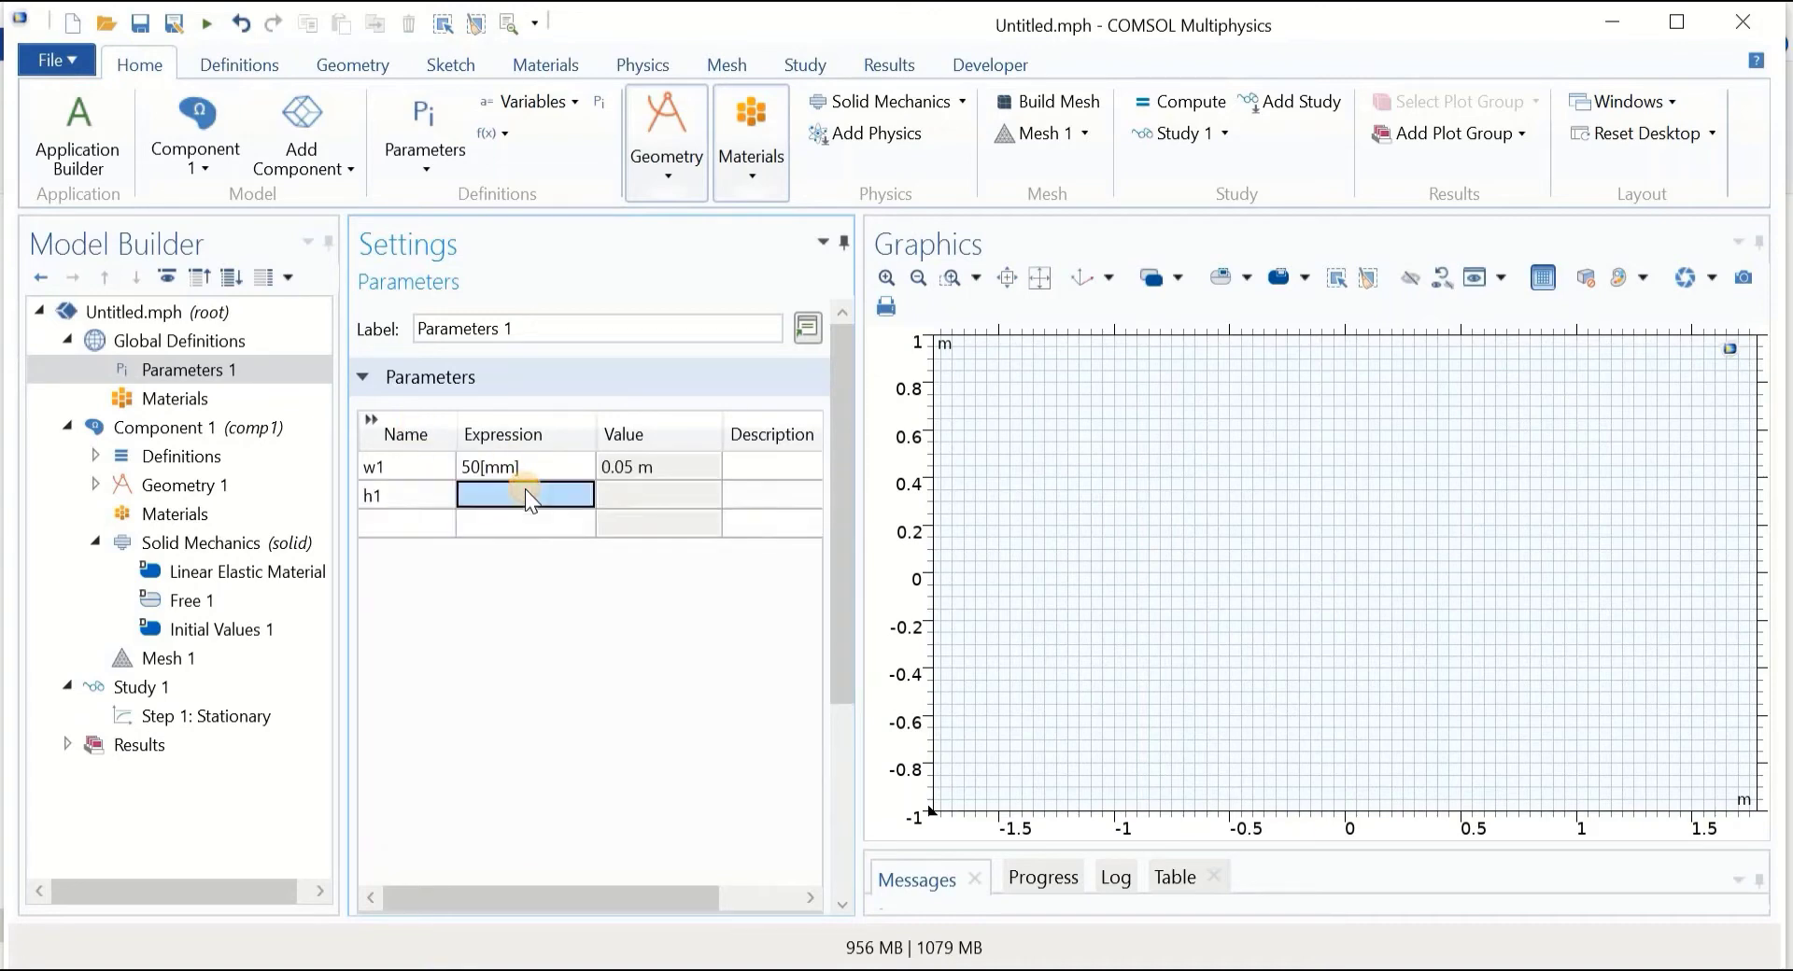
click(525, 491)
text(0.5[mm)
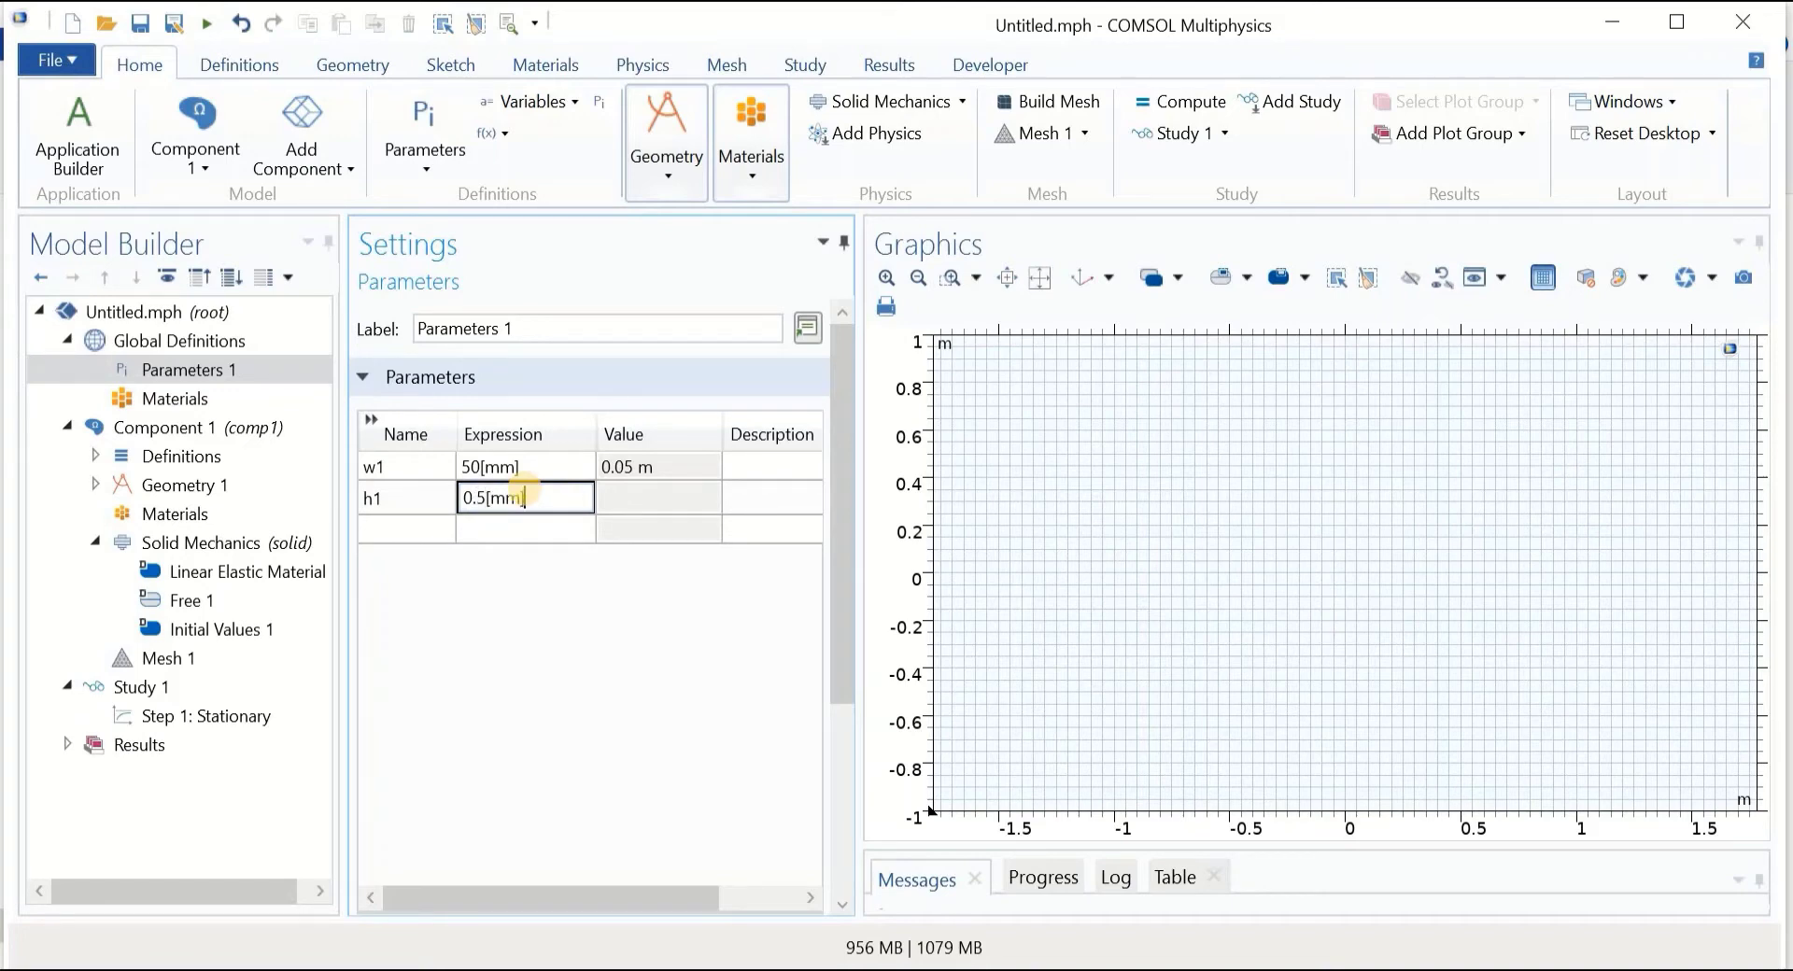
Add a third global parameter d1 with the expression 10[mm].
click(411, 531)
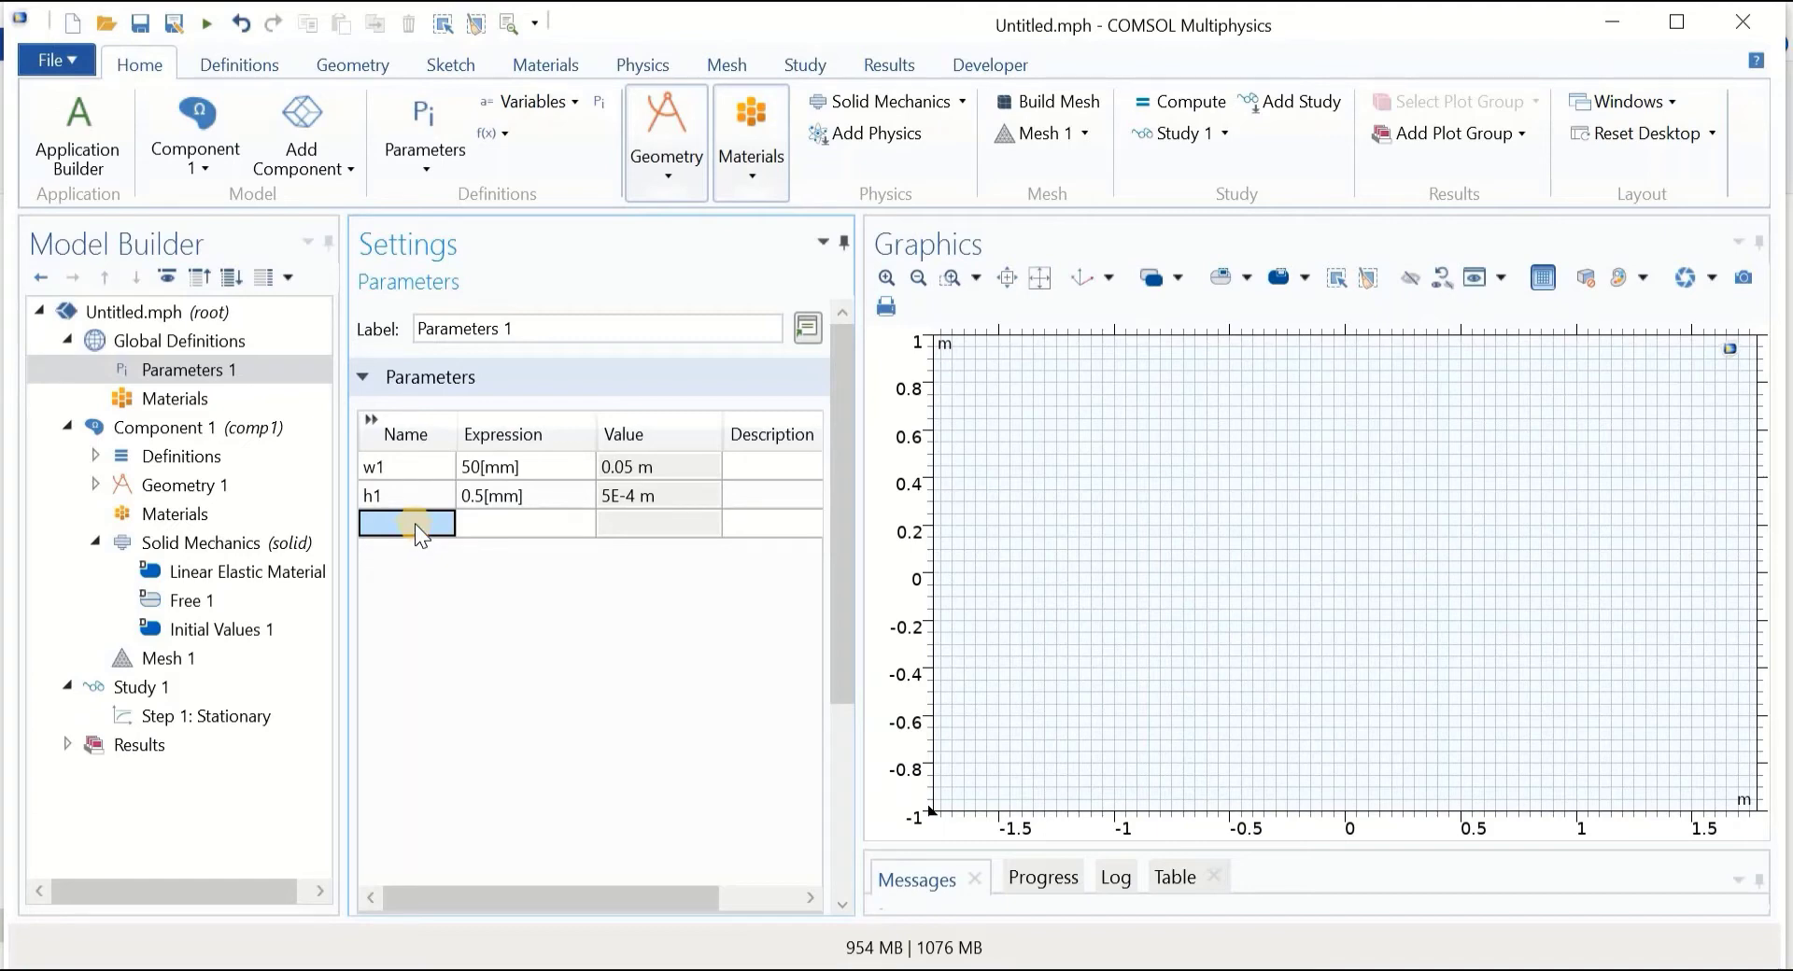
text(d1)
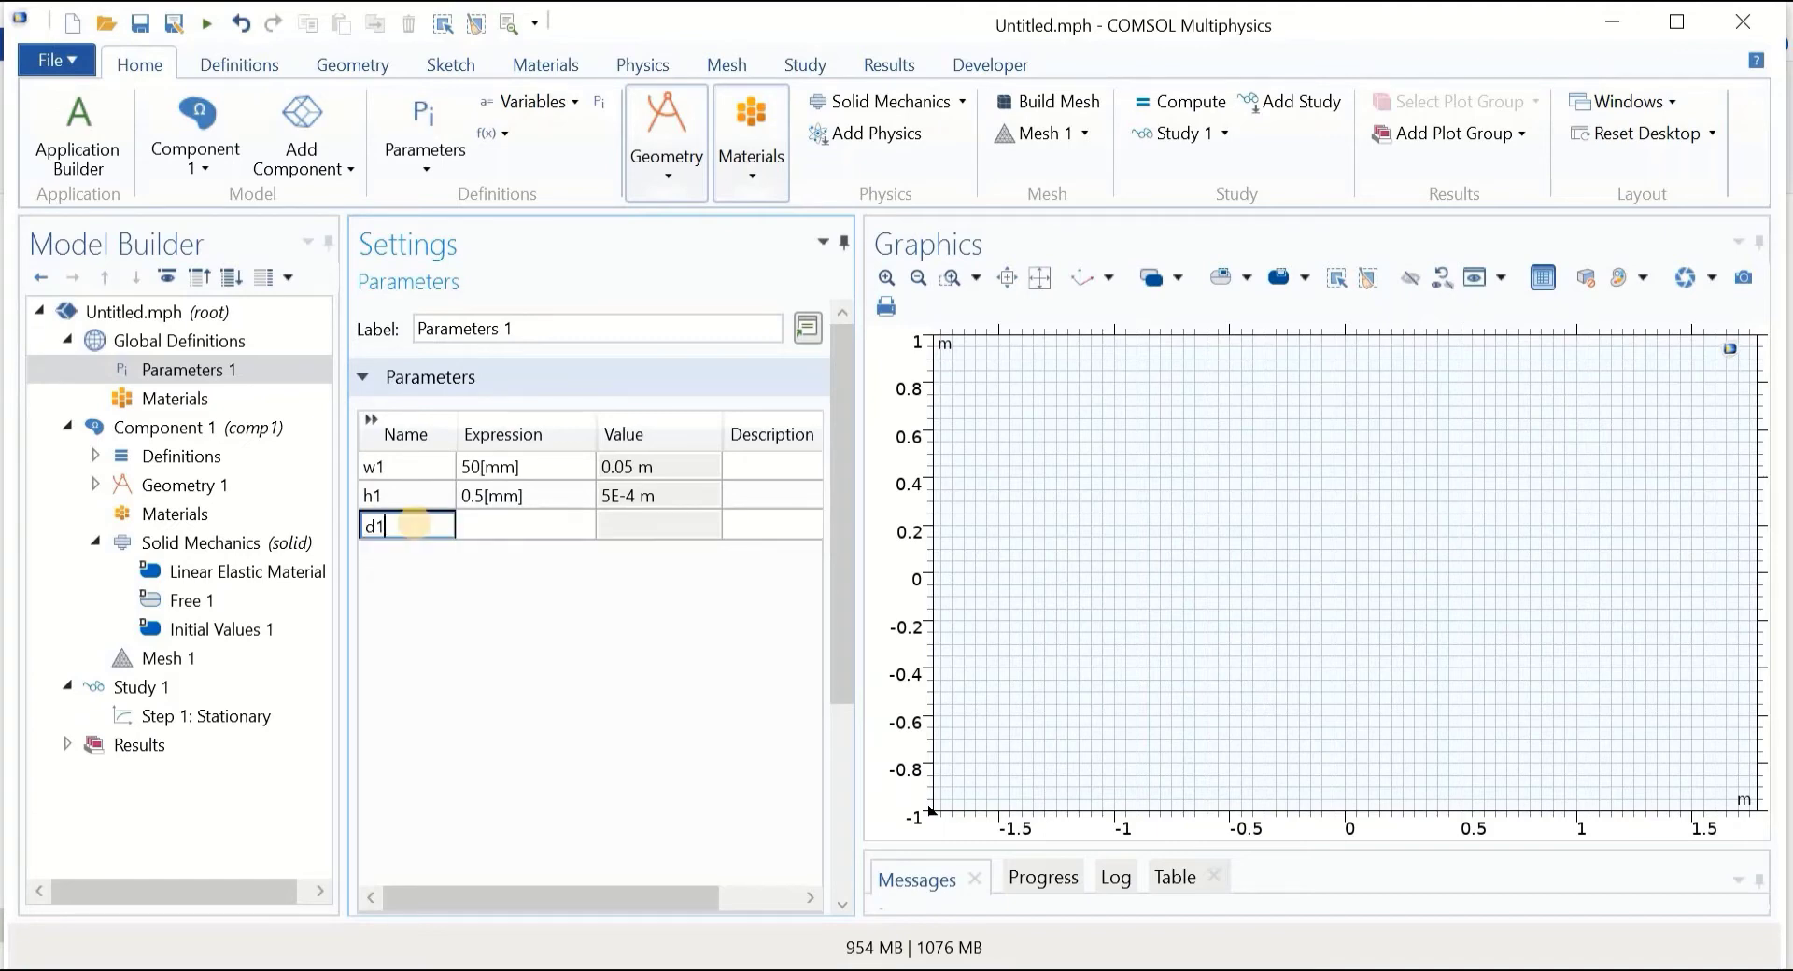
click(495, 526)
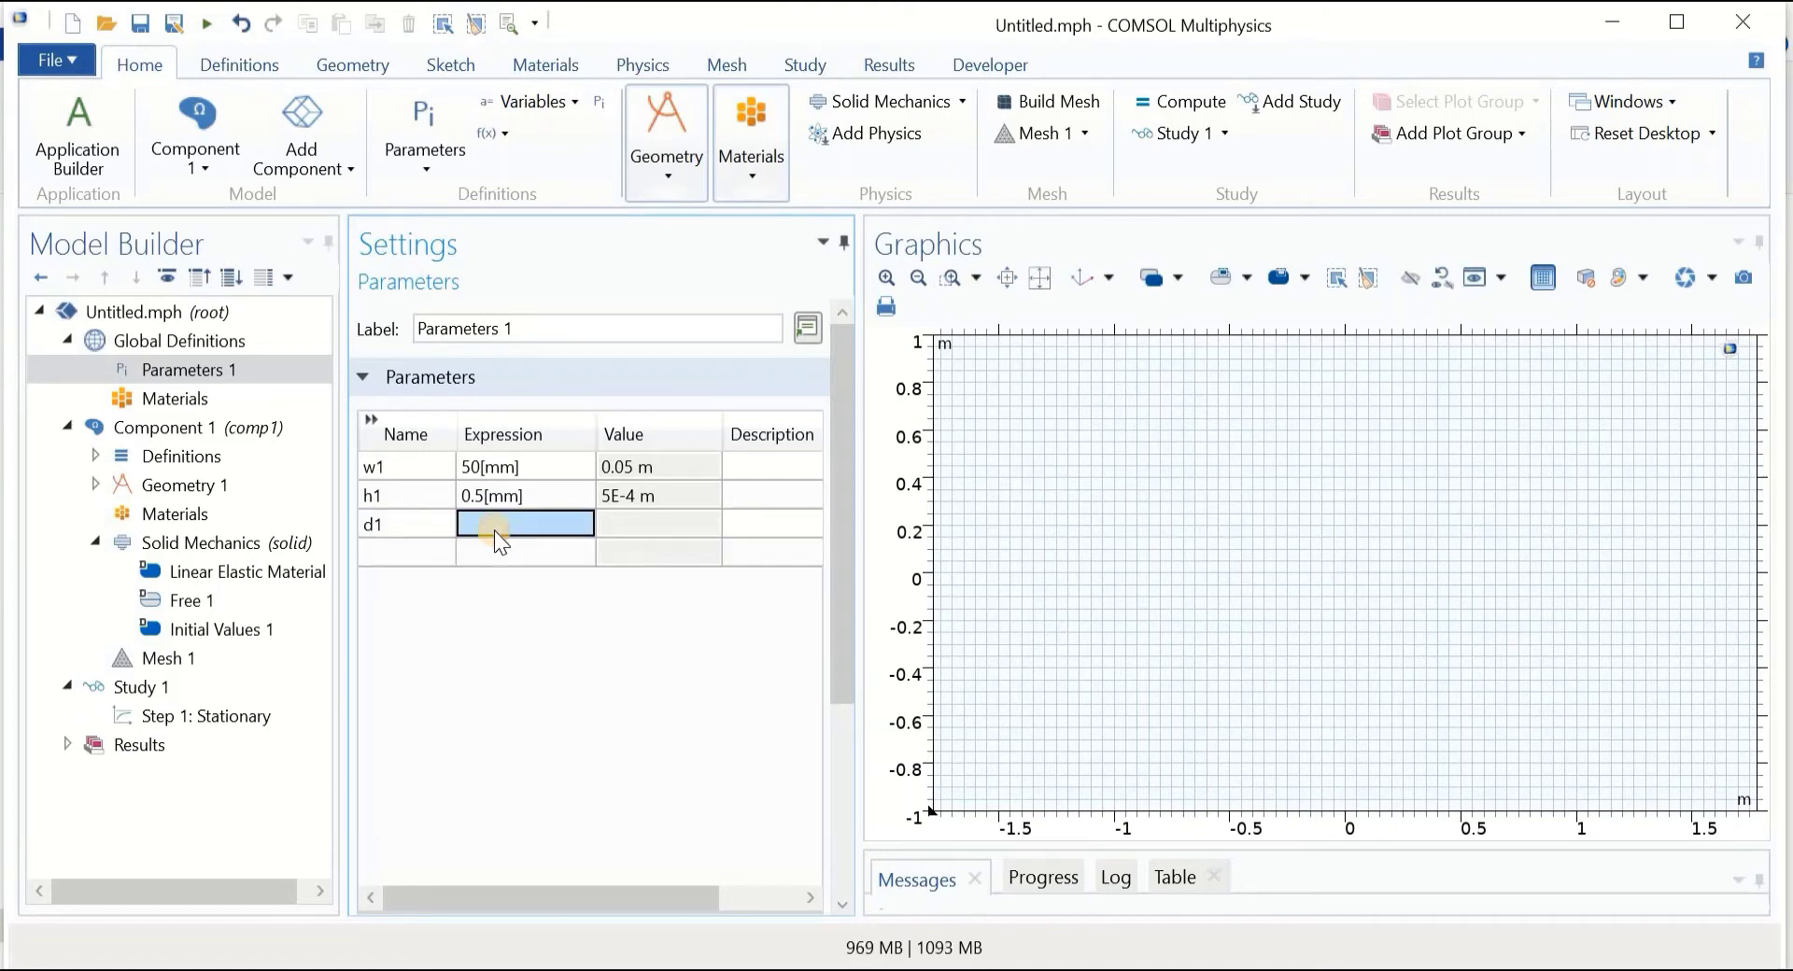
text(10[mm)
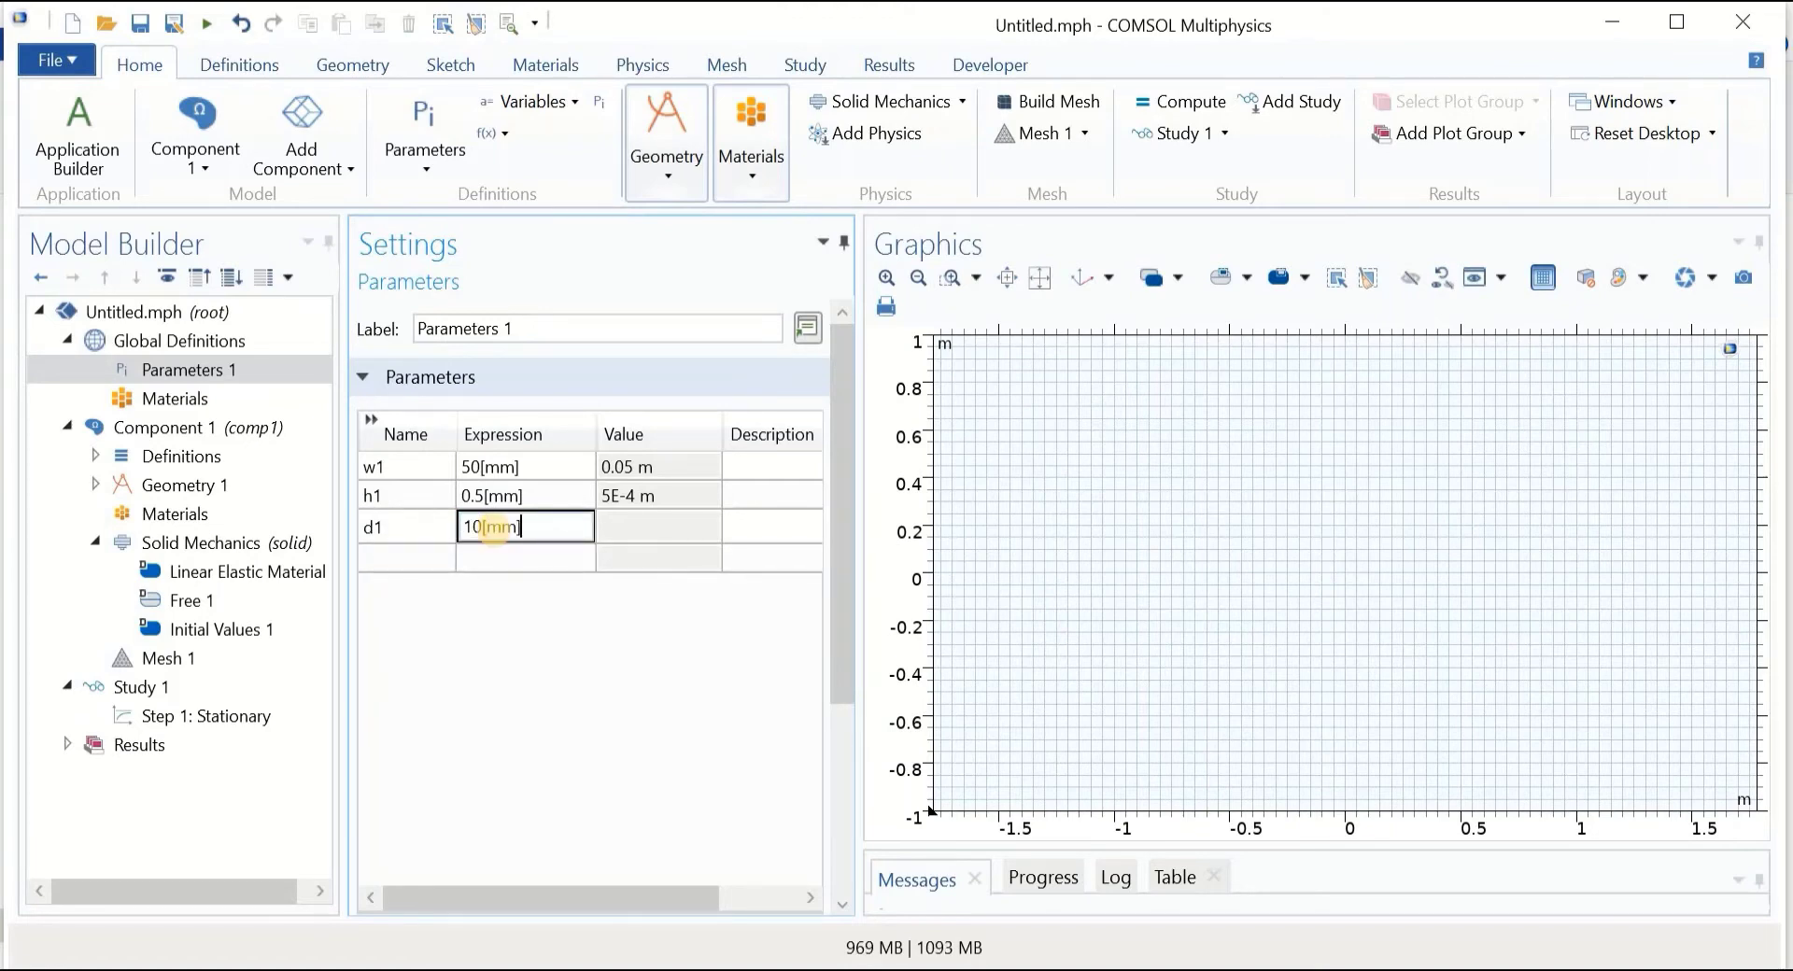
Add a global force parameter f with the expression 0 [N].
click(394, 559)
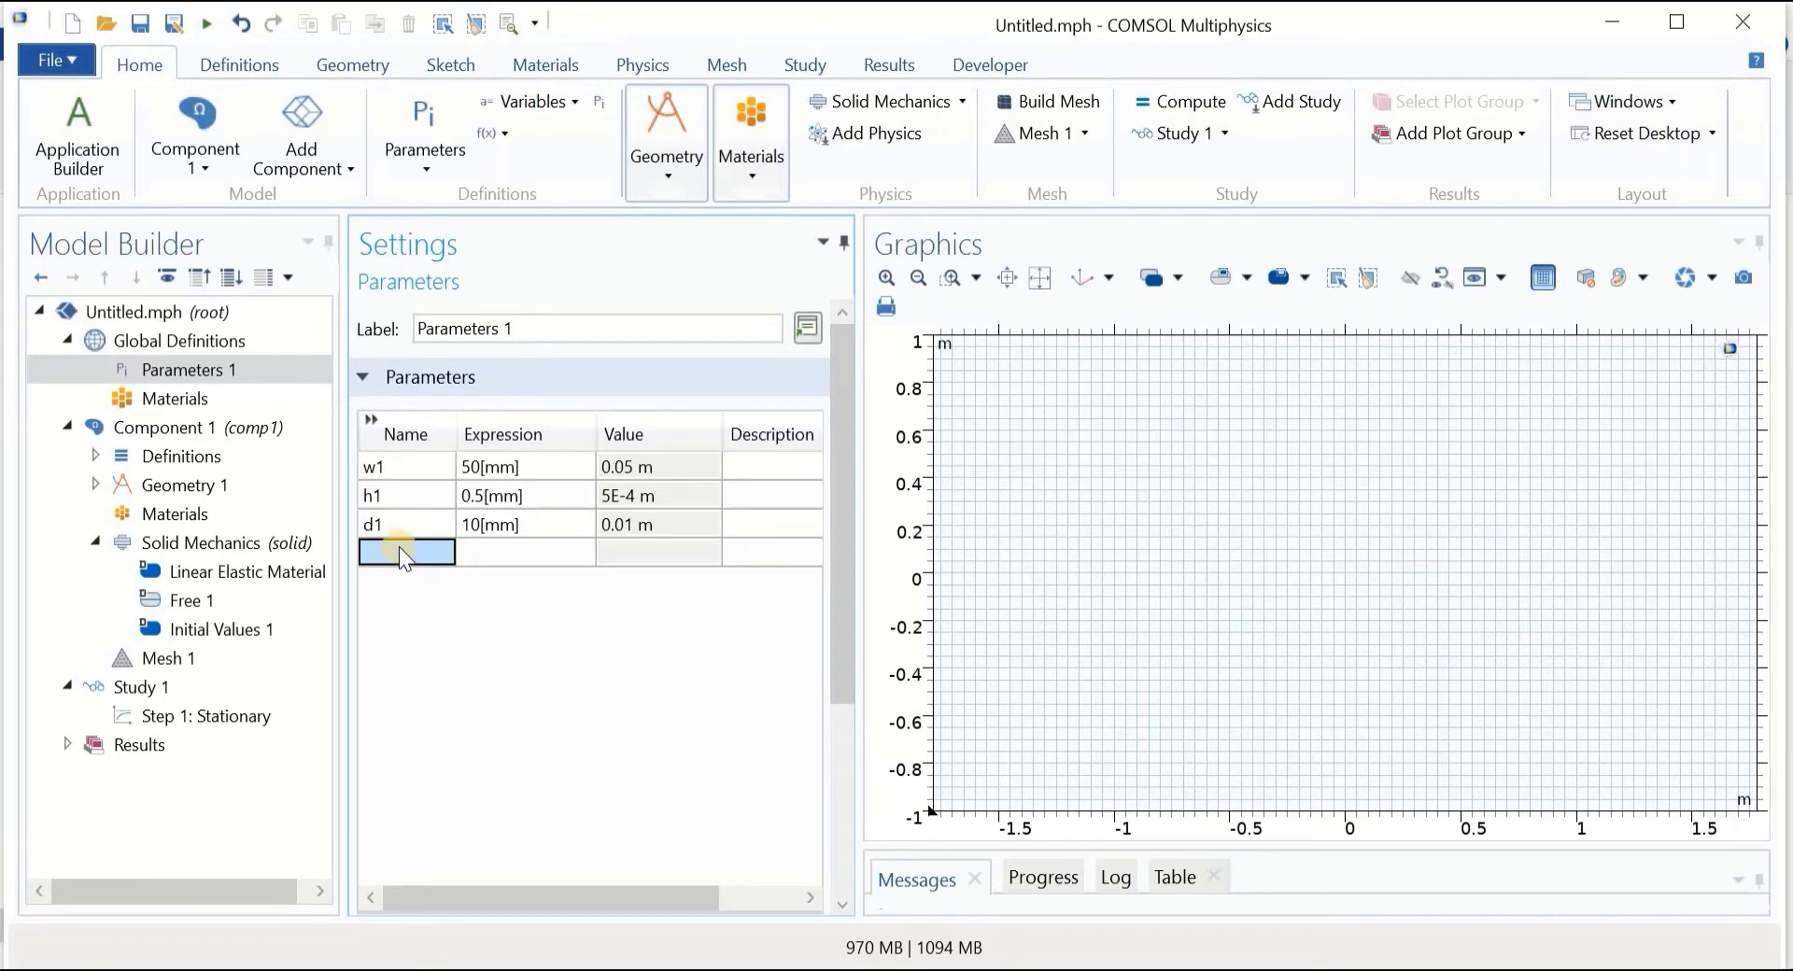
text(f)
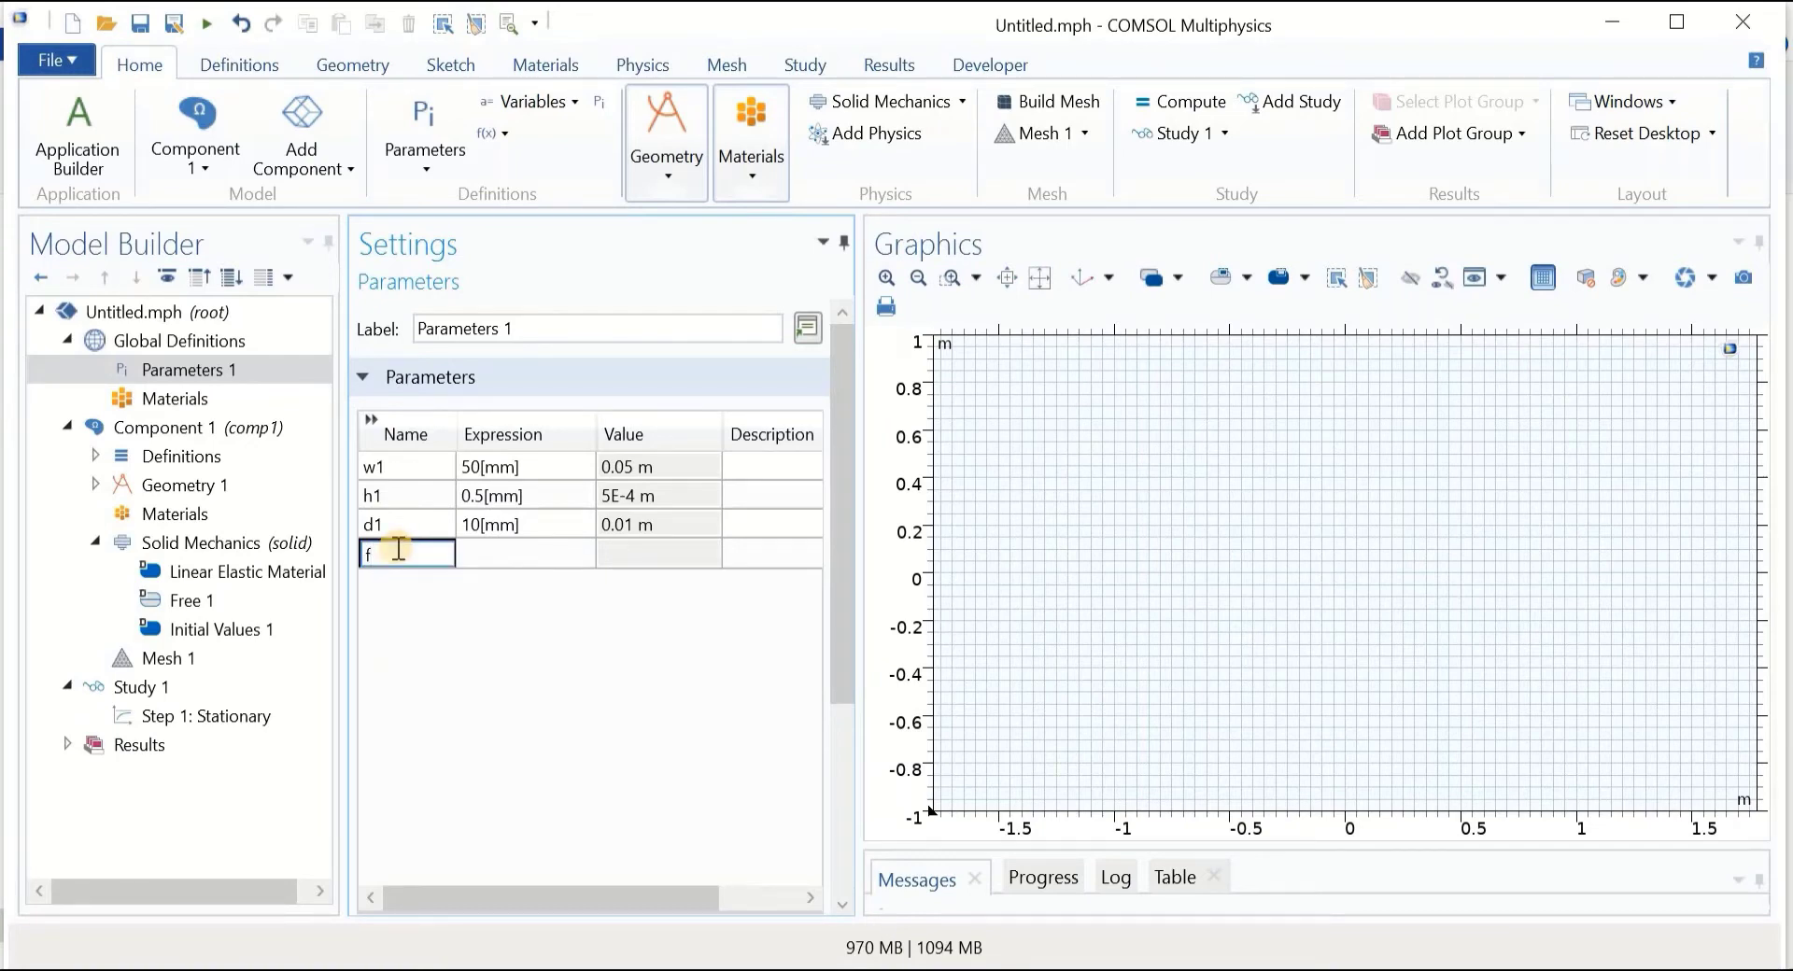
click(491, 547)
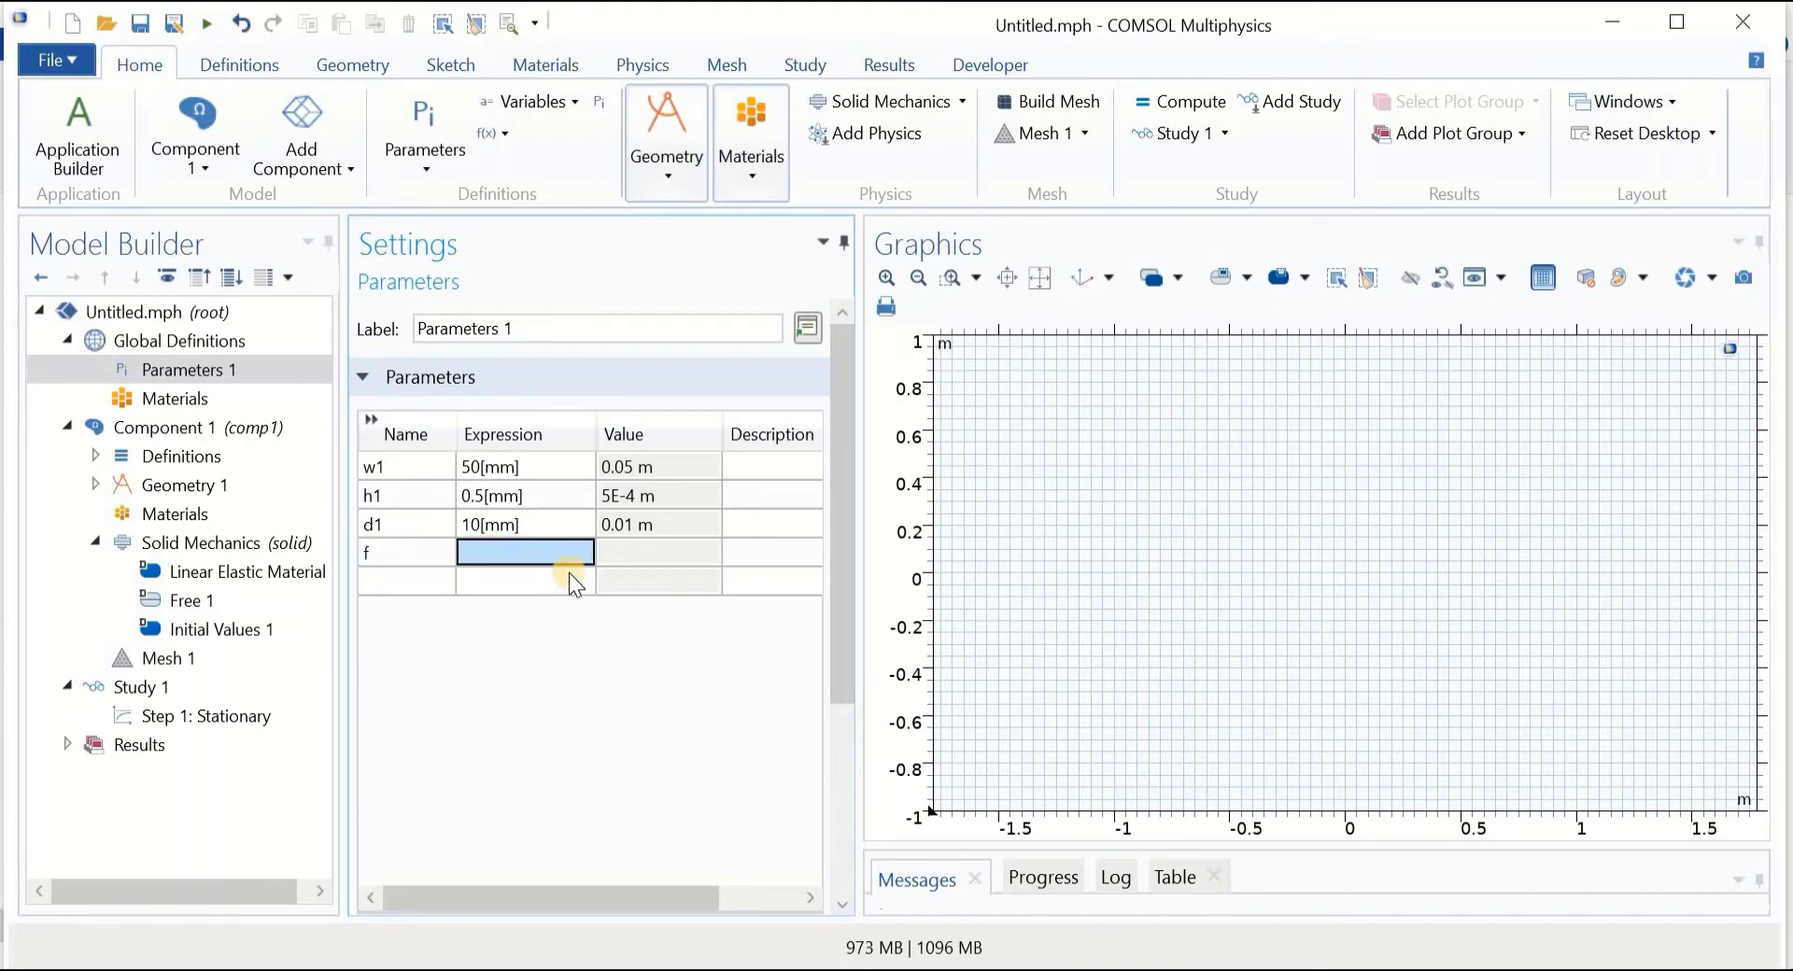
text(0 [N])
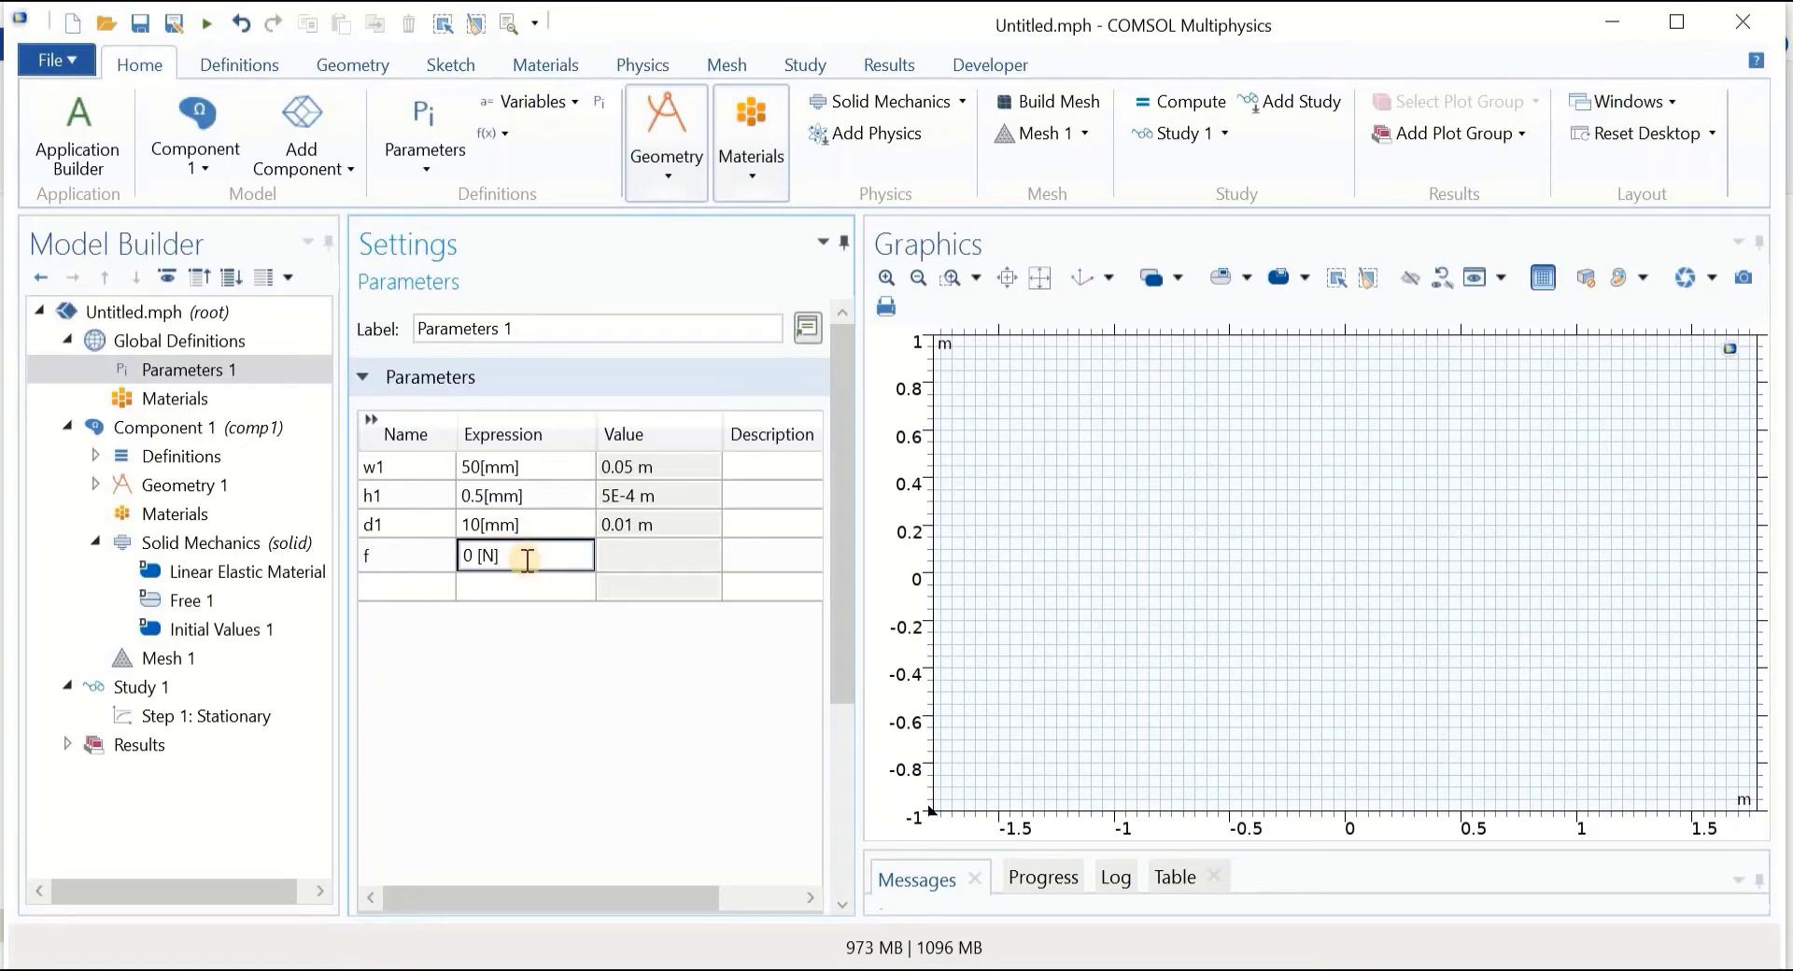
key(Return)
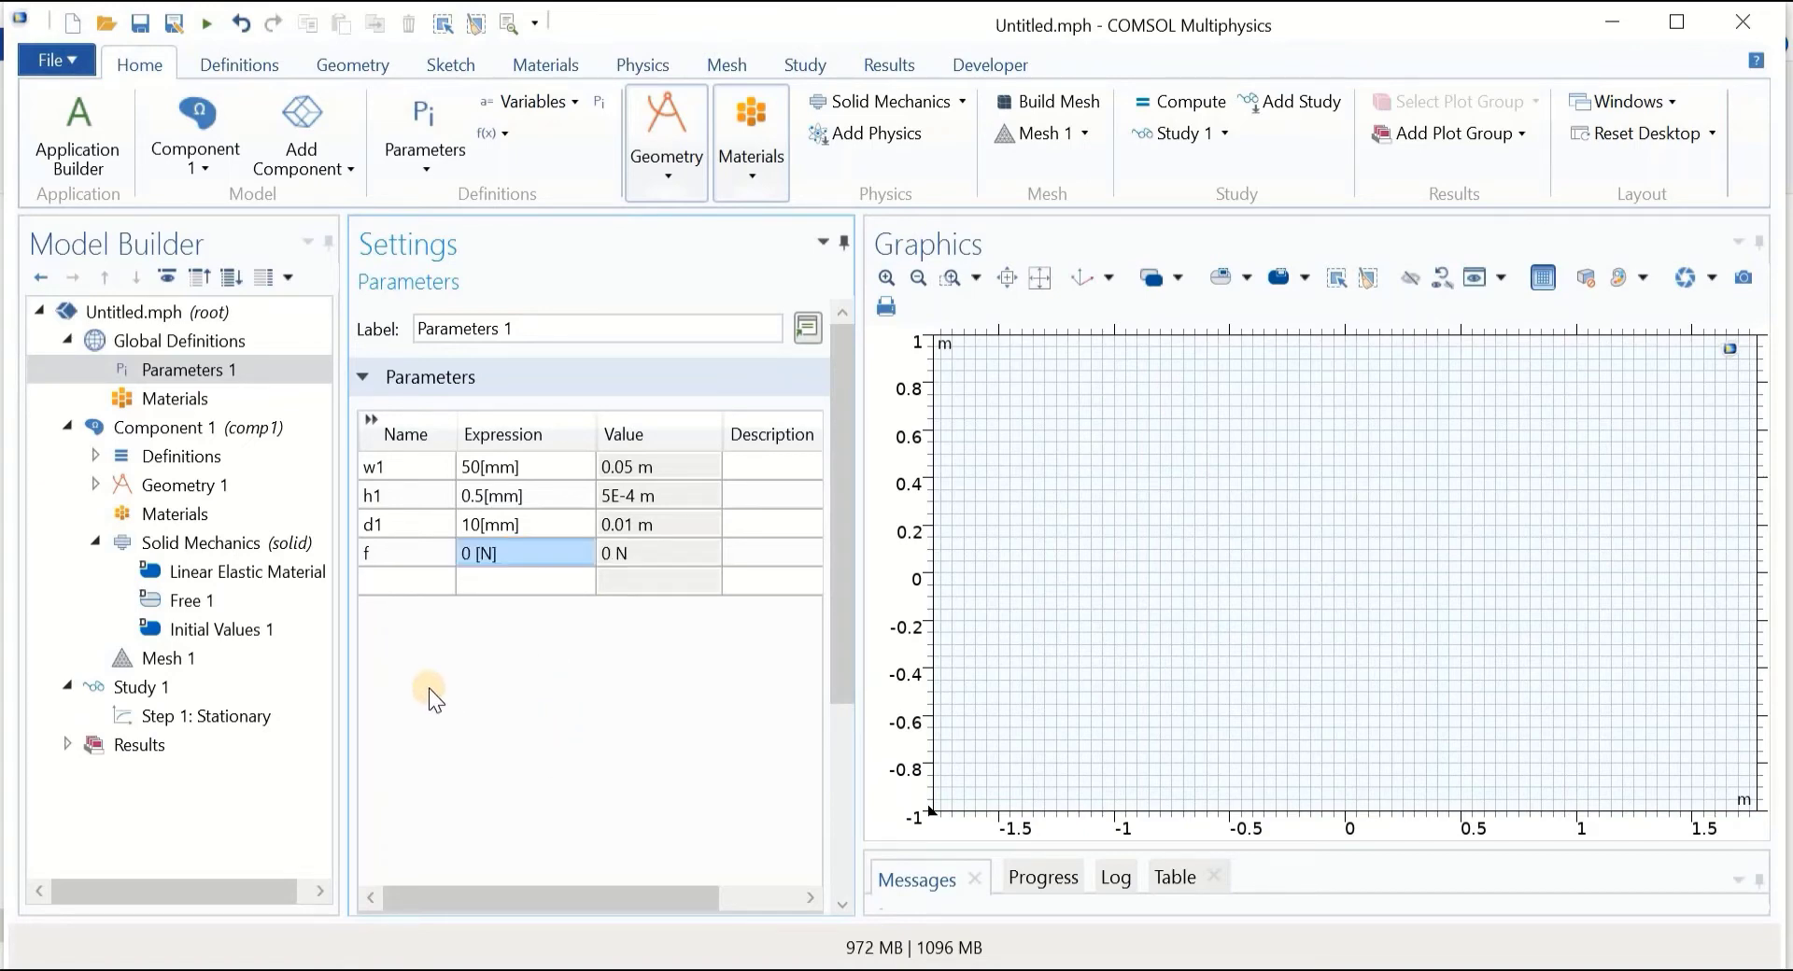
Add a solid rectangle to Geometry 1 with width w1 and height h1, and build it.
right_click(170, 482)
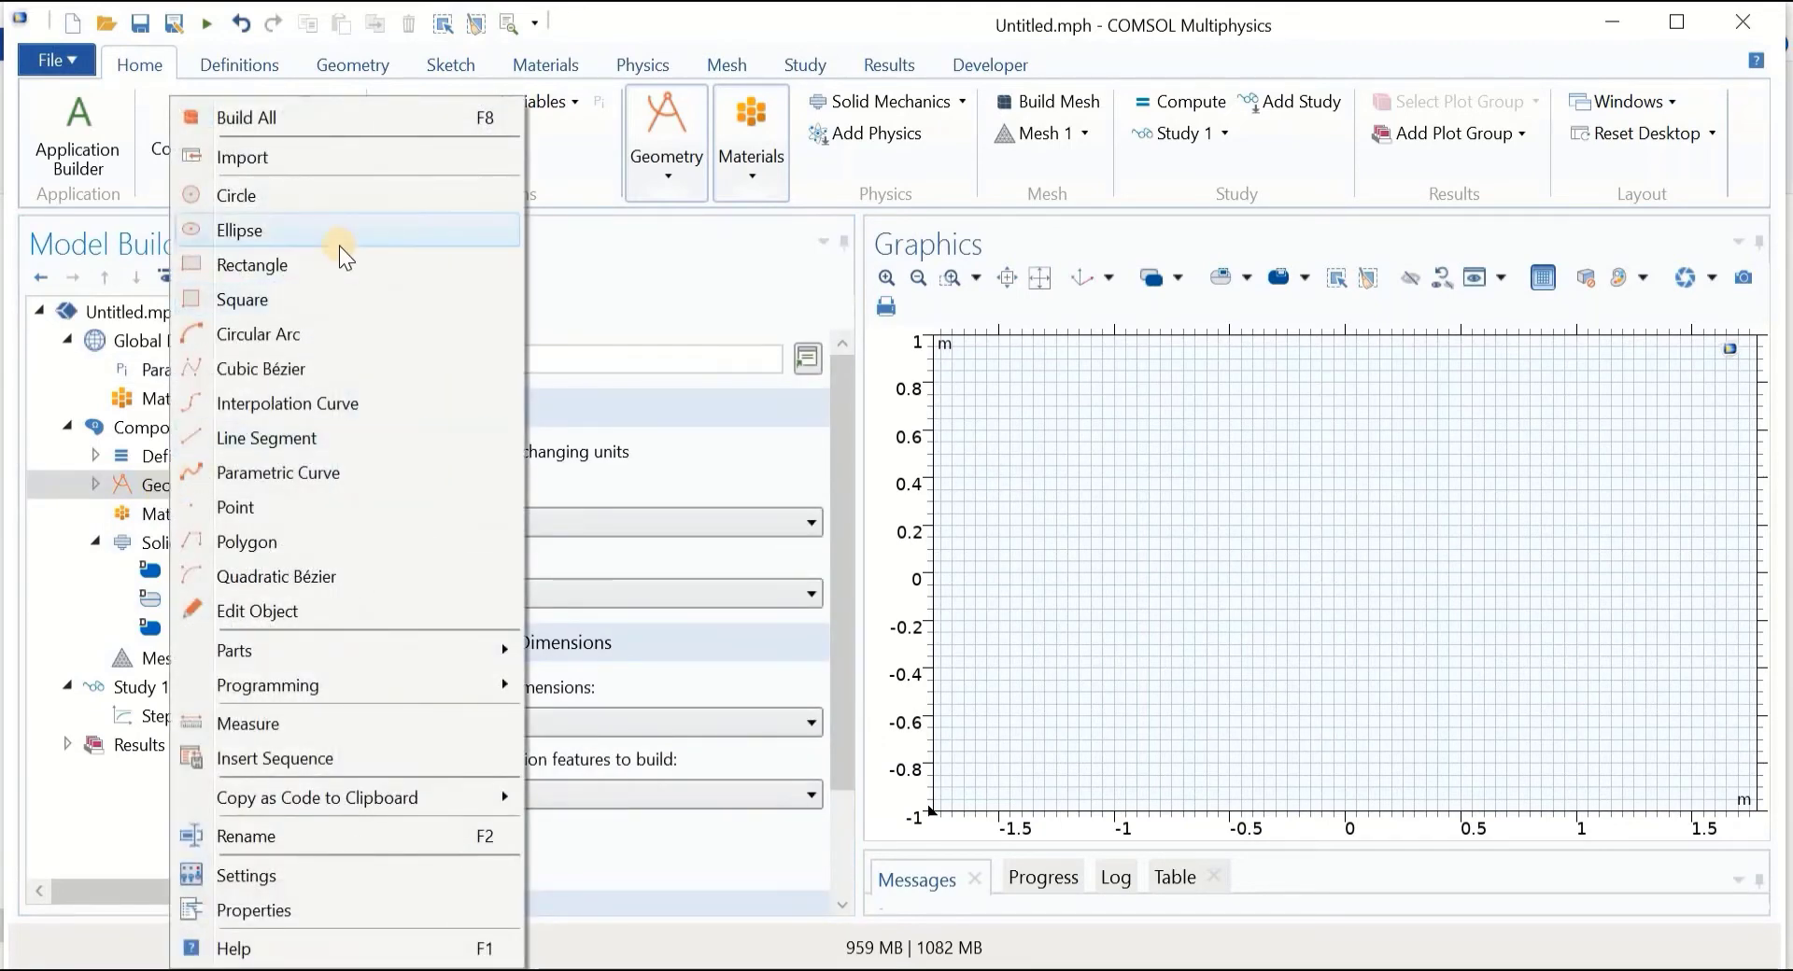
key(Escape)
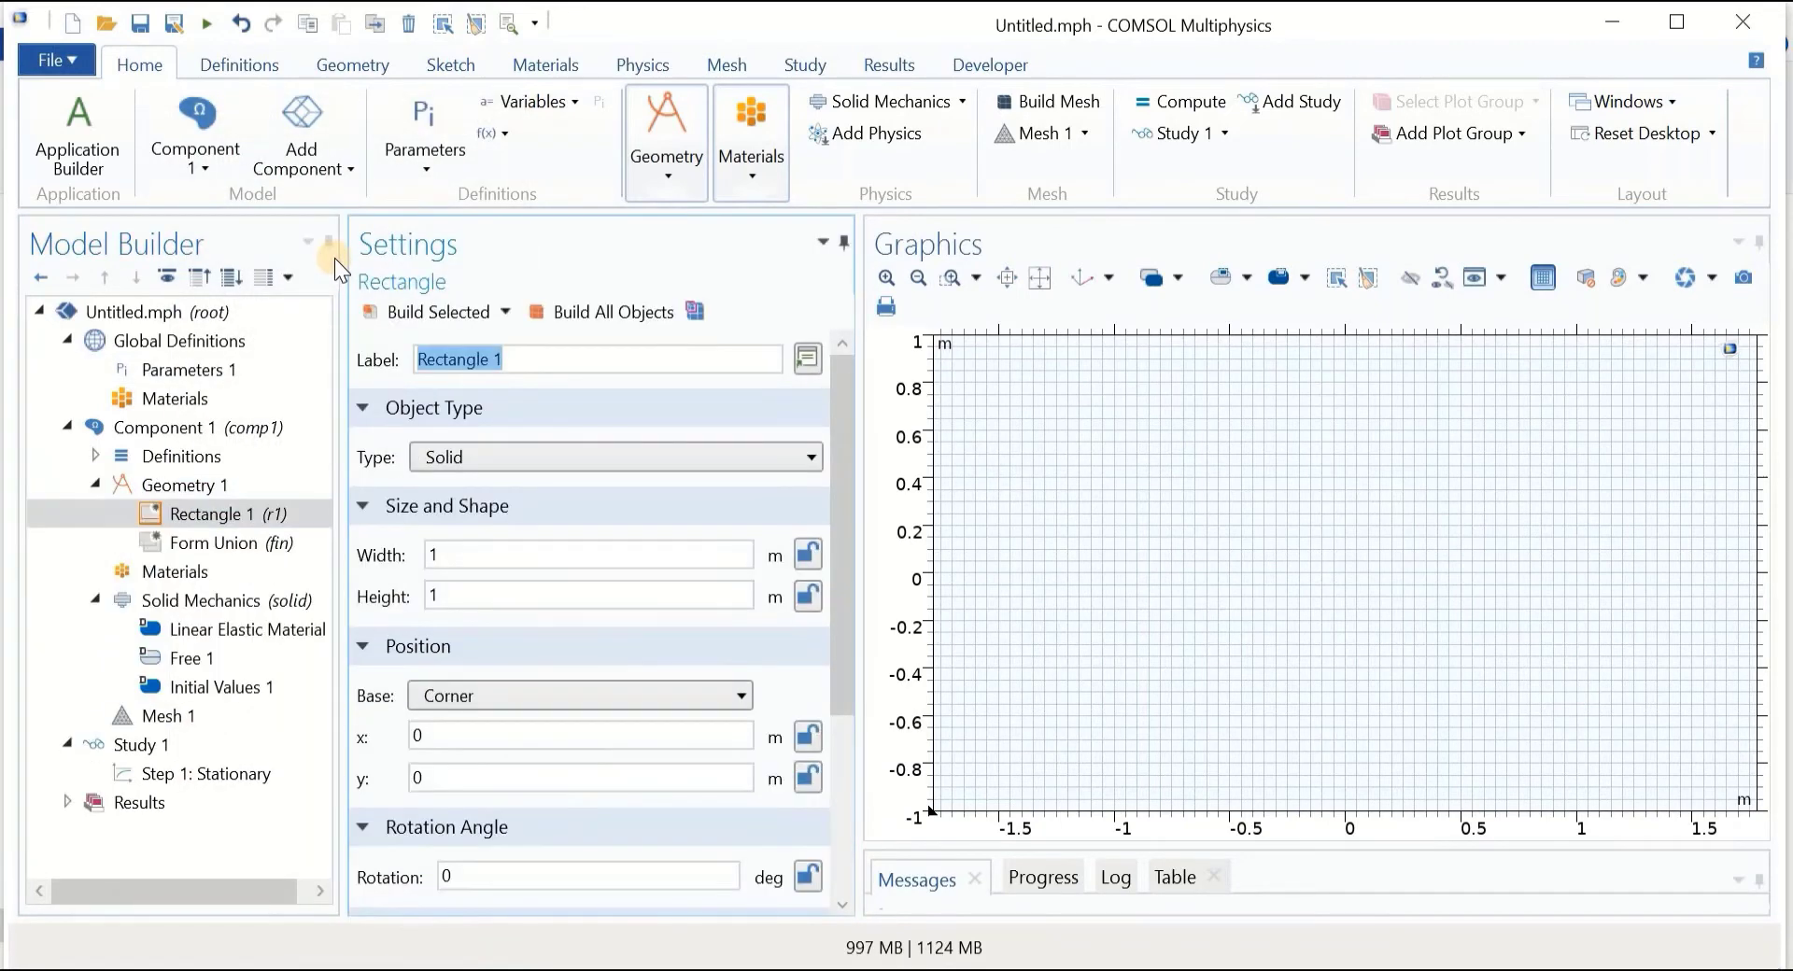
click(430, 557)
double_click(416, 557)
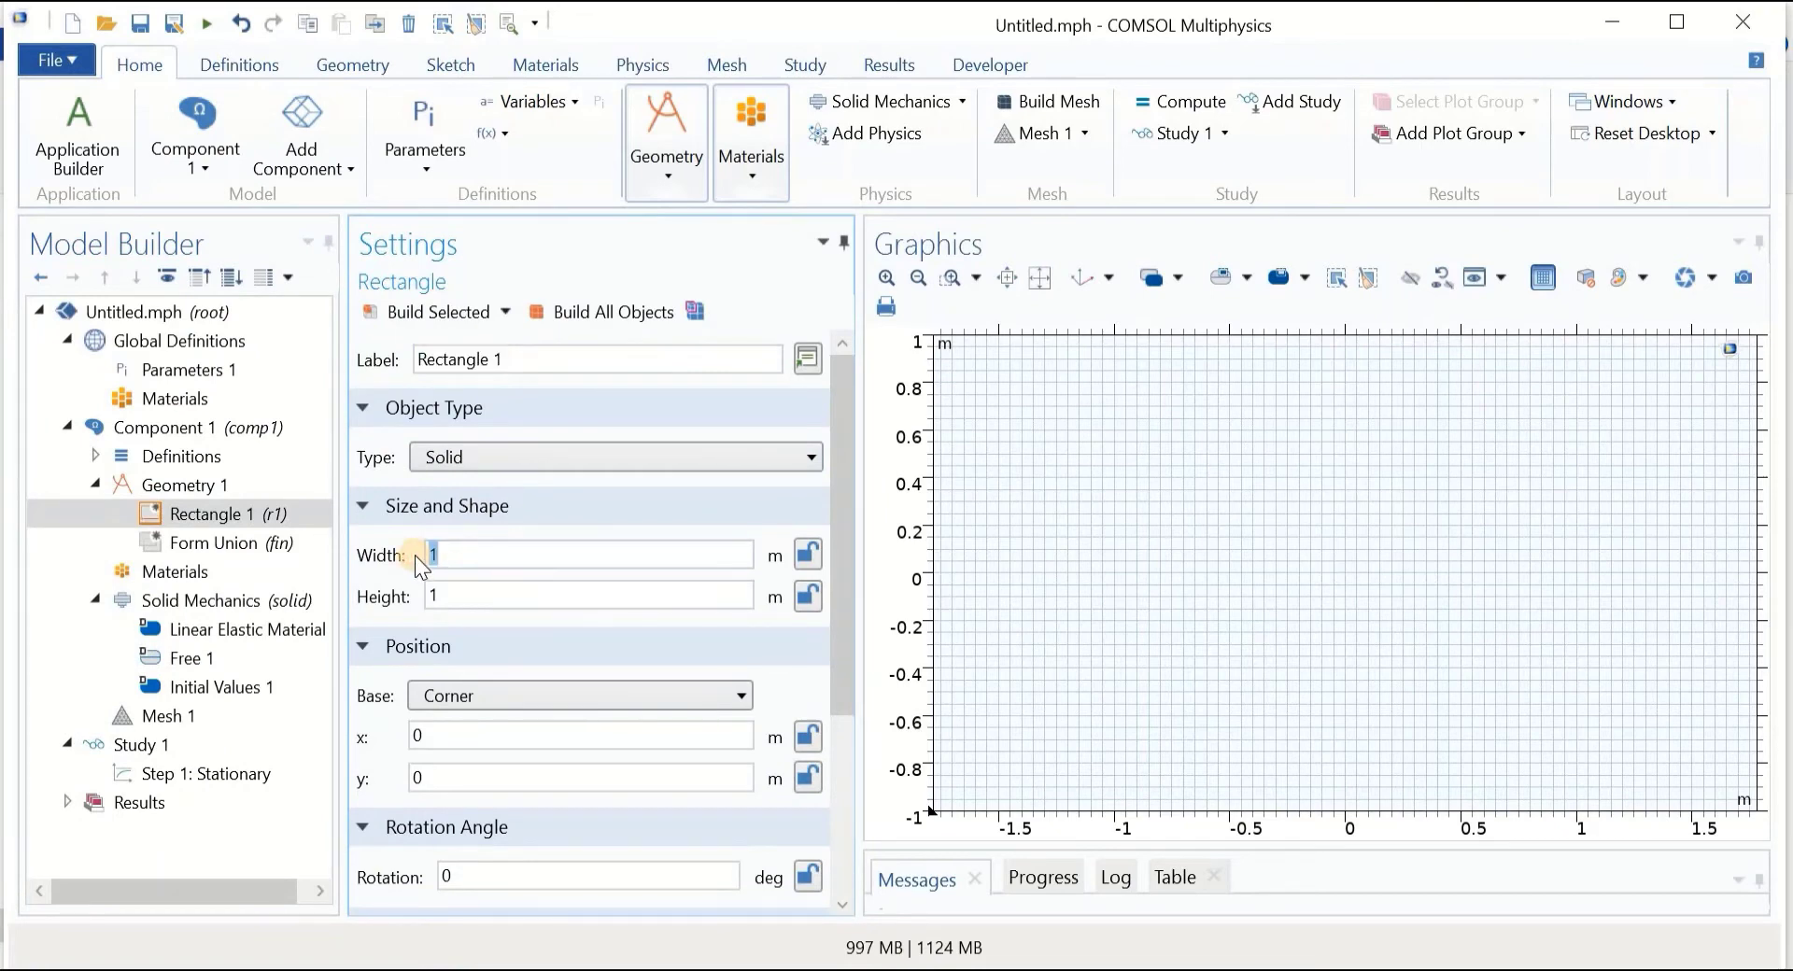
text(w1)
double_click(416, 596)
text(h)
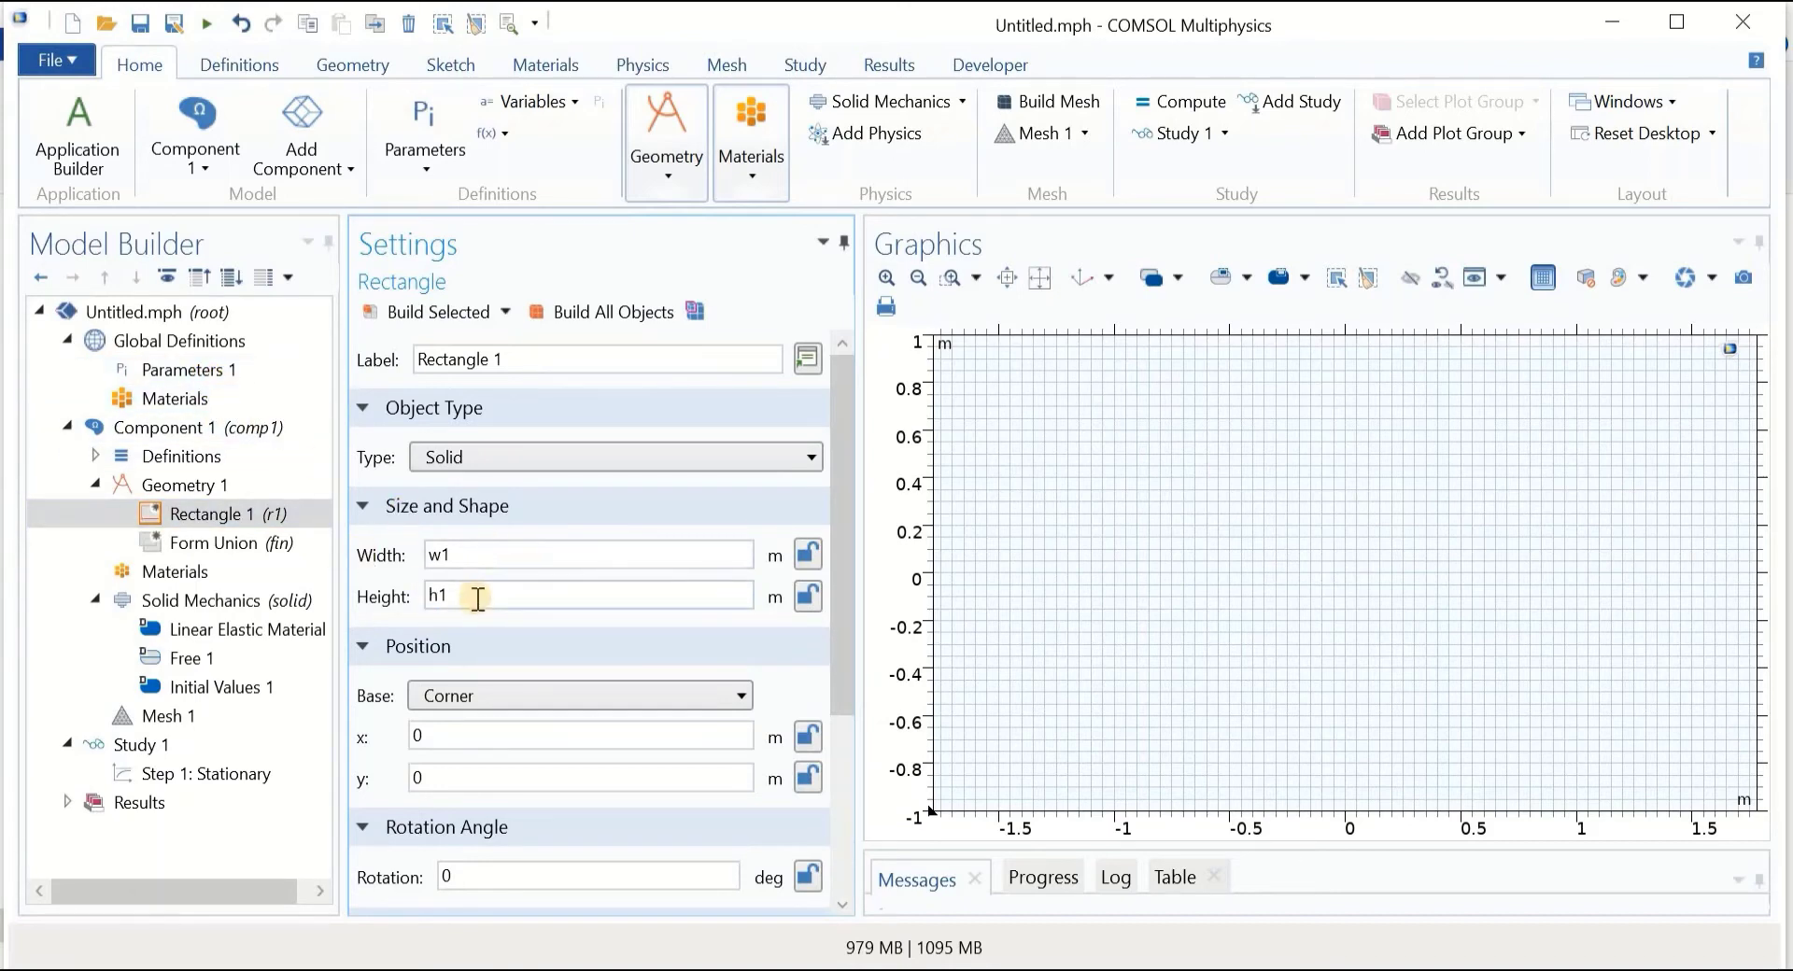
click(429, 311)
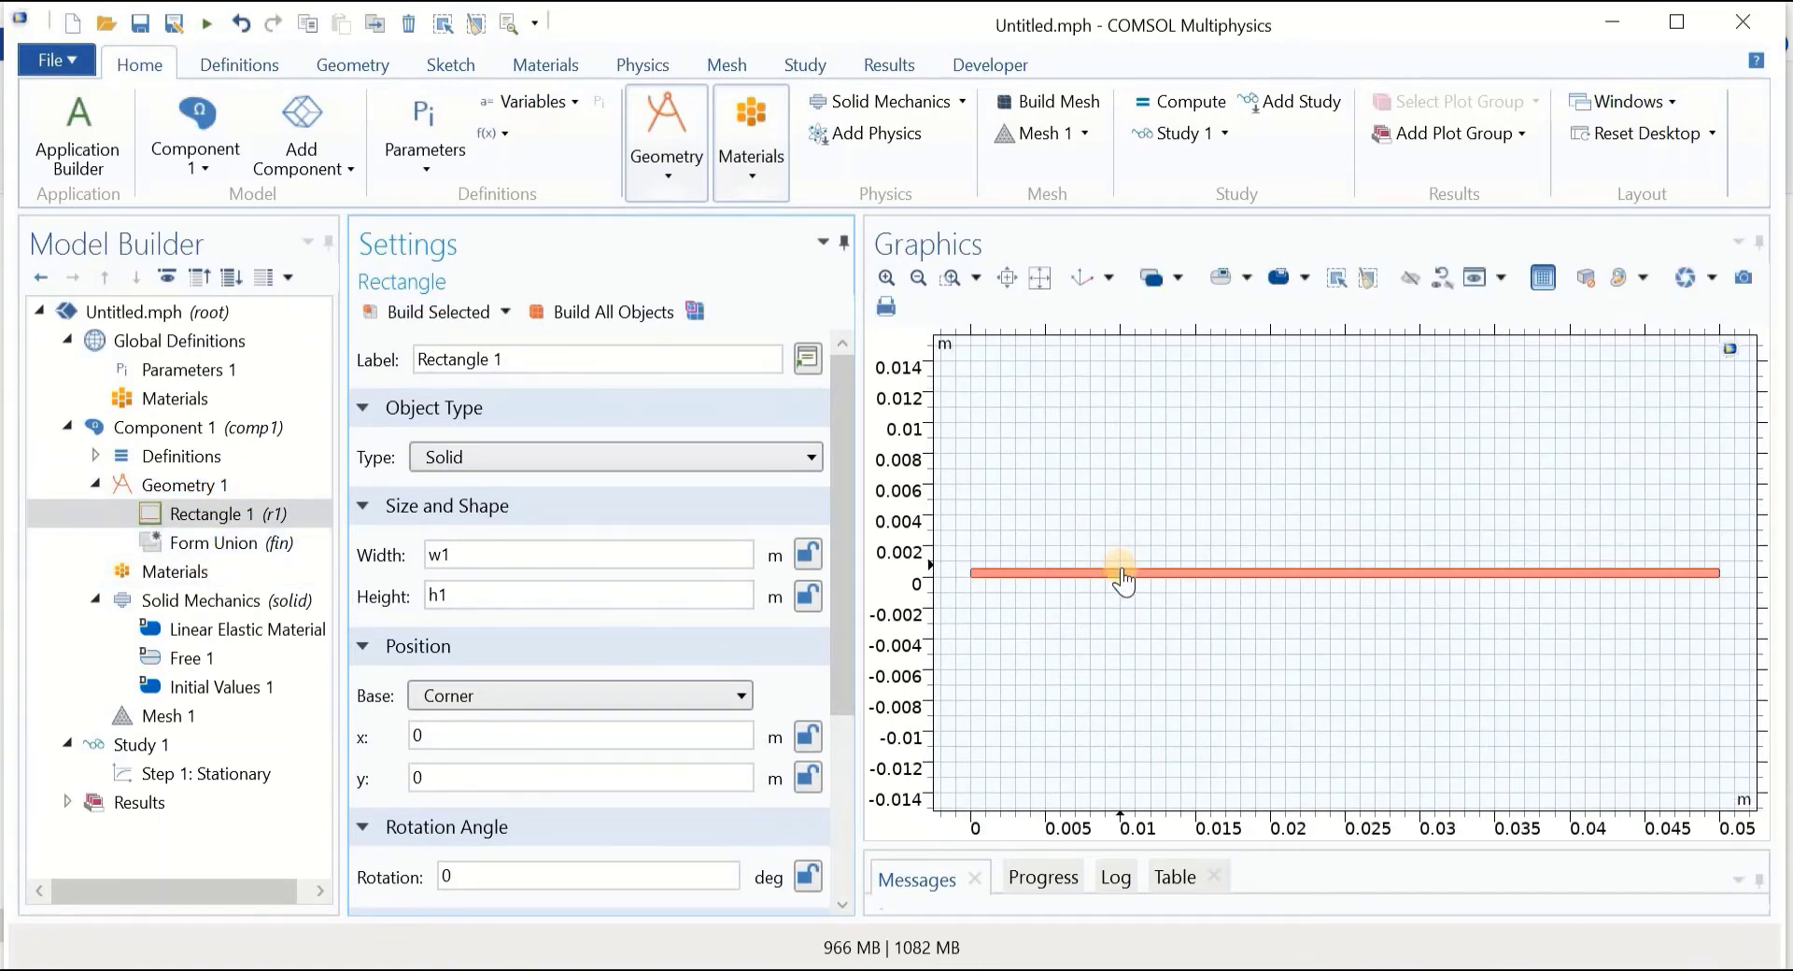
Finalize the geometry by building everything, including the Form Union operation.
click(198, 545)
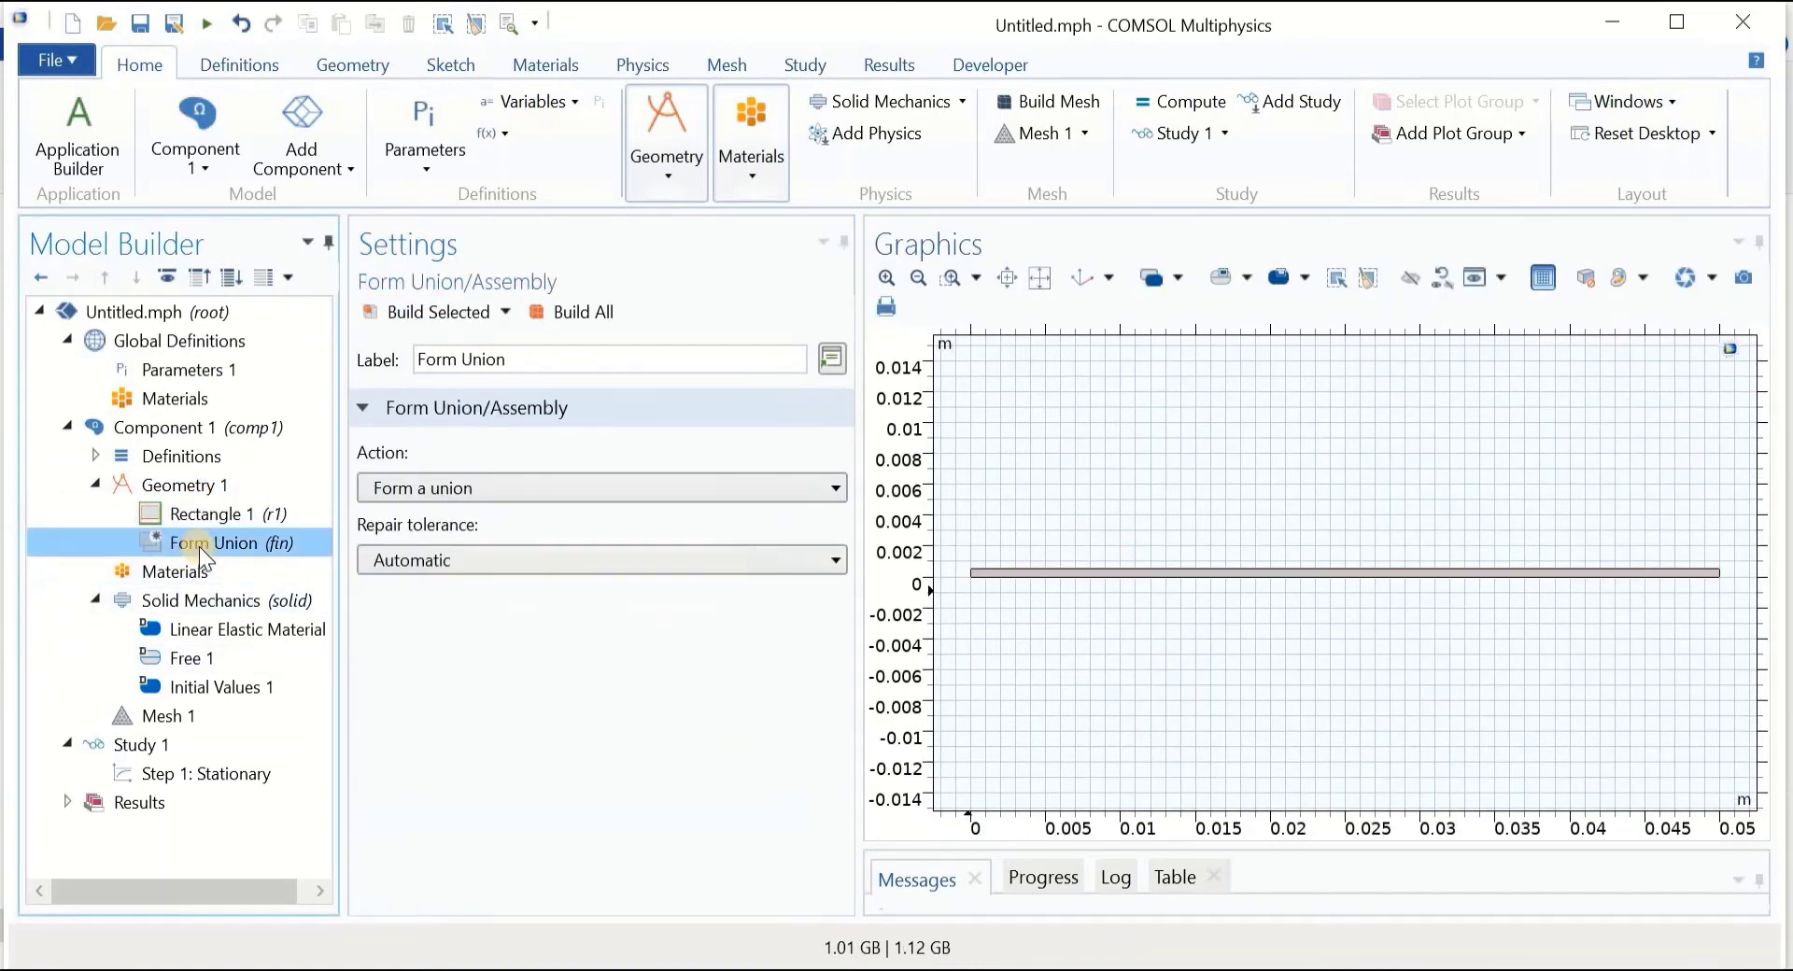
click(569, 317)
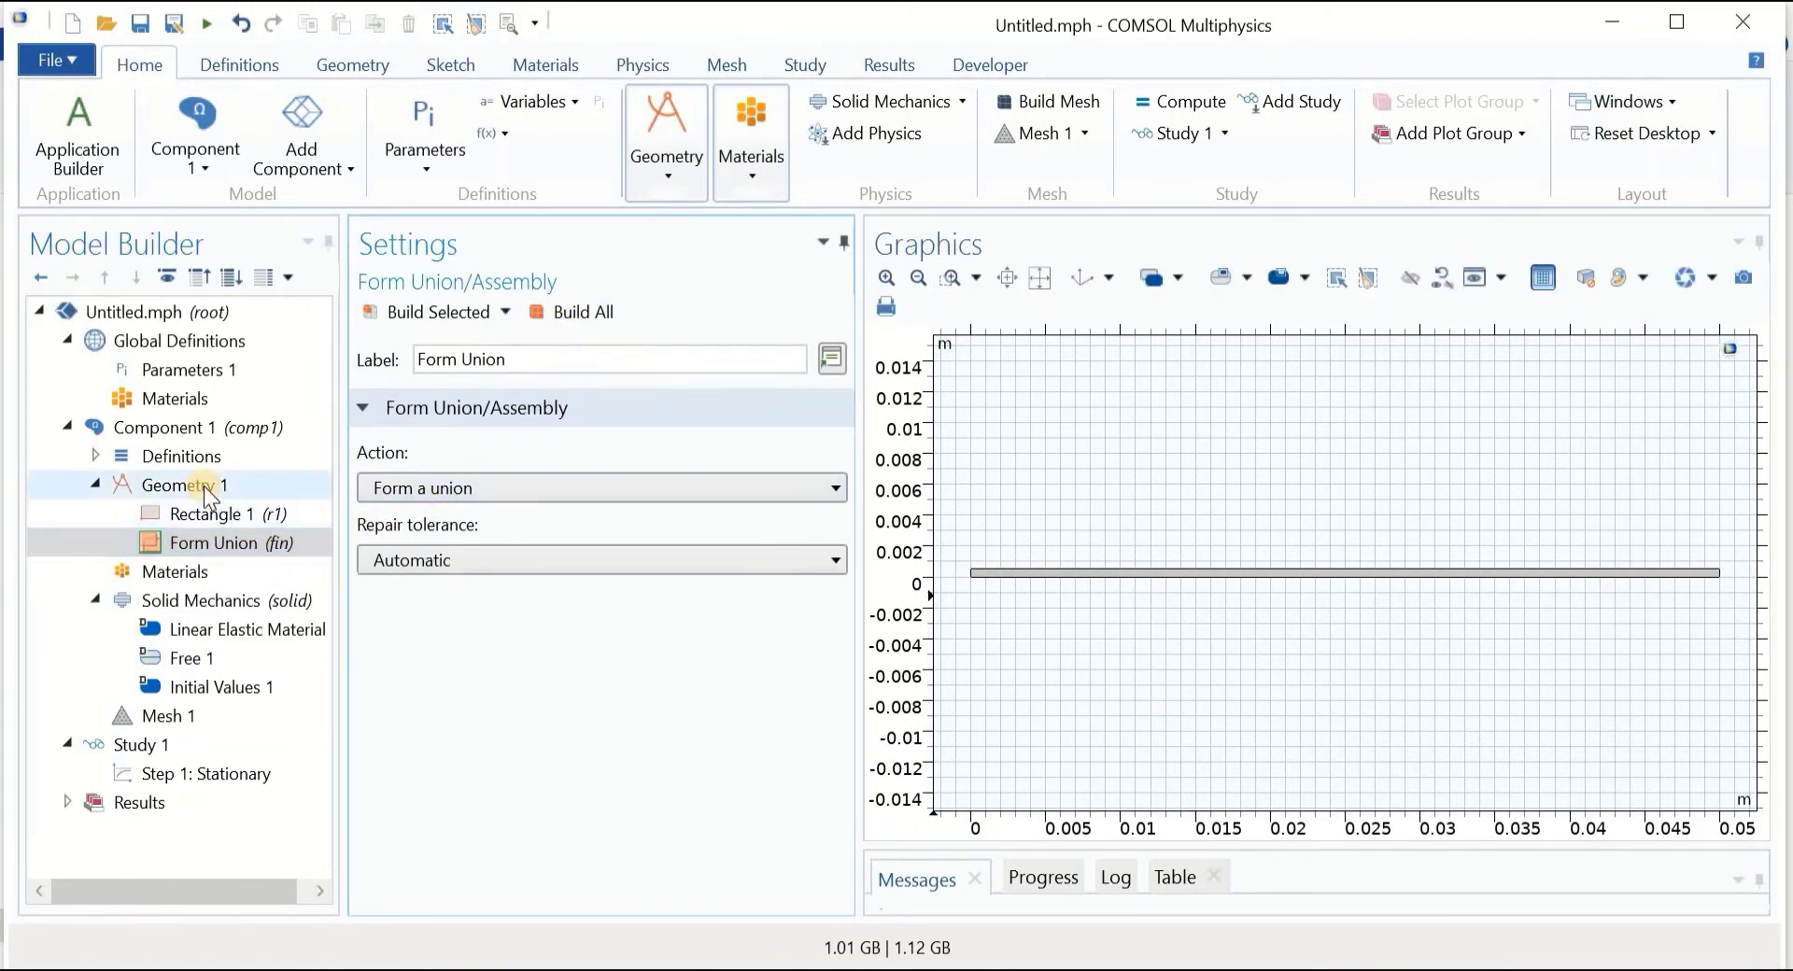
click(193, 575)
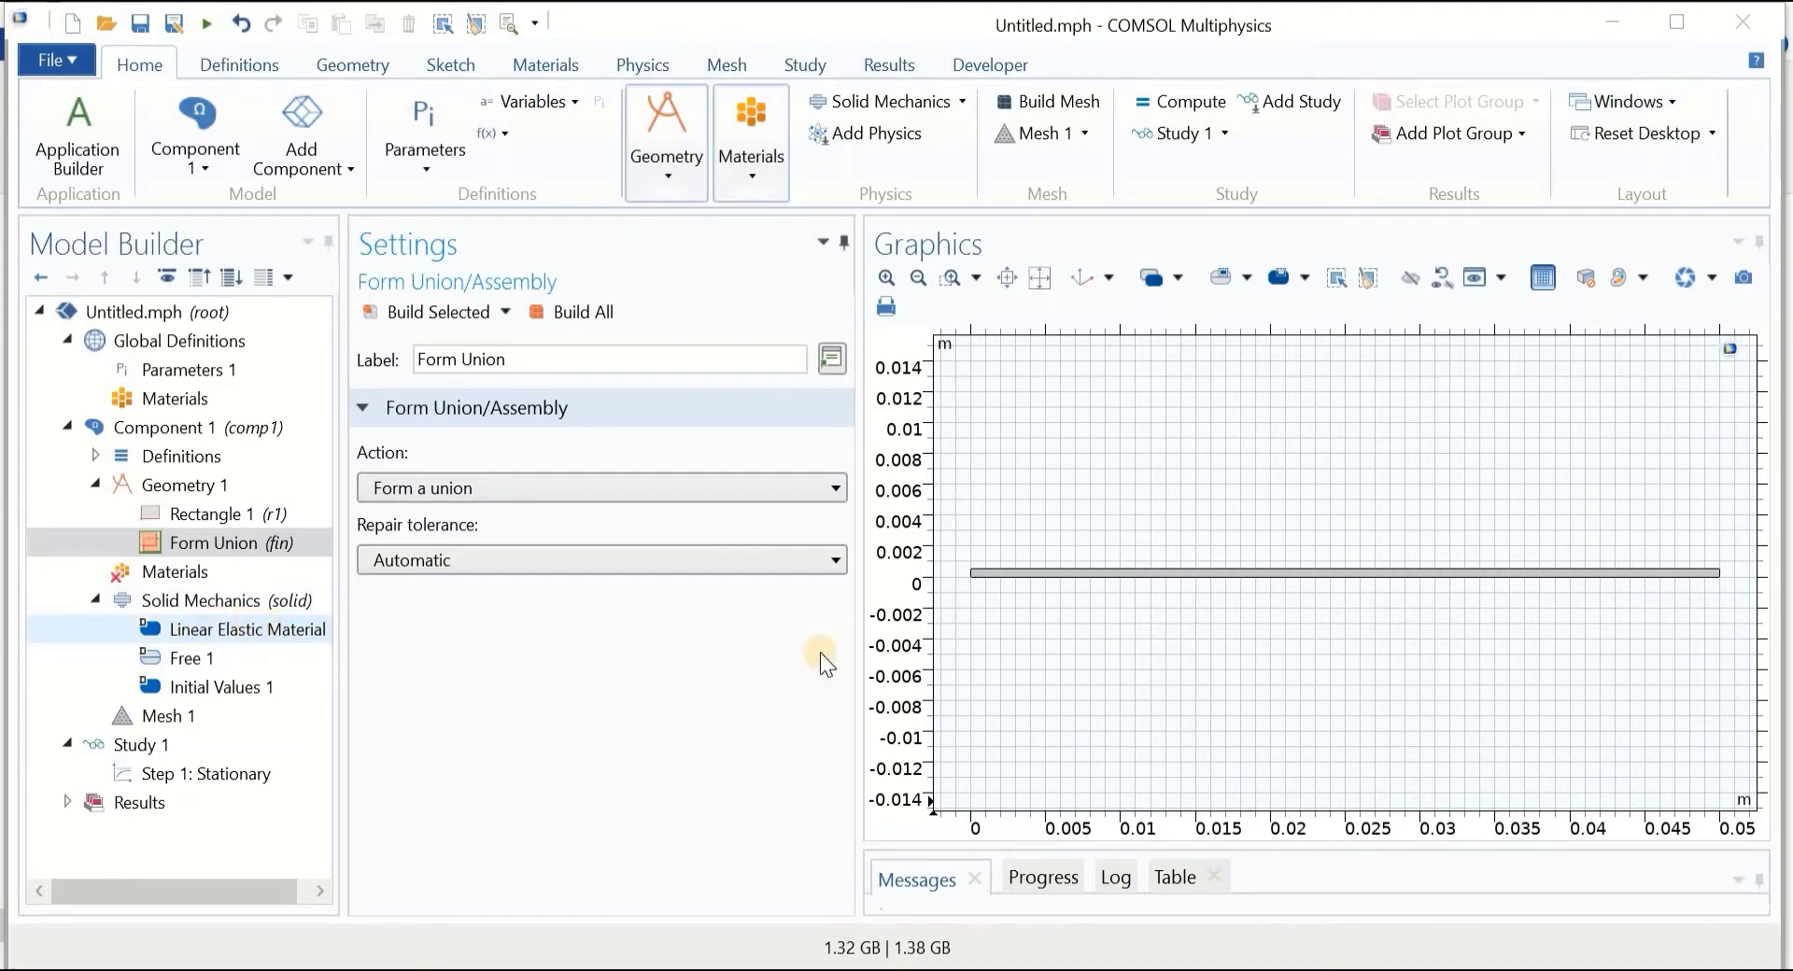
Add a Hyperelastic Material model to Solid Mechanics and assign it to the rectangle's domain.
right_click(205, 599)
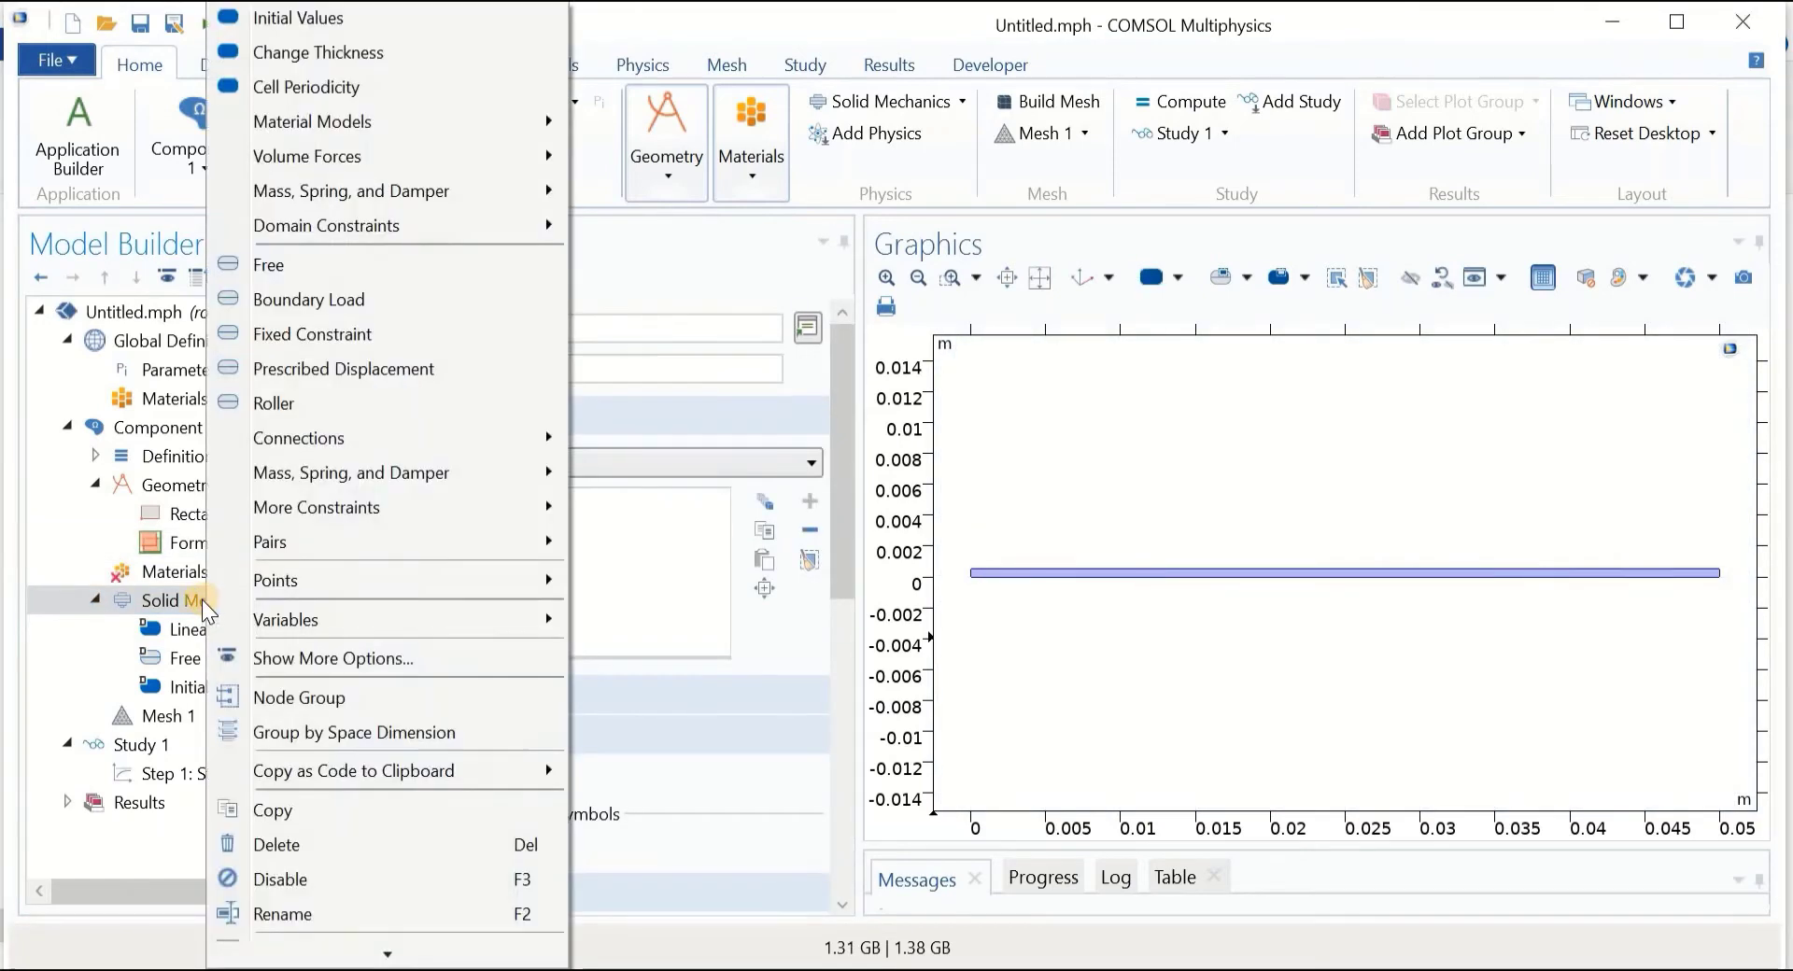
mouse_move(424, 124)
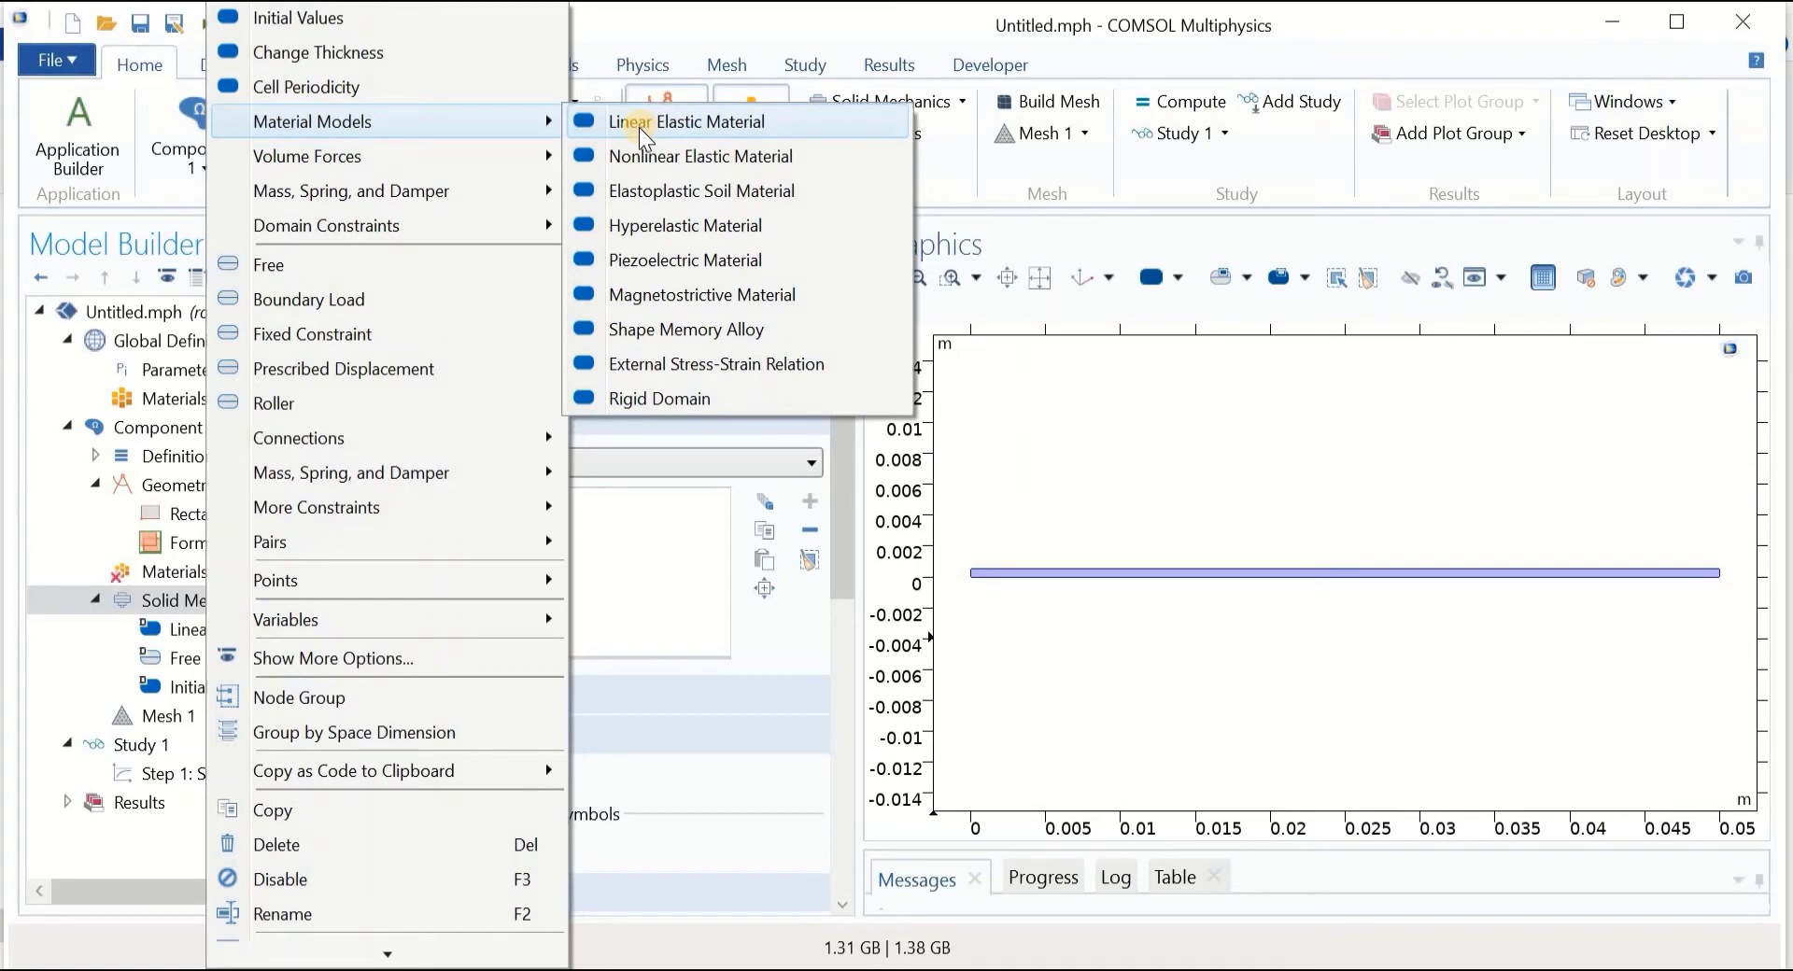
click(659, 226)
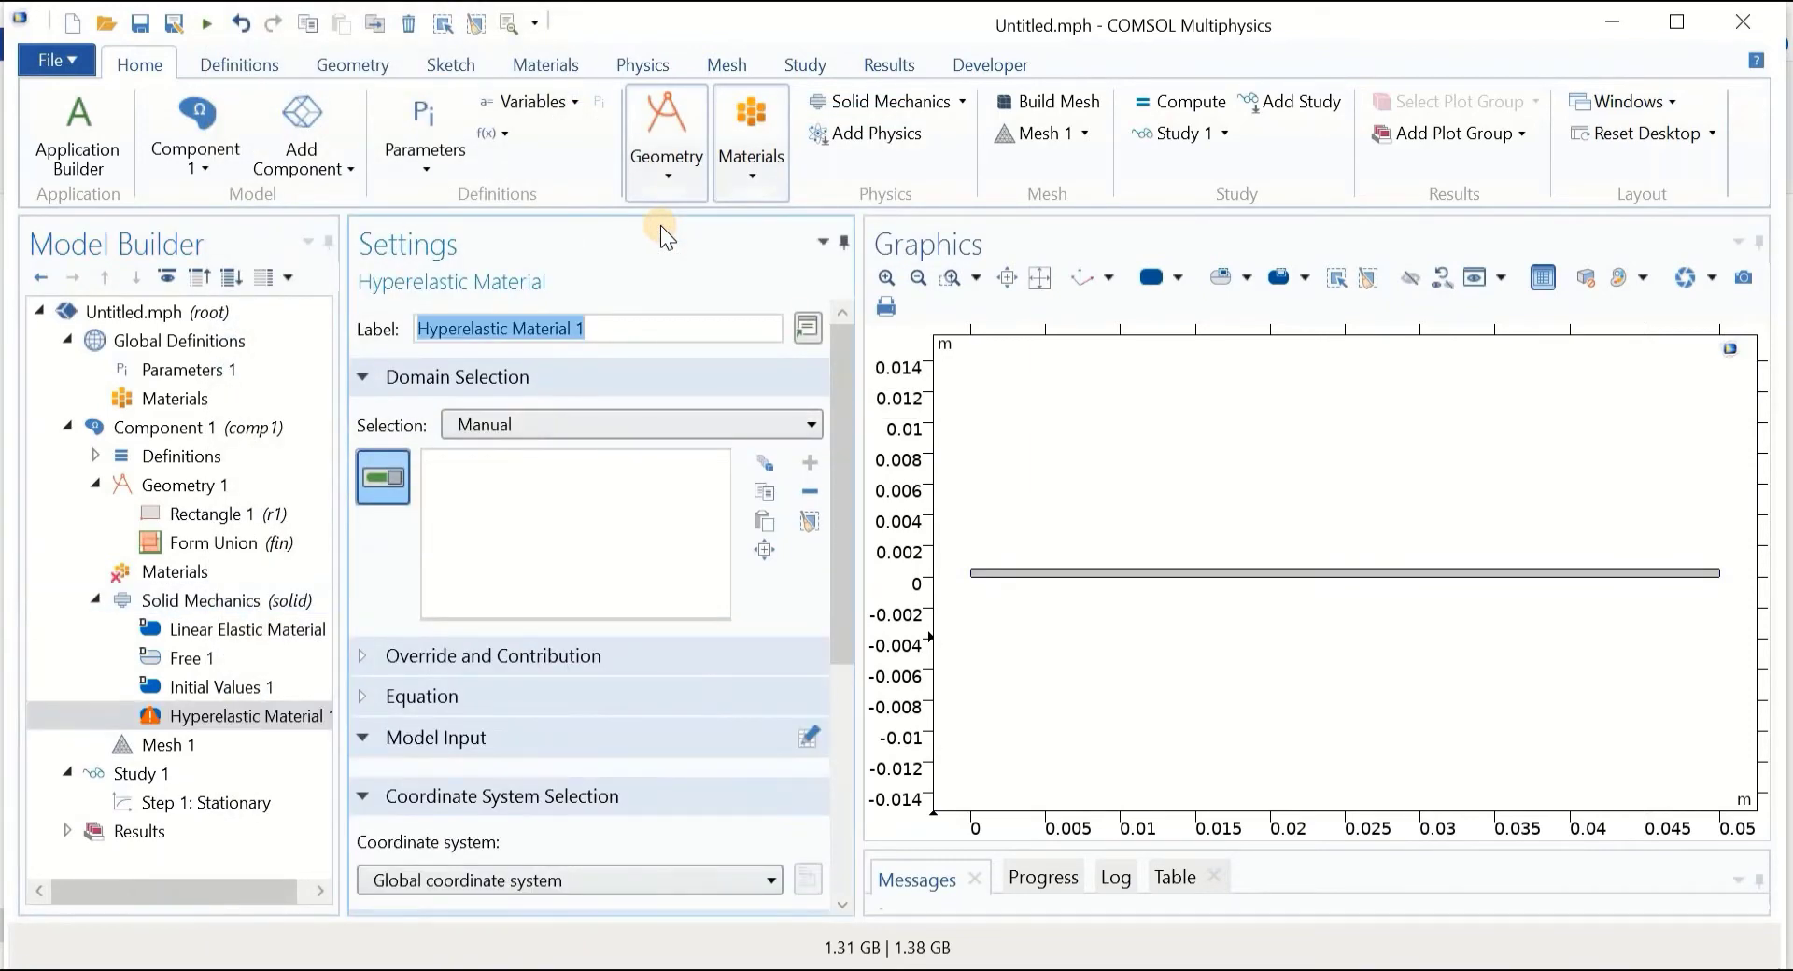
click(1012, 585)
drag(847, 616, 848, 719)
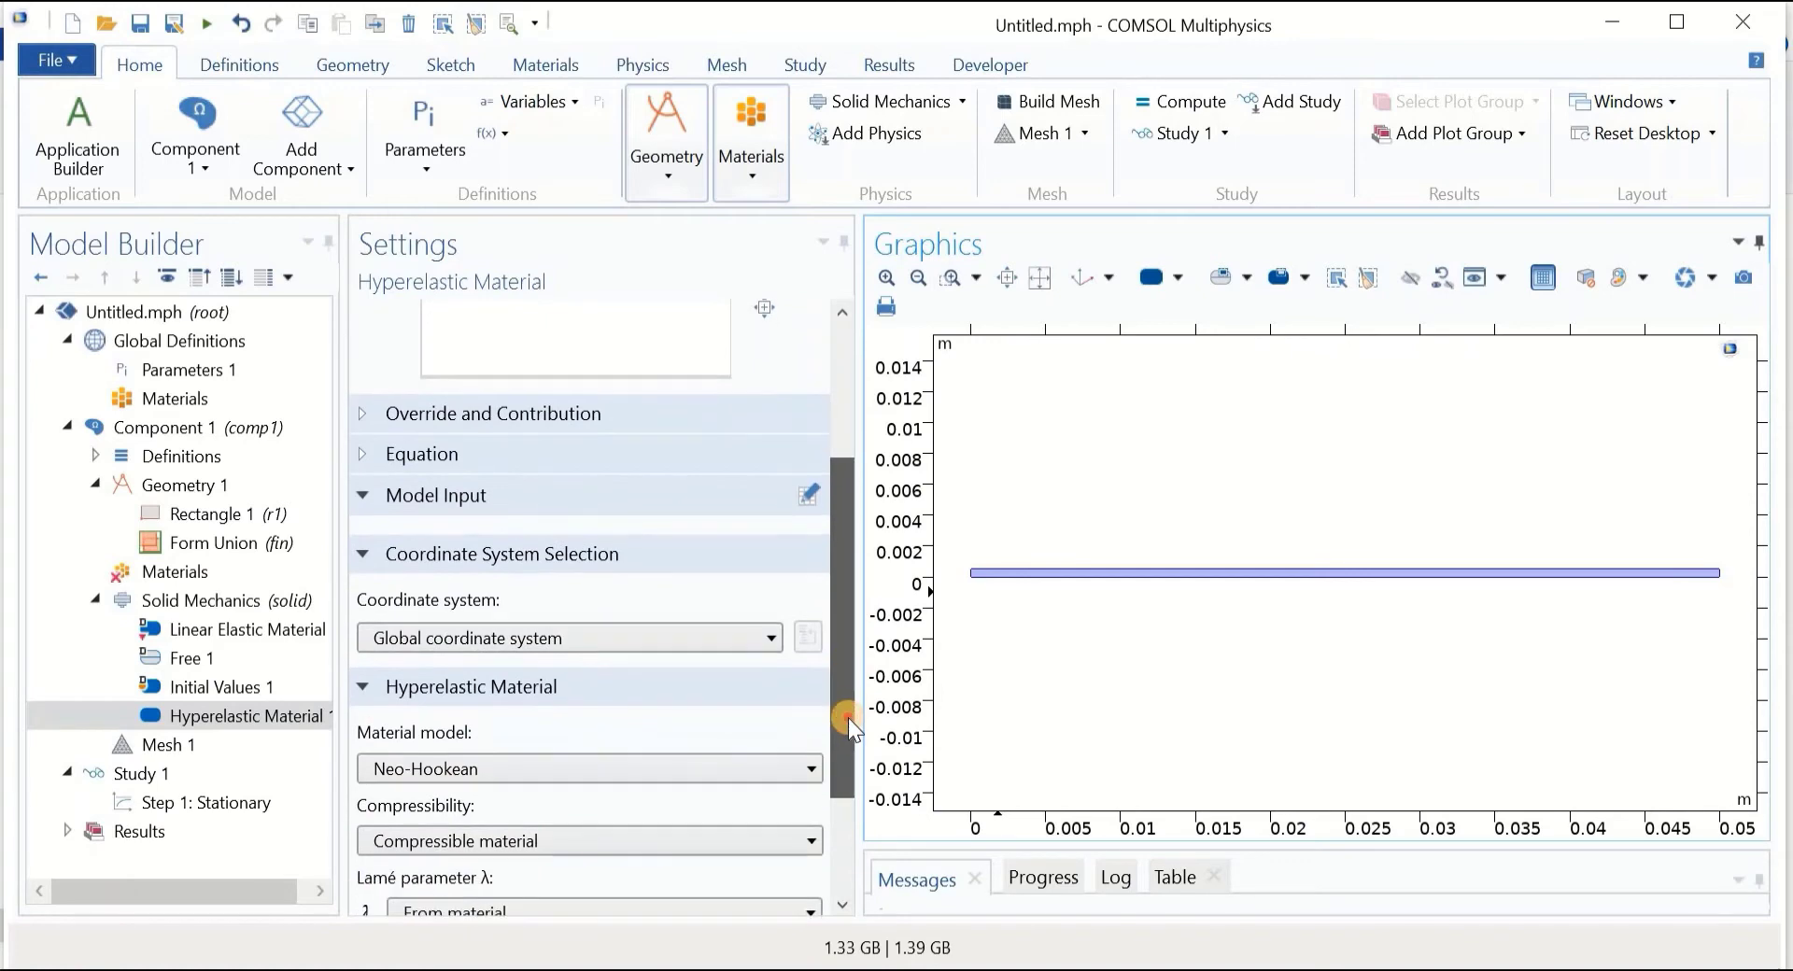
Set the hyperelastic material model to Mooney-Rivlin, two parameters, with nearly incompressible material, quadratic volumetric strain energy as compressibility.
click(405, 771)
scroll(411, 573, down, 1)
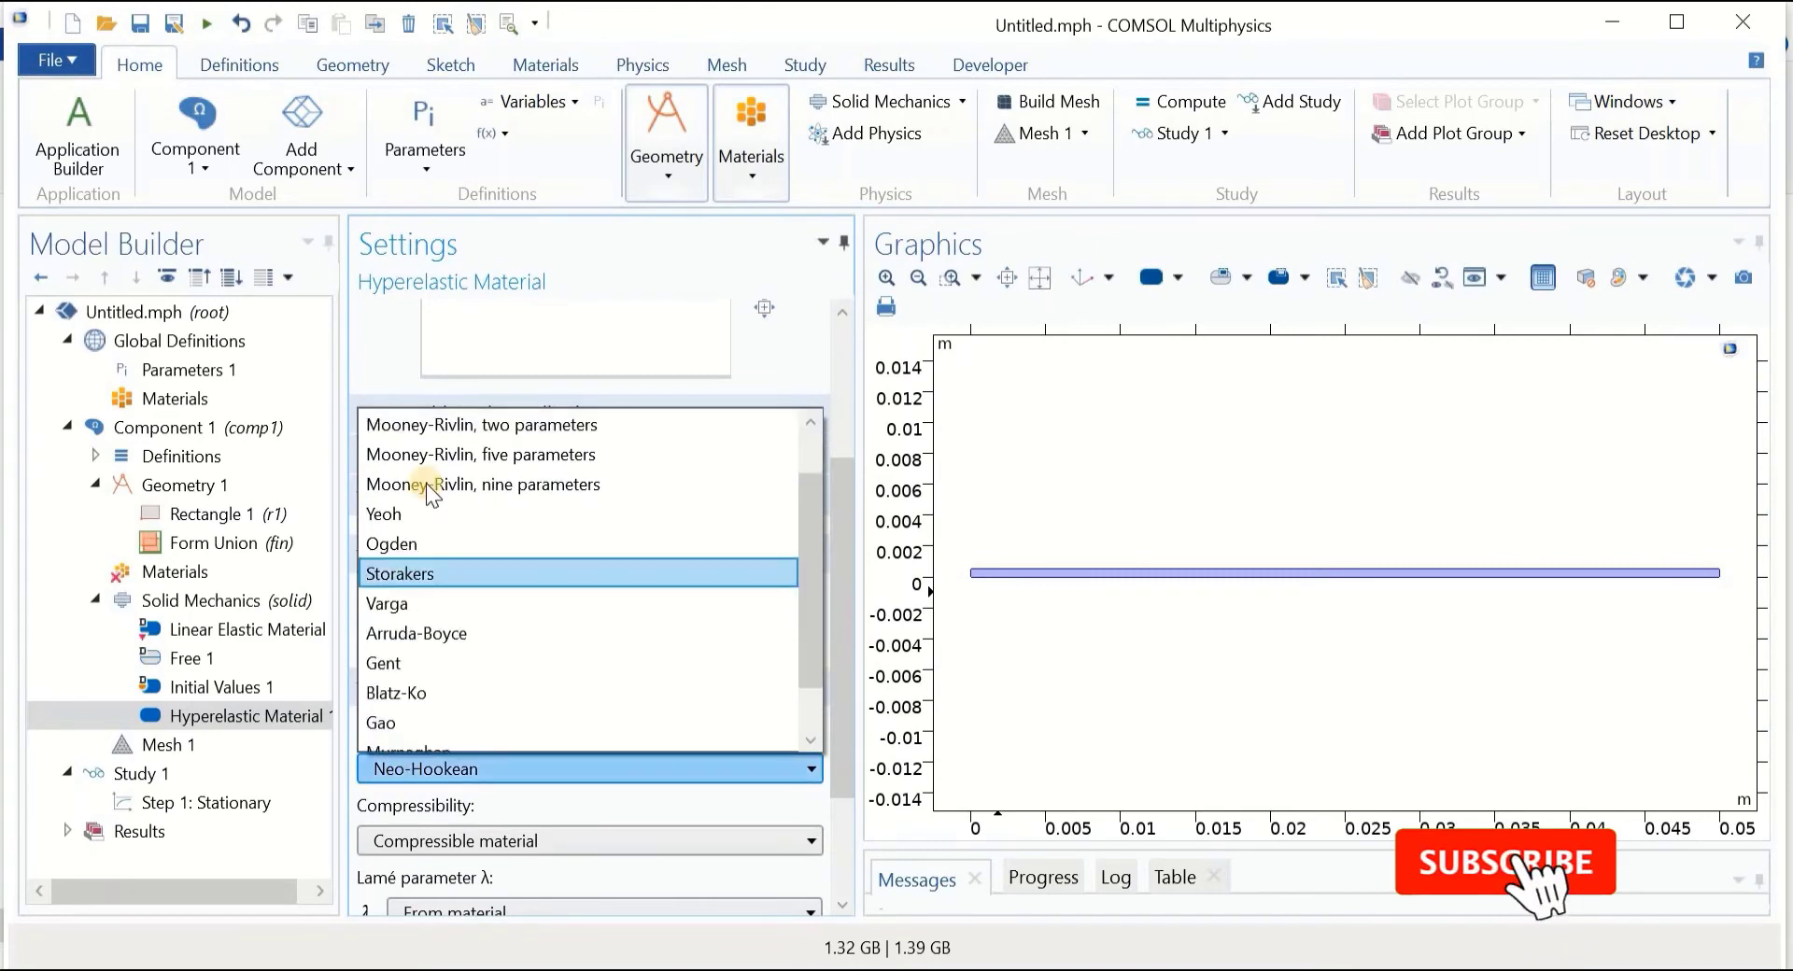
click(447, 426)
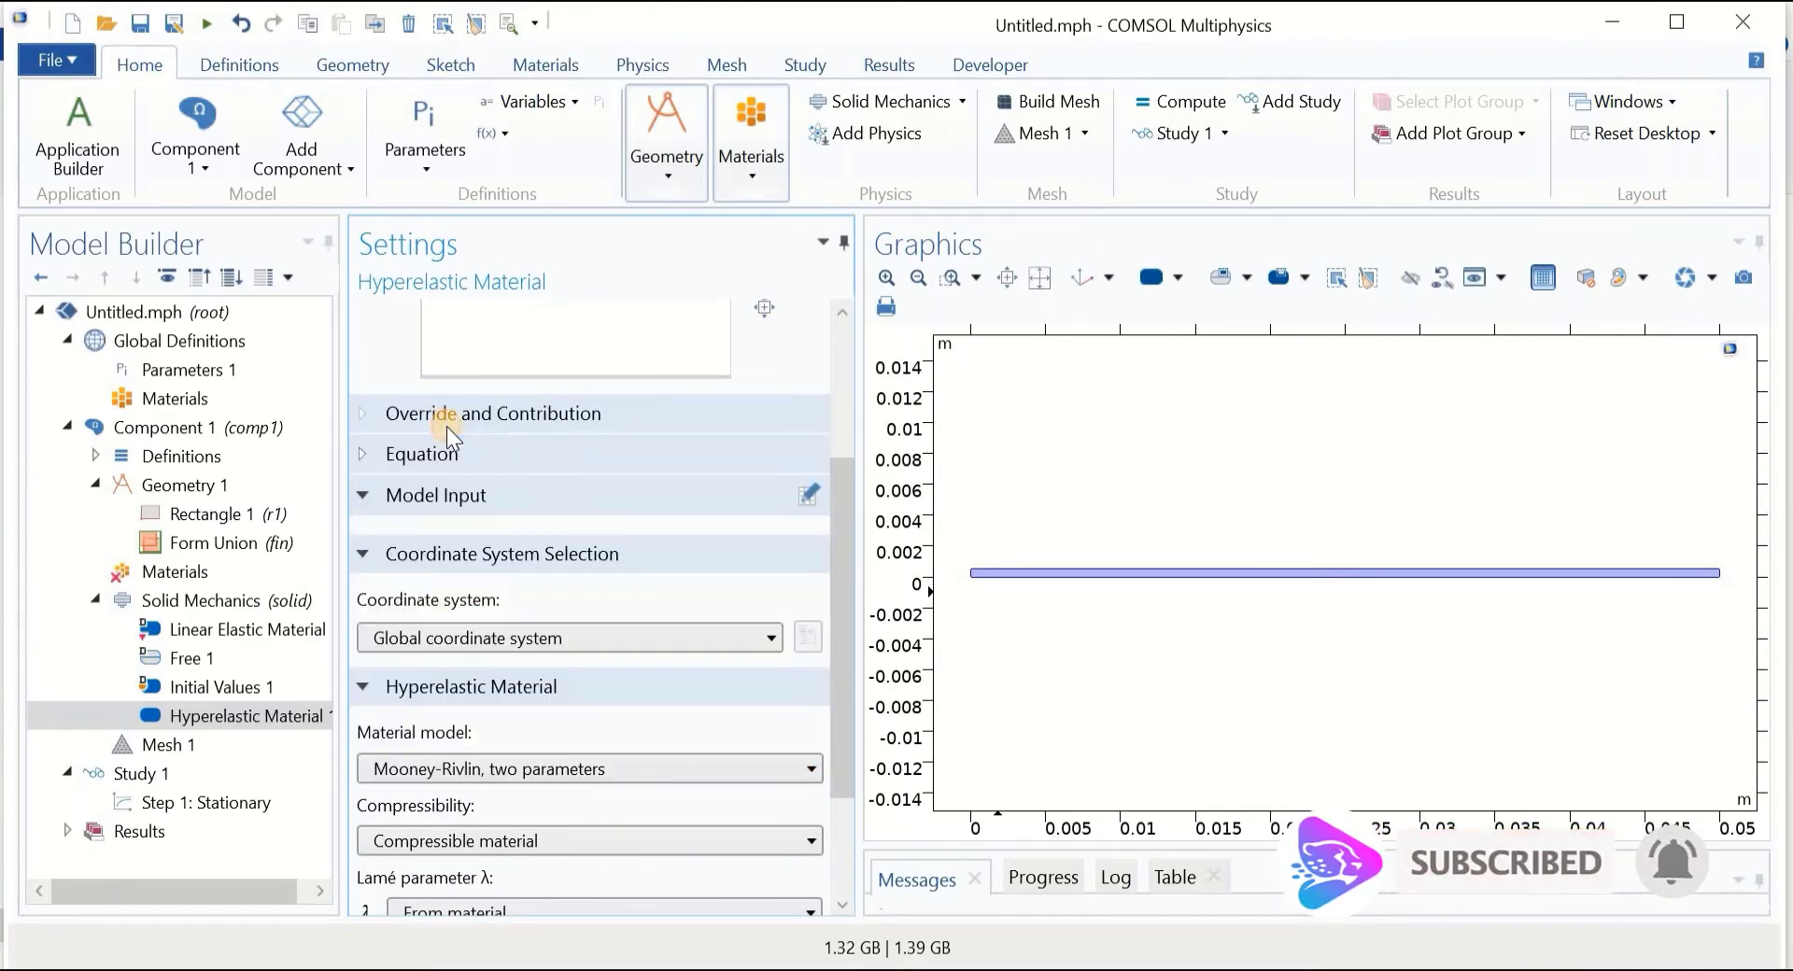
scroll(811, 599, down, 1)
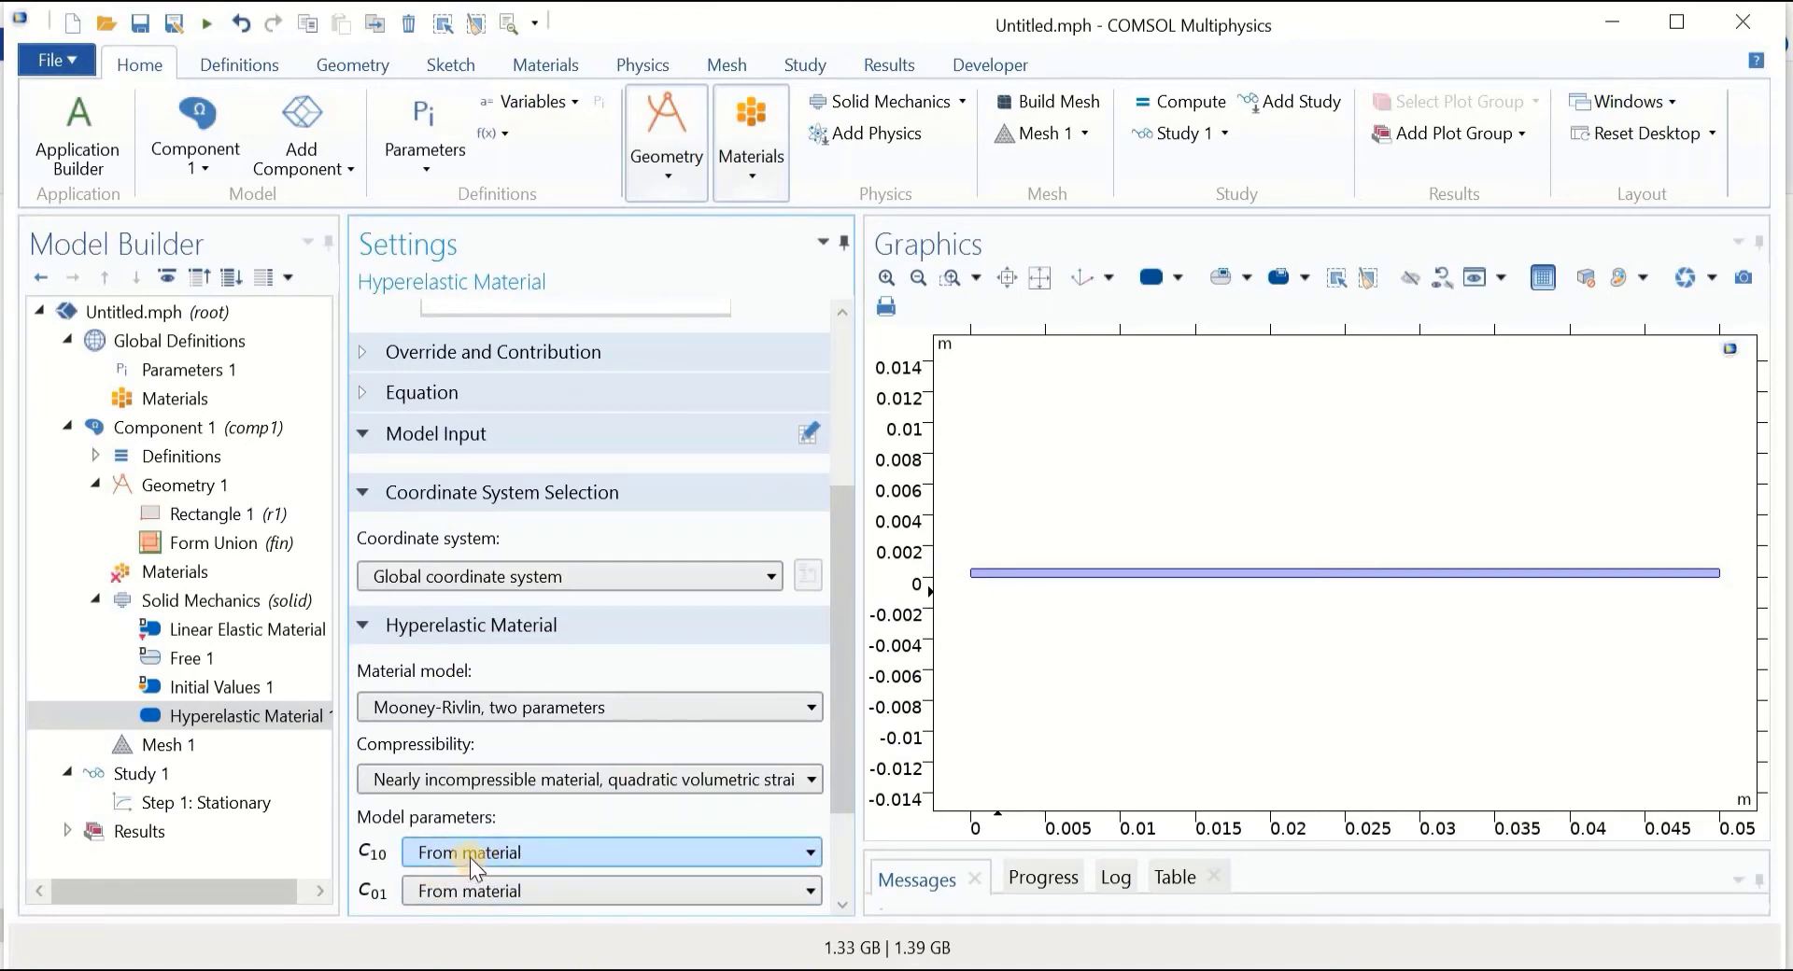
Set the Solid Mechanics thickness d to the parameter d1.
click(170, 598)
scroll(680, 683, down, 3)
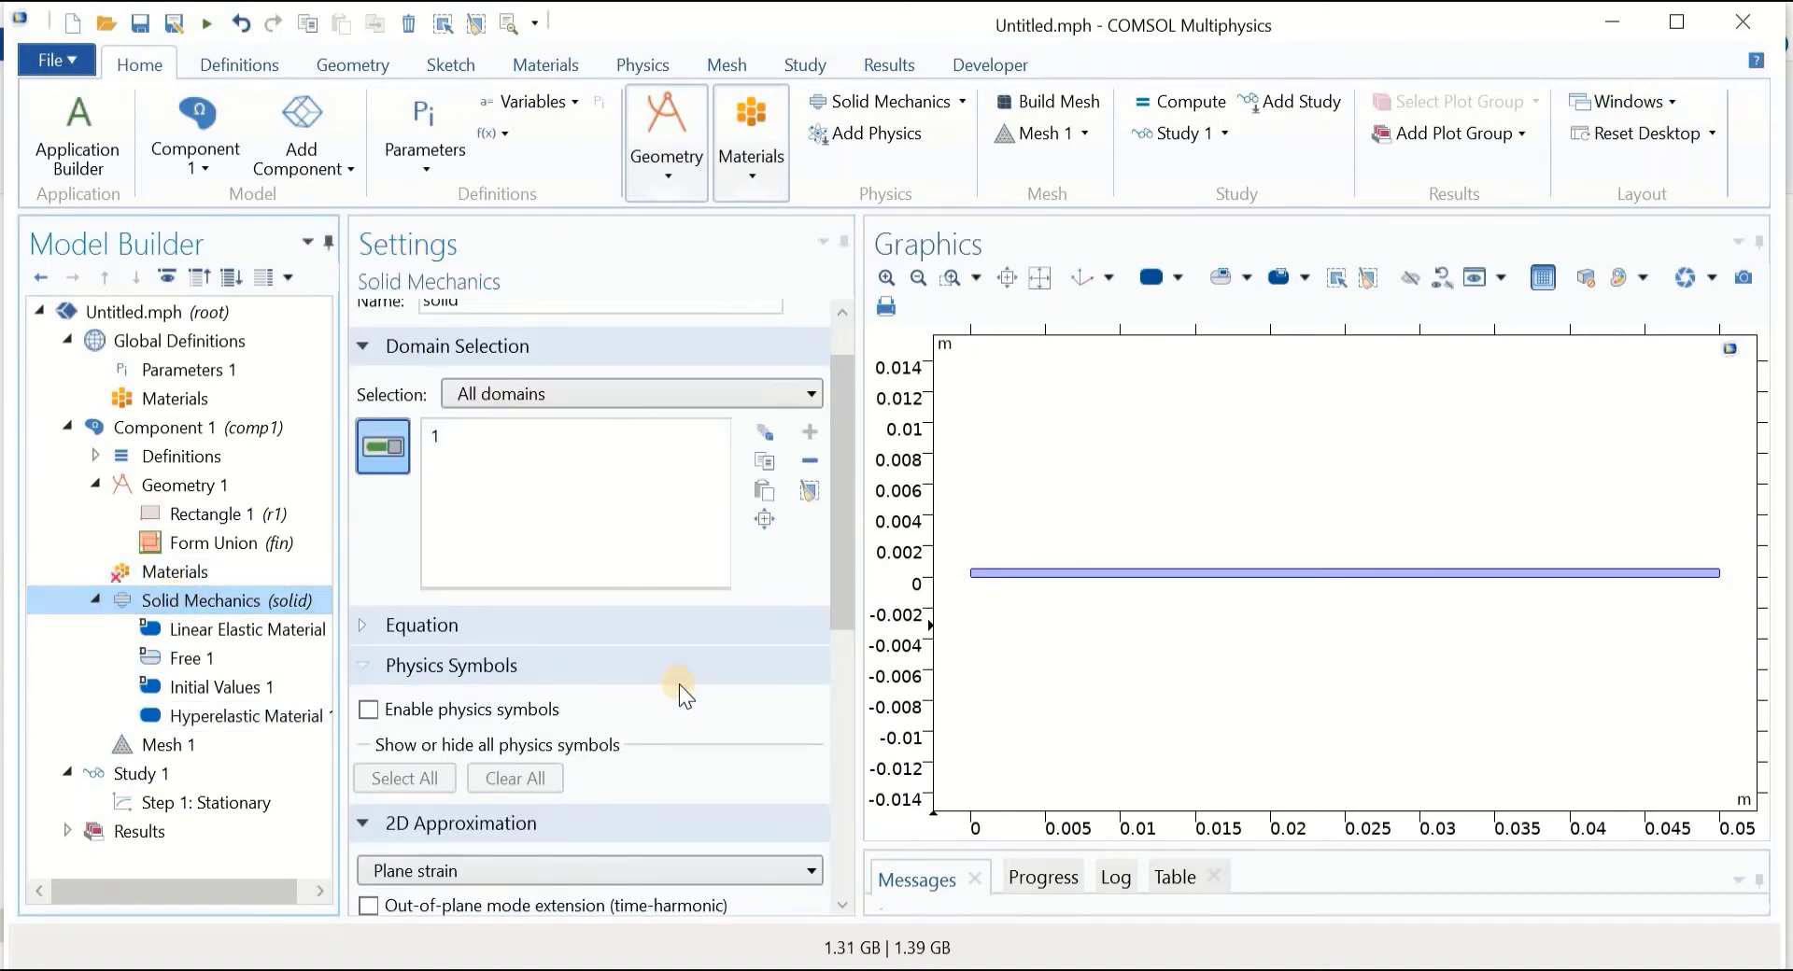
scroll(515, 855, down, 3)
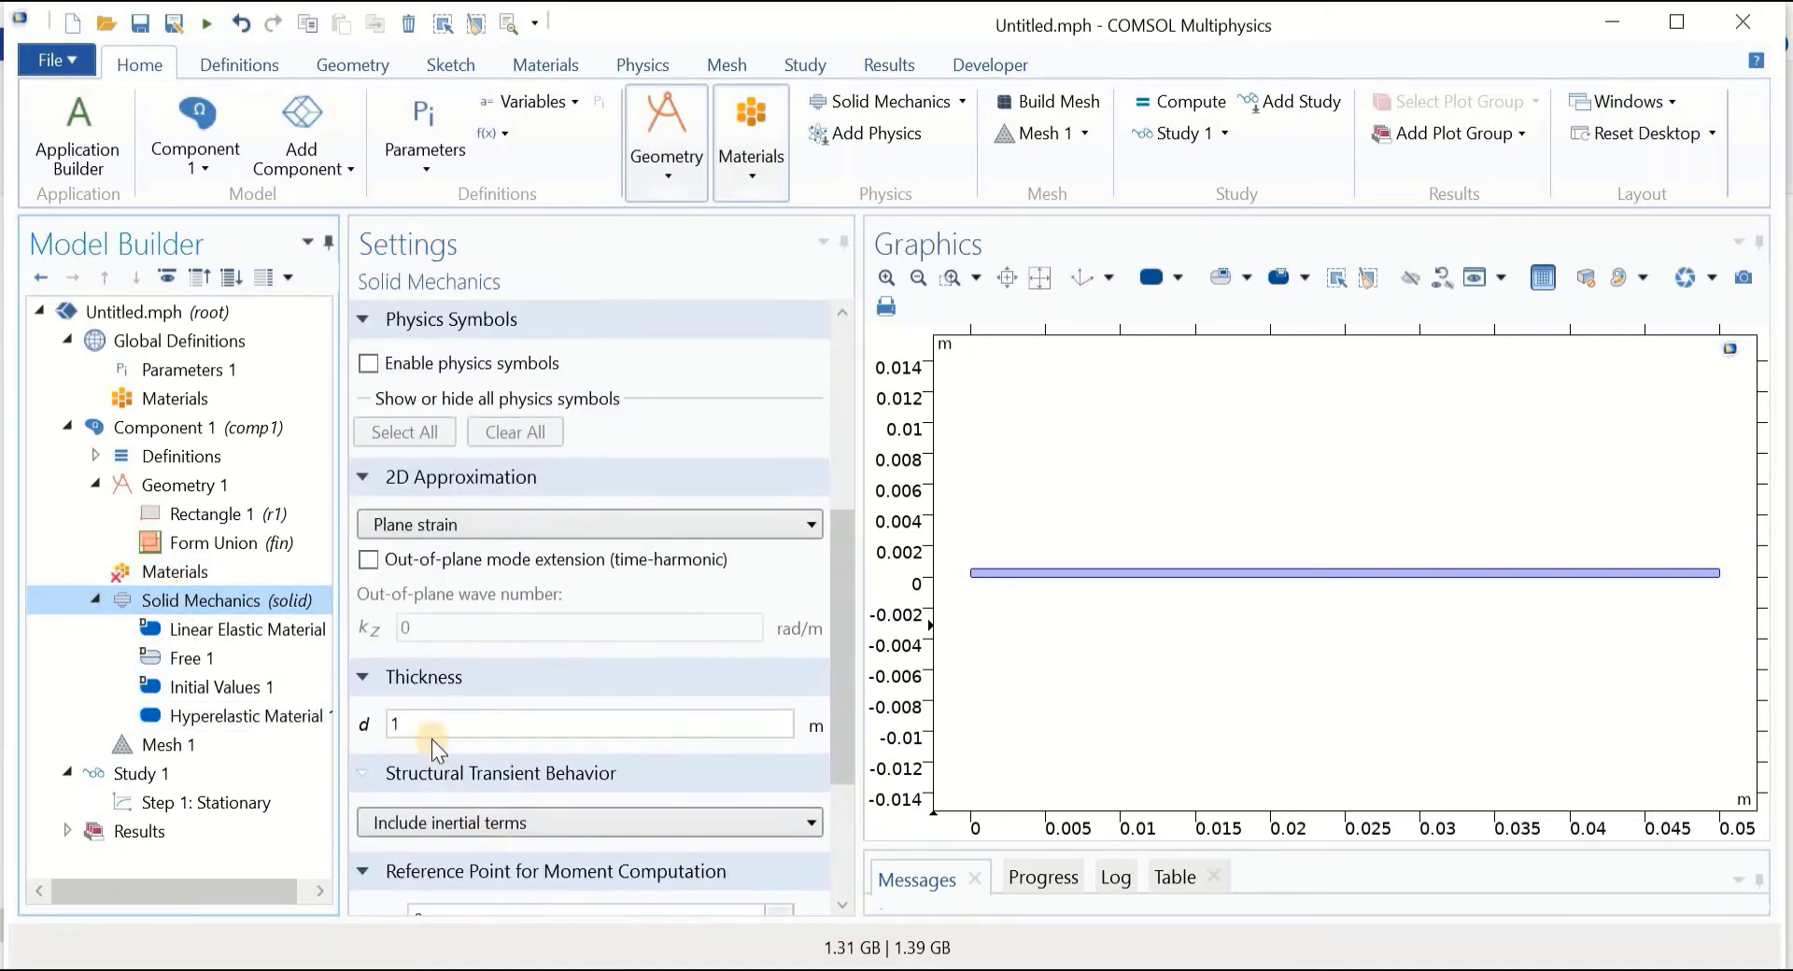
click(397, 725)
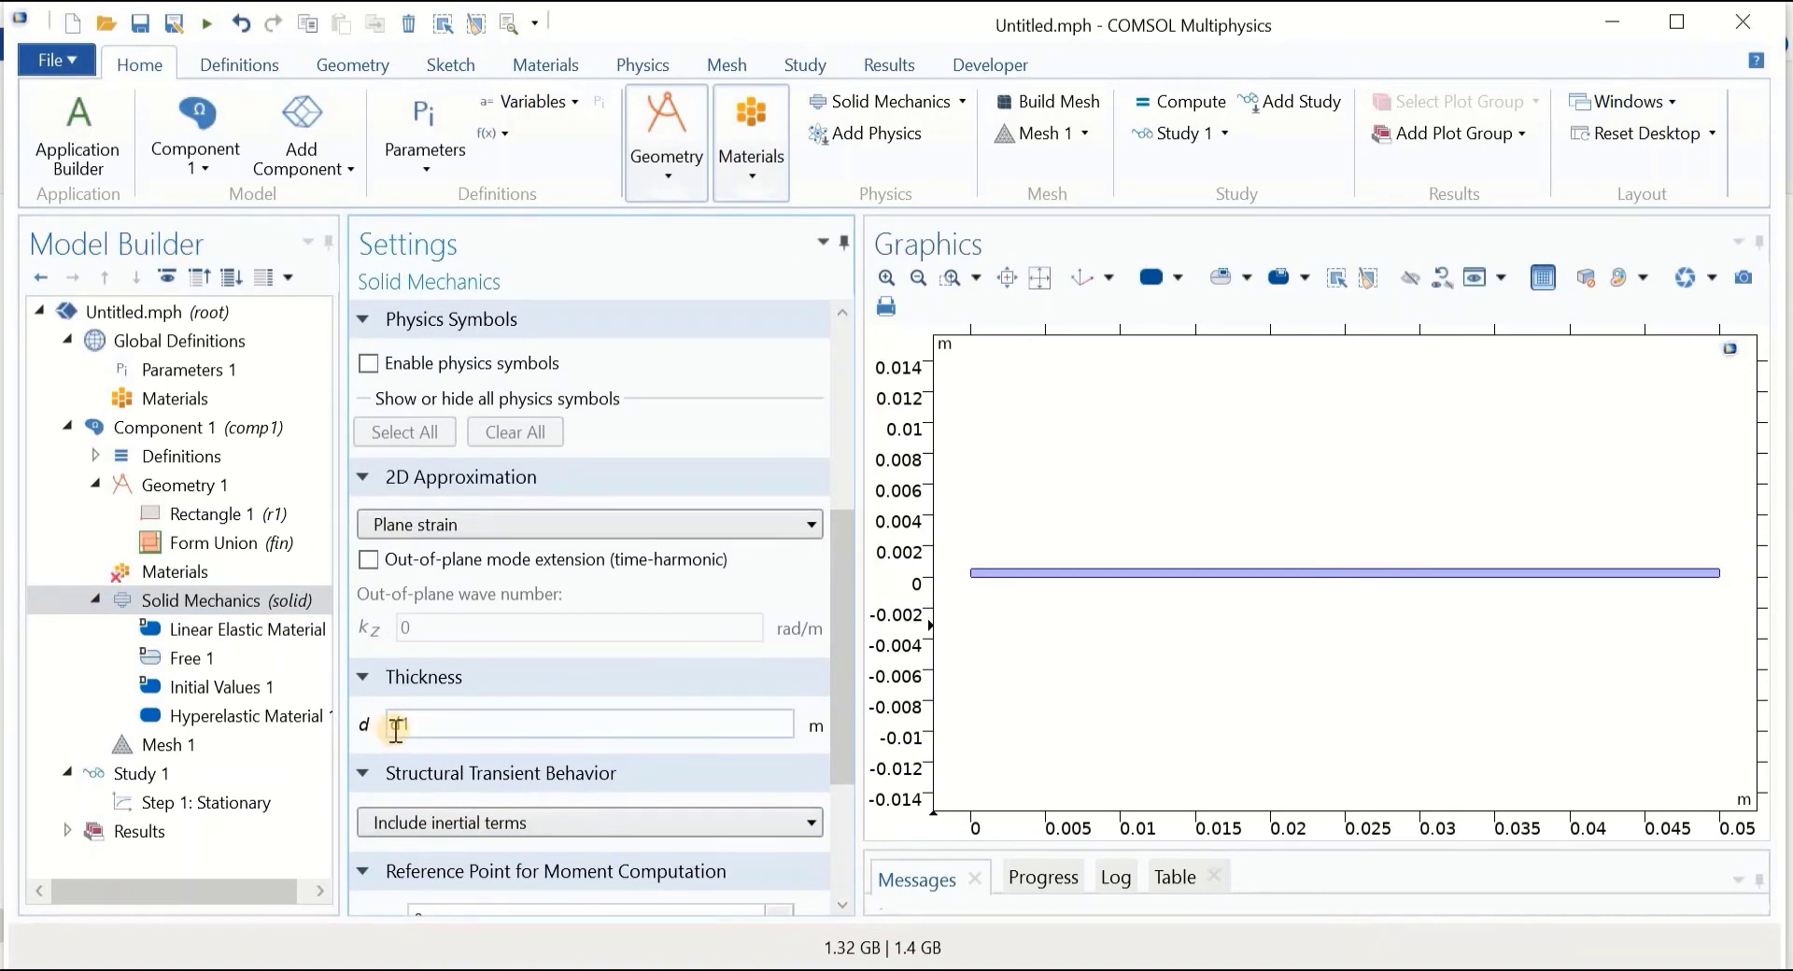
click(206, 597)
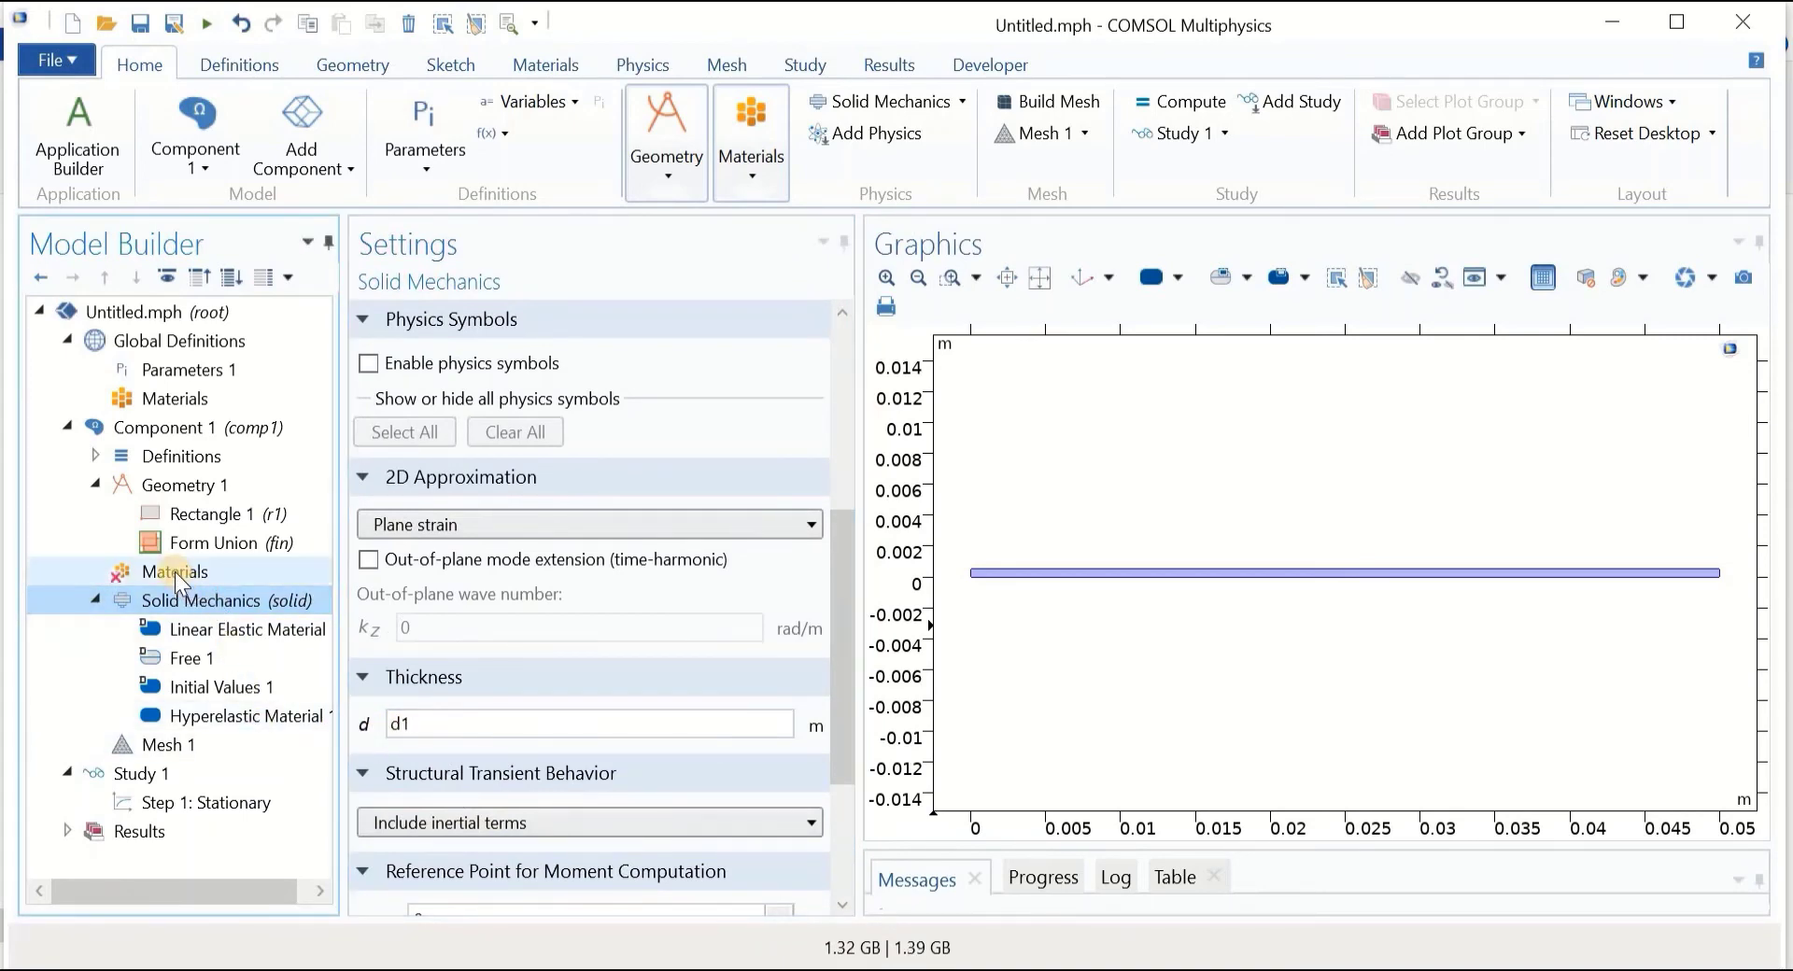
Add a blank material to Component 1 with C10 0.37[MPa], C01 0.11[MPa] and density 1100.
right_click(175, 572)
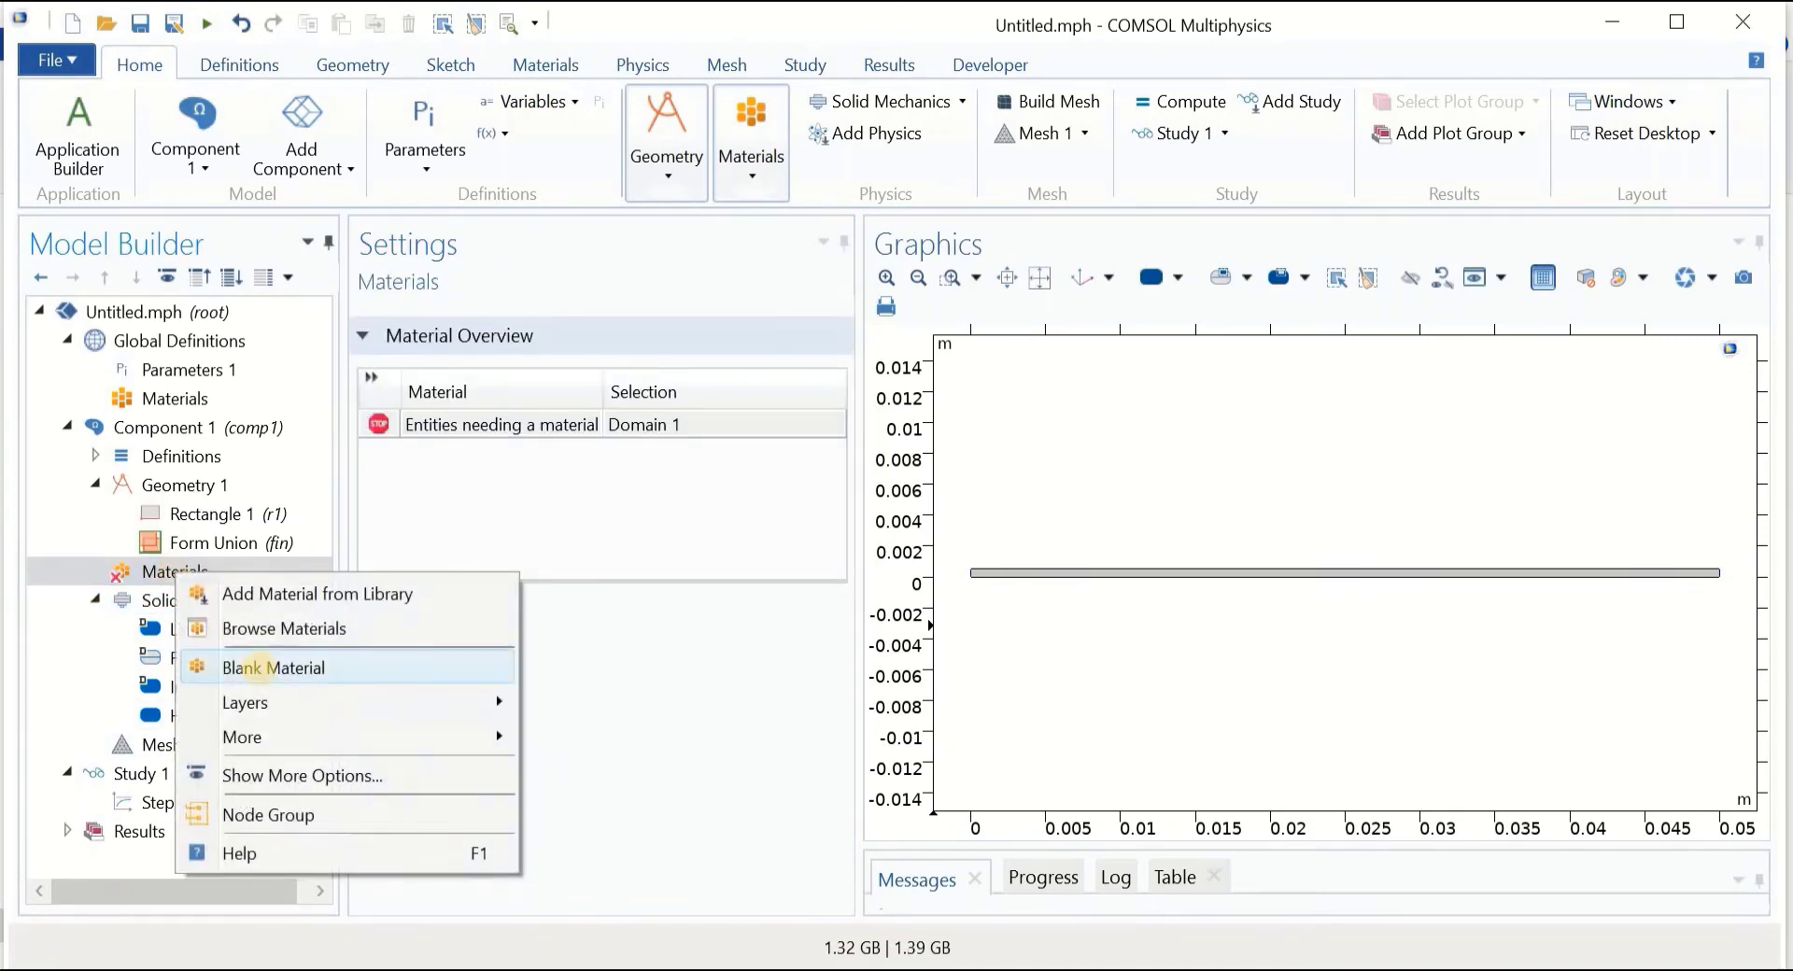
click(254, 668)
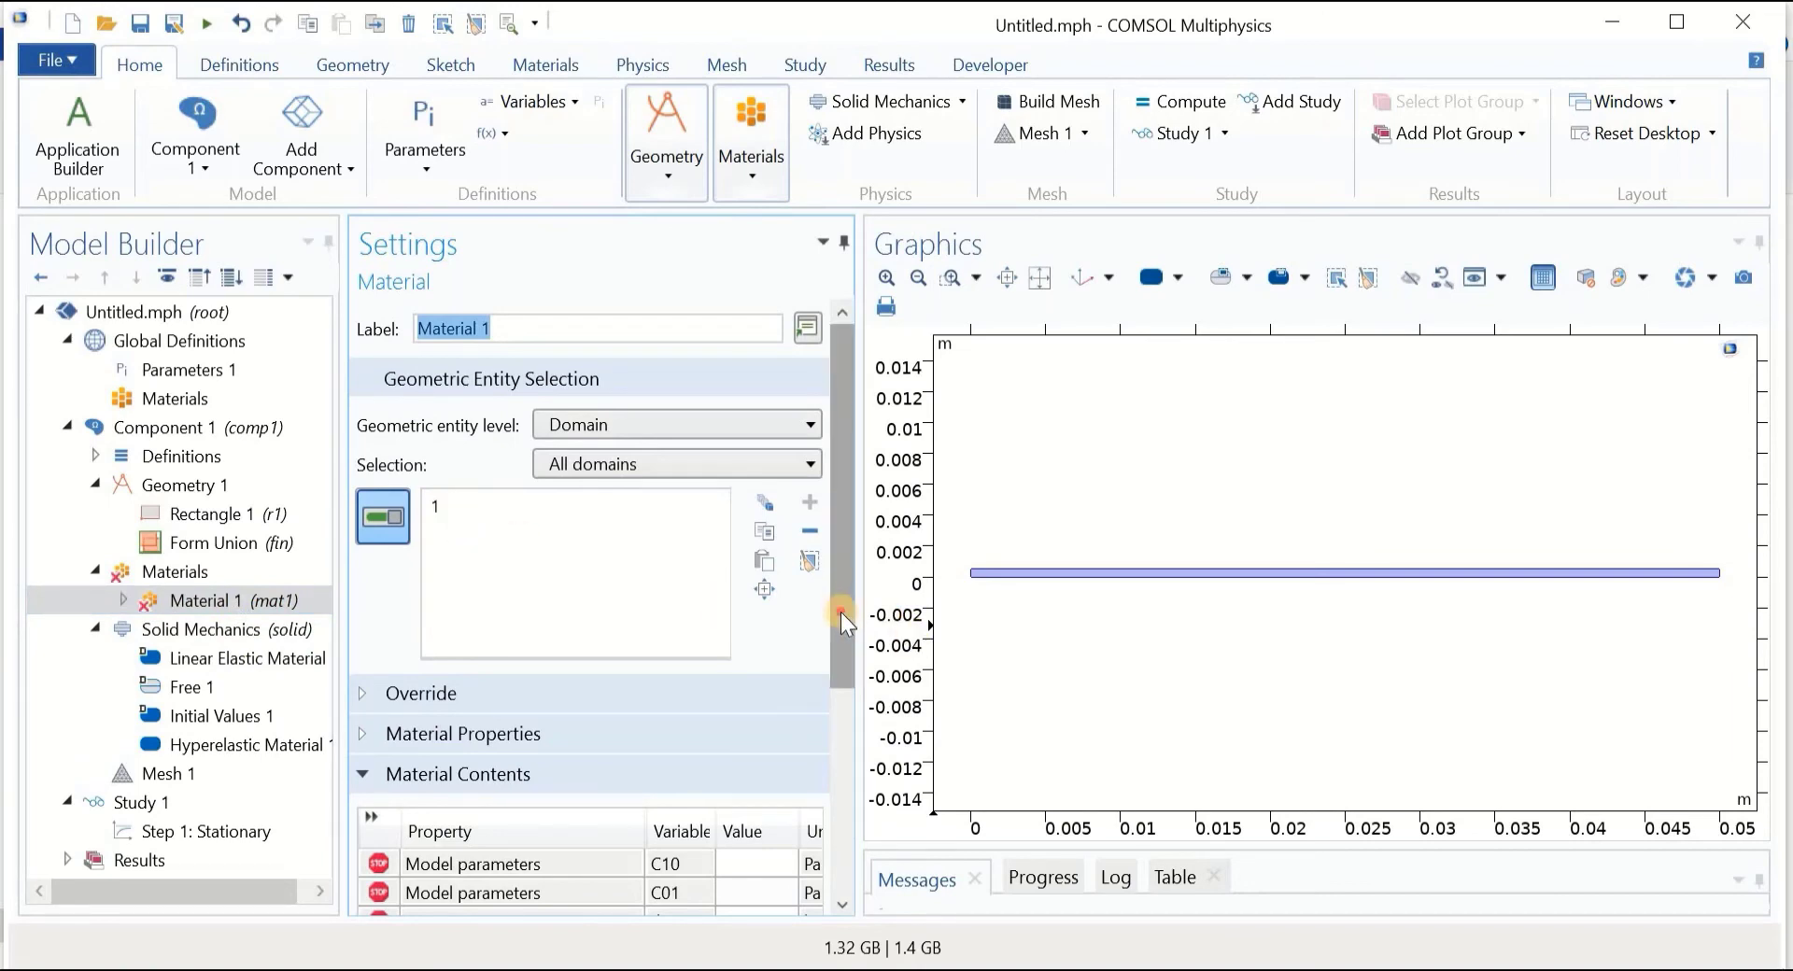
drag(840, 613, 840, 644)
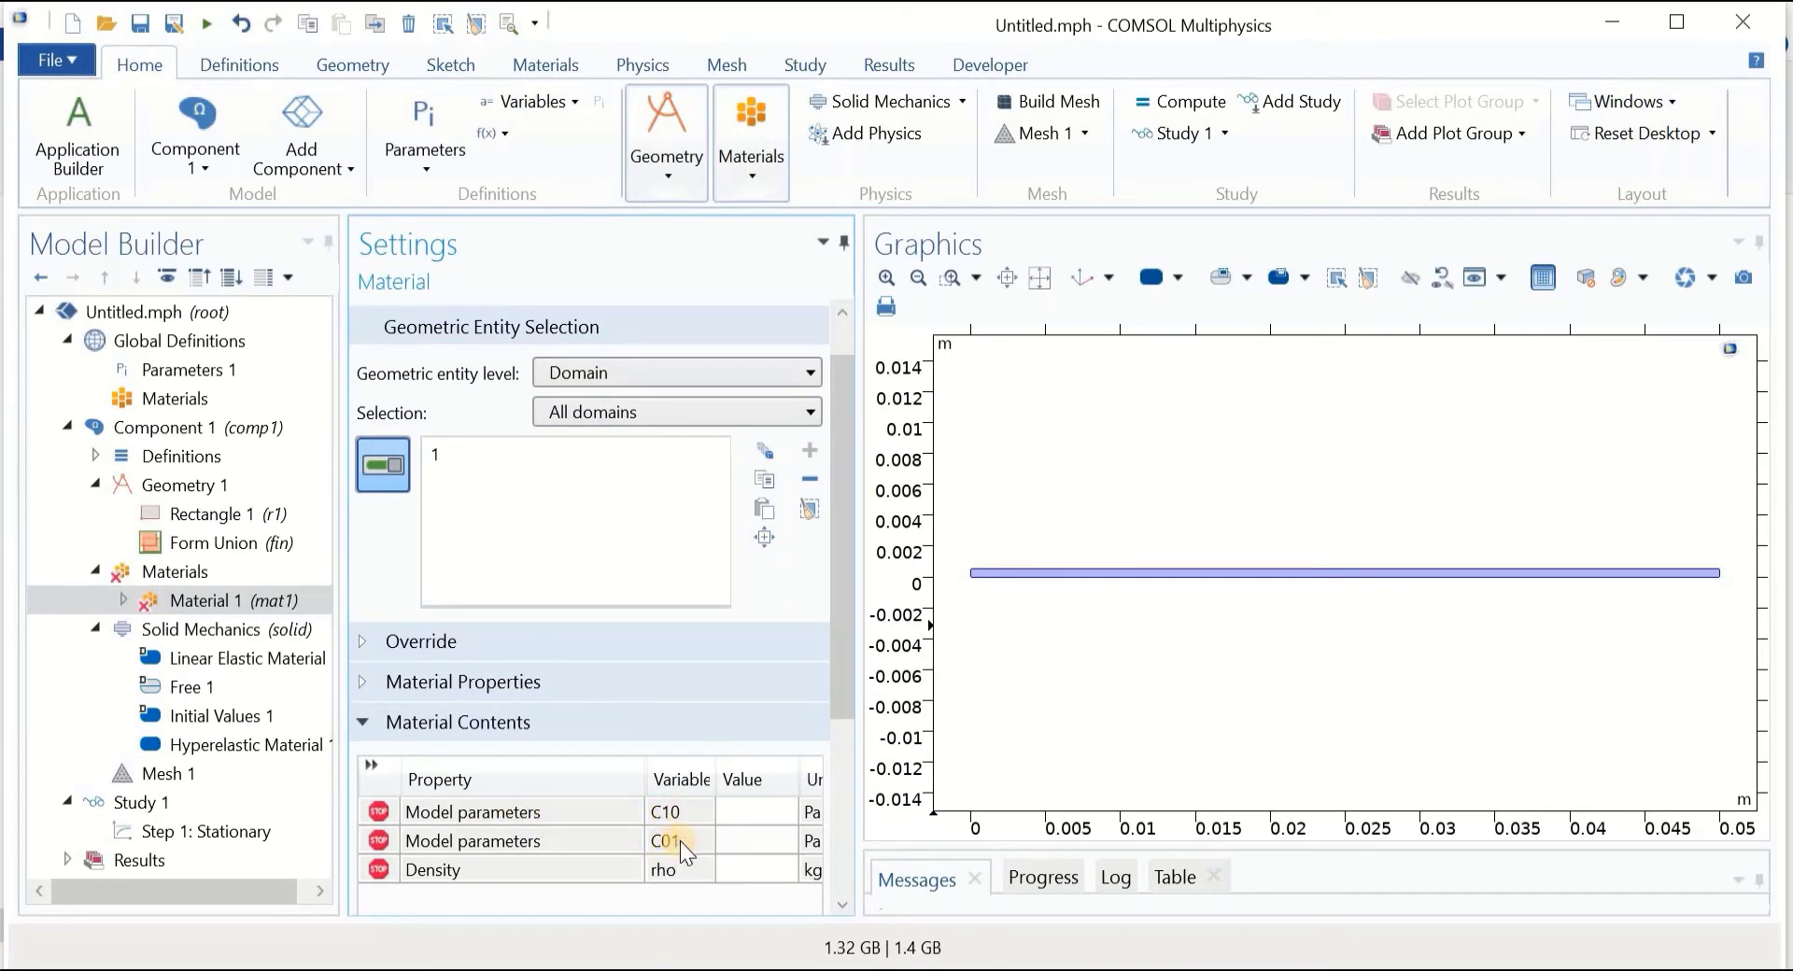
click(744, 812)
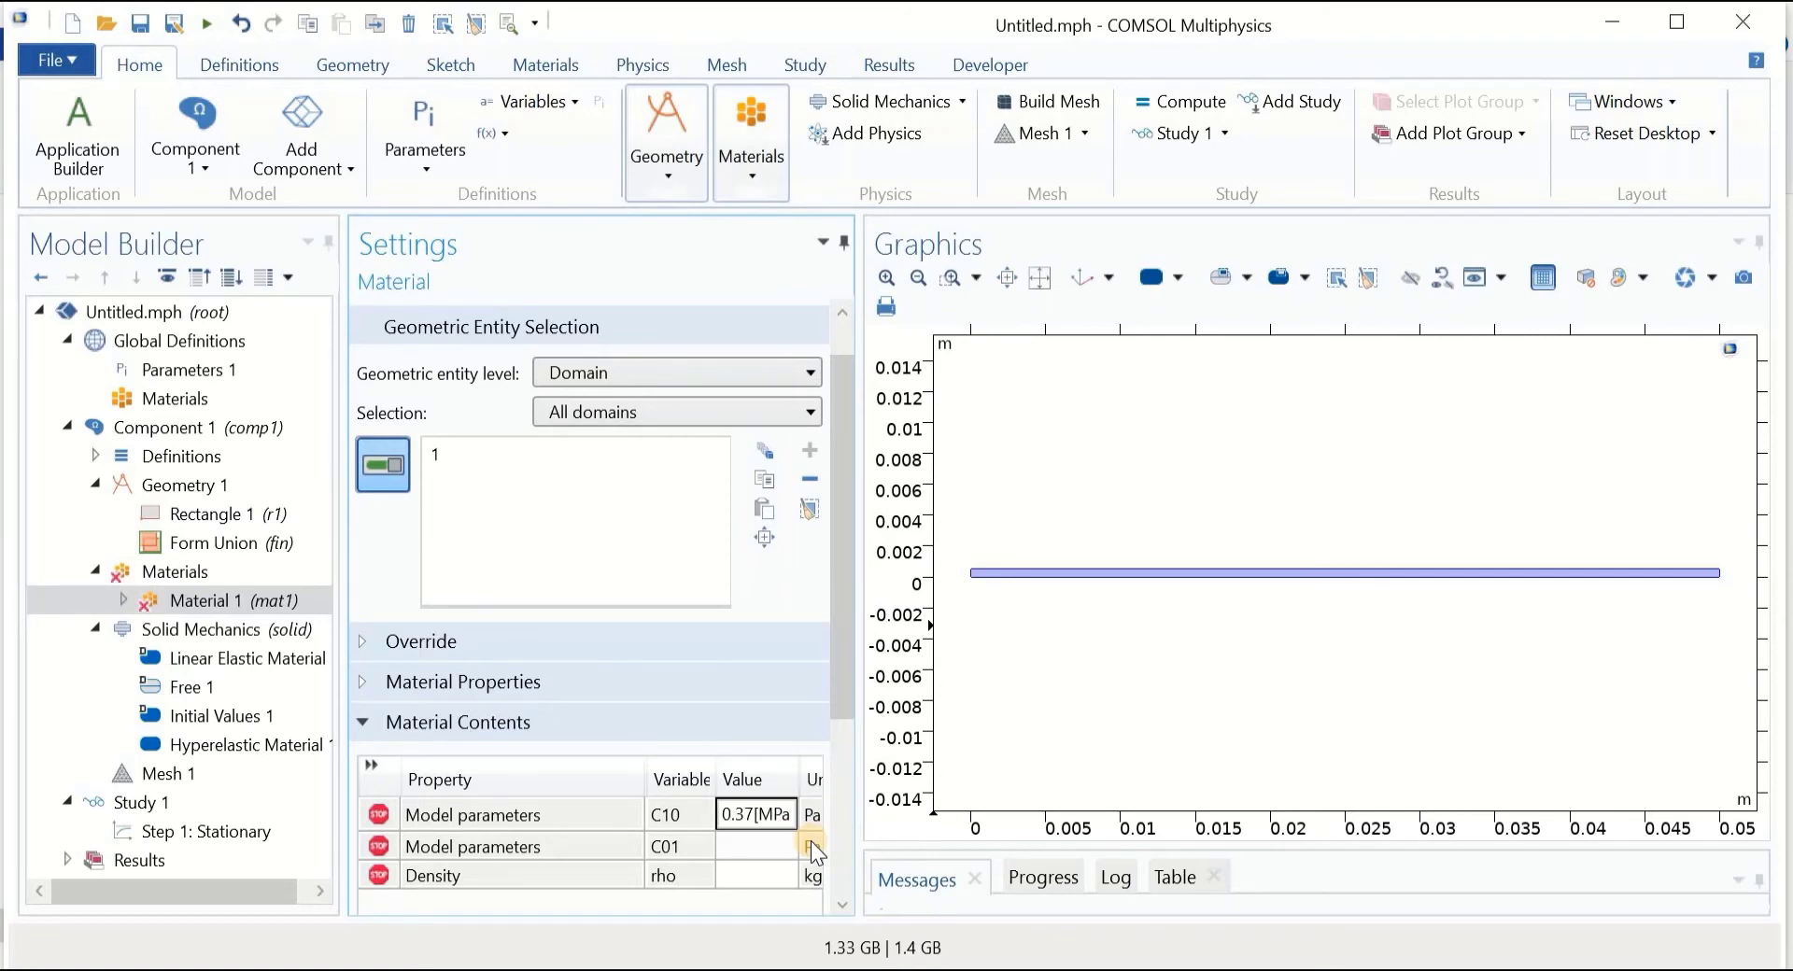
text(])
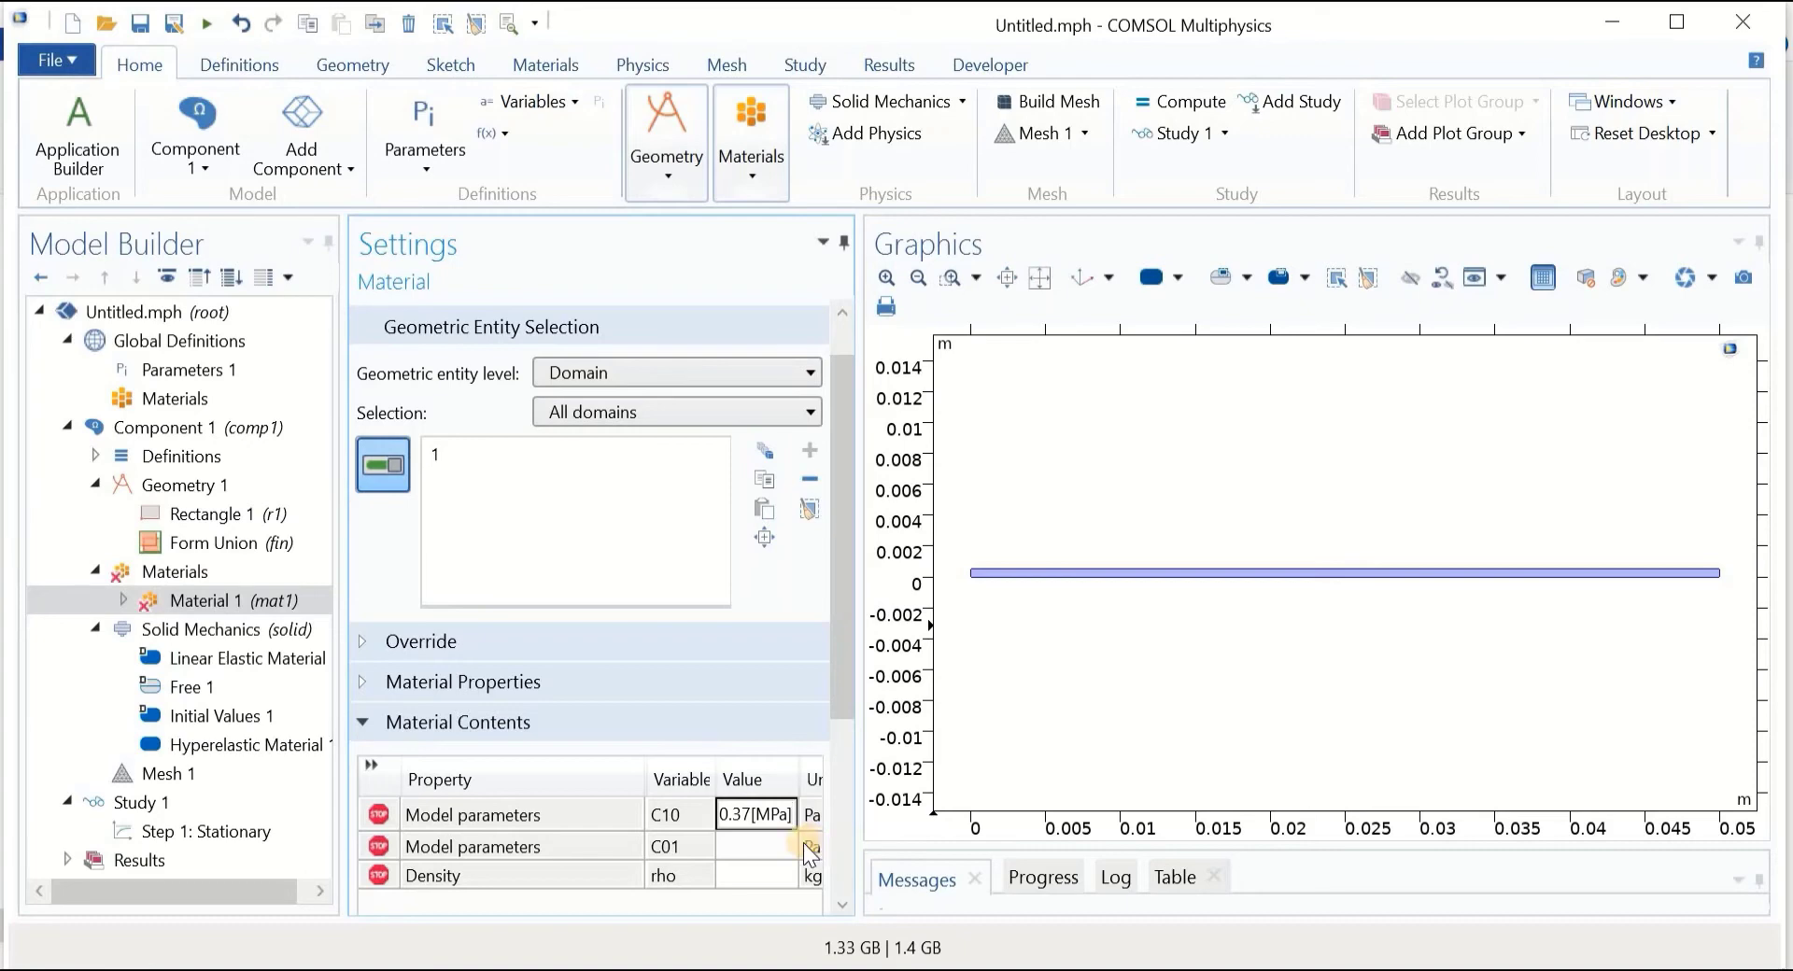
click(728, 842)
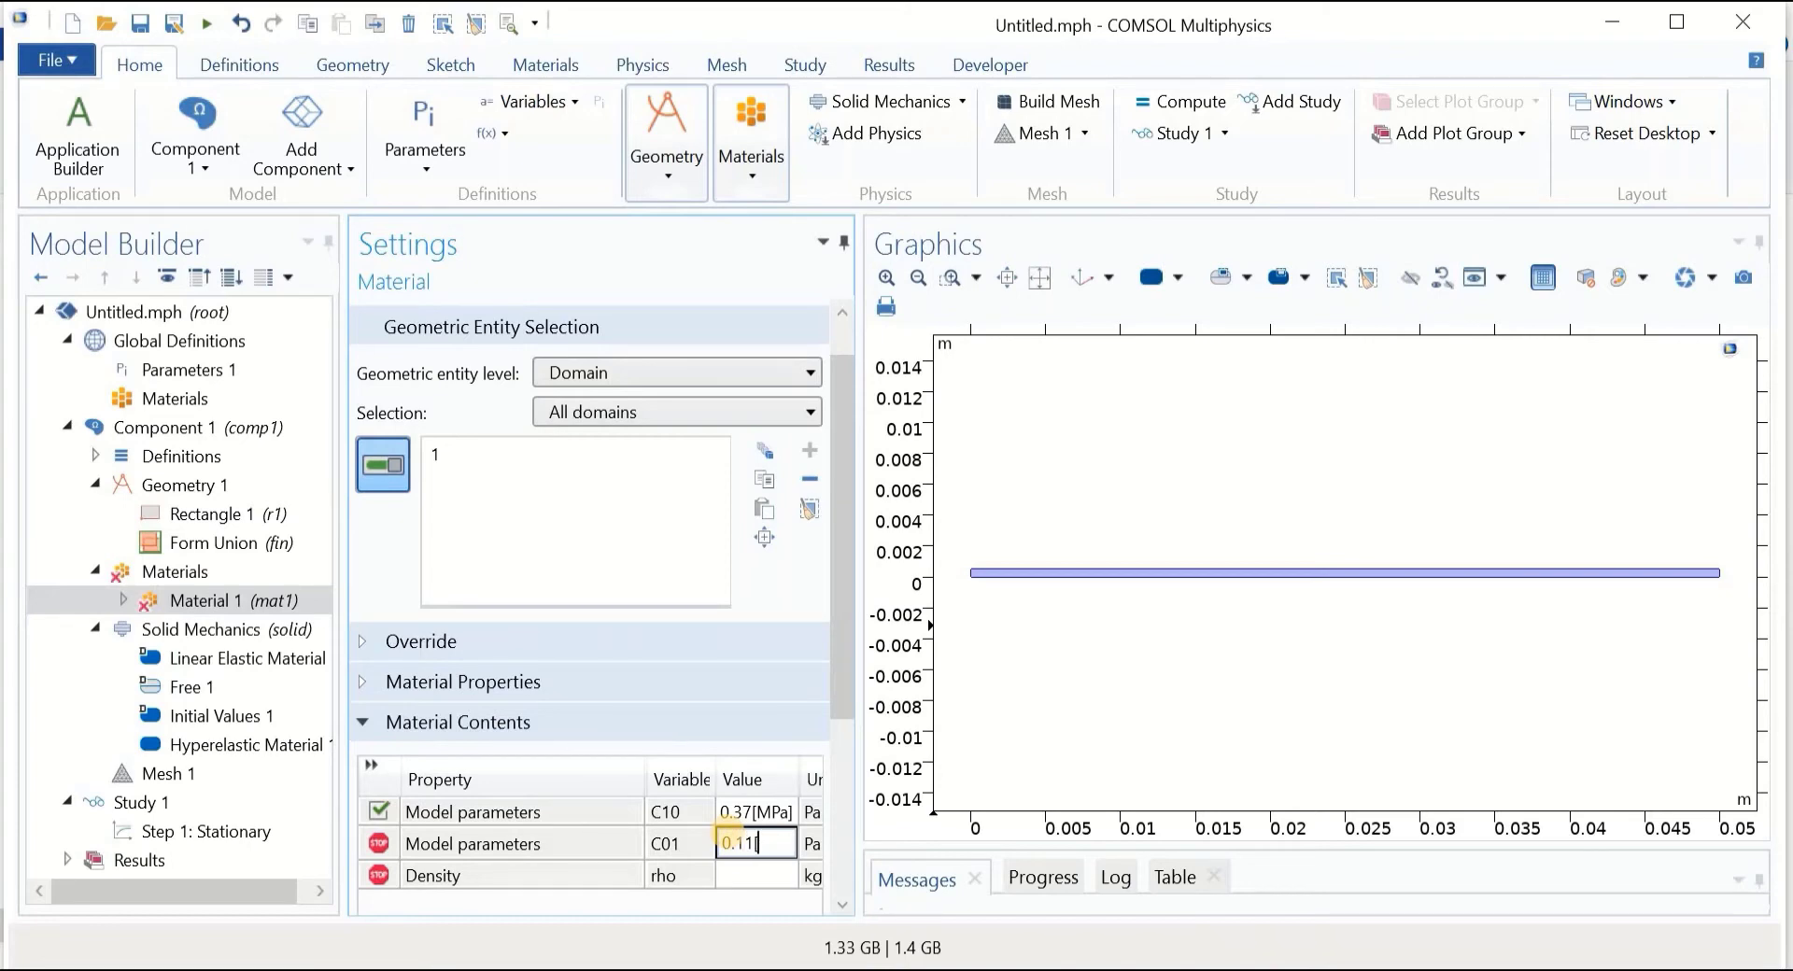
text(0.11[MPa])
click(725, 878)
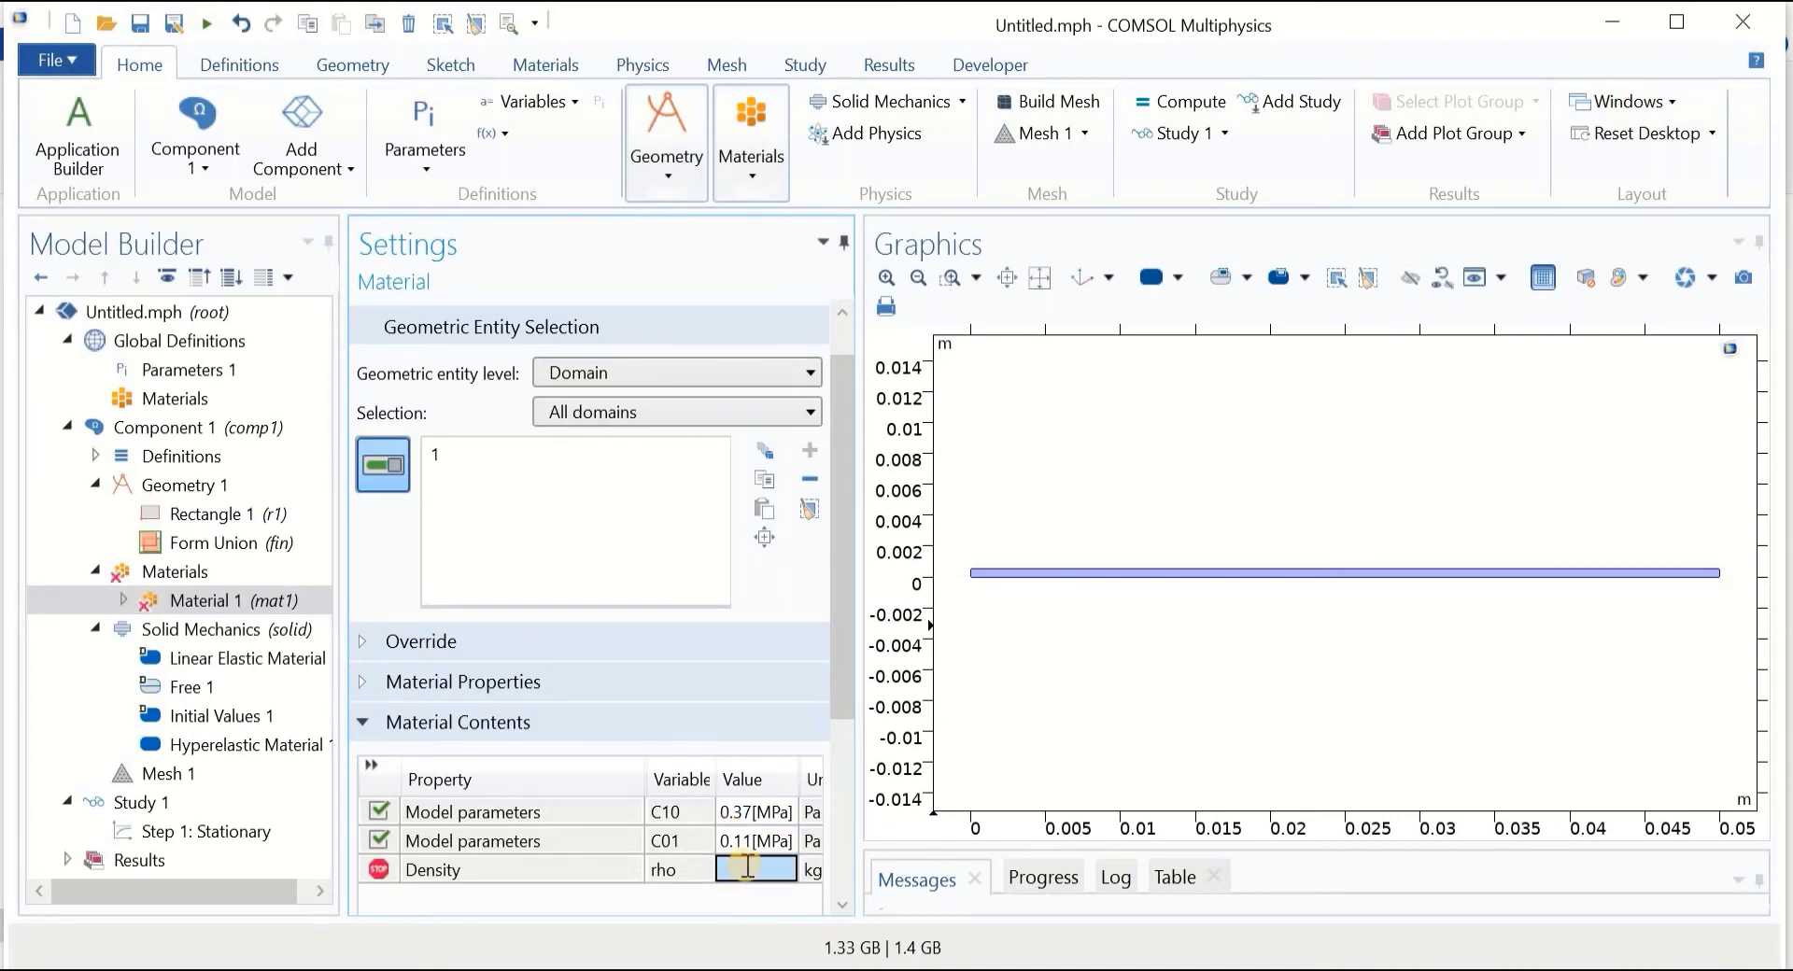
text(1100)
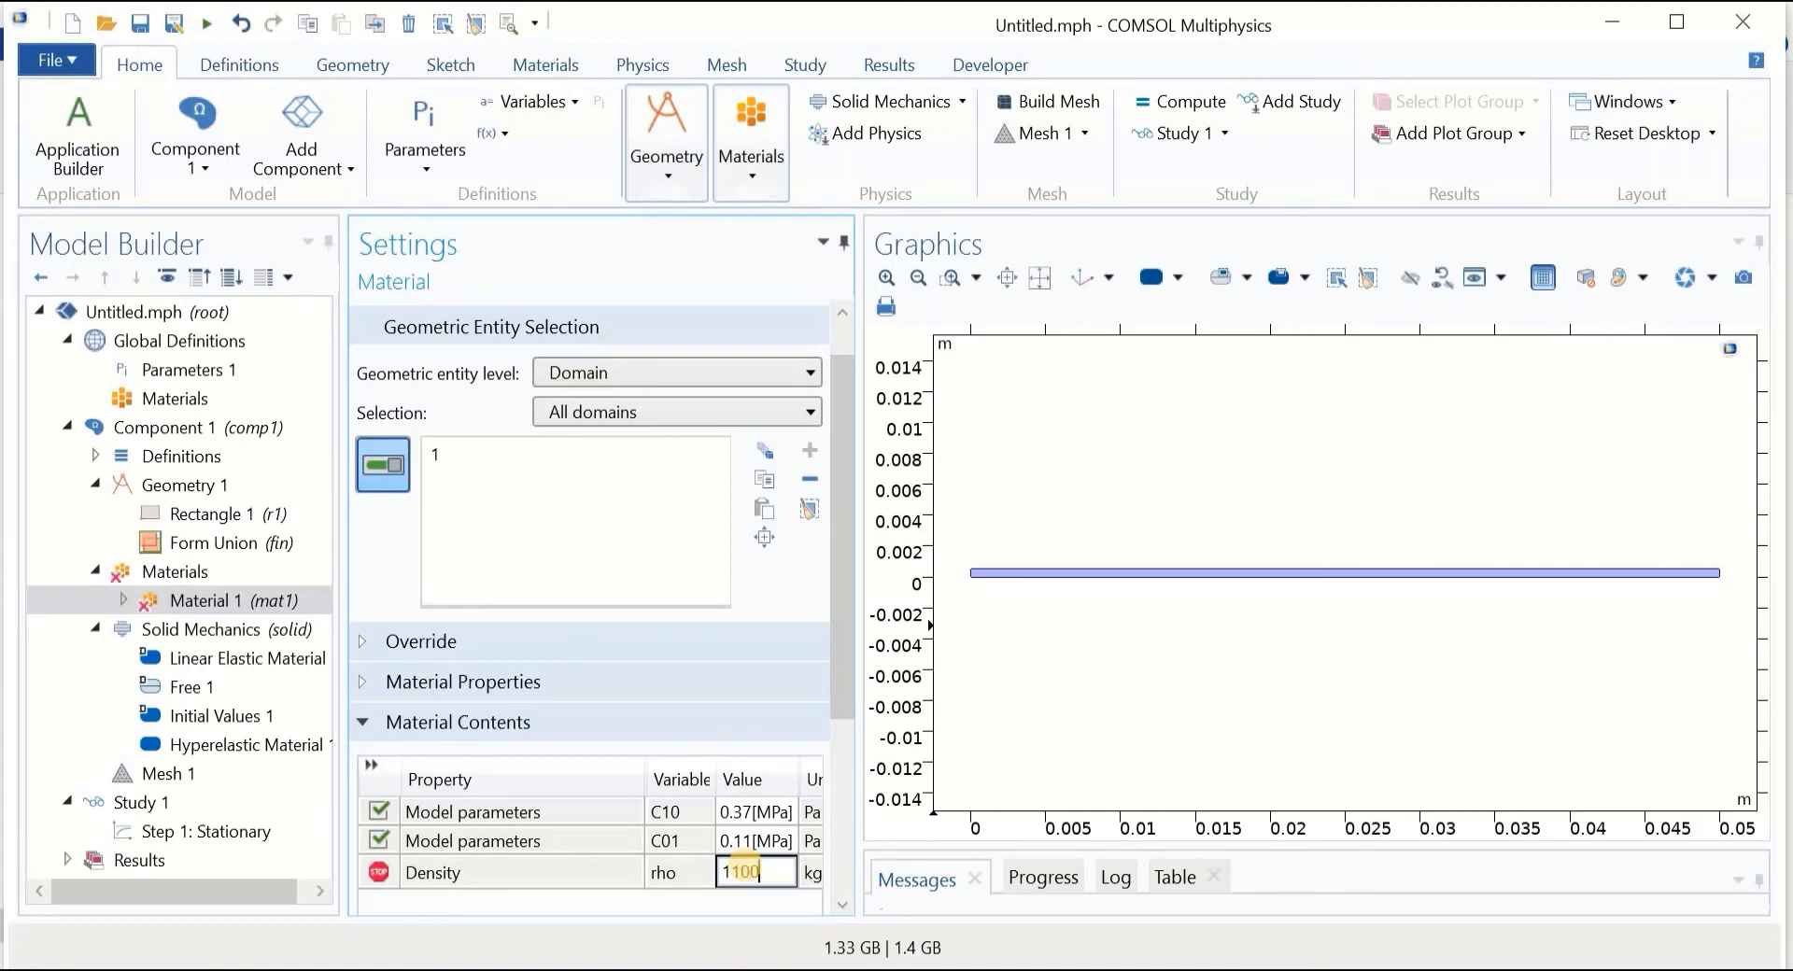
click(604, 906)
drag(835, 717, 827, 753)
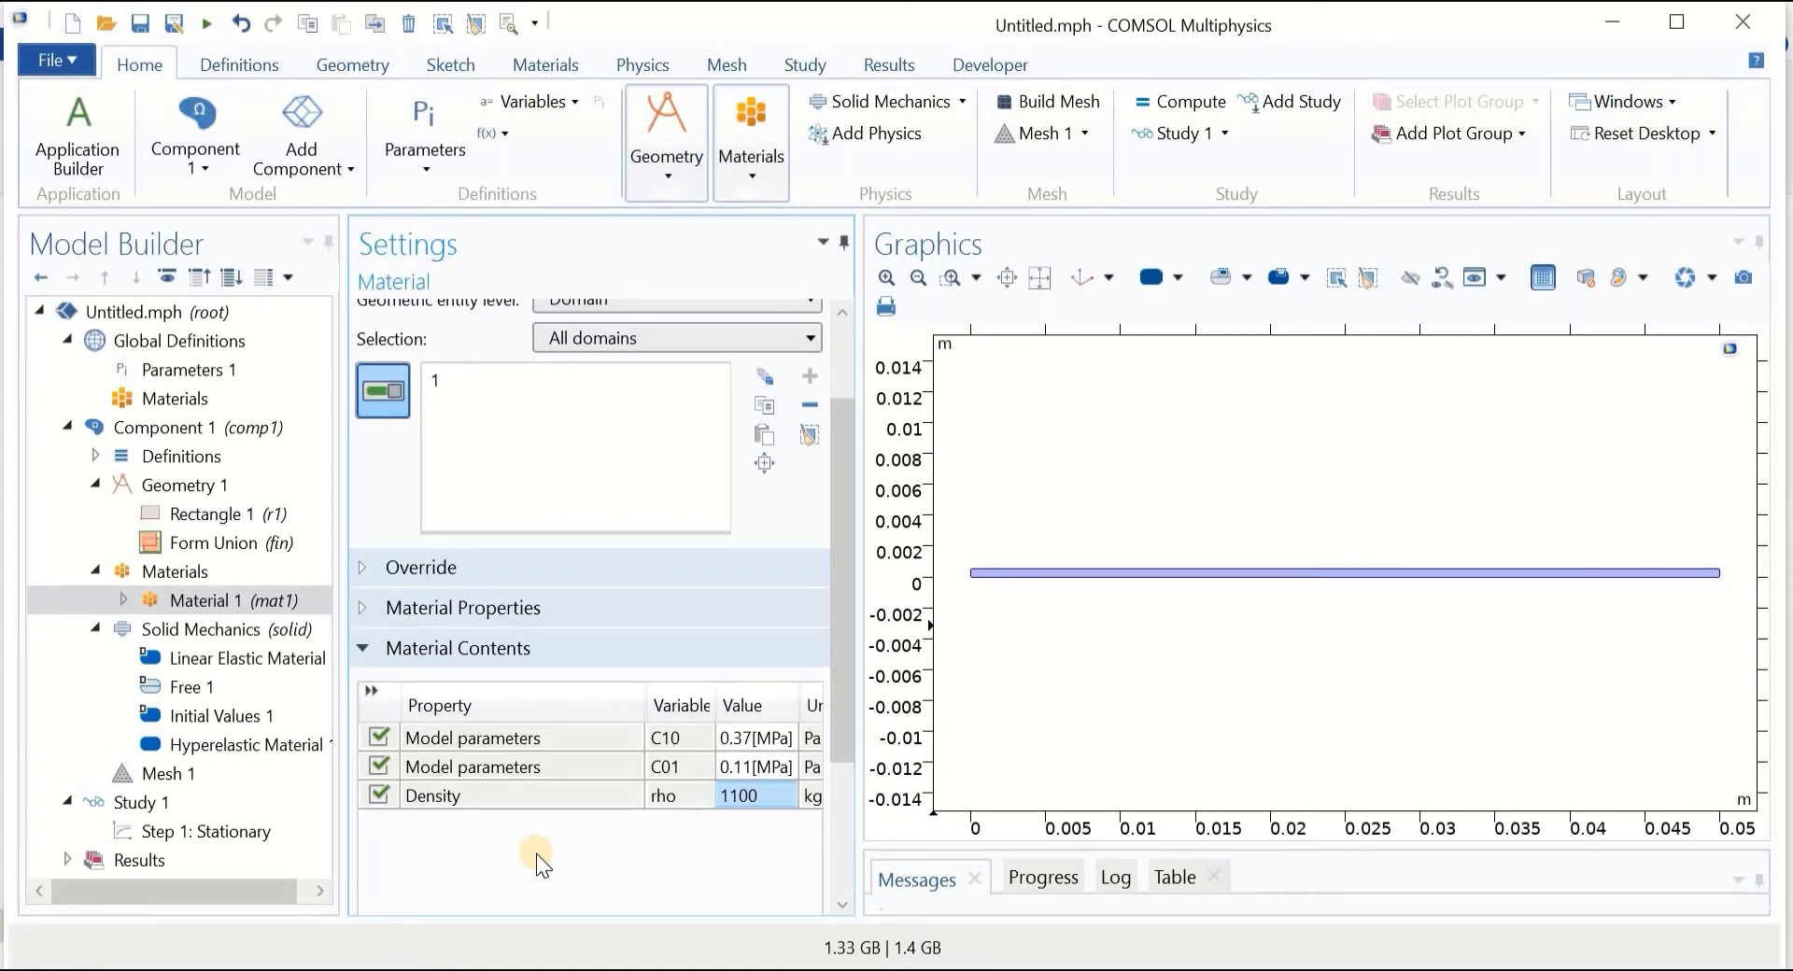
Set the bulk modulus of the Hyperelastic Material node to 1e4 Pa.
click(262, 747)
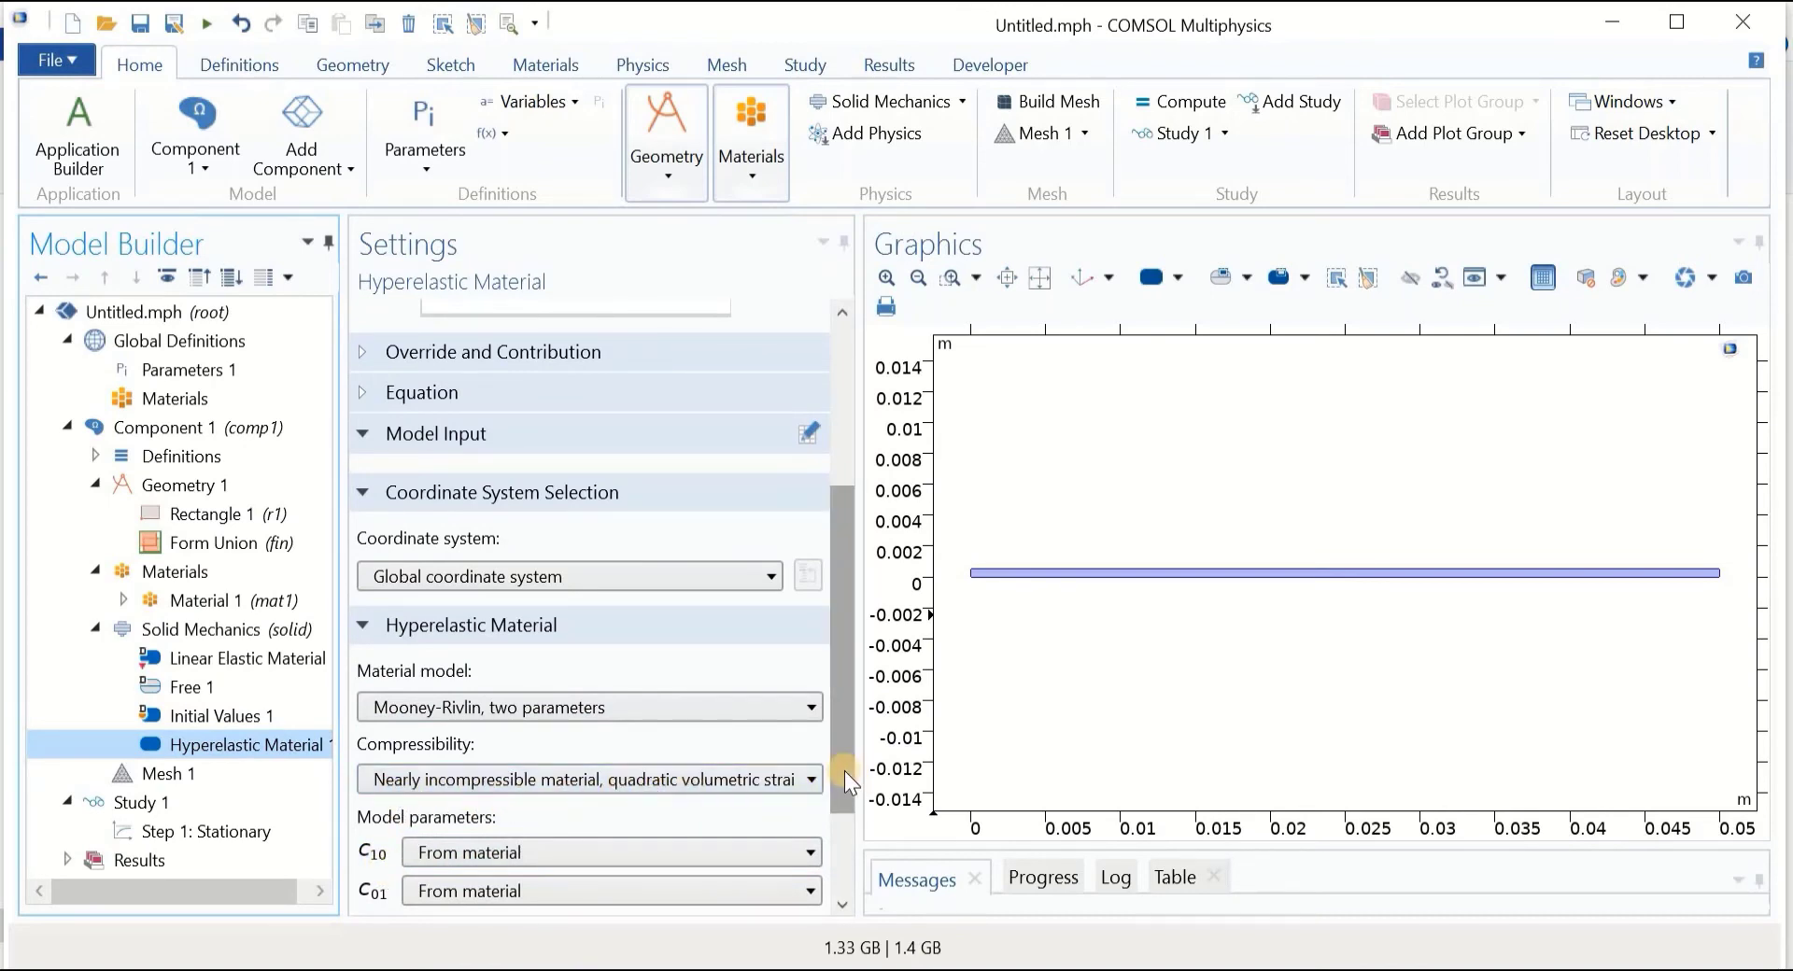
drag(842, 799, 842, 853)
drag(855, 649, 829, 691)
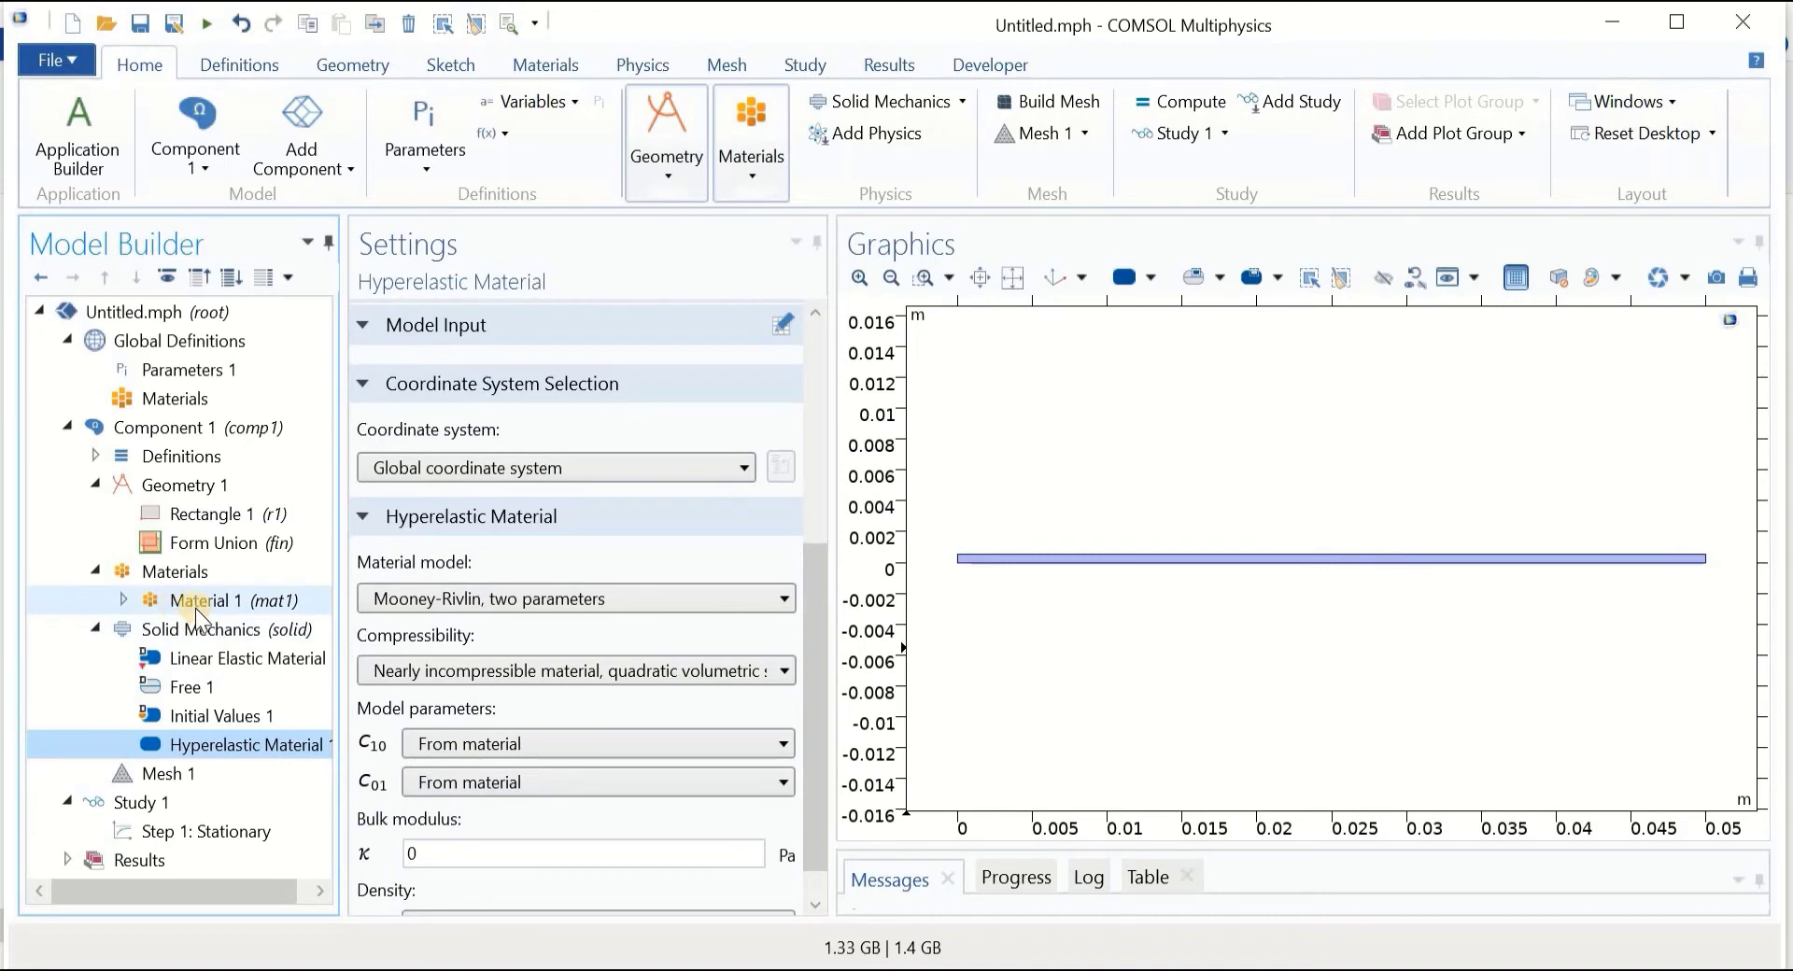
scroll(824, 799, down, 1)
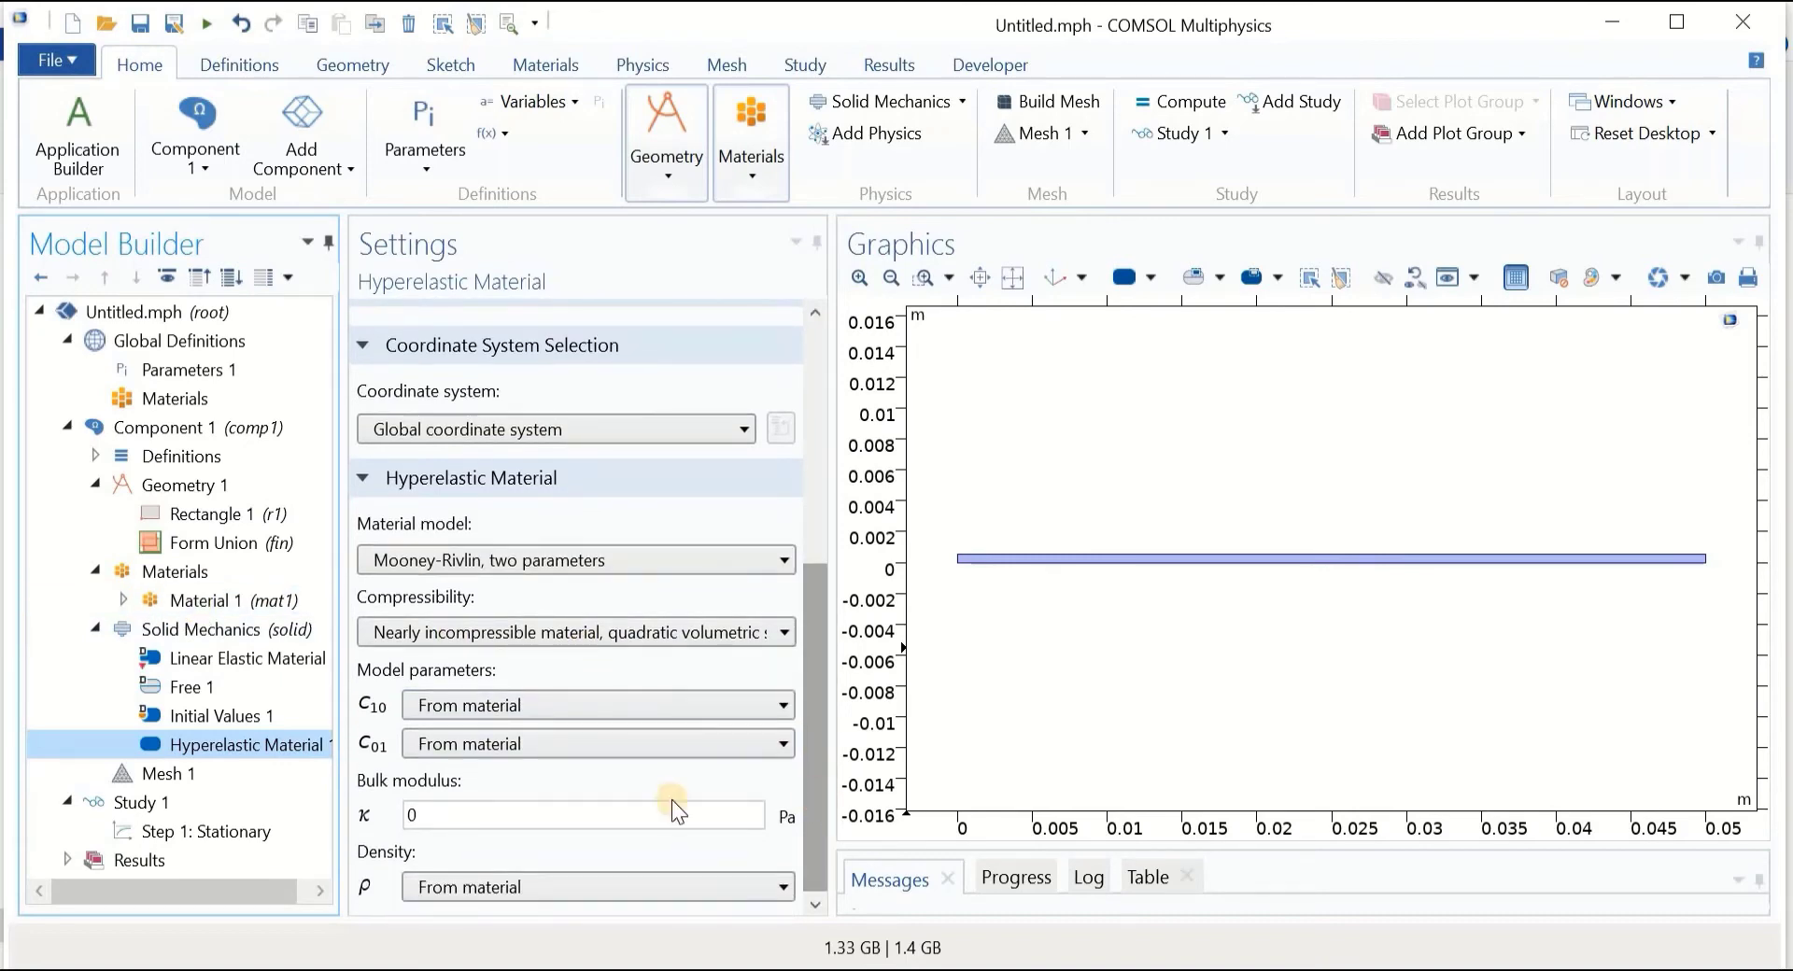
double_click(390, 814)
text(1e4)
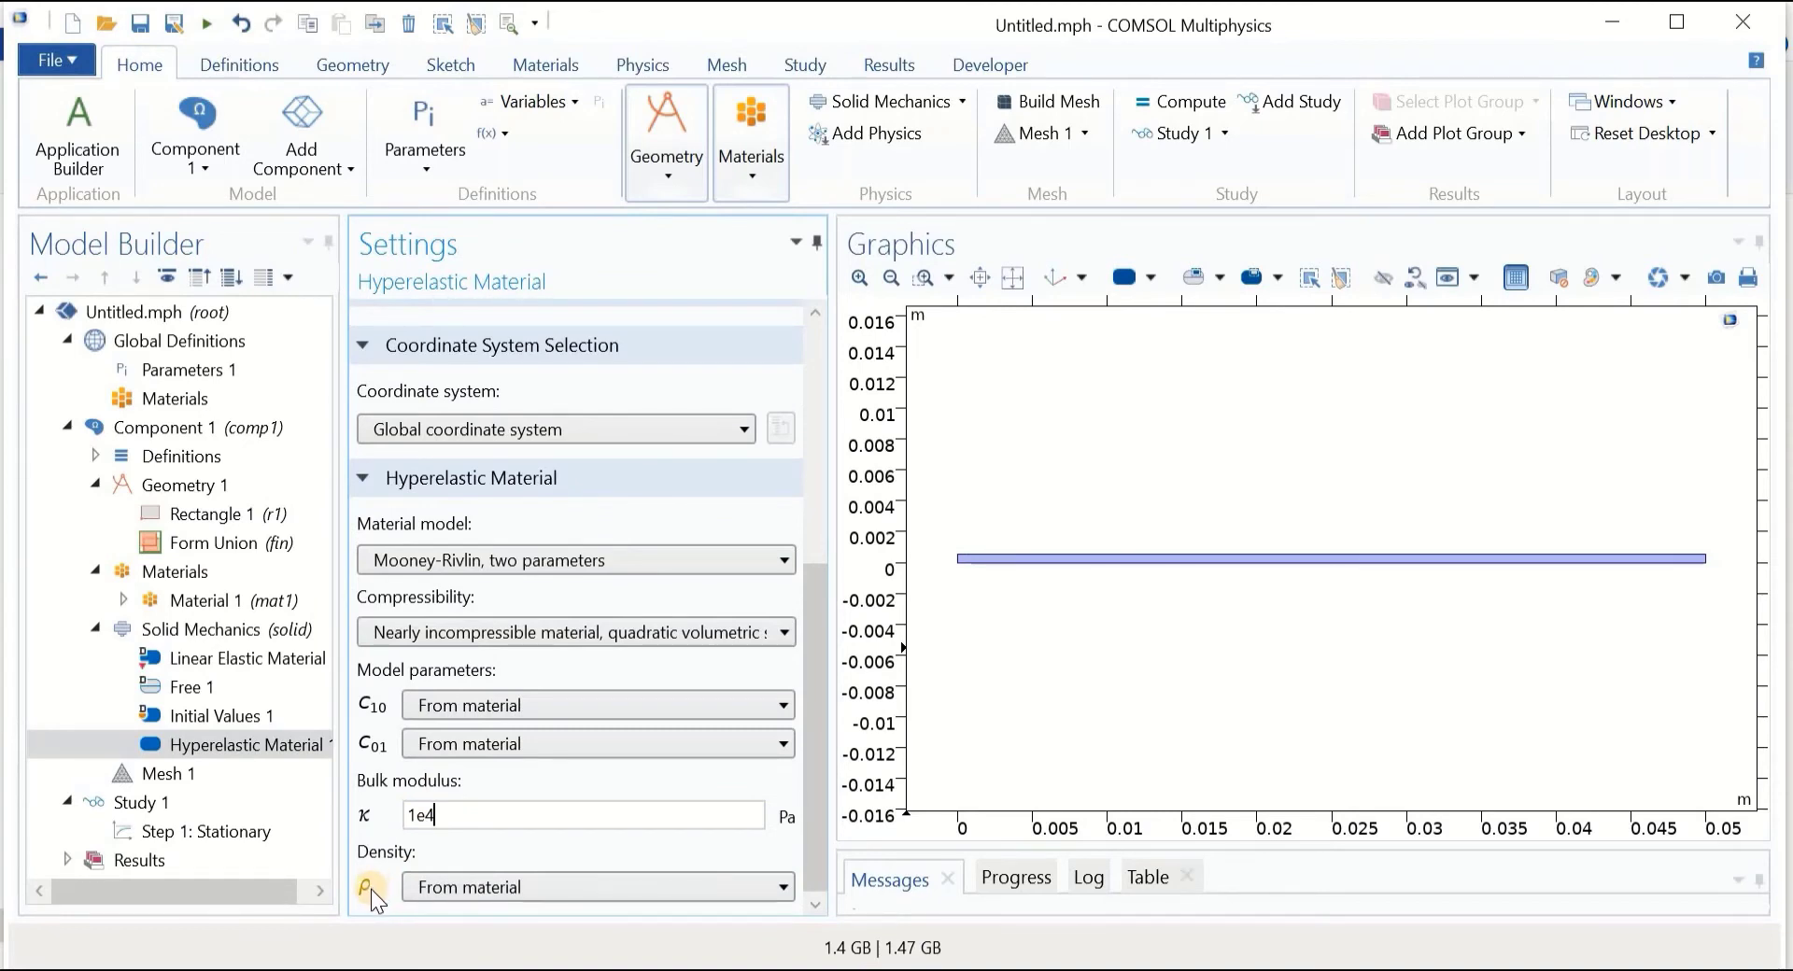
click(260, 745)
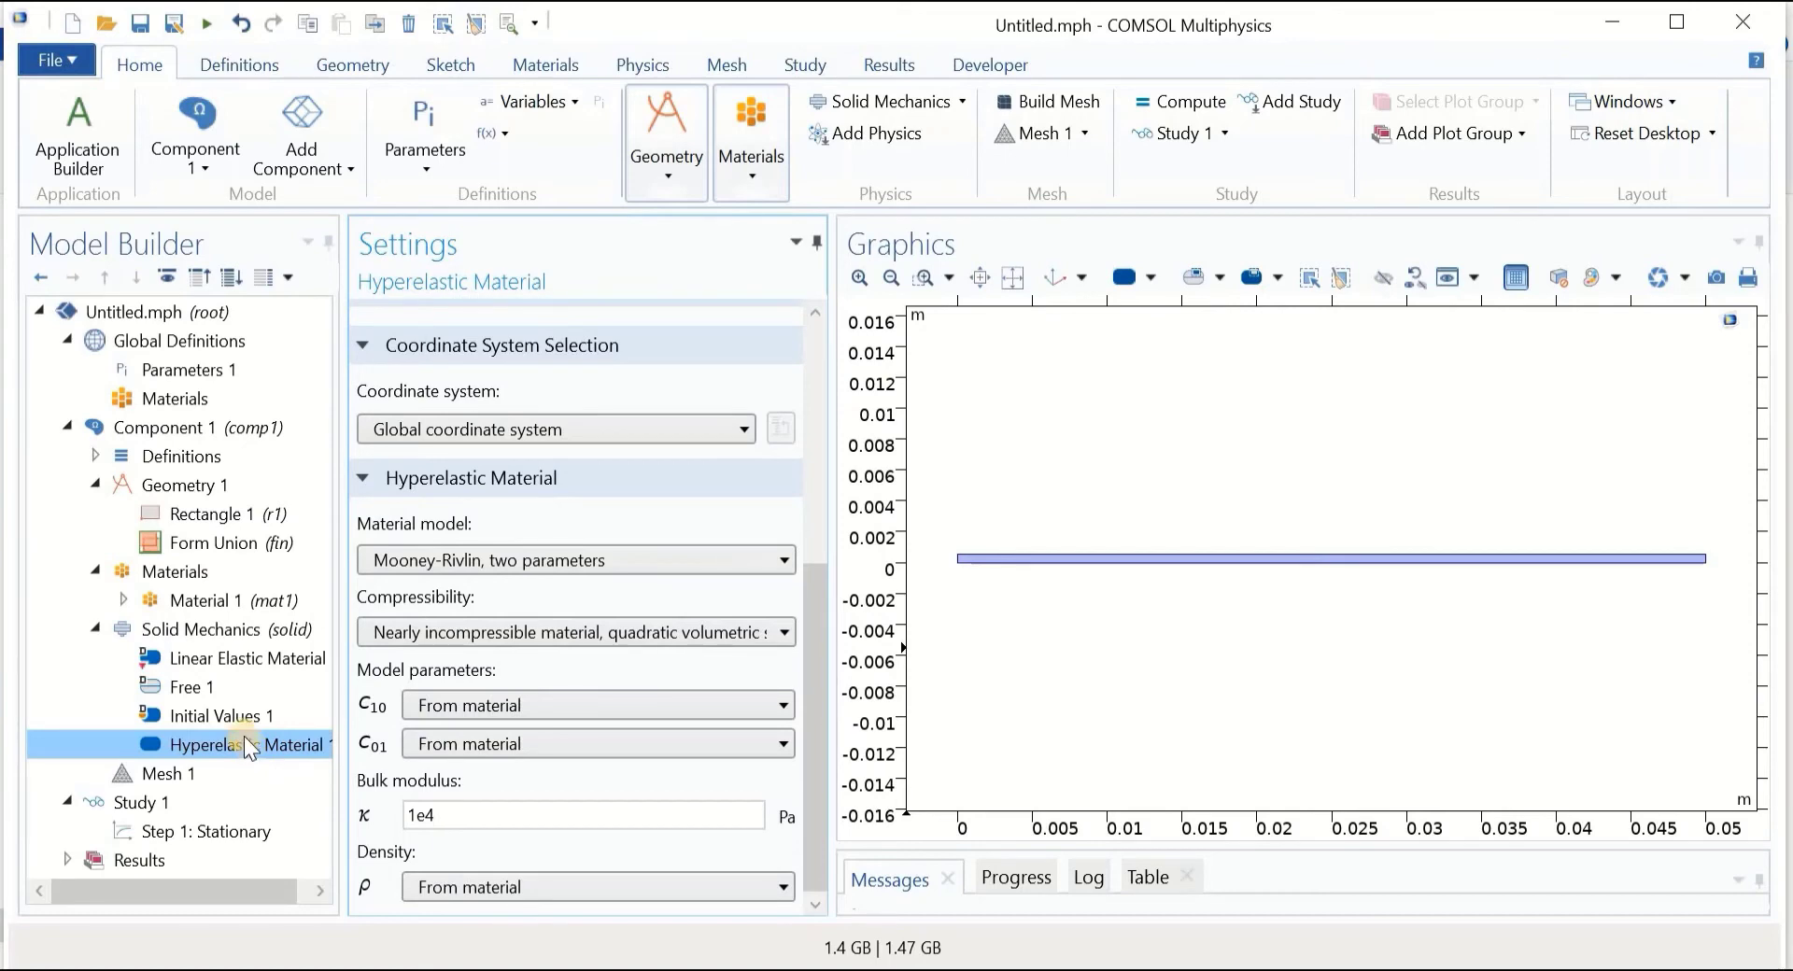
Add a Fixed Constraint to Solid Mechanics on the strip's left end (boundary 1) and check the selected edge up close.
right_click(208, 626)
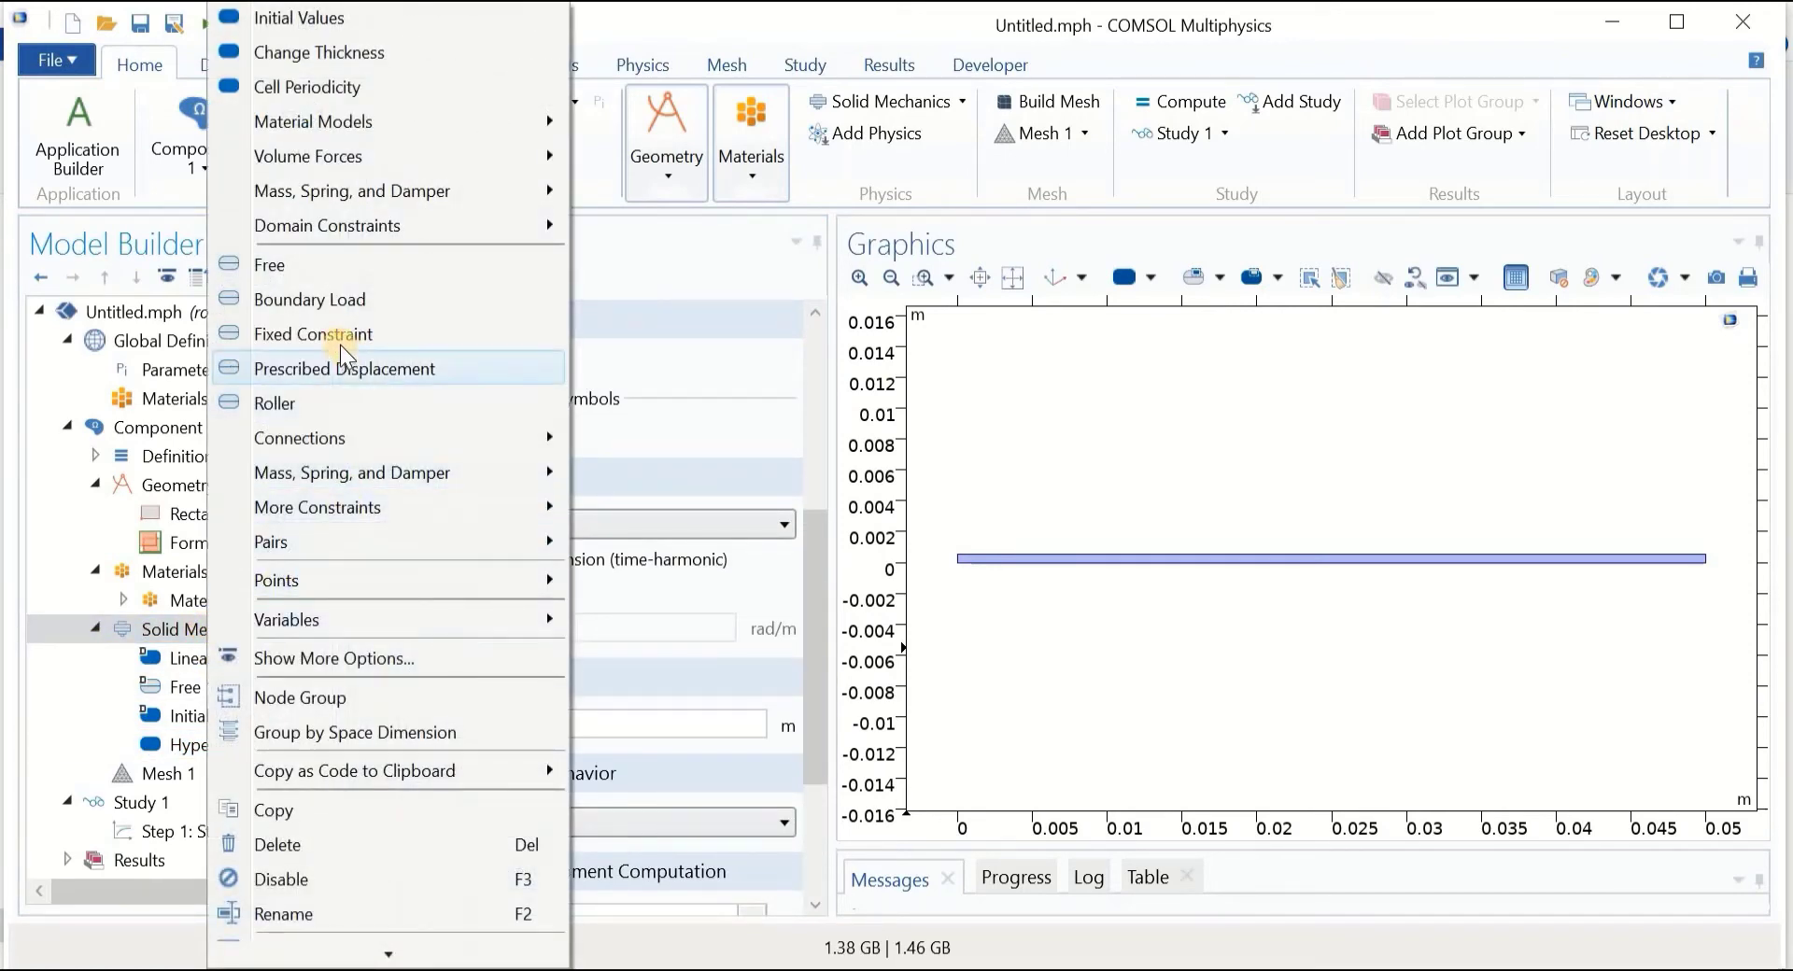
click(336, 338)
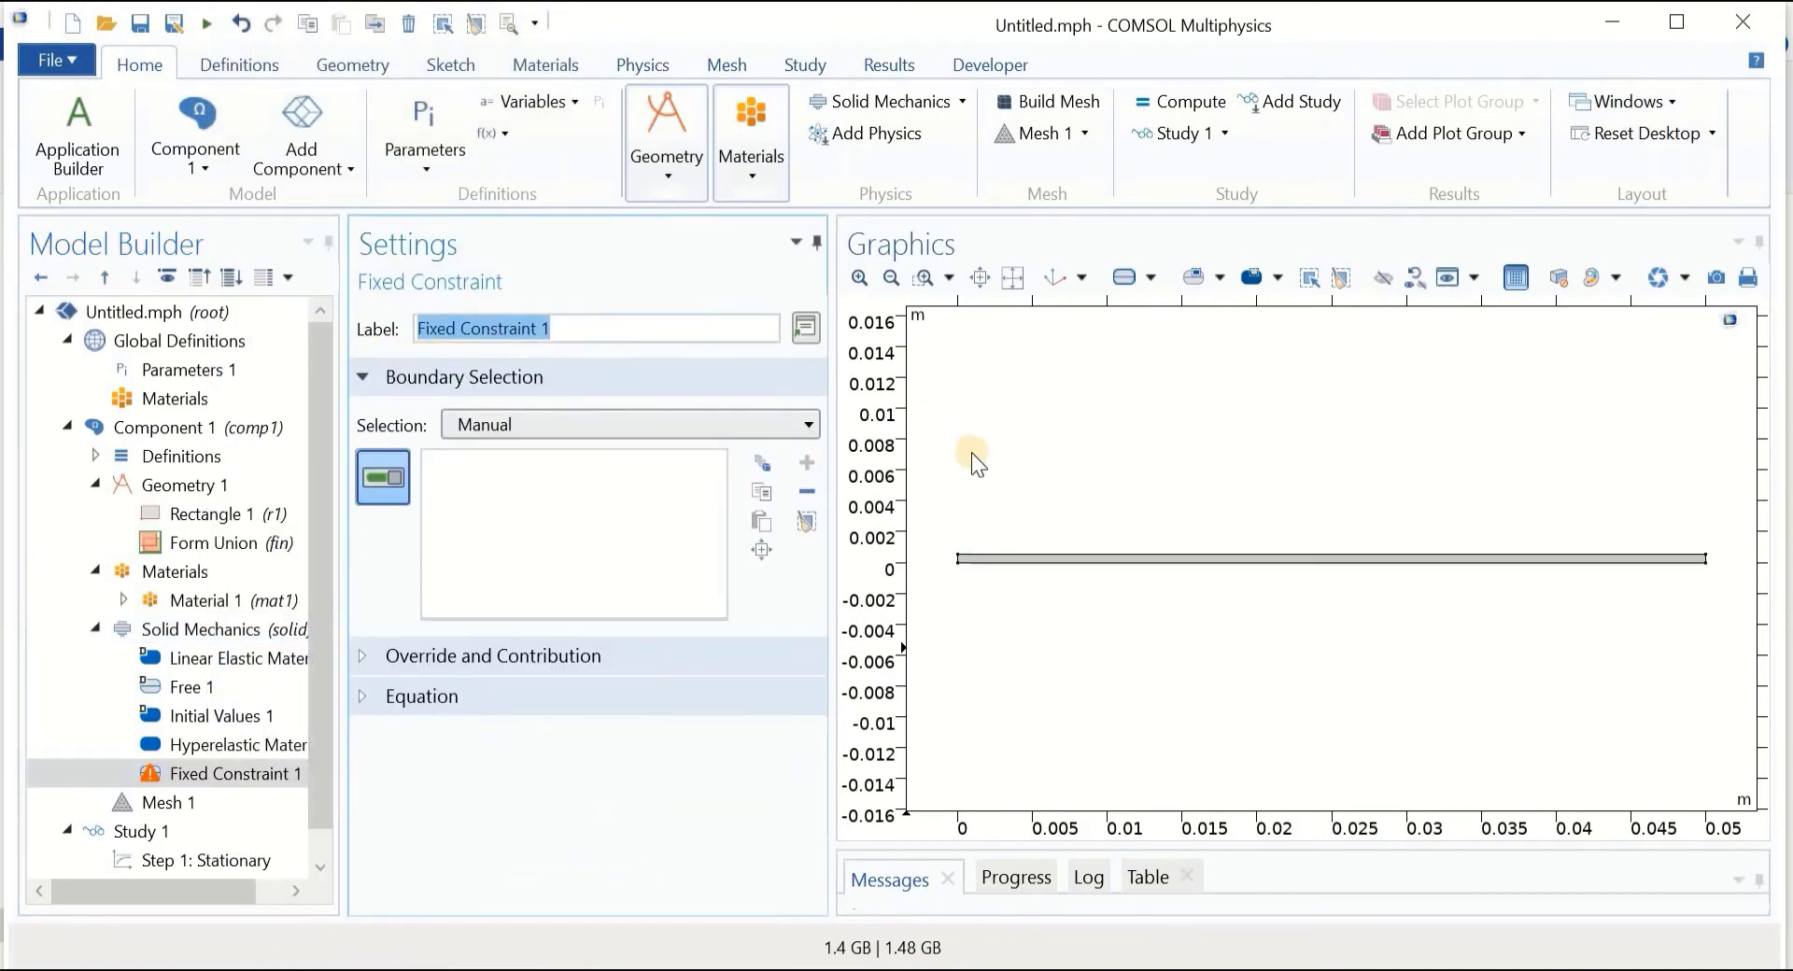
click(959, 560)
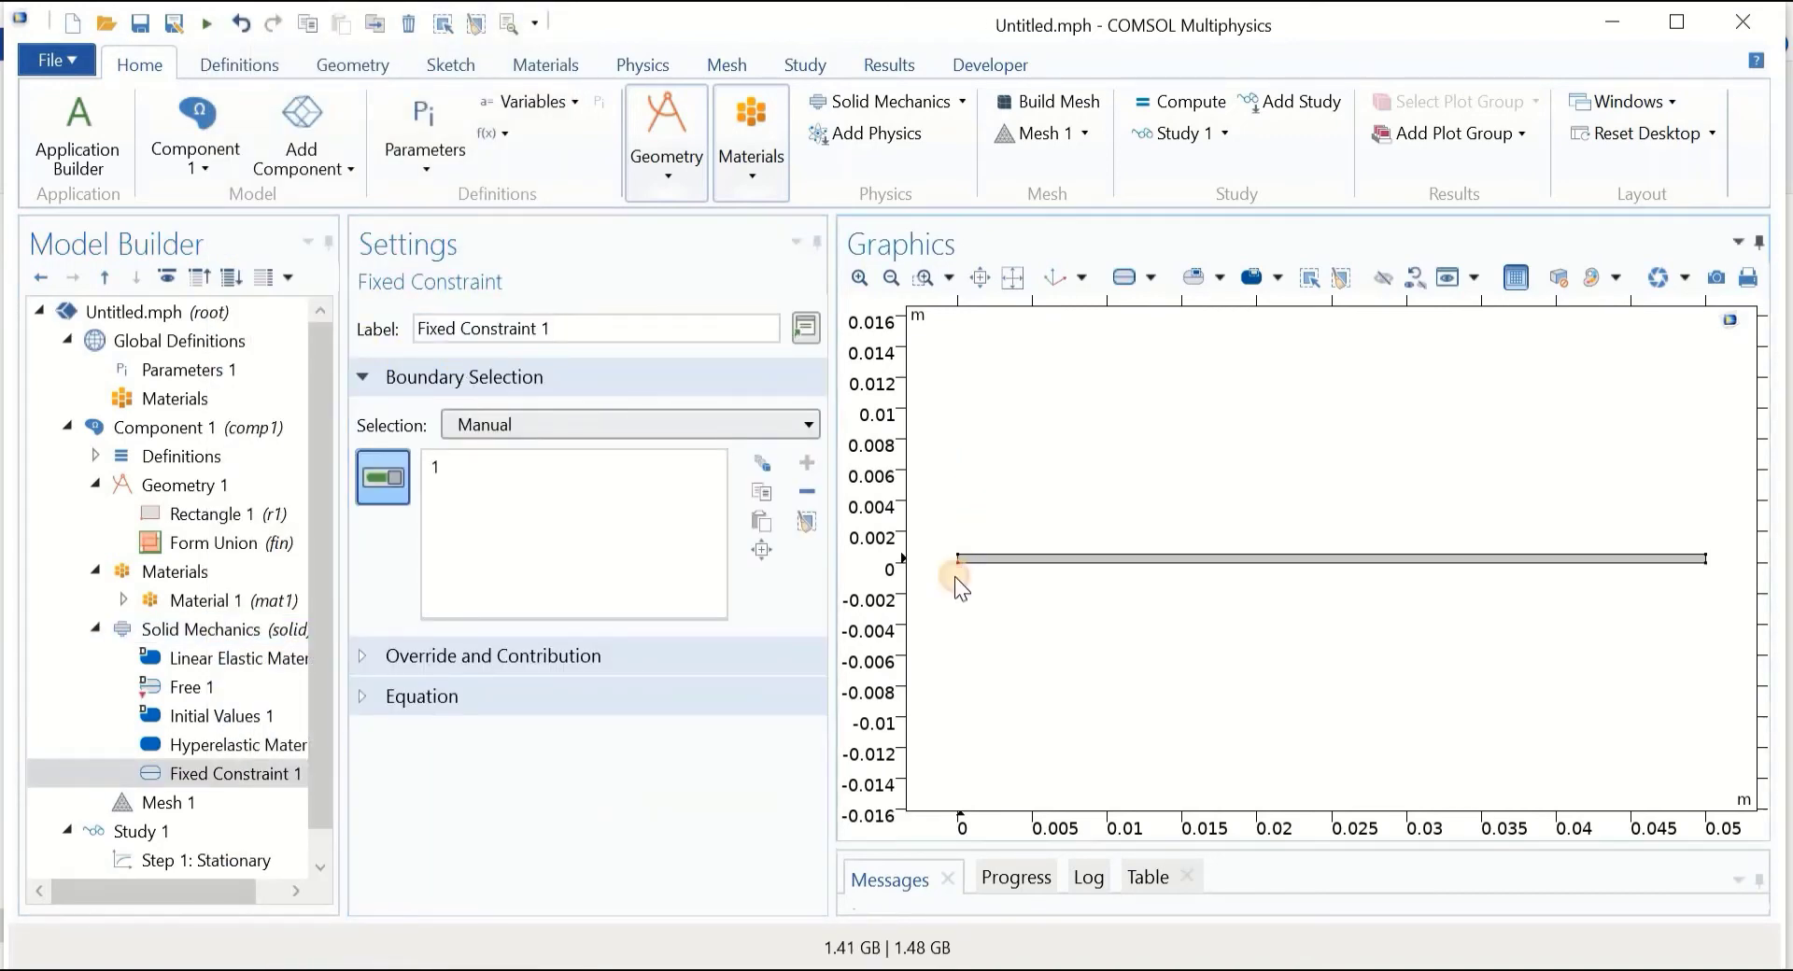
click(920, 276)
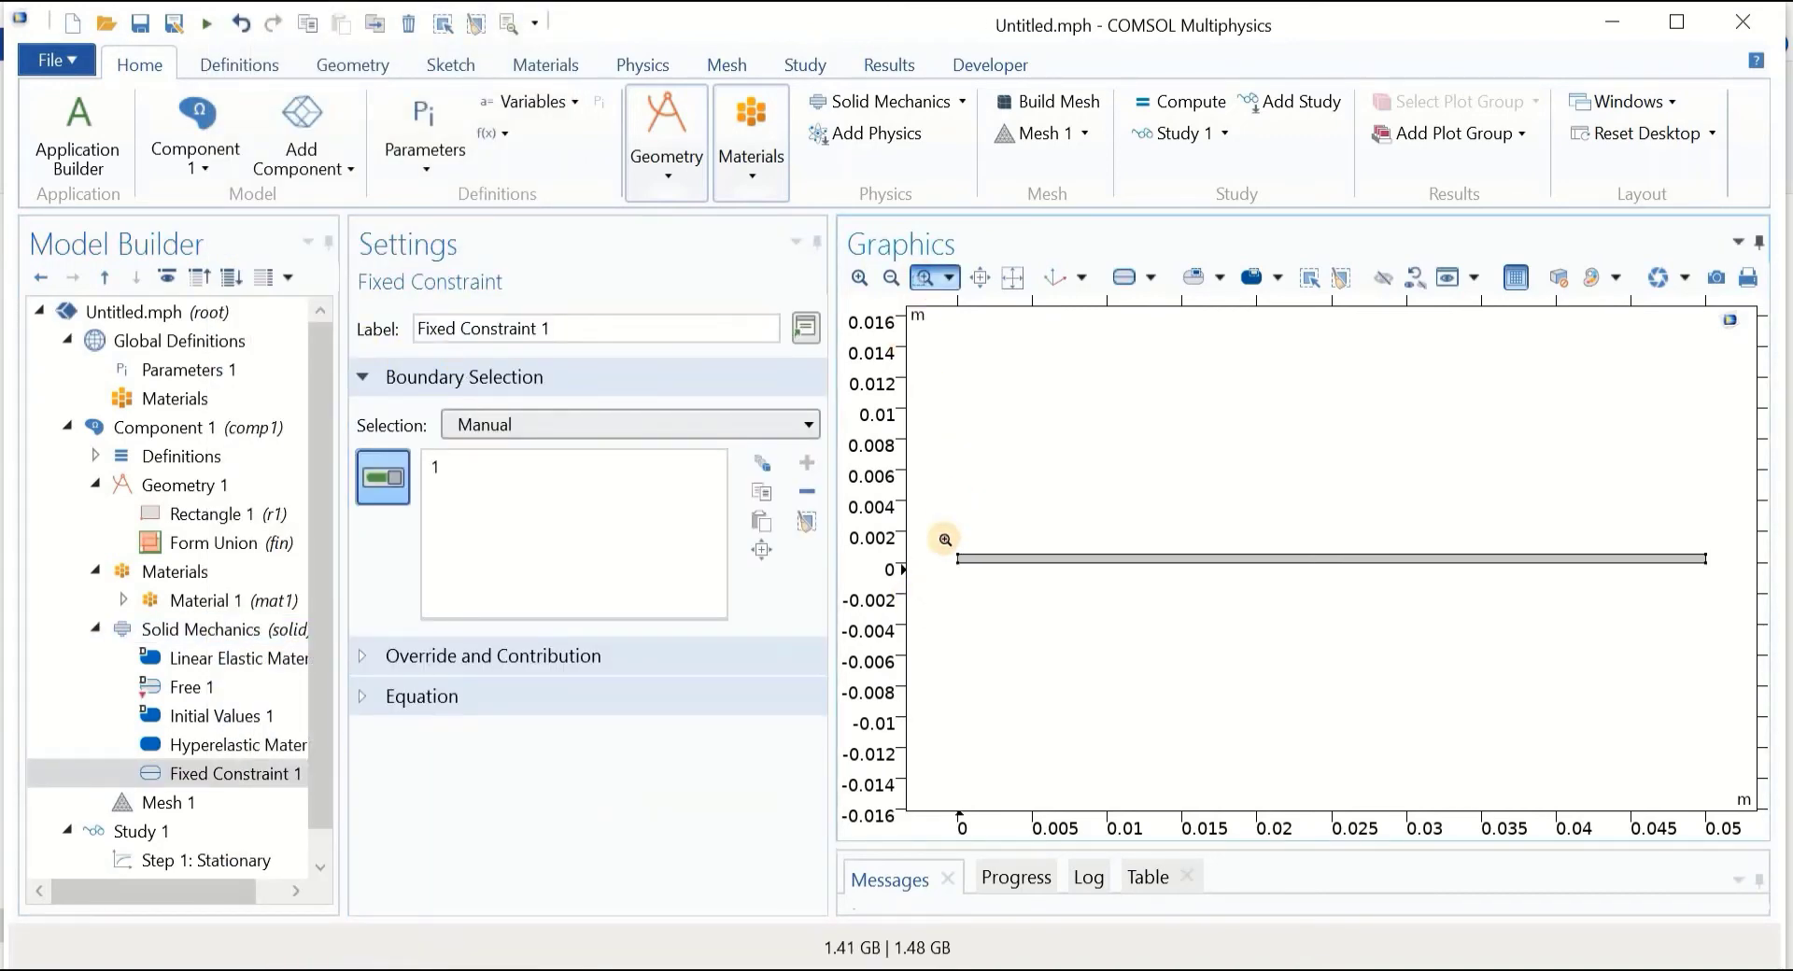
drag(946, 540, 955, 598)
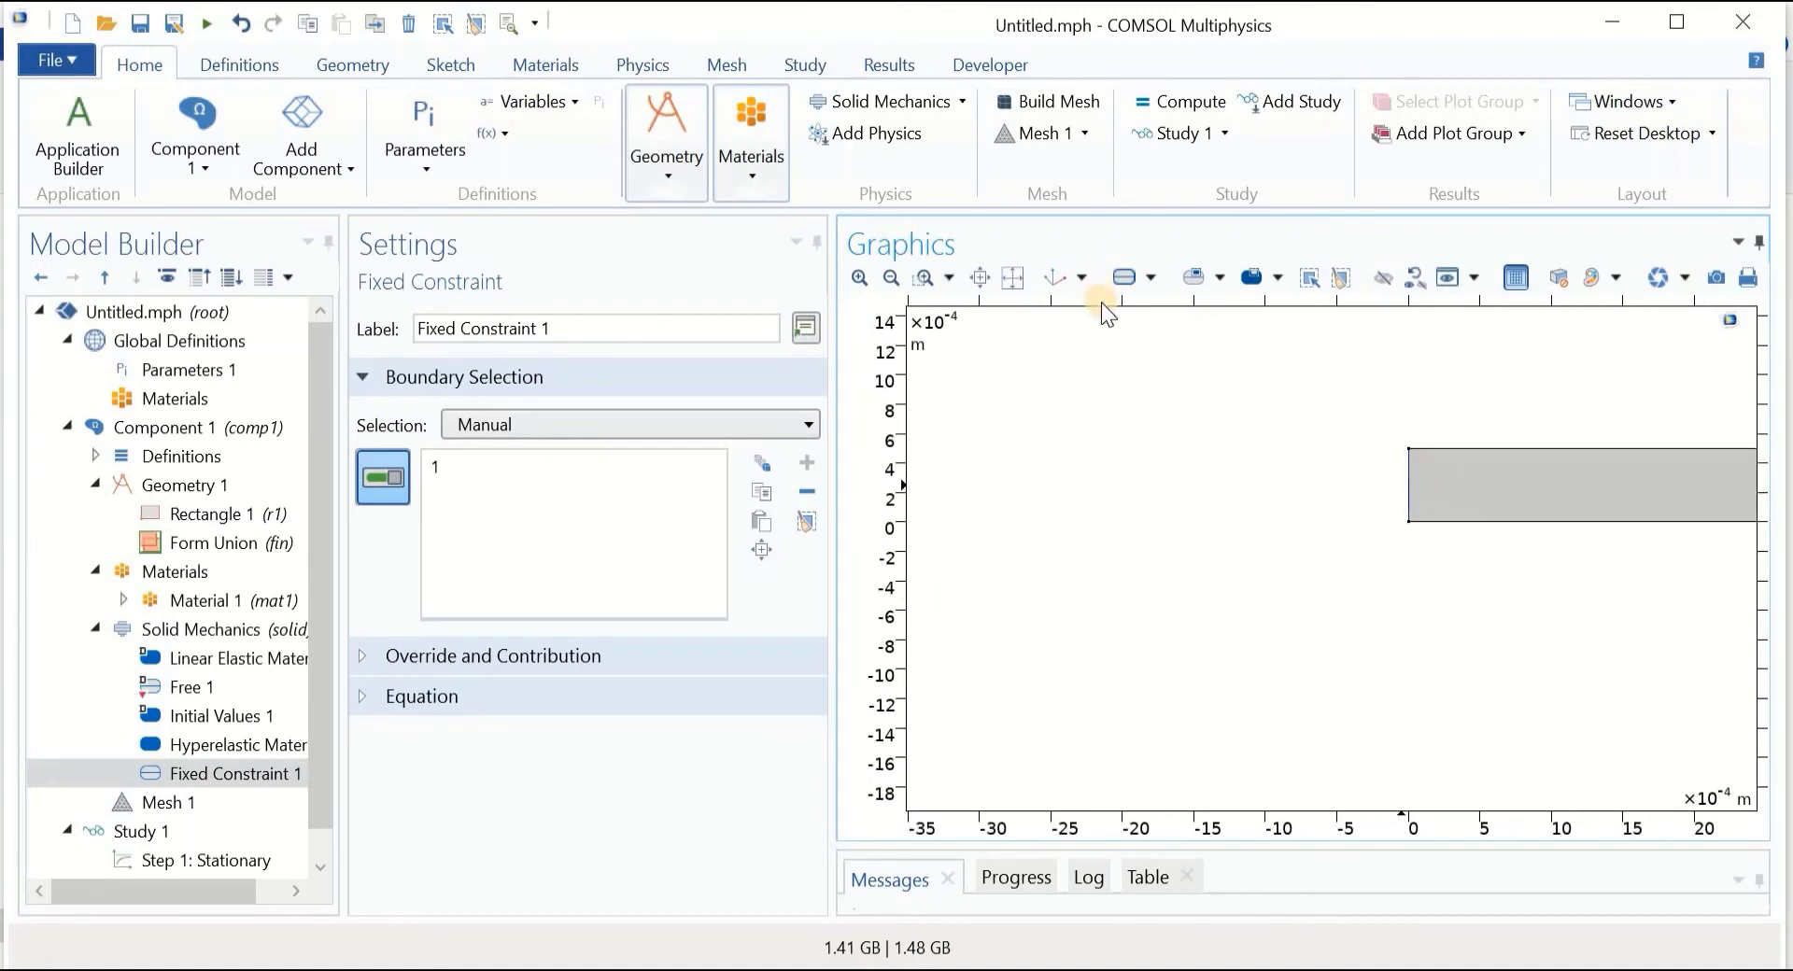
click(1009, 279)
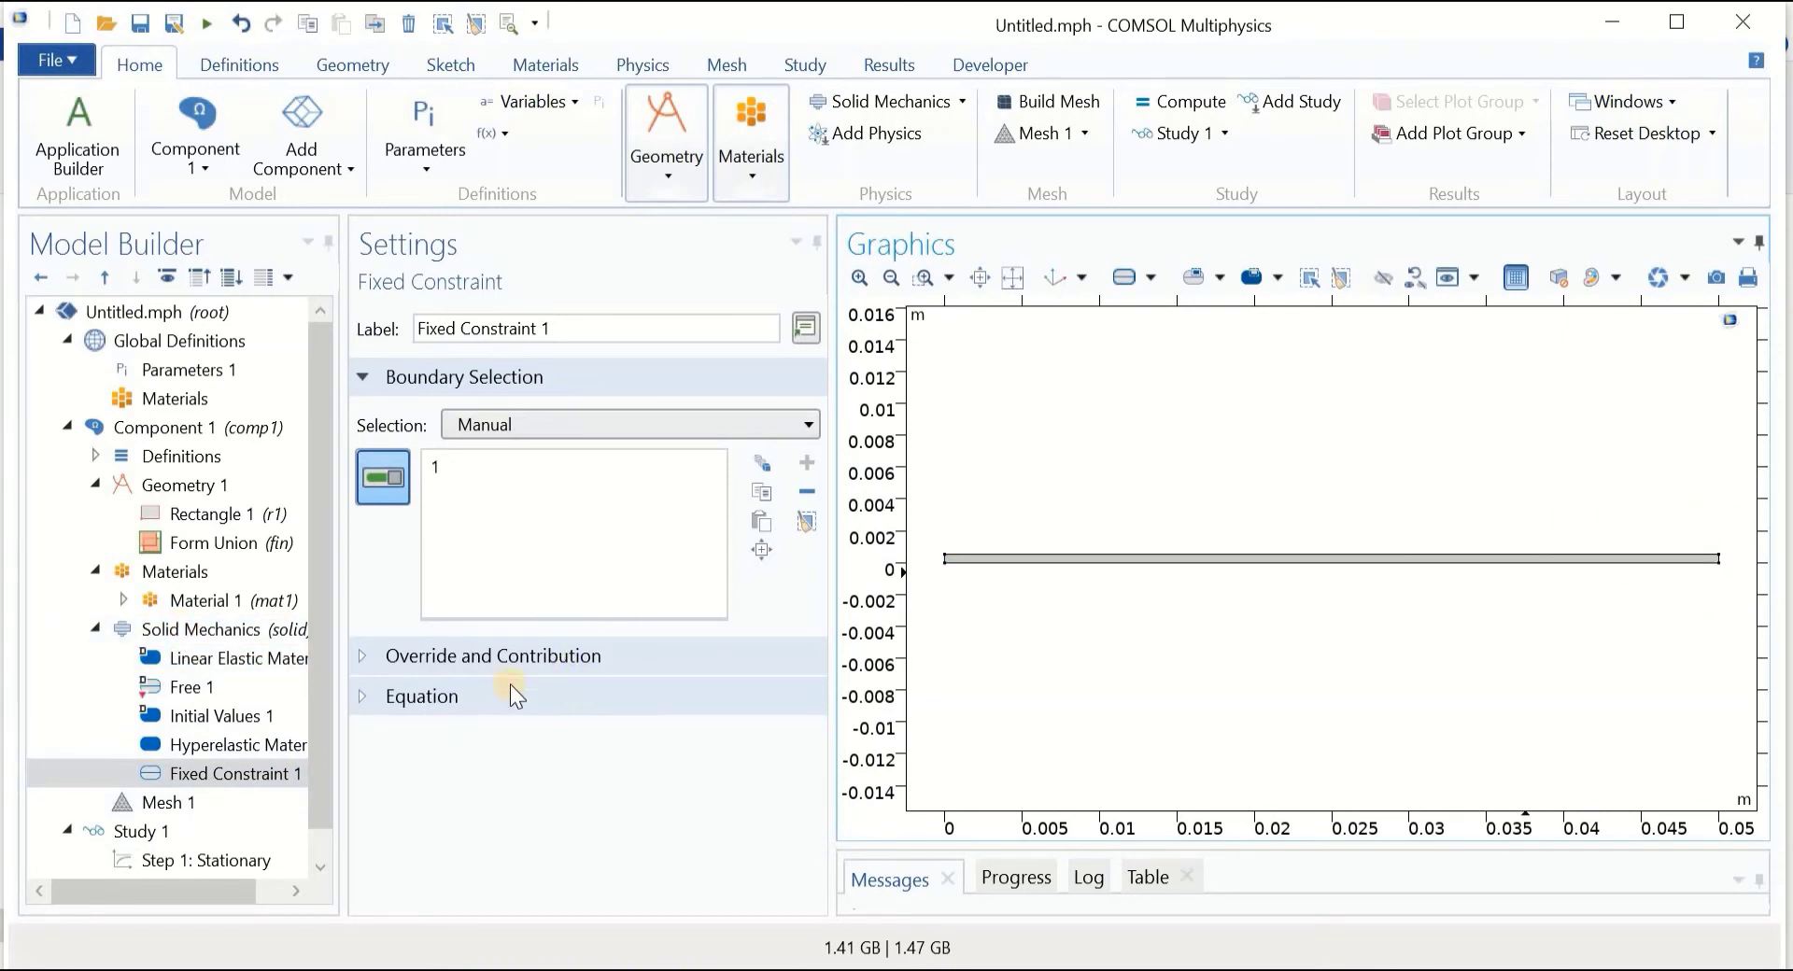
Add a Roller constraint to Solid Mechanics on the strip's right end (boundary 4).
click(188, 630)
right_click(187, 630)
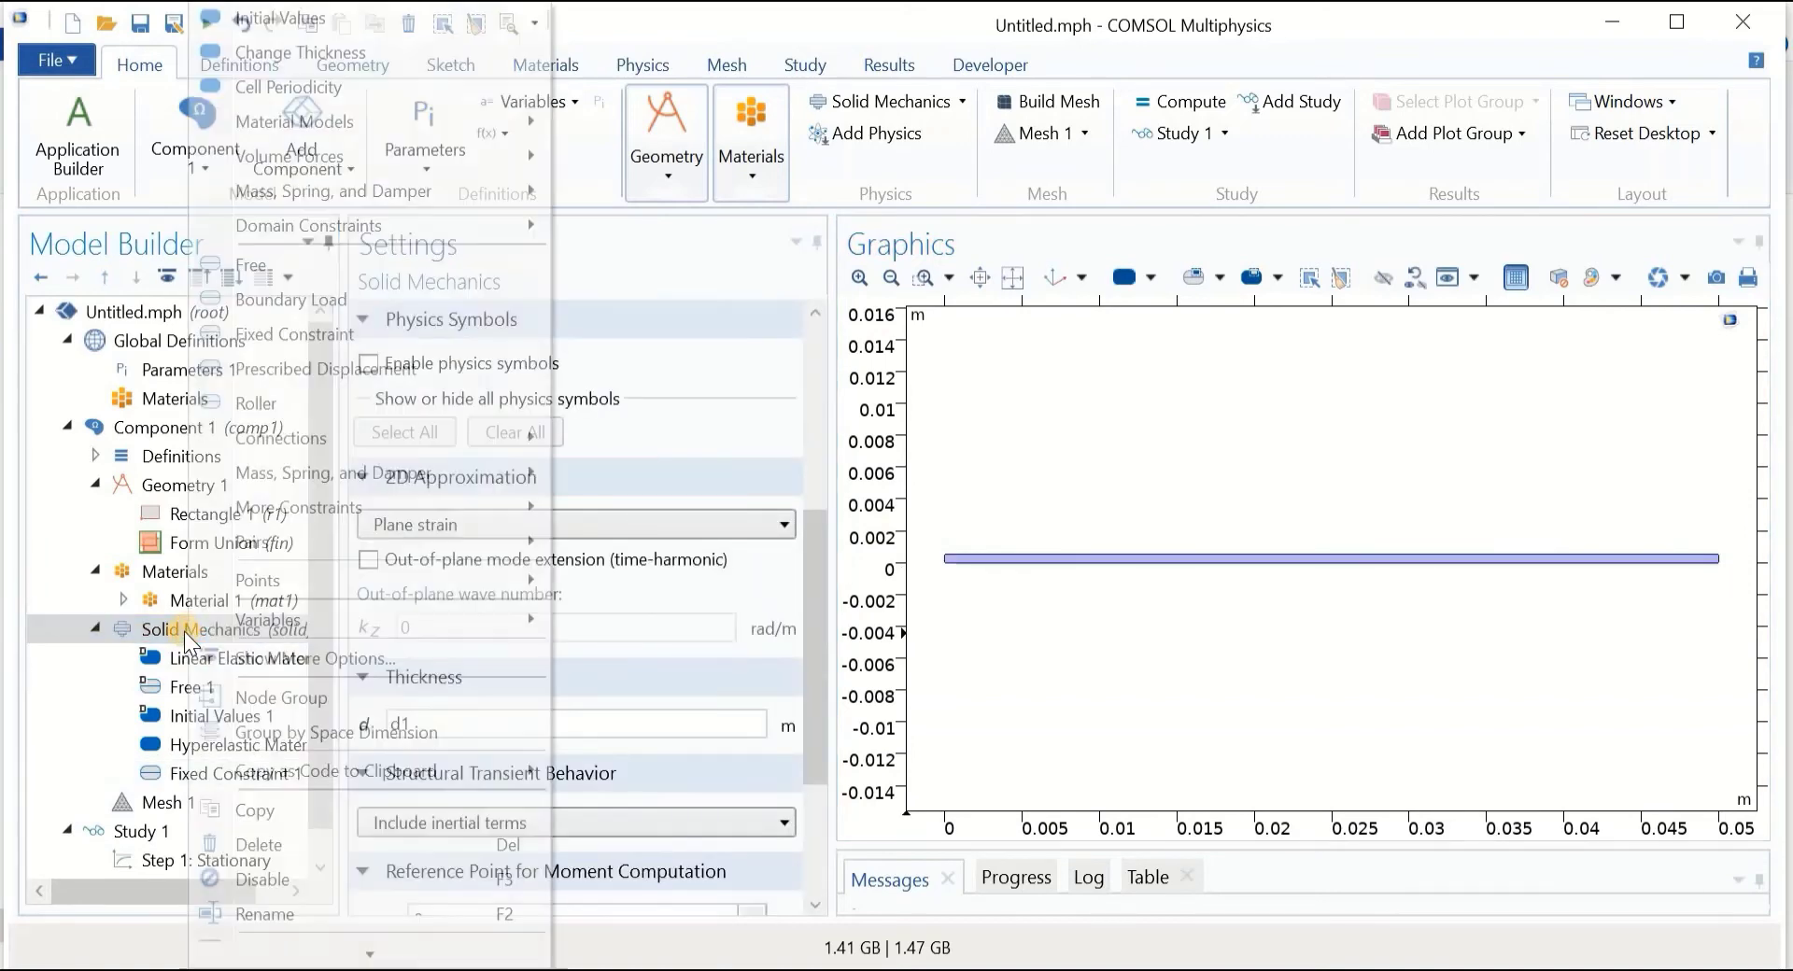
click(261, 405)
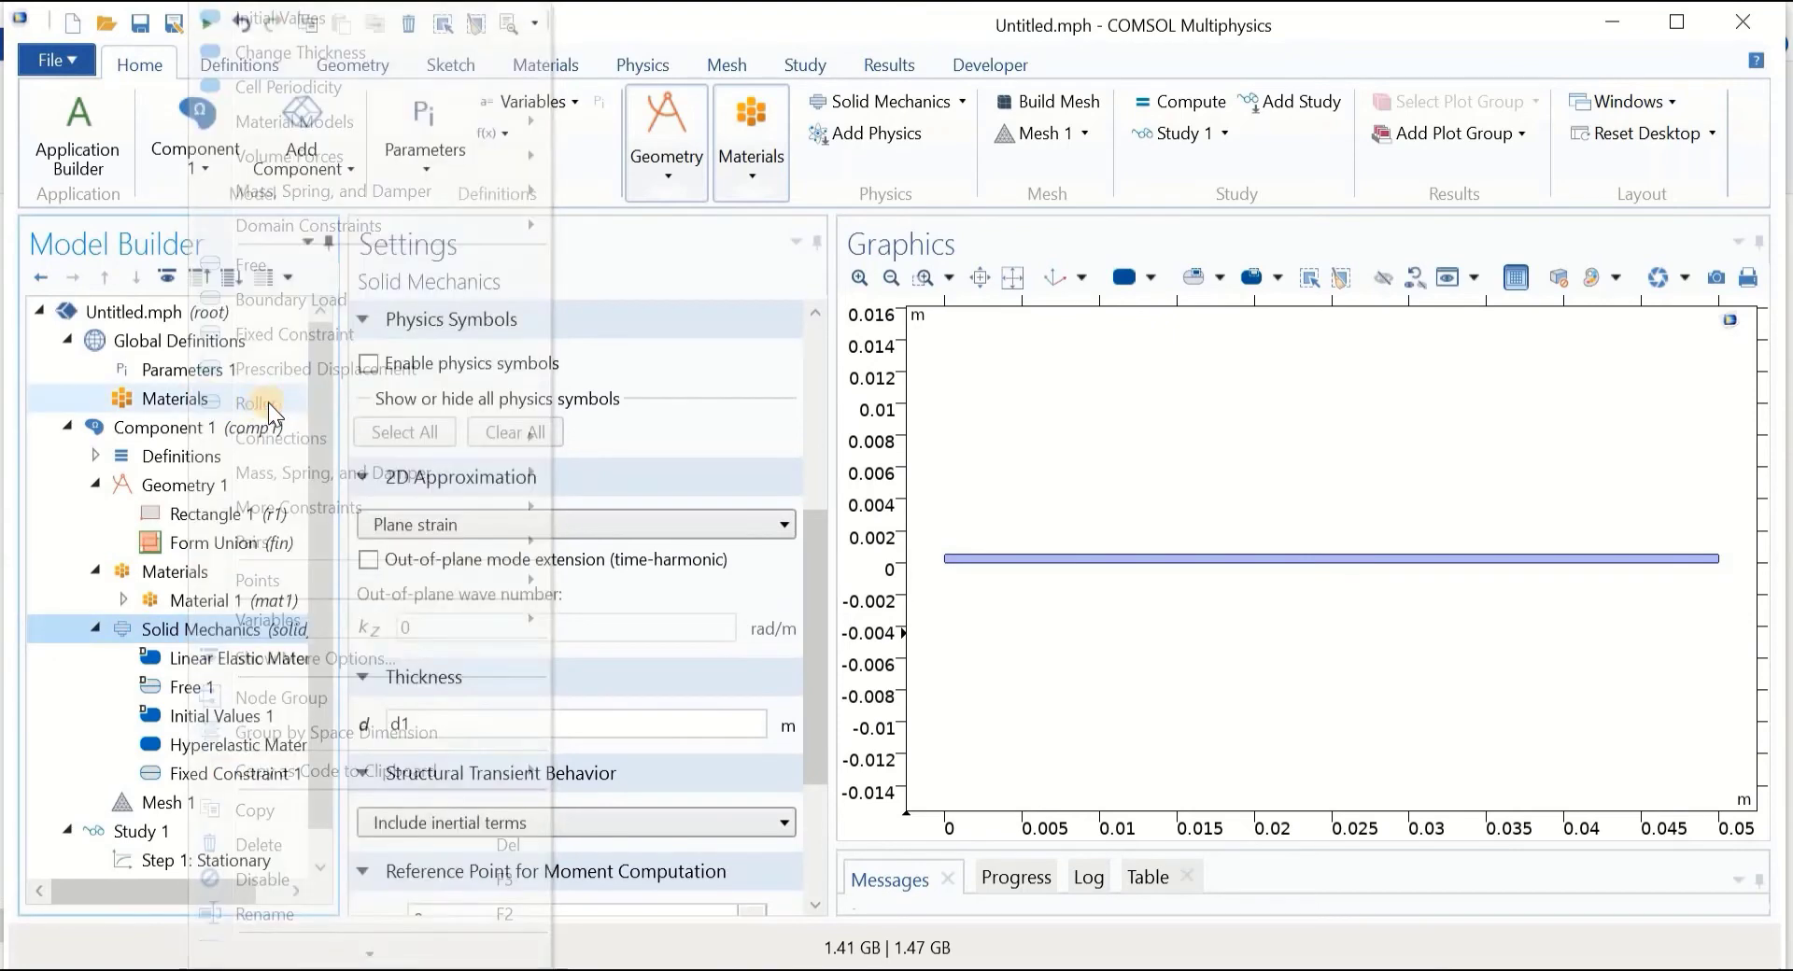
click(1721, 575)
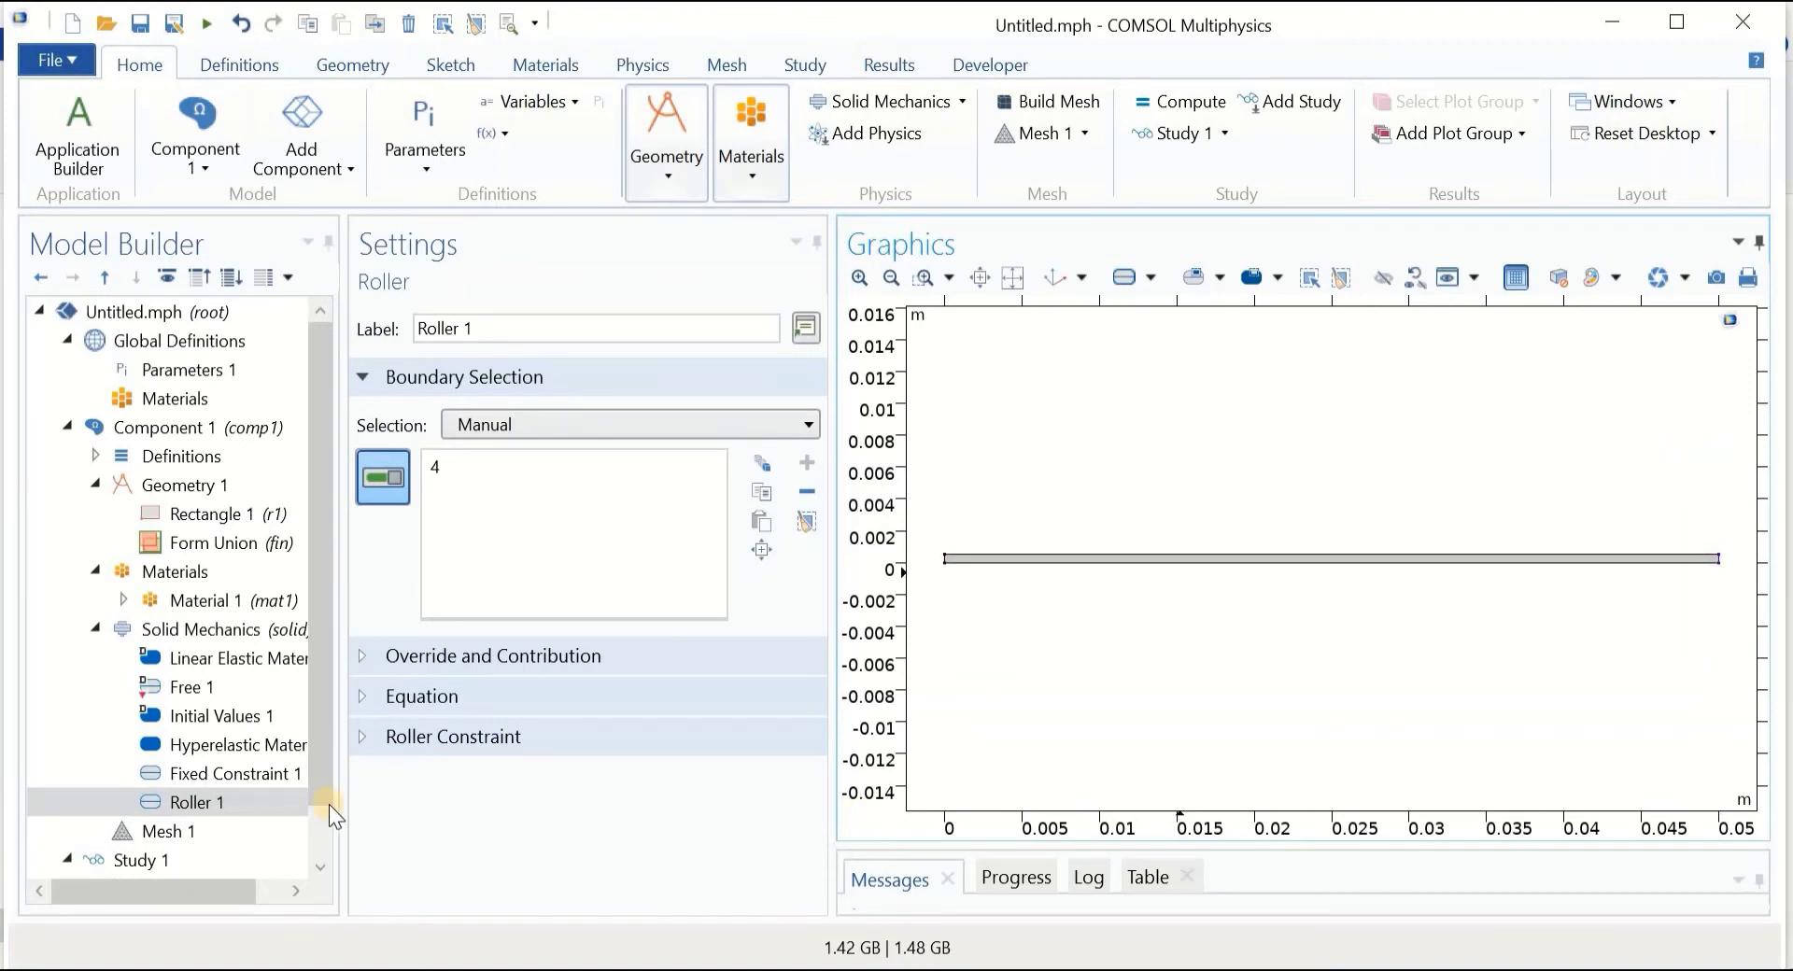
Set the roller constraint's normal orientation to Plane with the normal along the Y-axis.
click(361, 737)
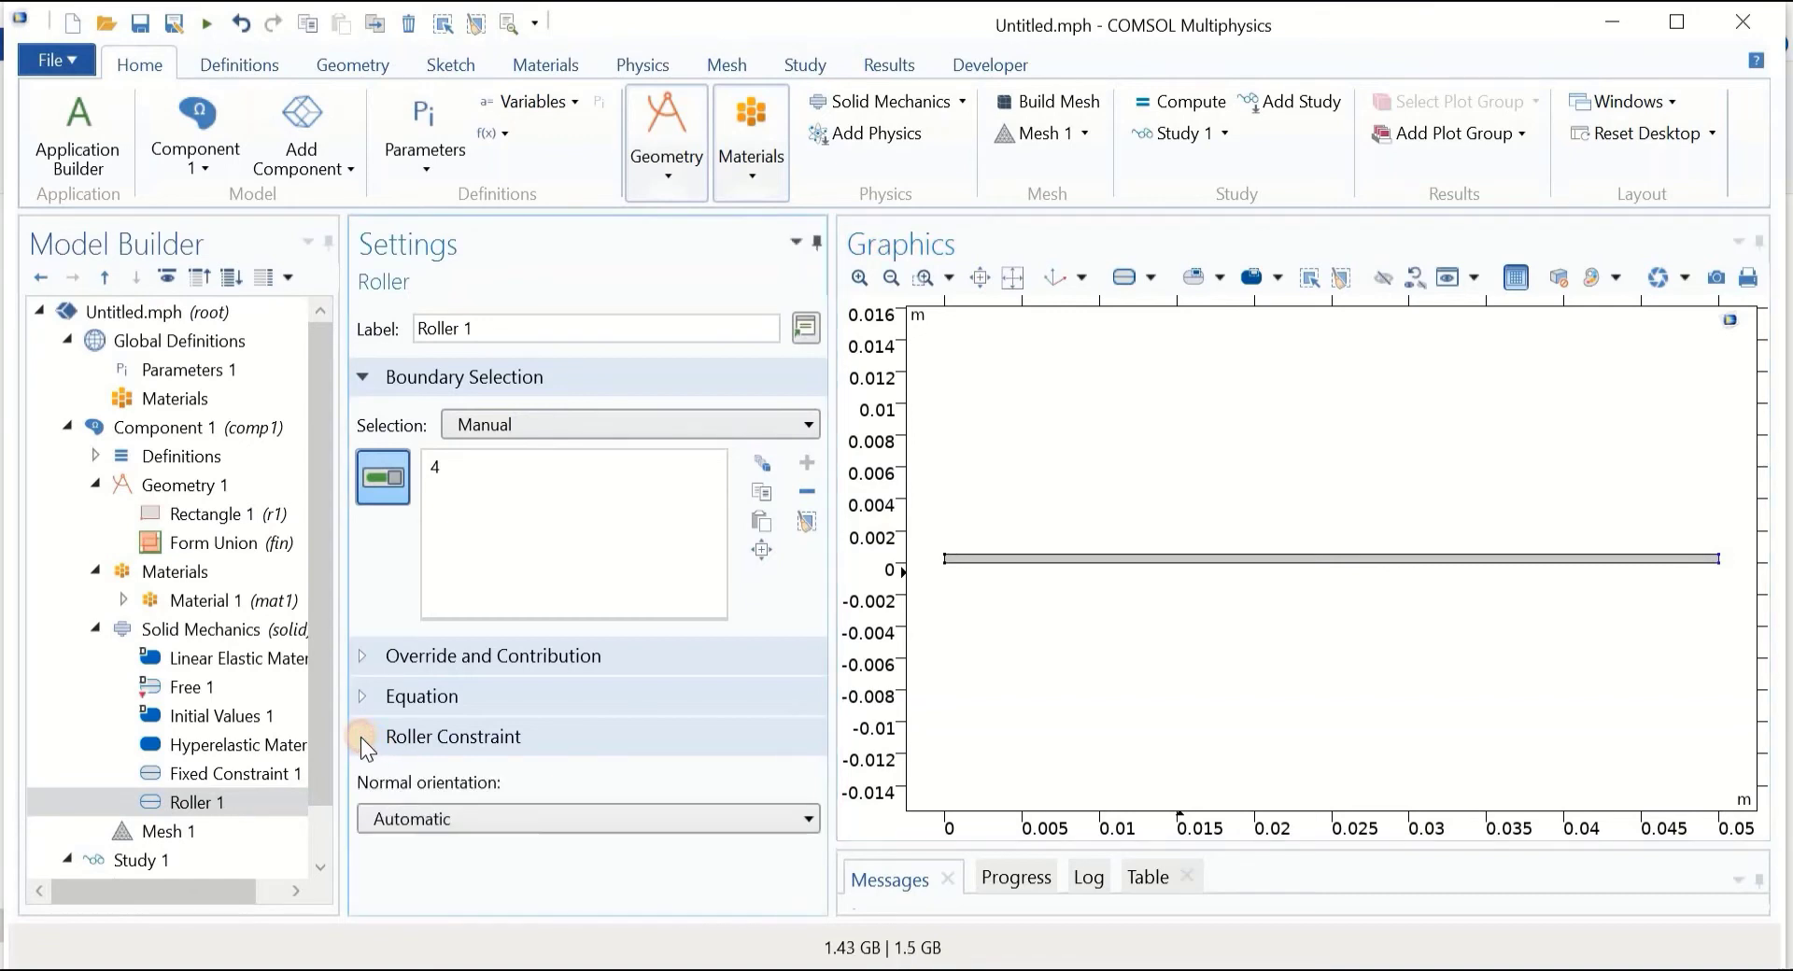
click(455, 817)
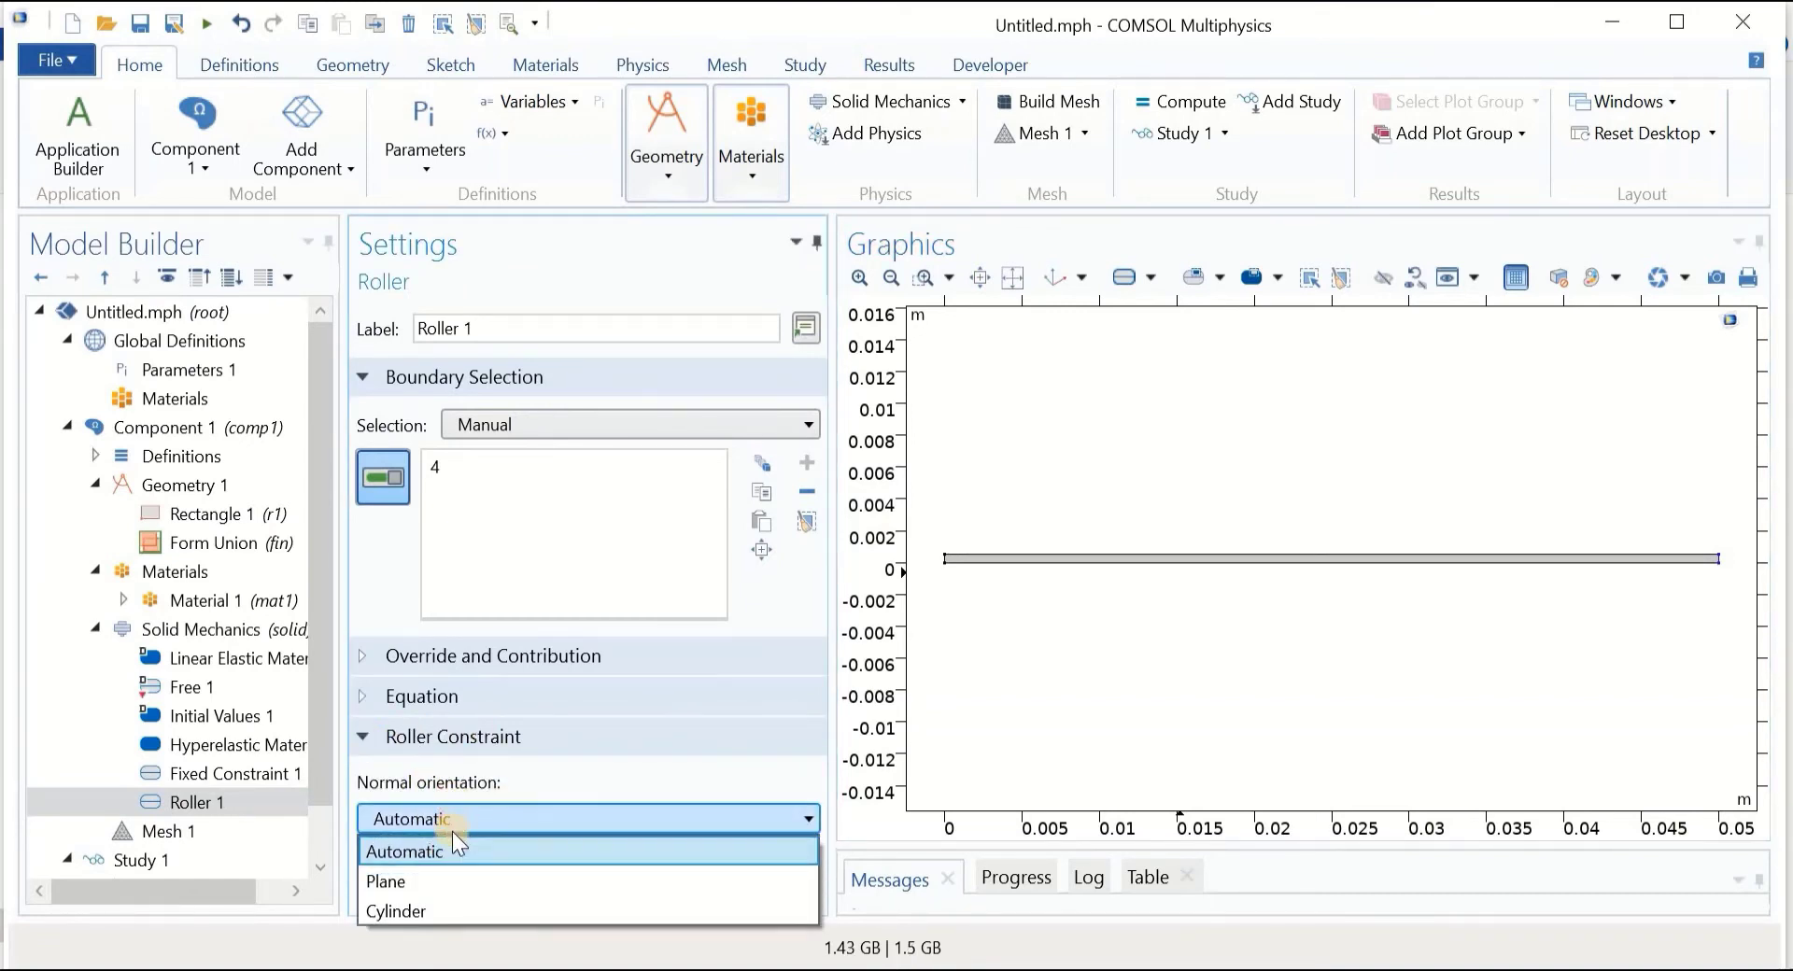
click(446, 880)
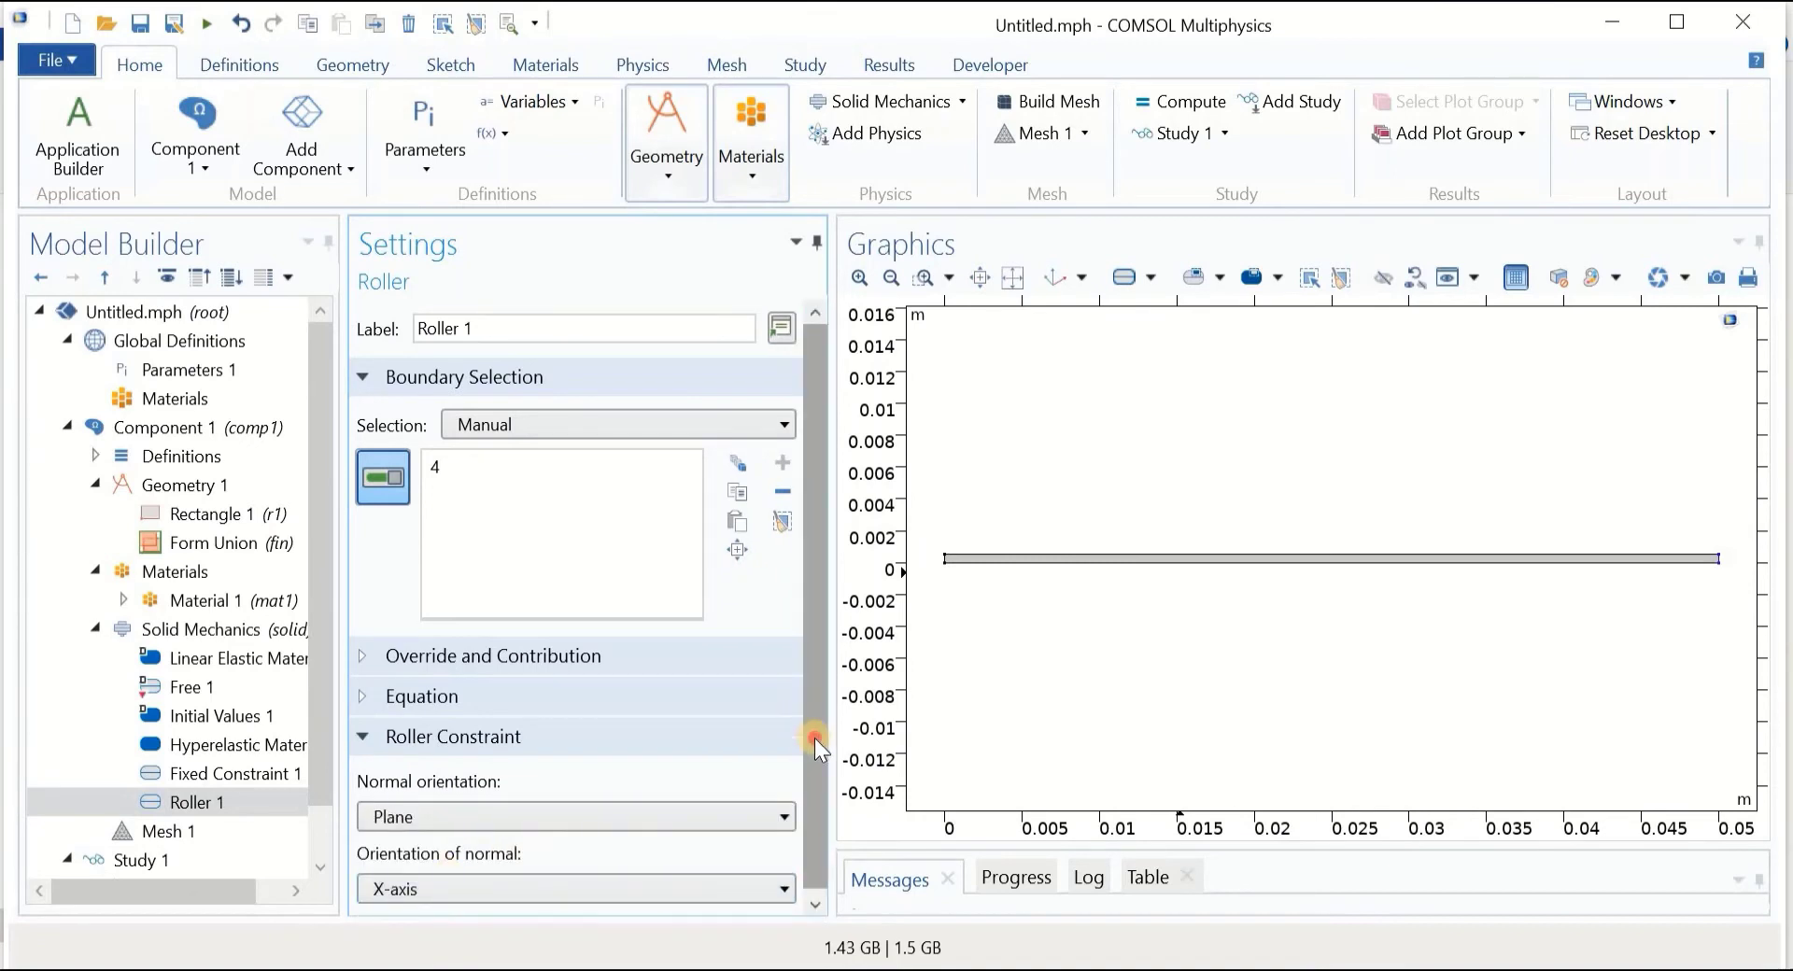
drag(815, 738, 810, 800)
click(758, 885)
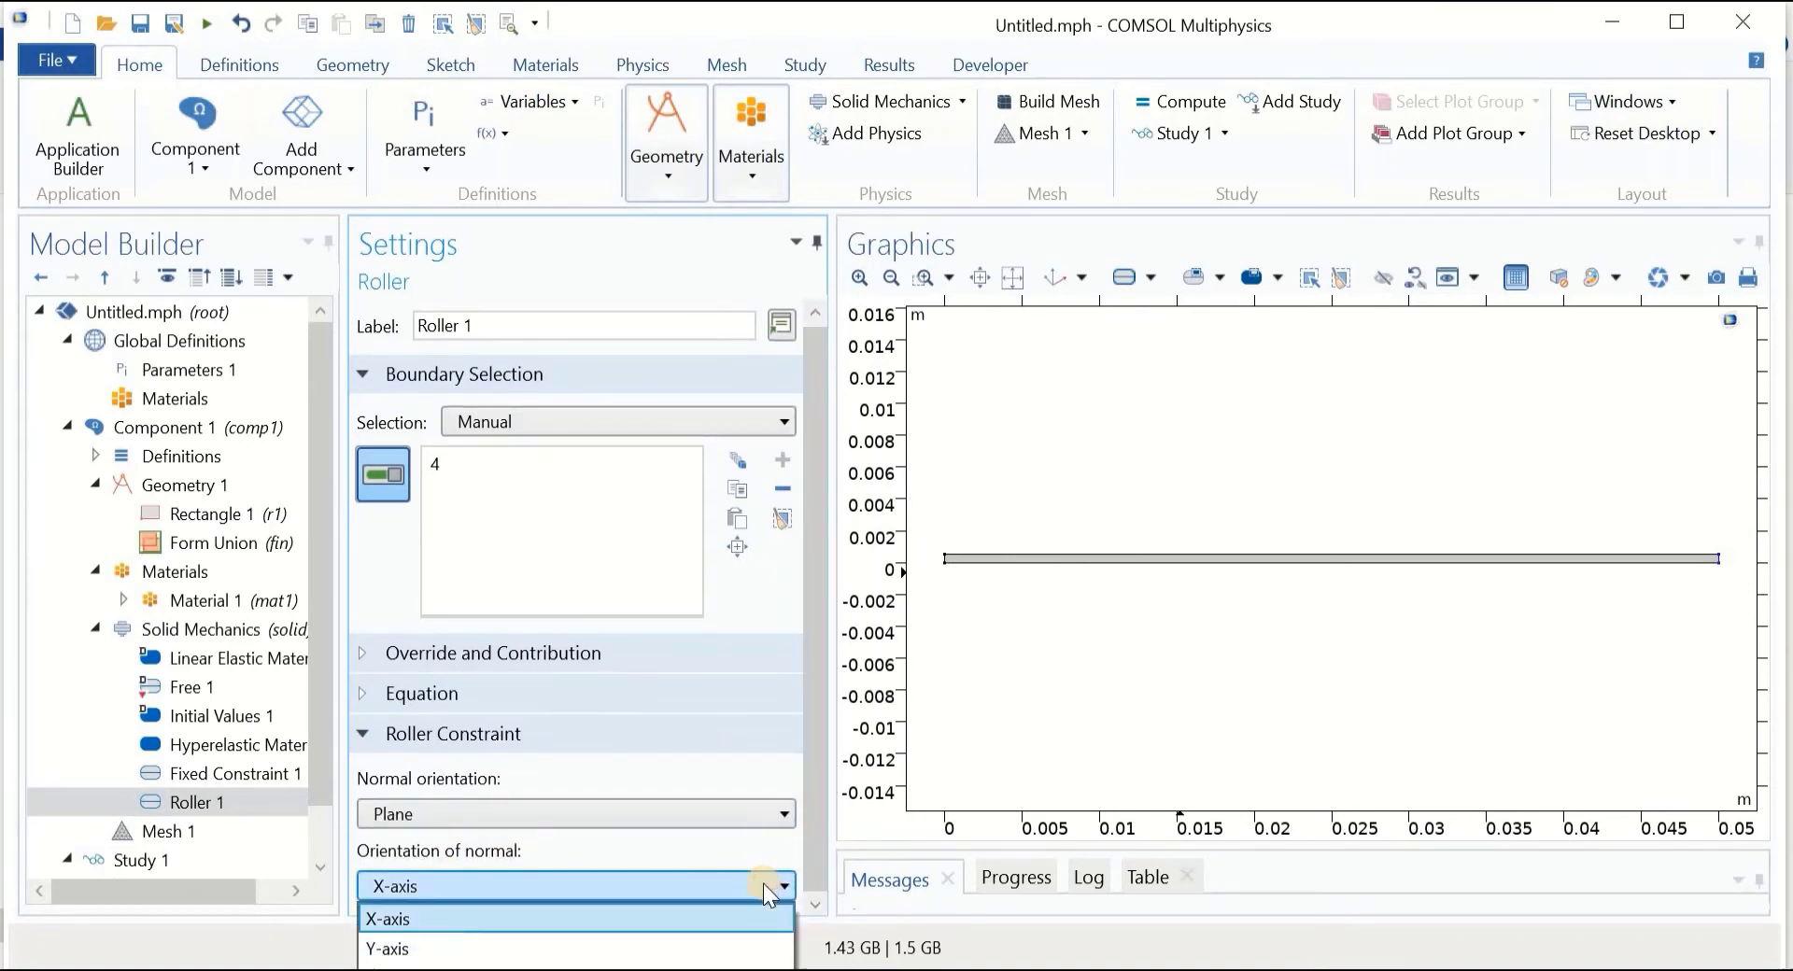
click(709, 949)
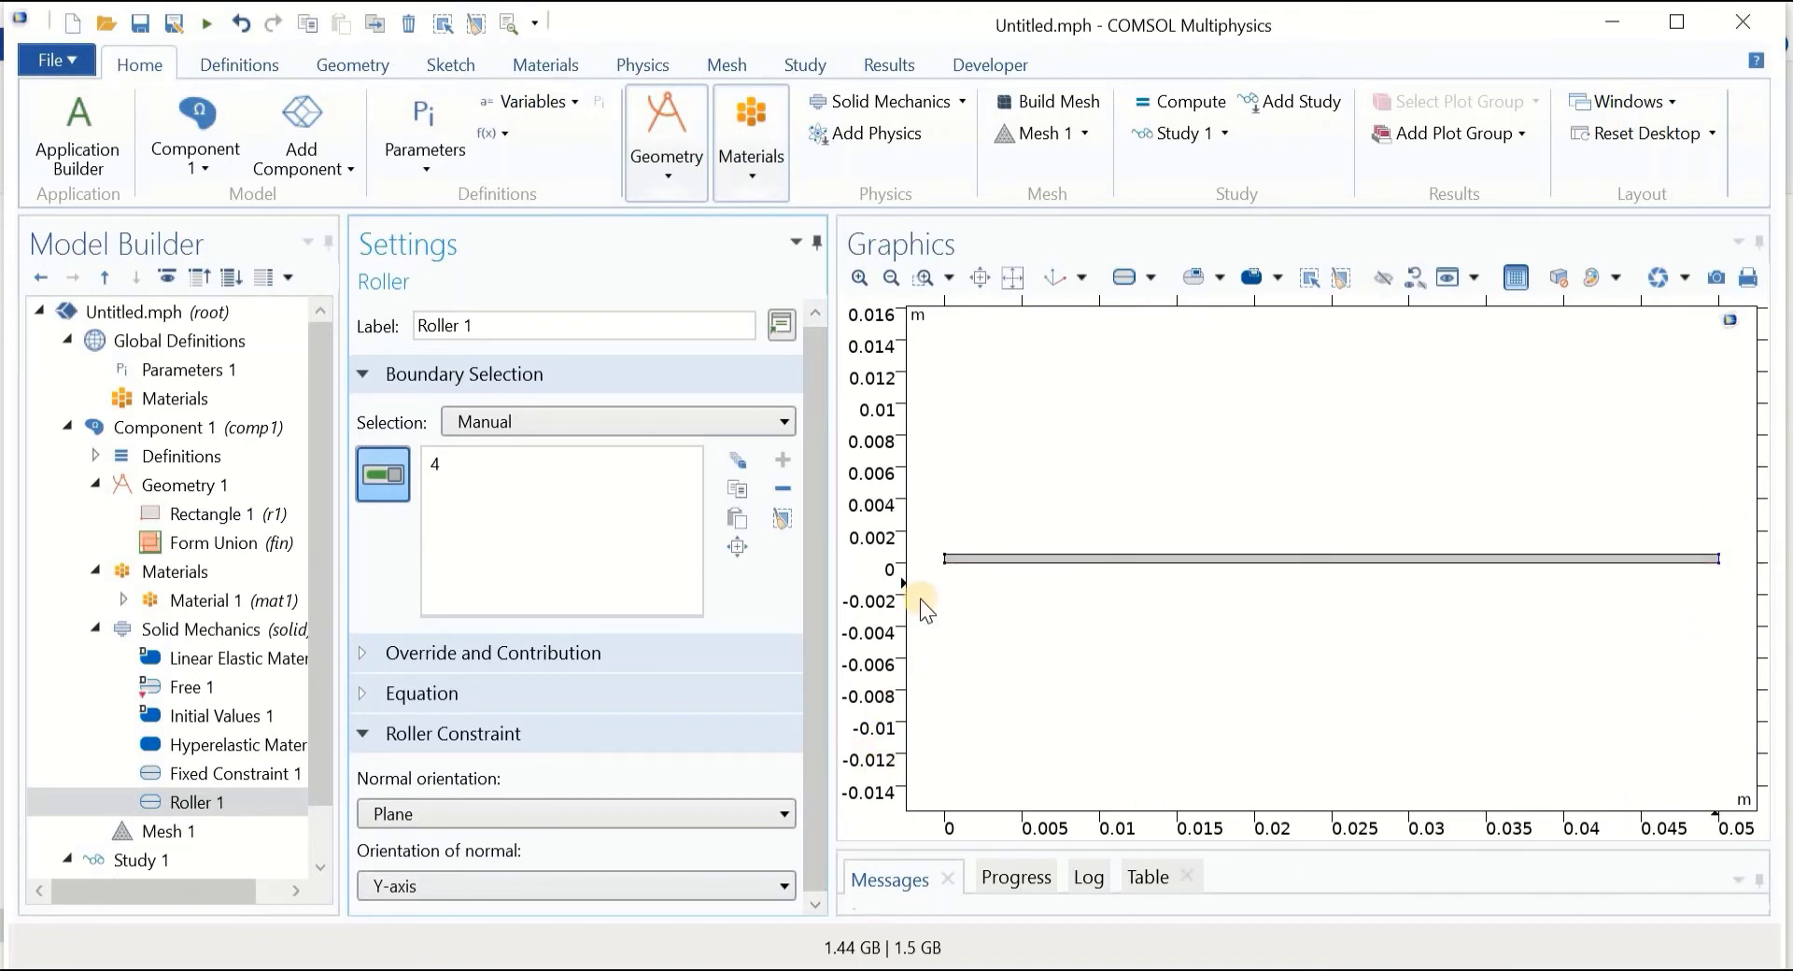
Add a Point Load to Solid Mechanics on the upper corner of the strip's right end (point 4) and check the selected point up close.
click(164, 636)
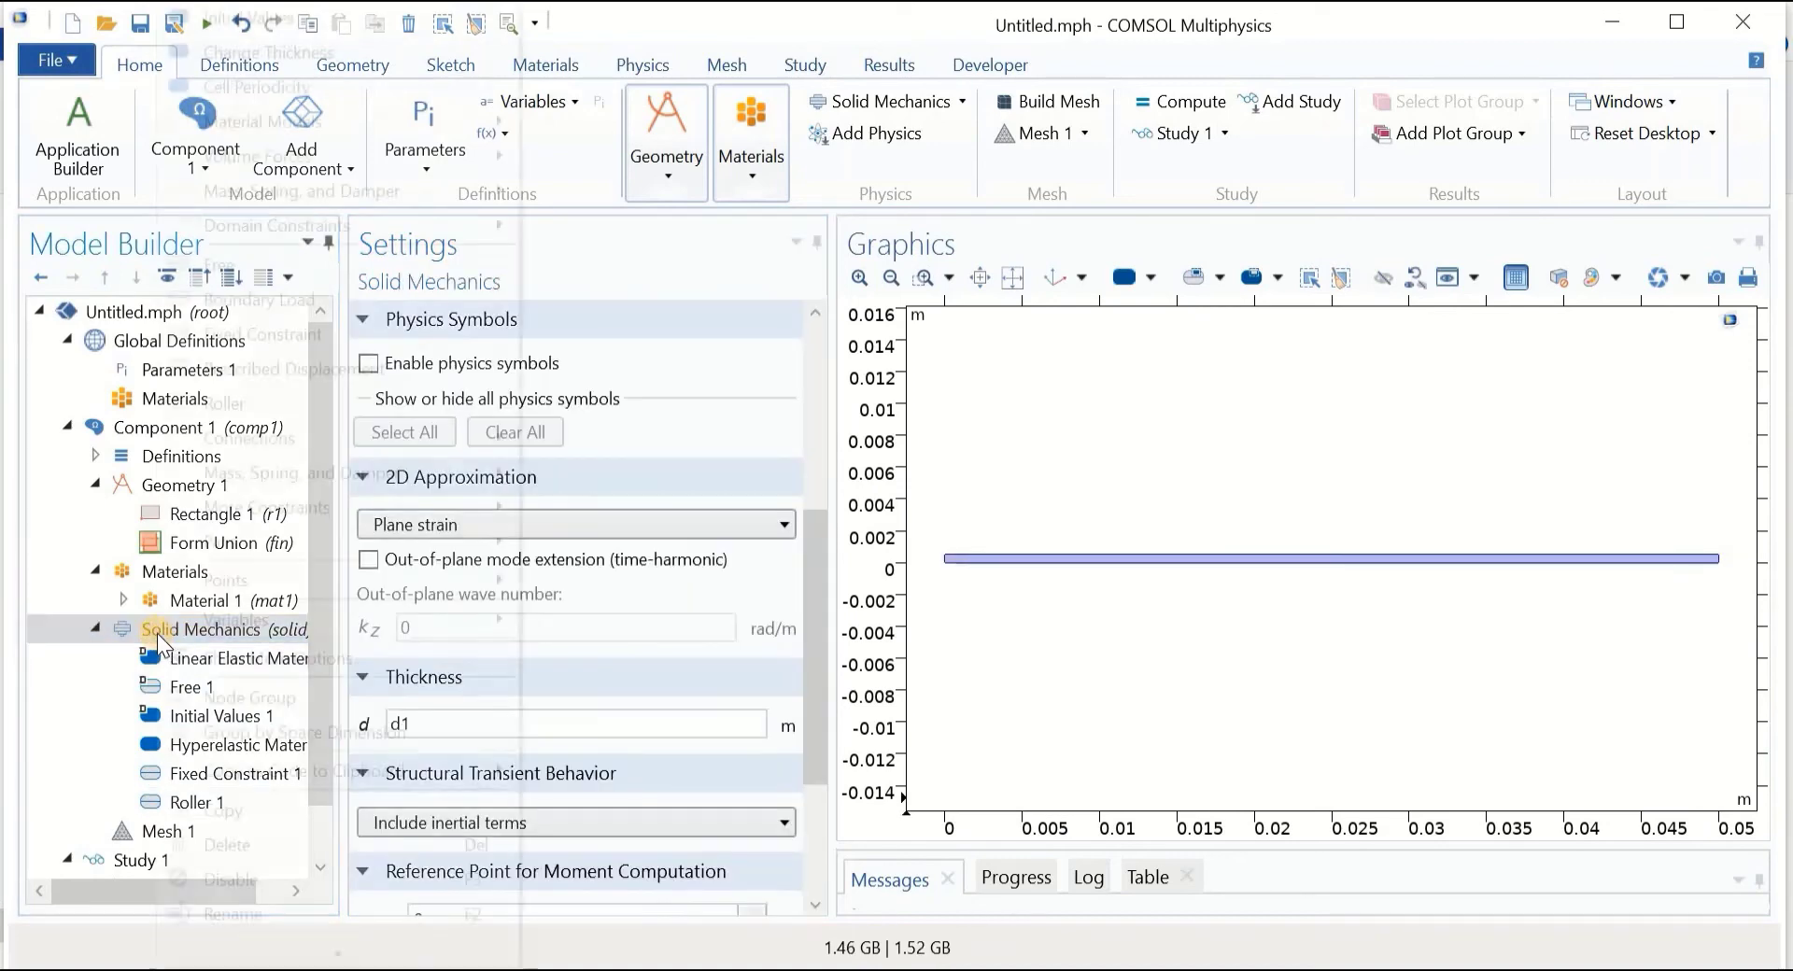
right_click(157, 633)
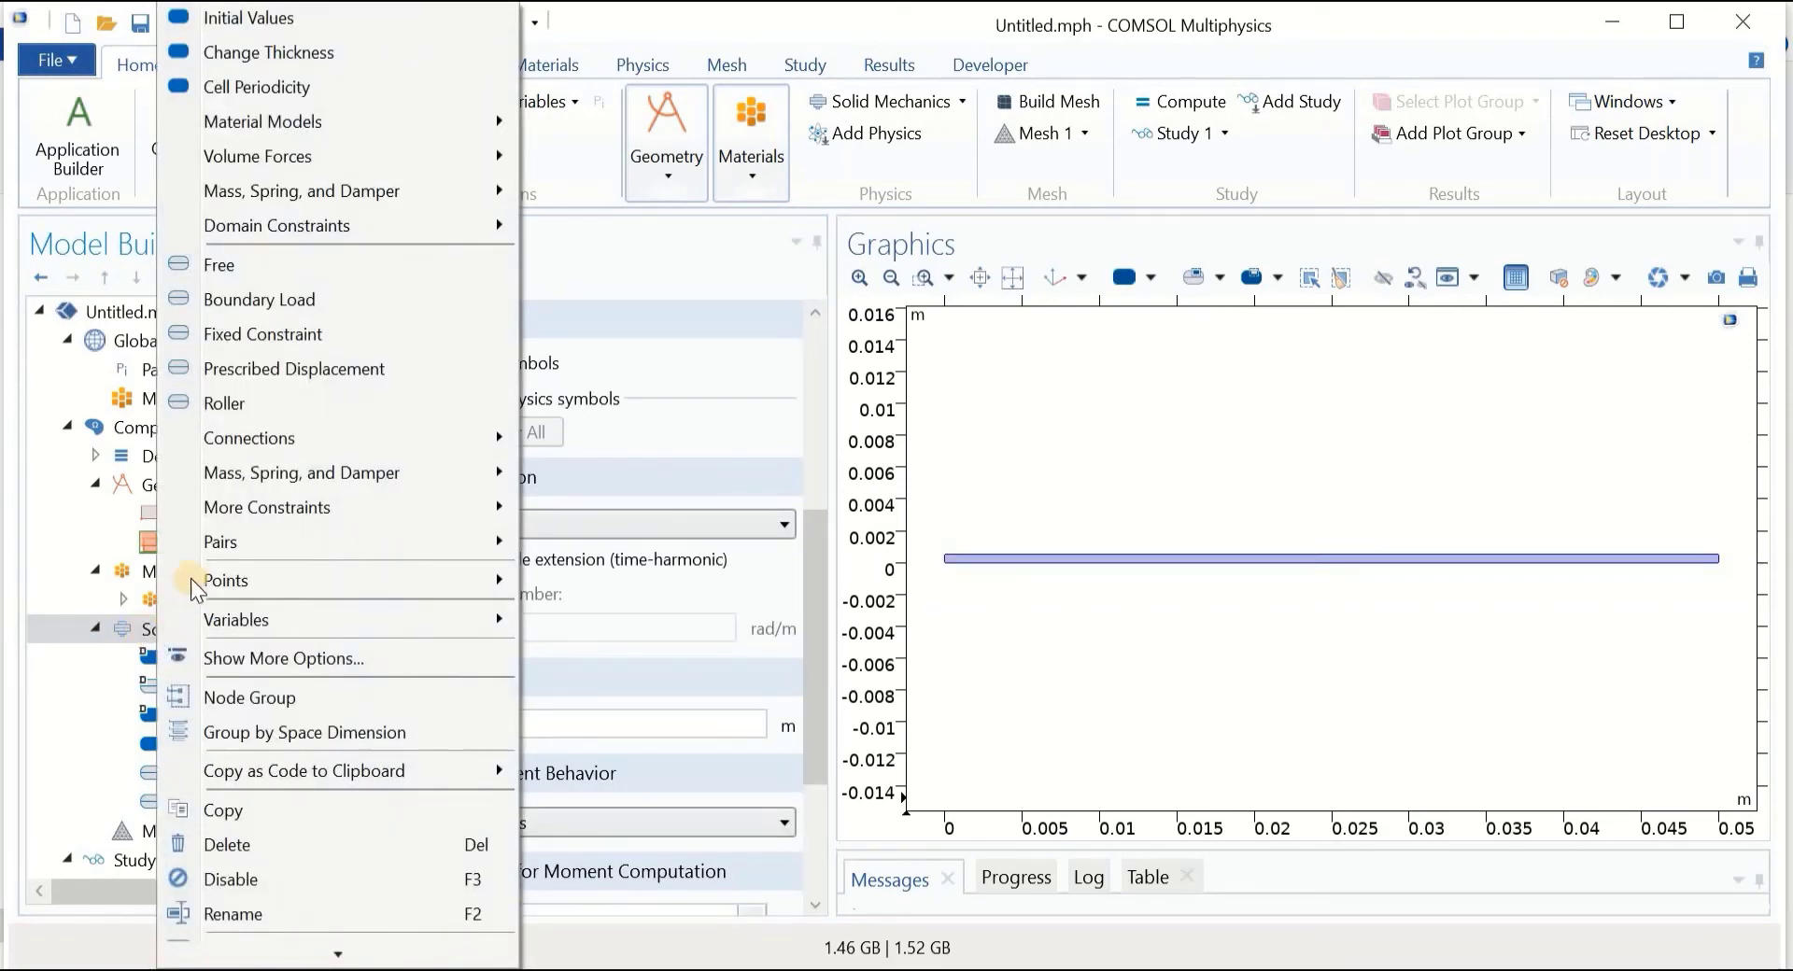
mouse_move(291, 559)
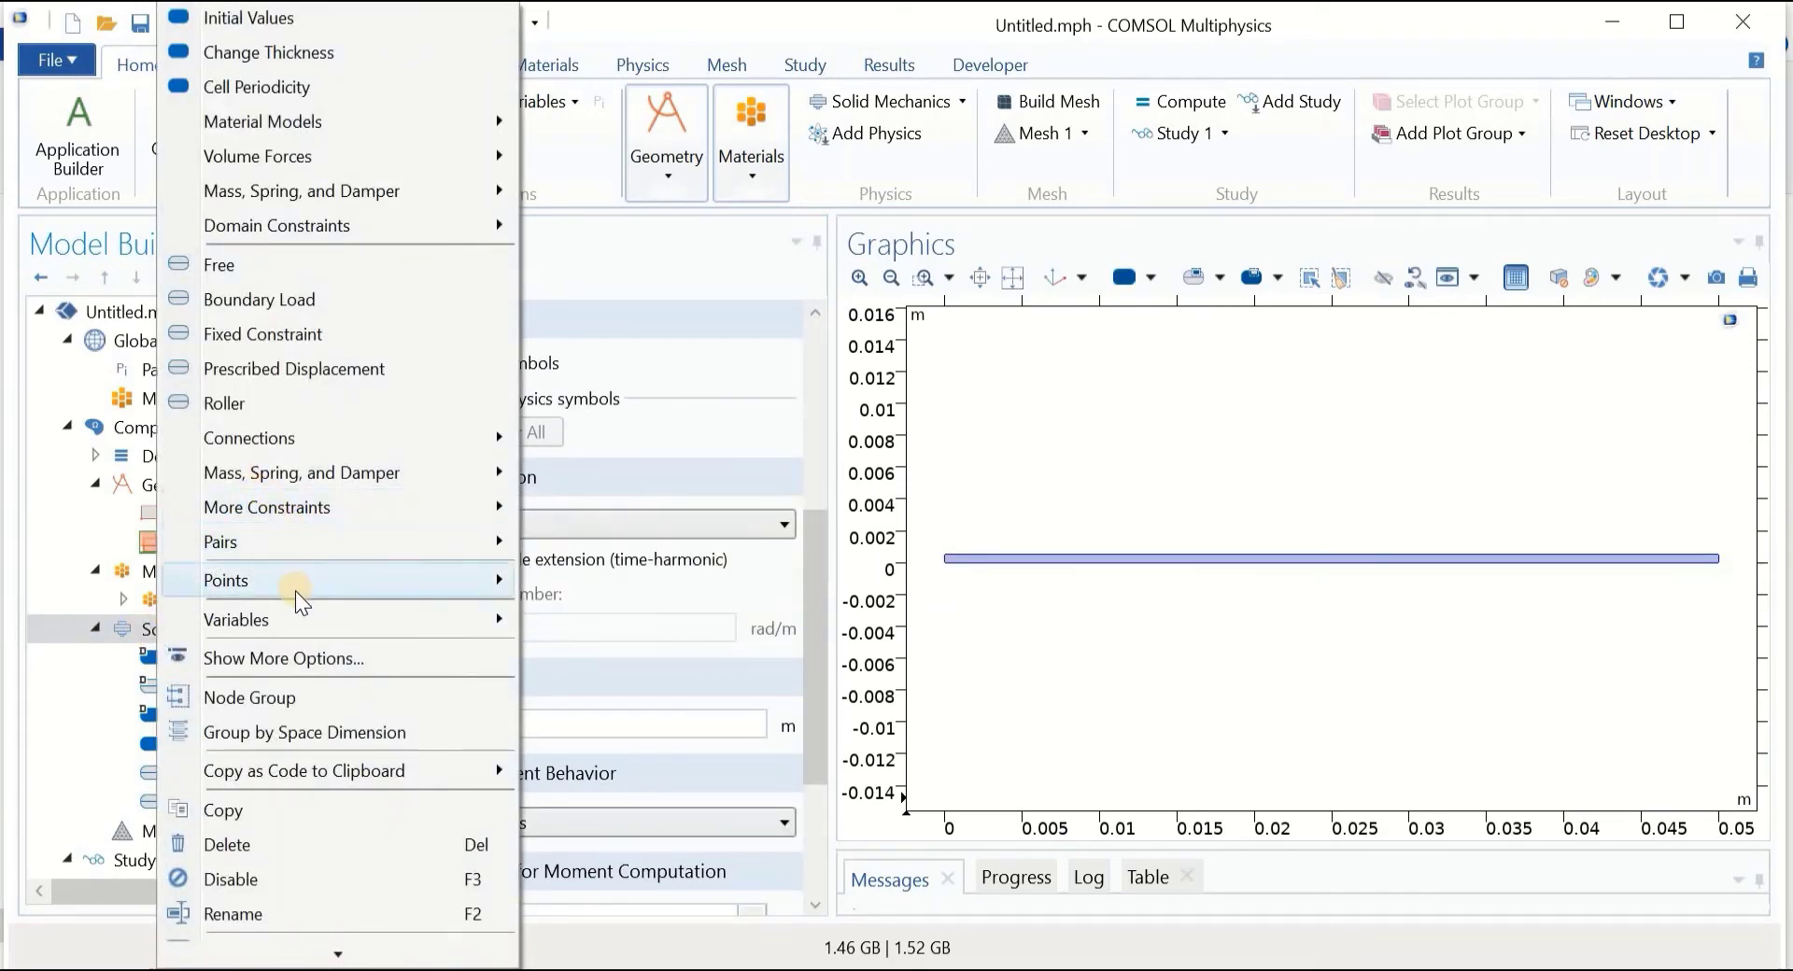
mouse_move(495, 584)
click(590, 582)
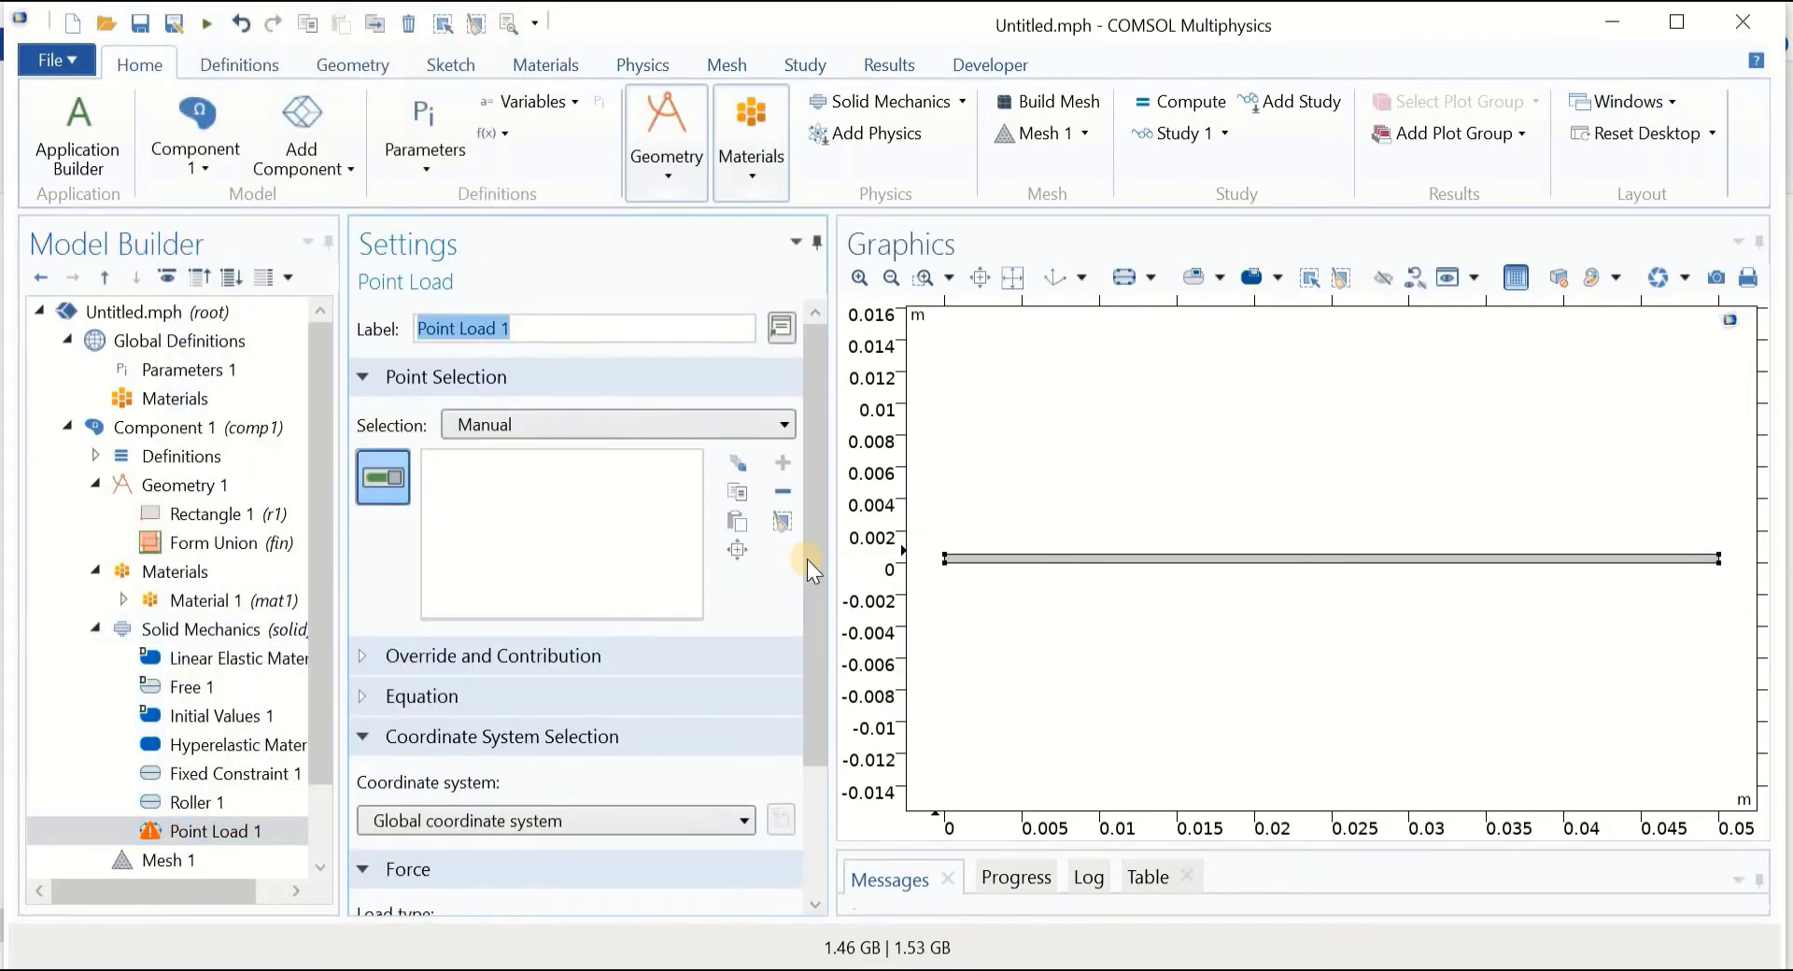
scroll(814, 650, down, 3)
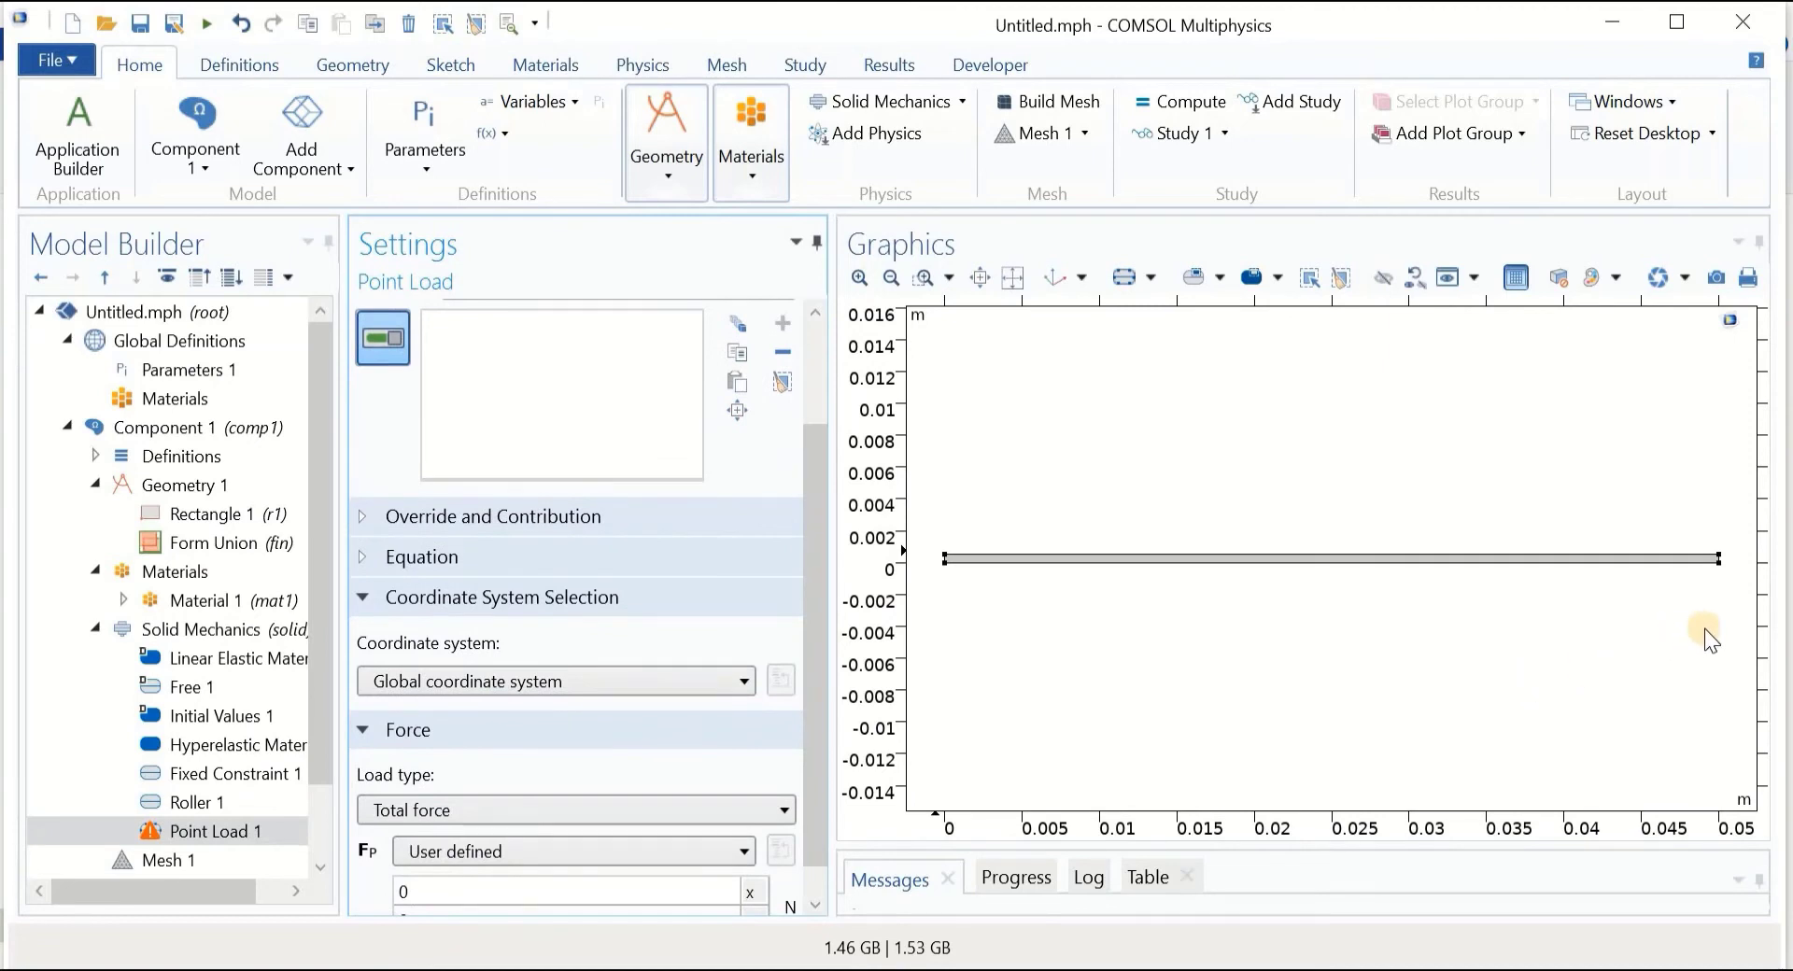
click(1719, 558)
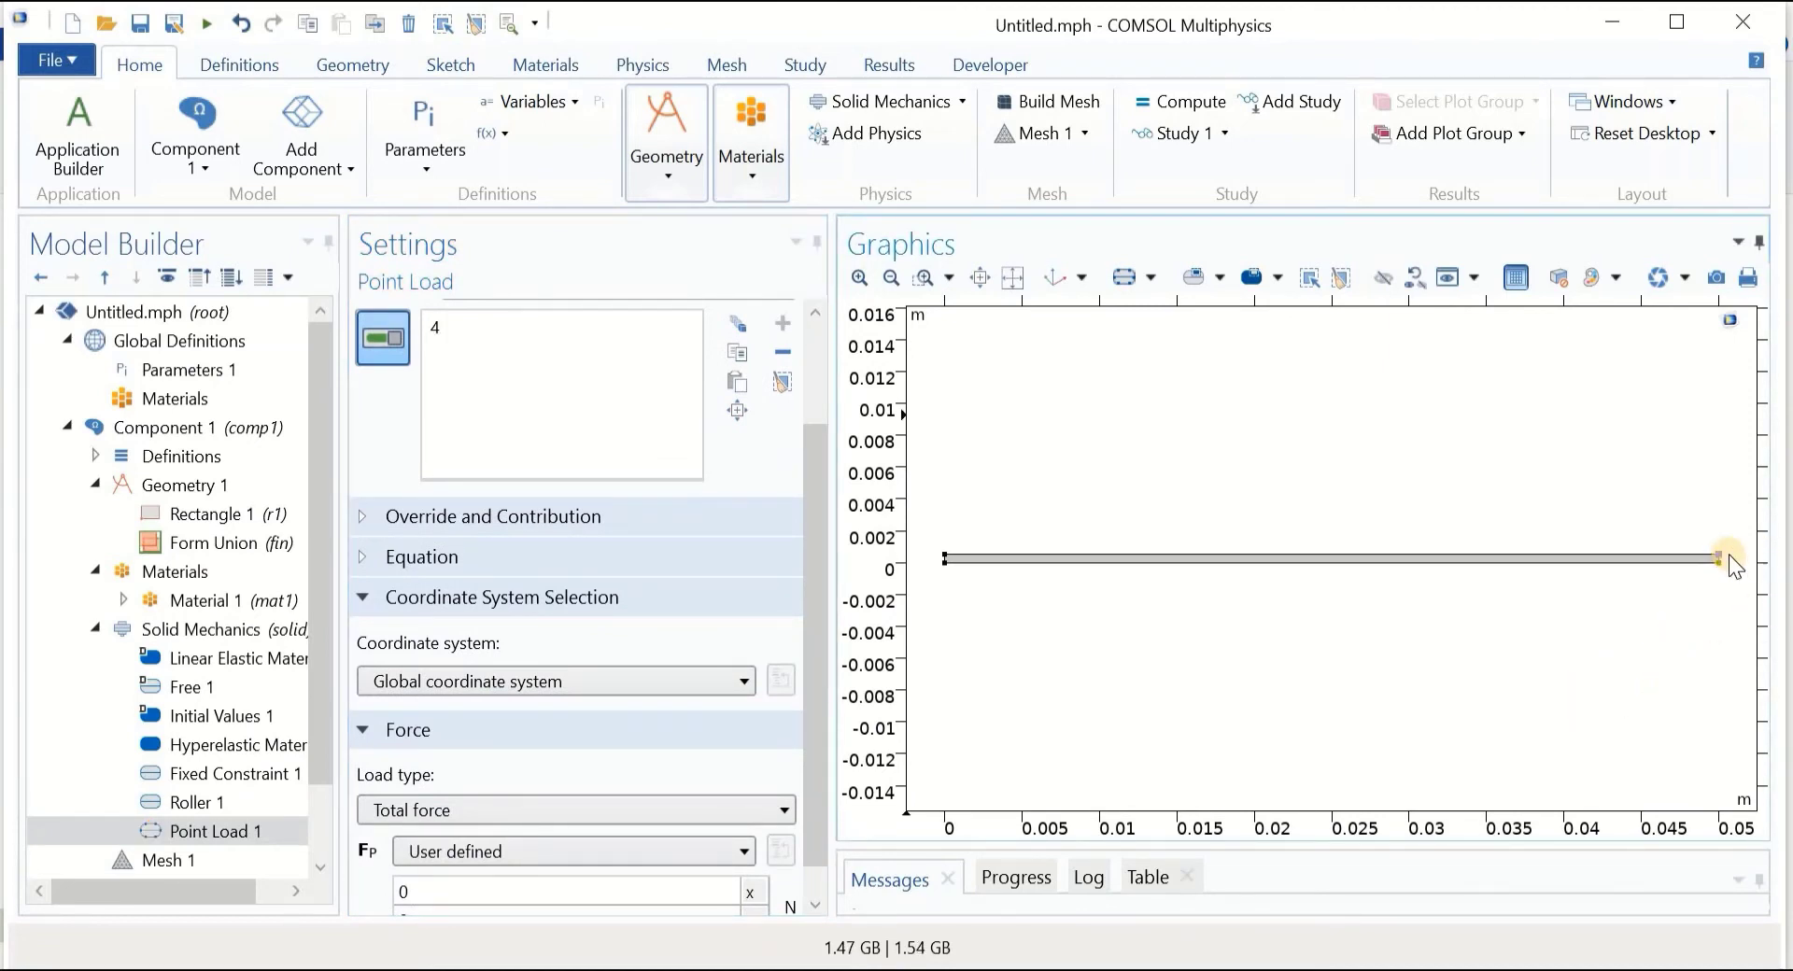
click(922, 280)
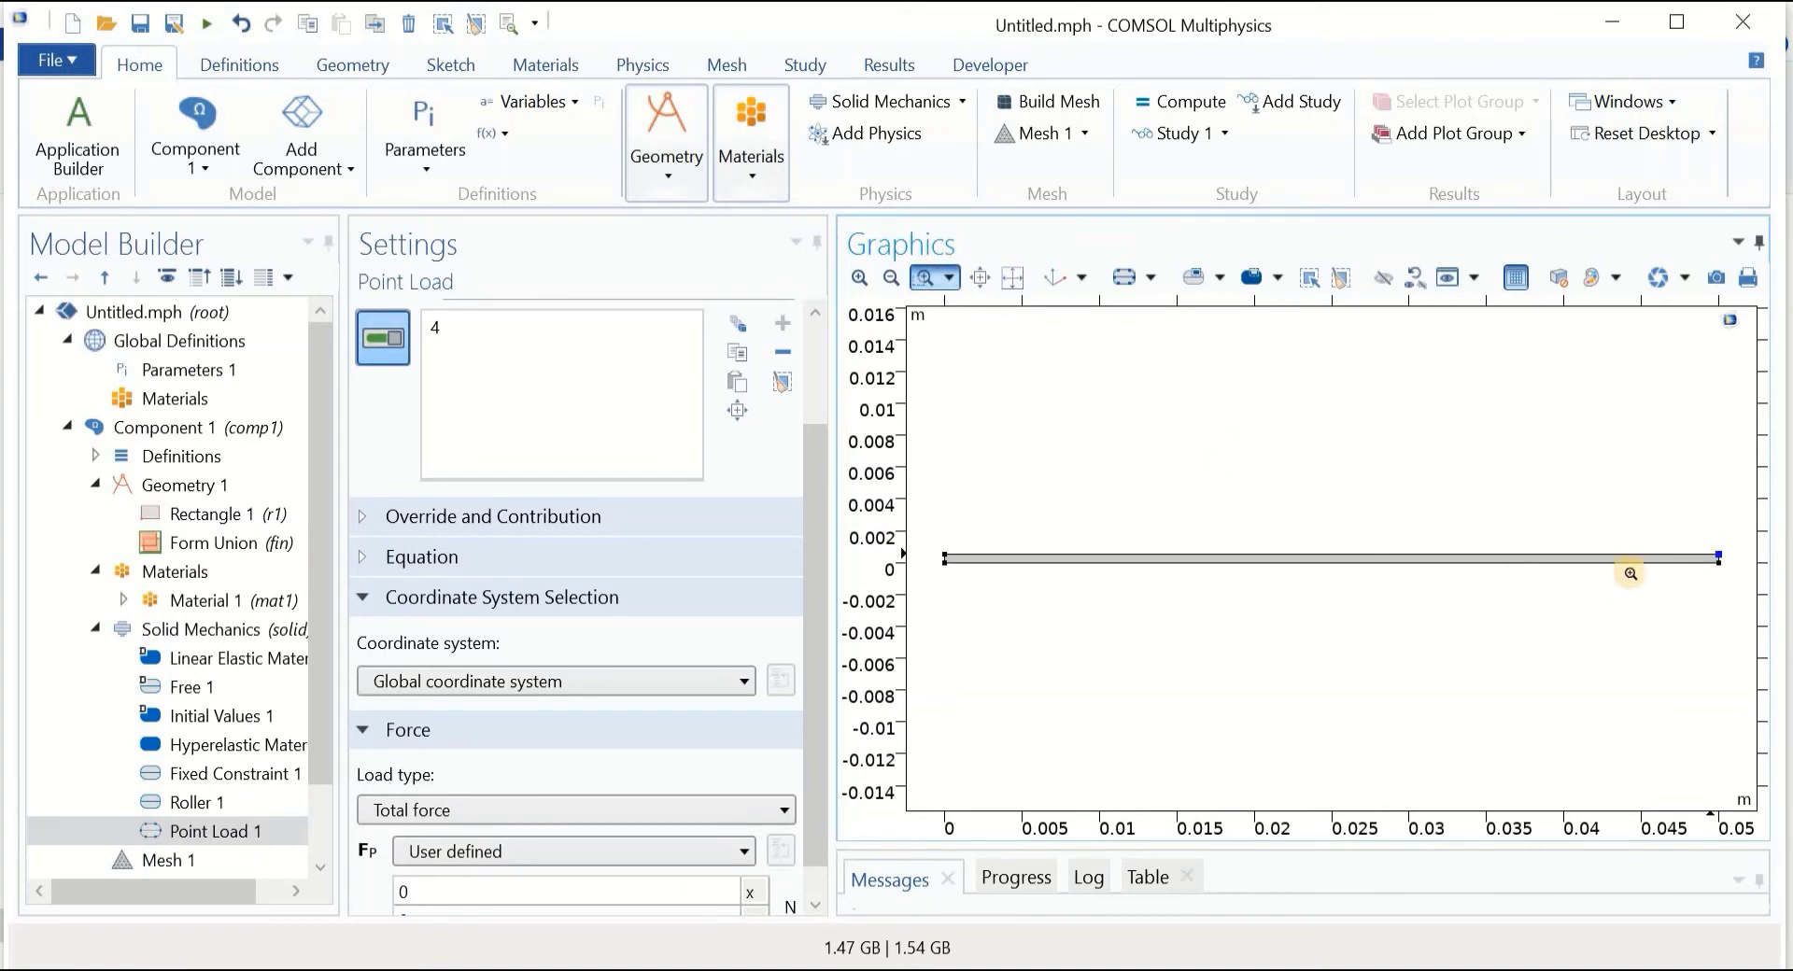
drag(1628, 573, 1599, 631)
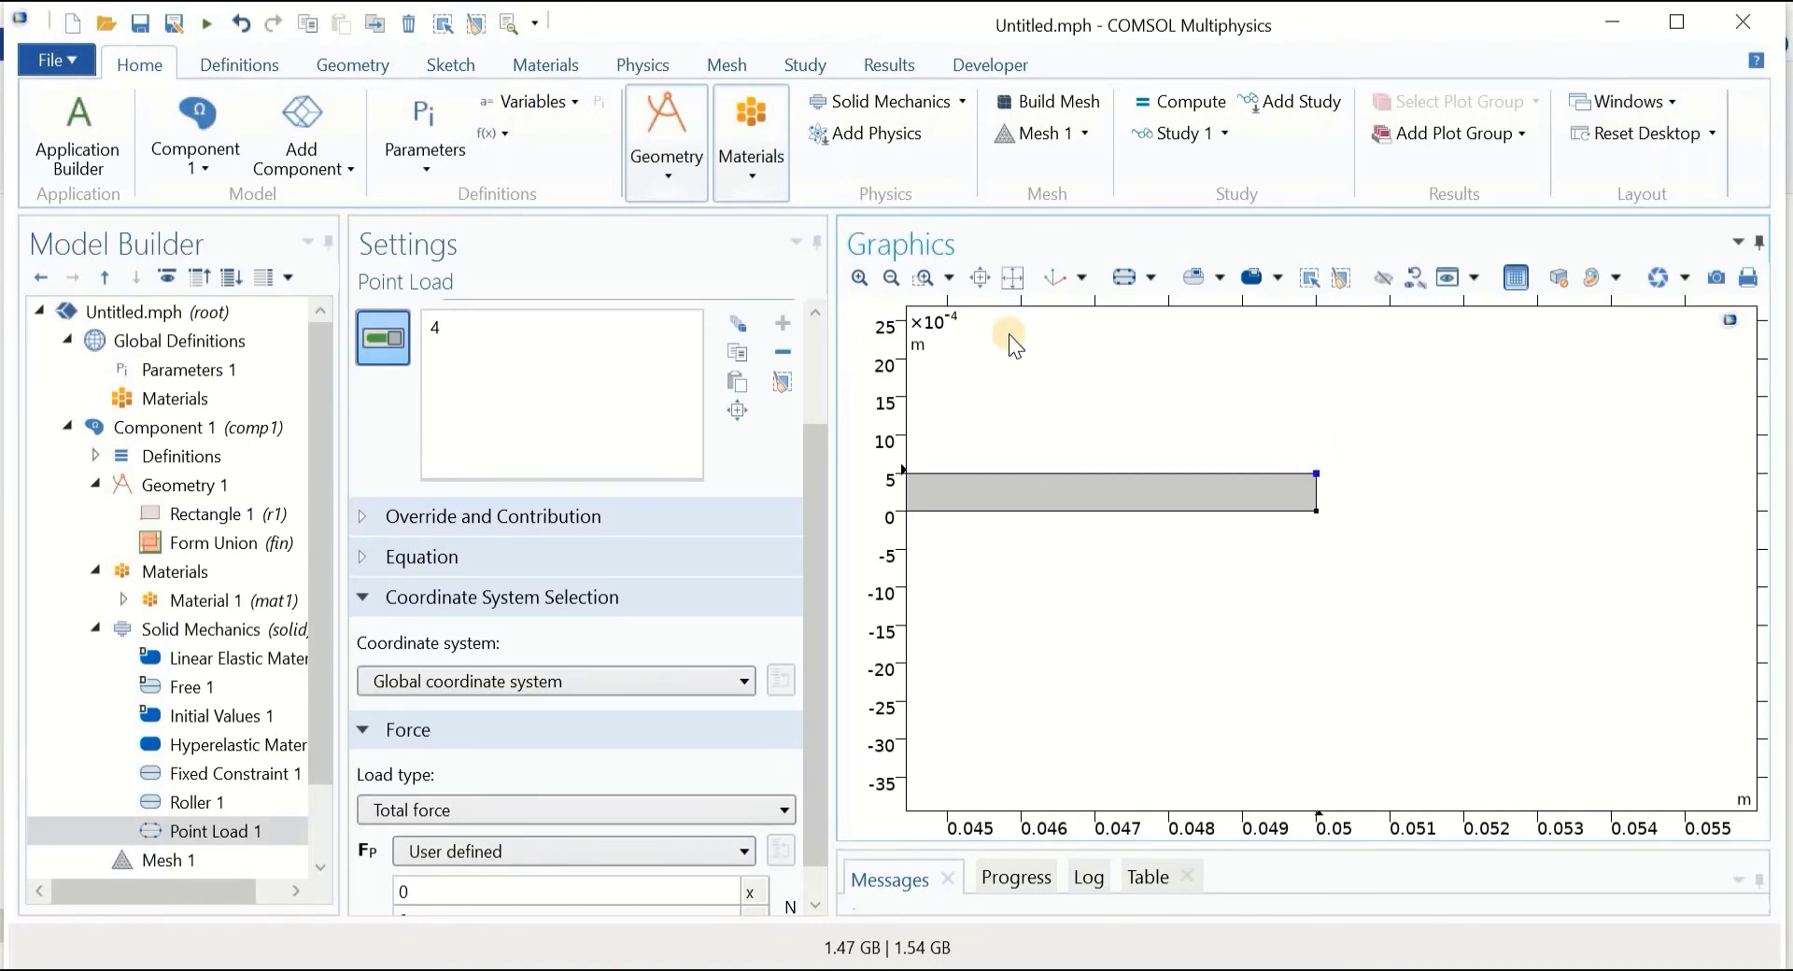
click(1012, 280)
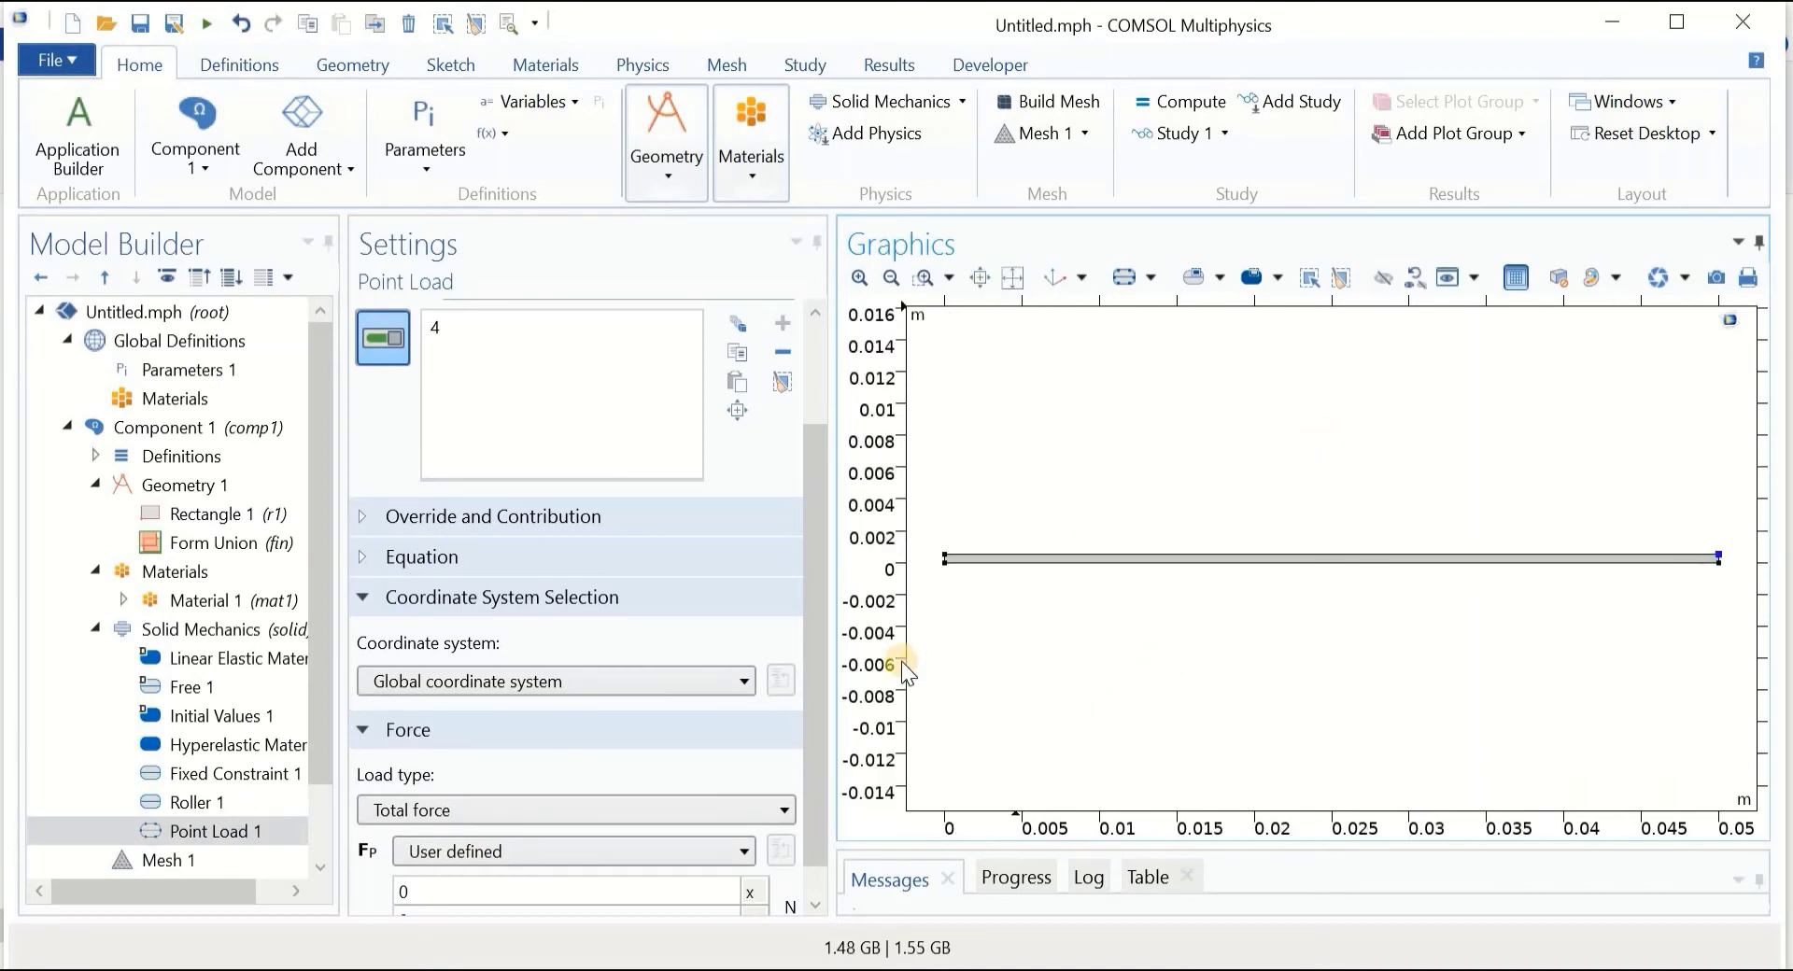
Set the x-component of the point load's total force to -f.
scroll(817, 691, down, 1)
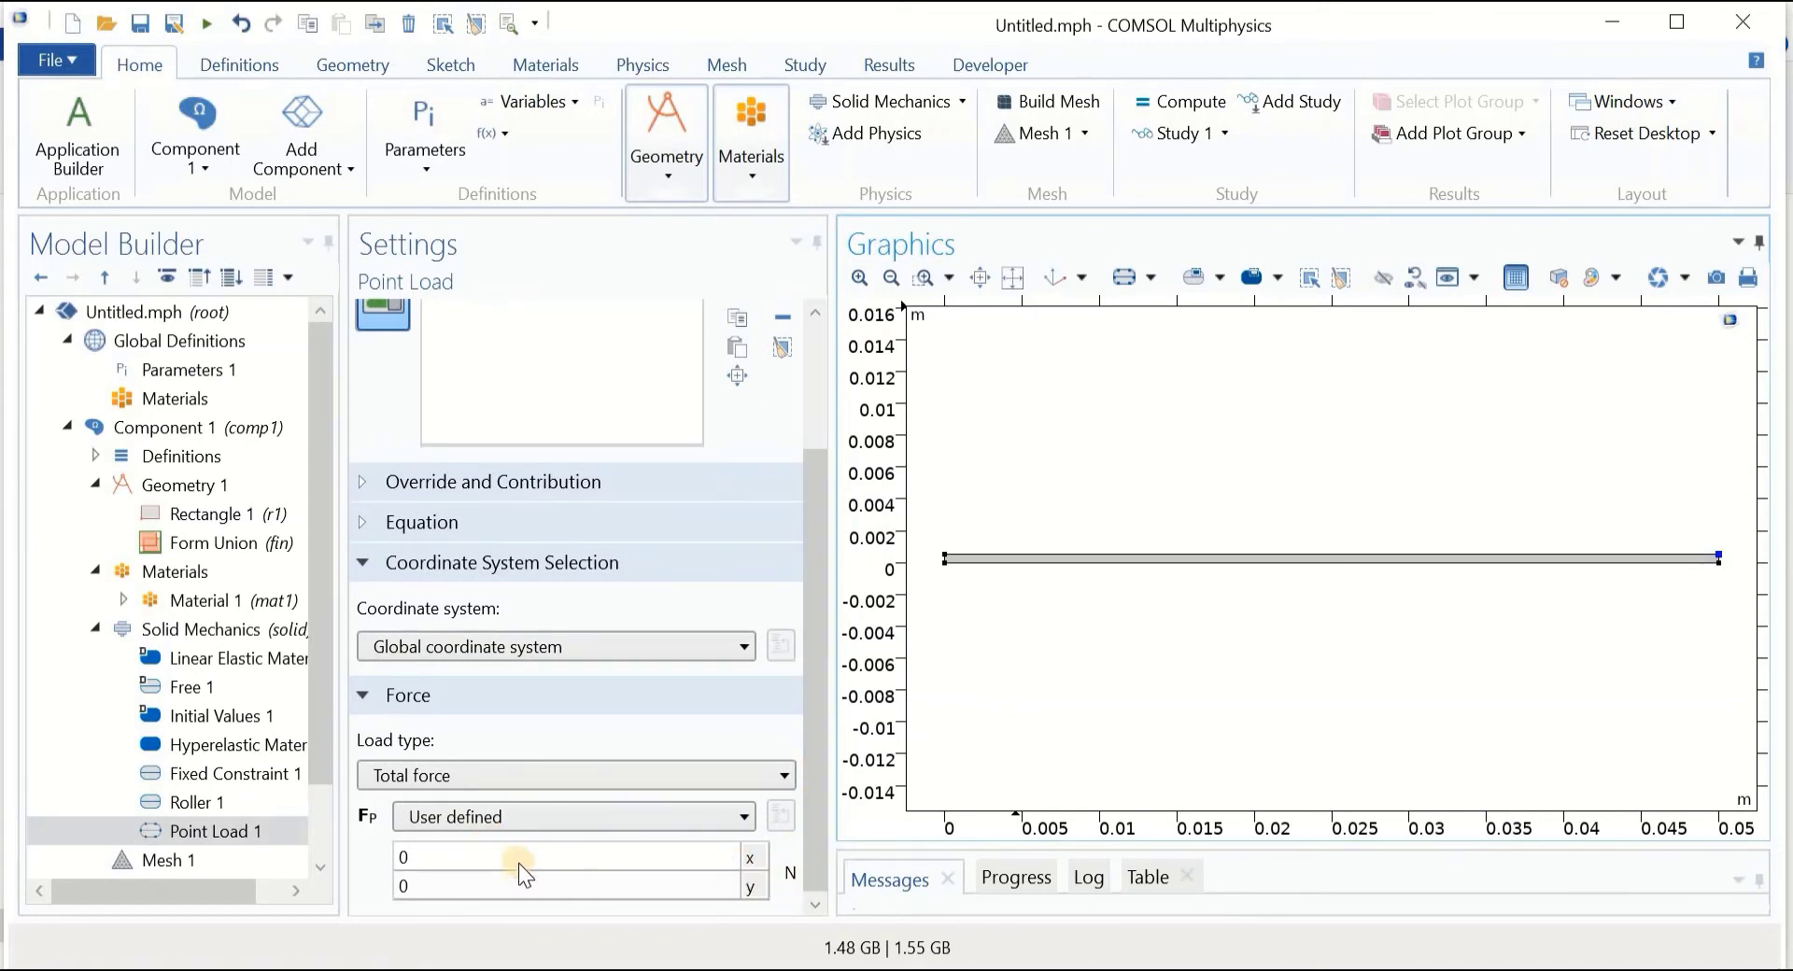
double_click(467, 850)
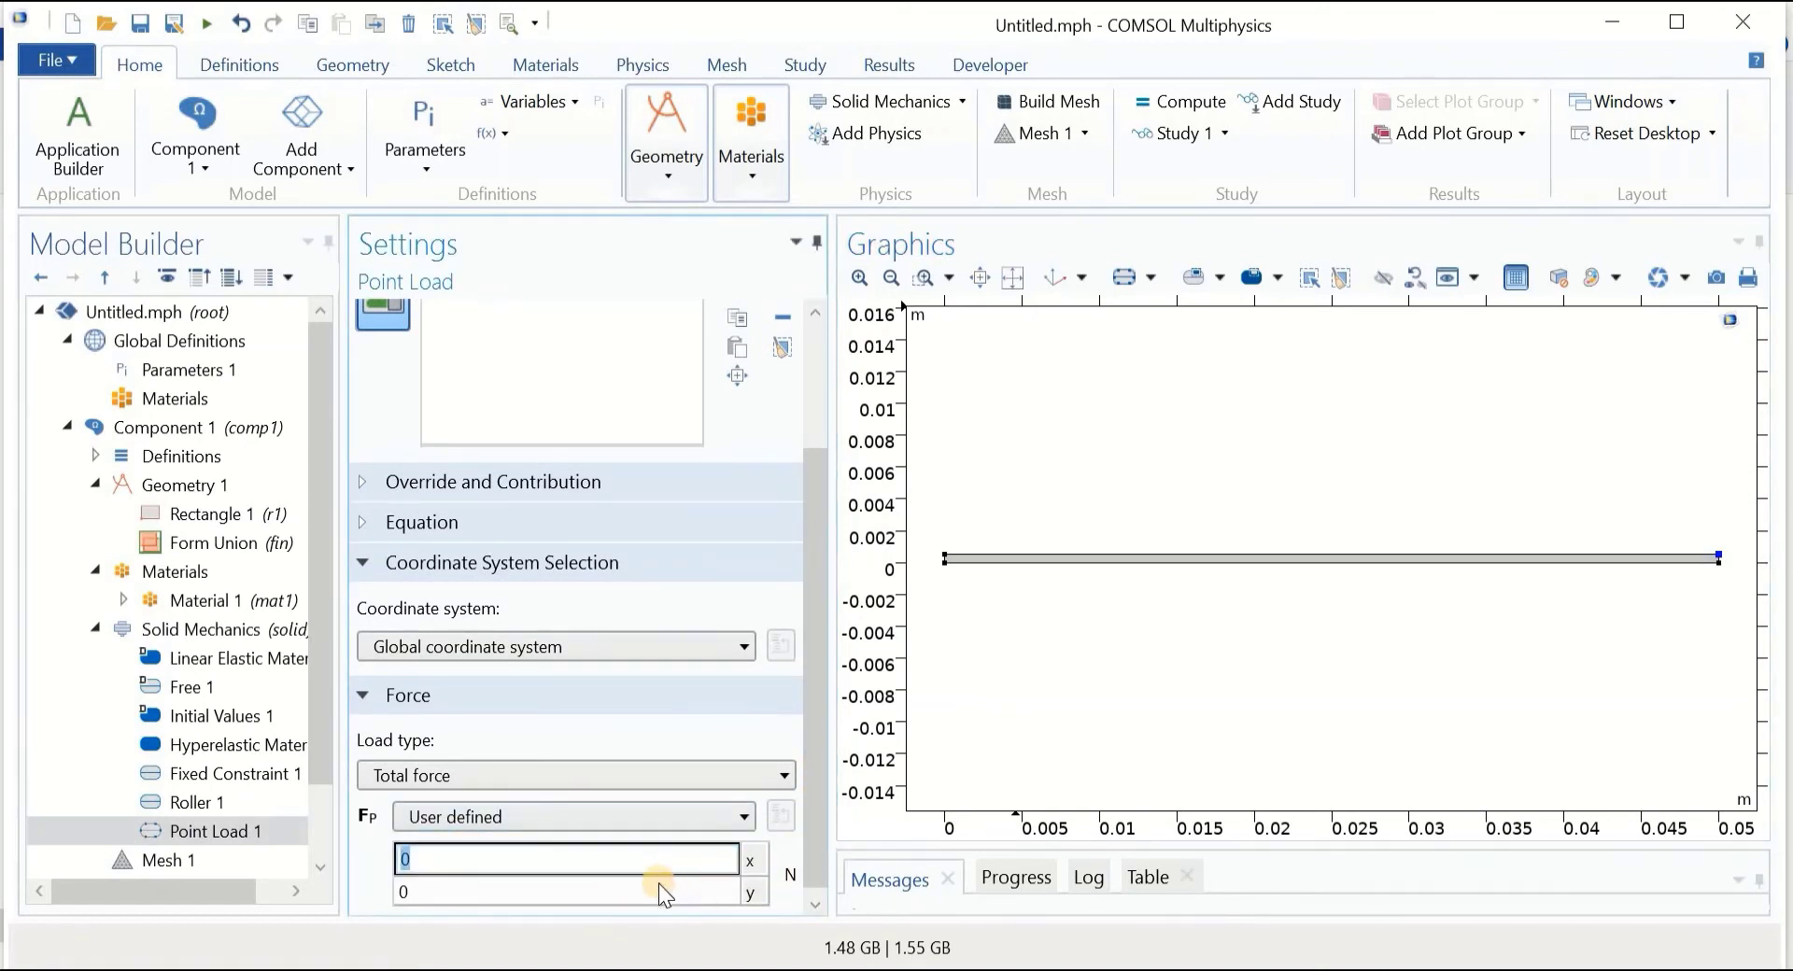
text(-f)
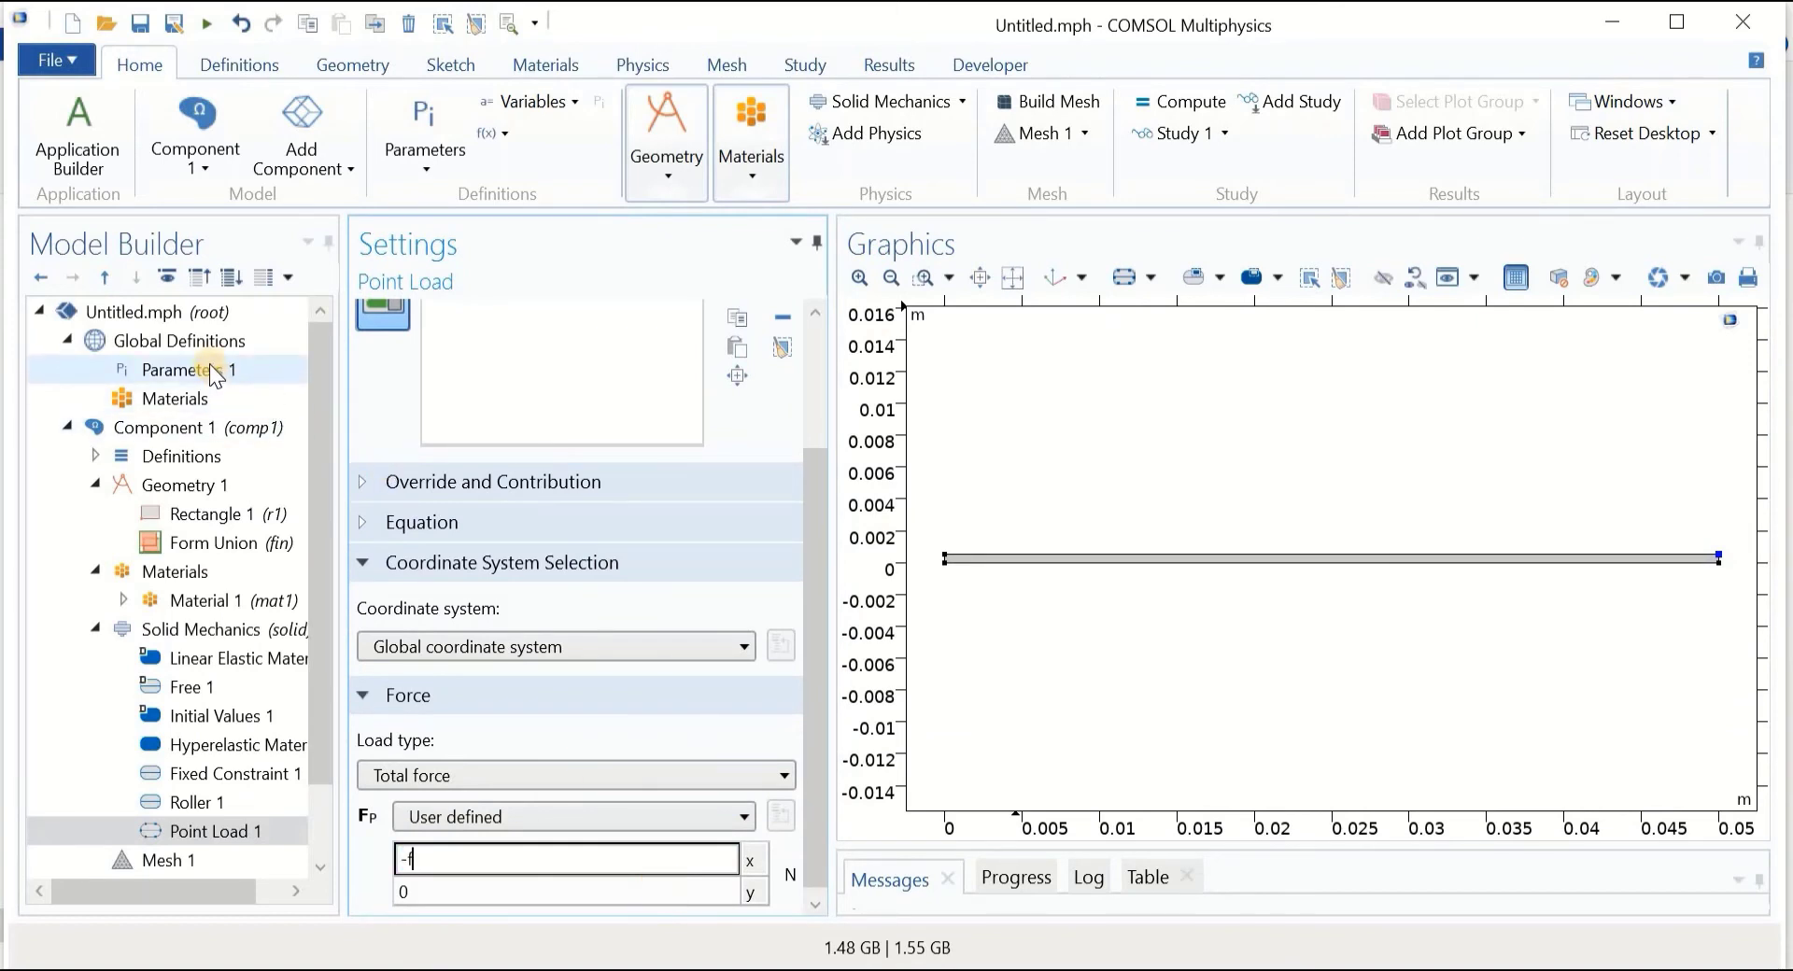
click(1010, 717)
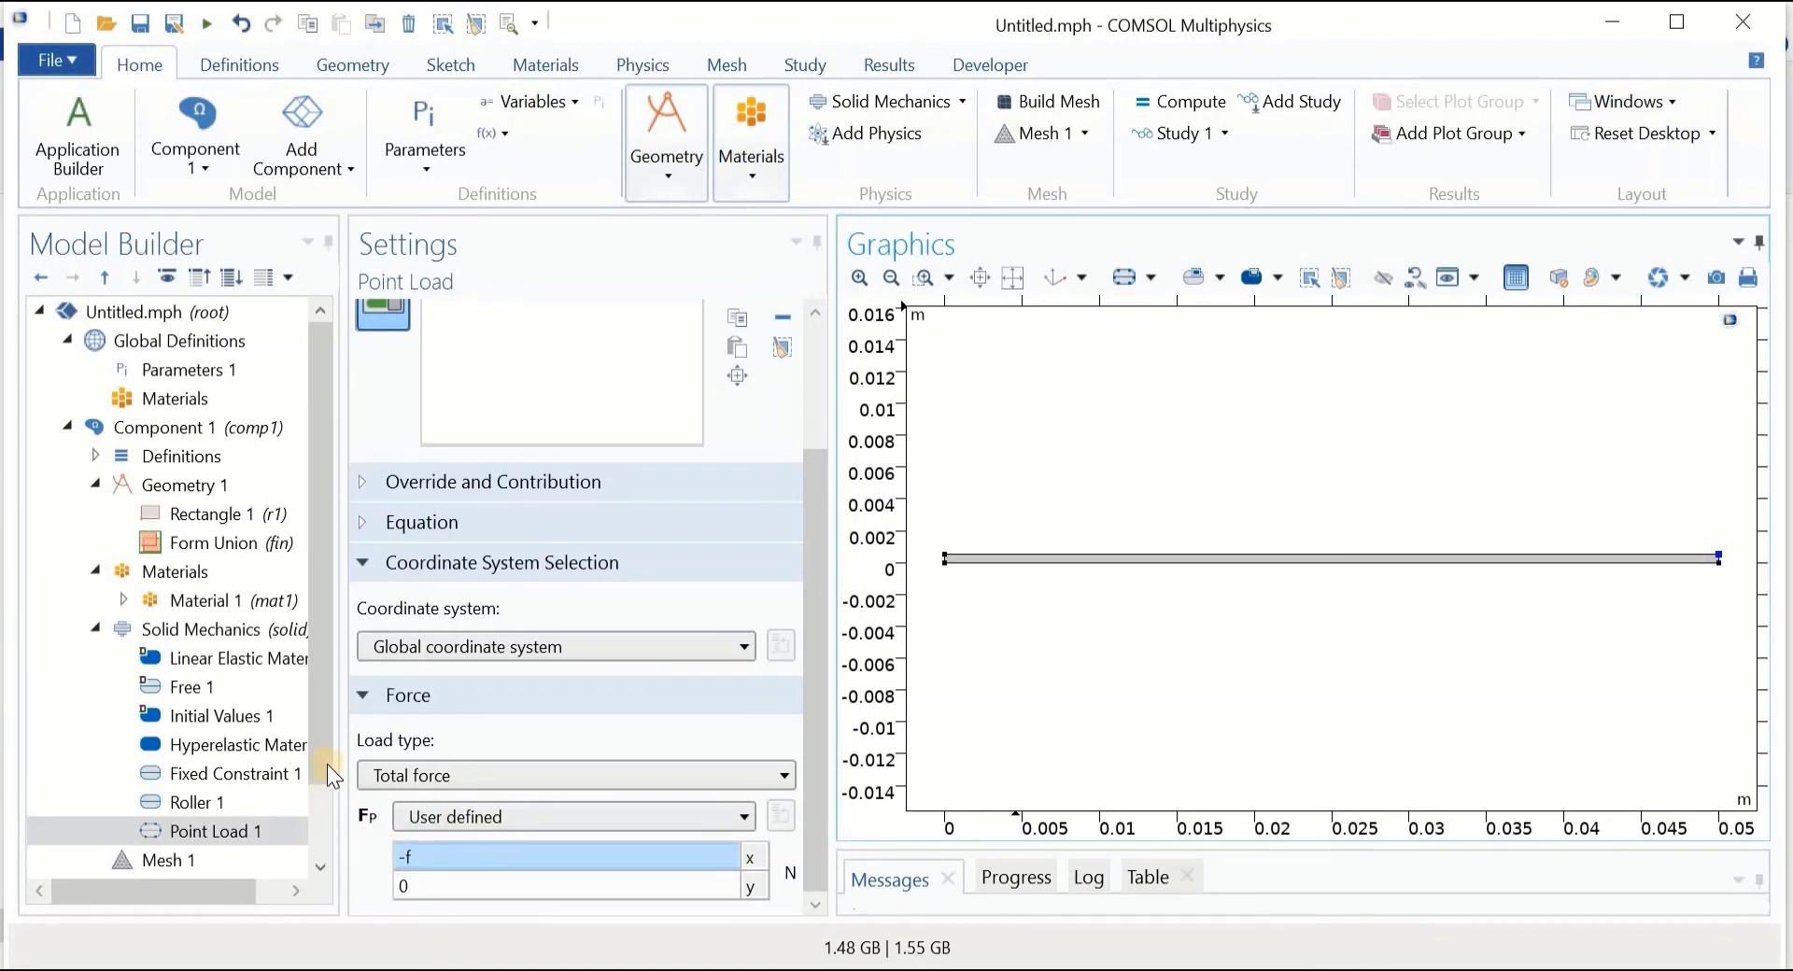
Set the physics-controlled mesh element size to Finer and build the mesh.
scroll(318, 825, down, 3)
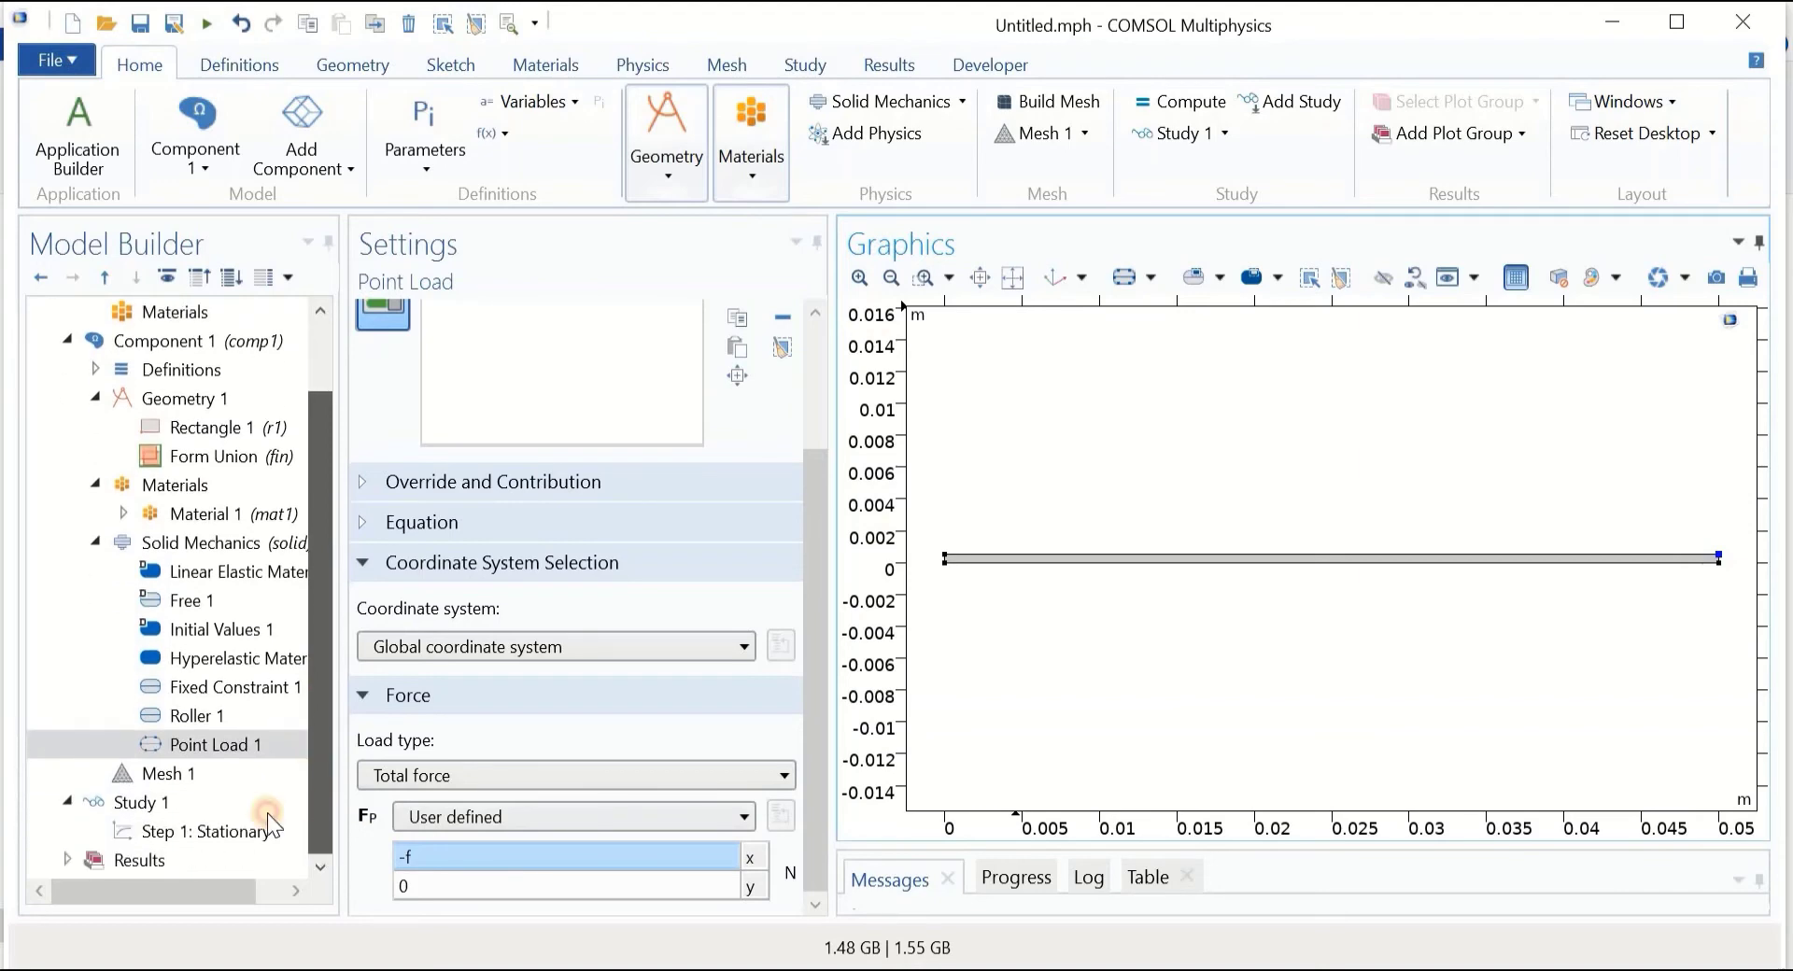
click(201, 776)
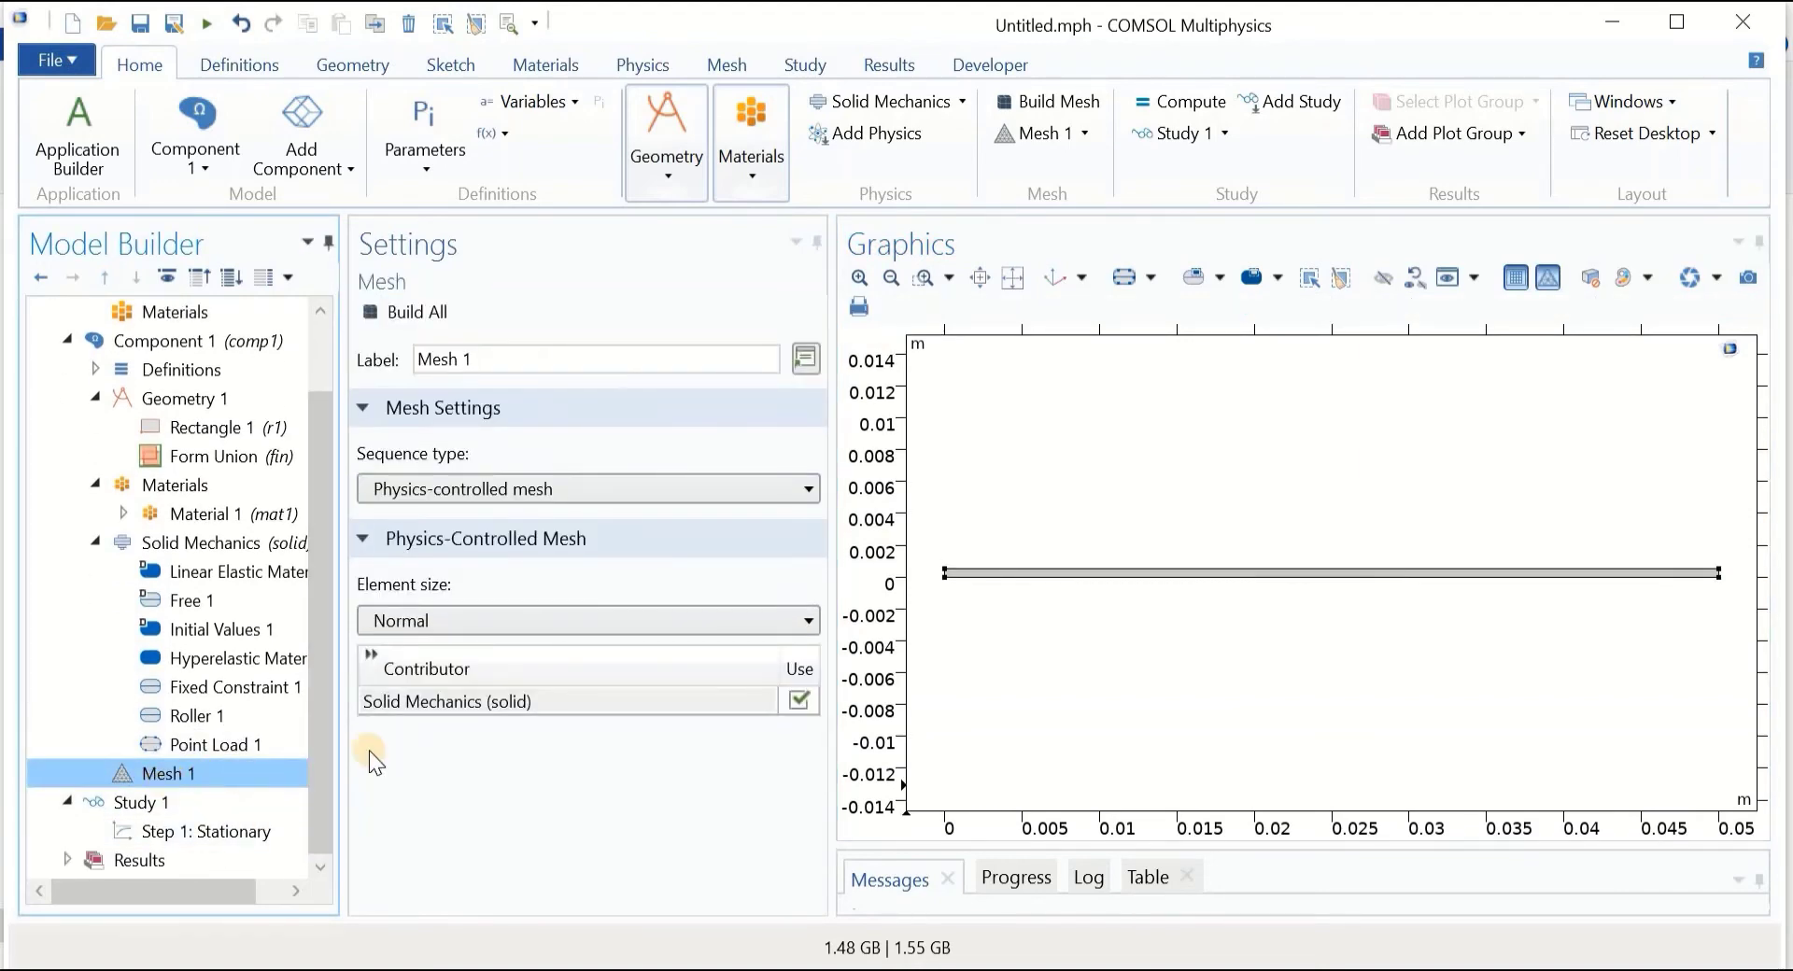
click(457, 621)
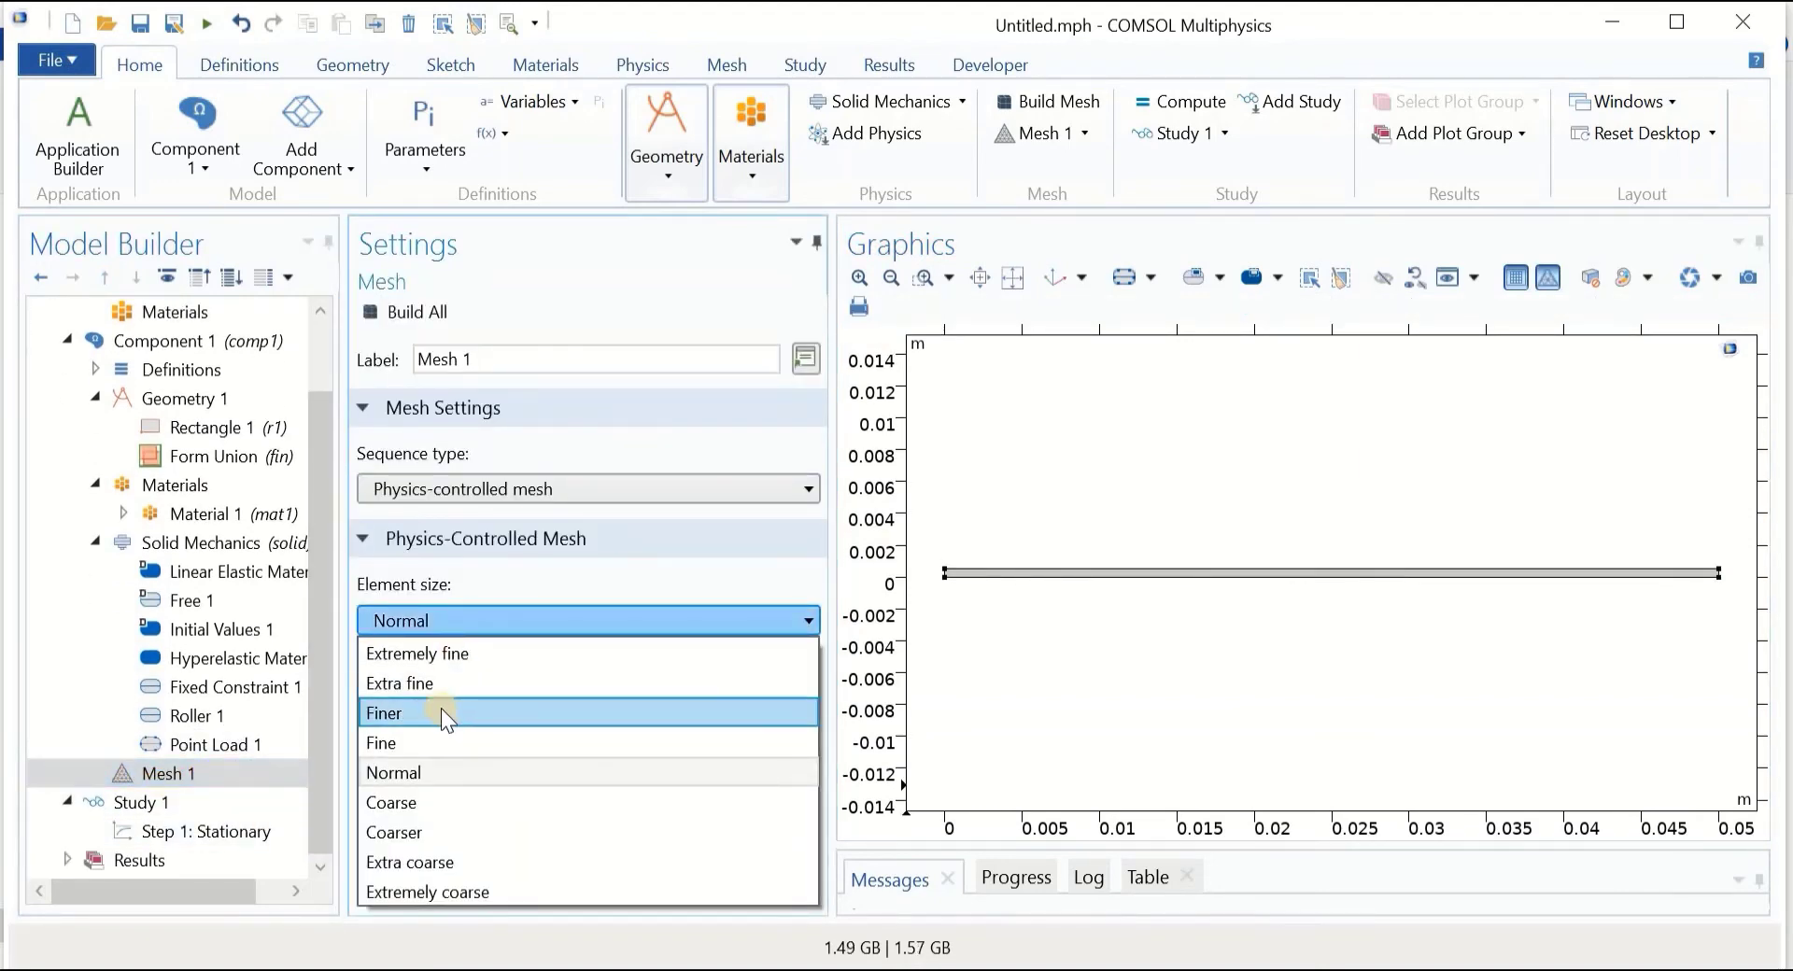
click(441, 711)
click(380, 306)
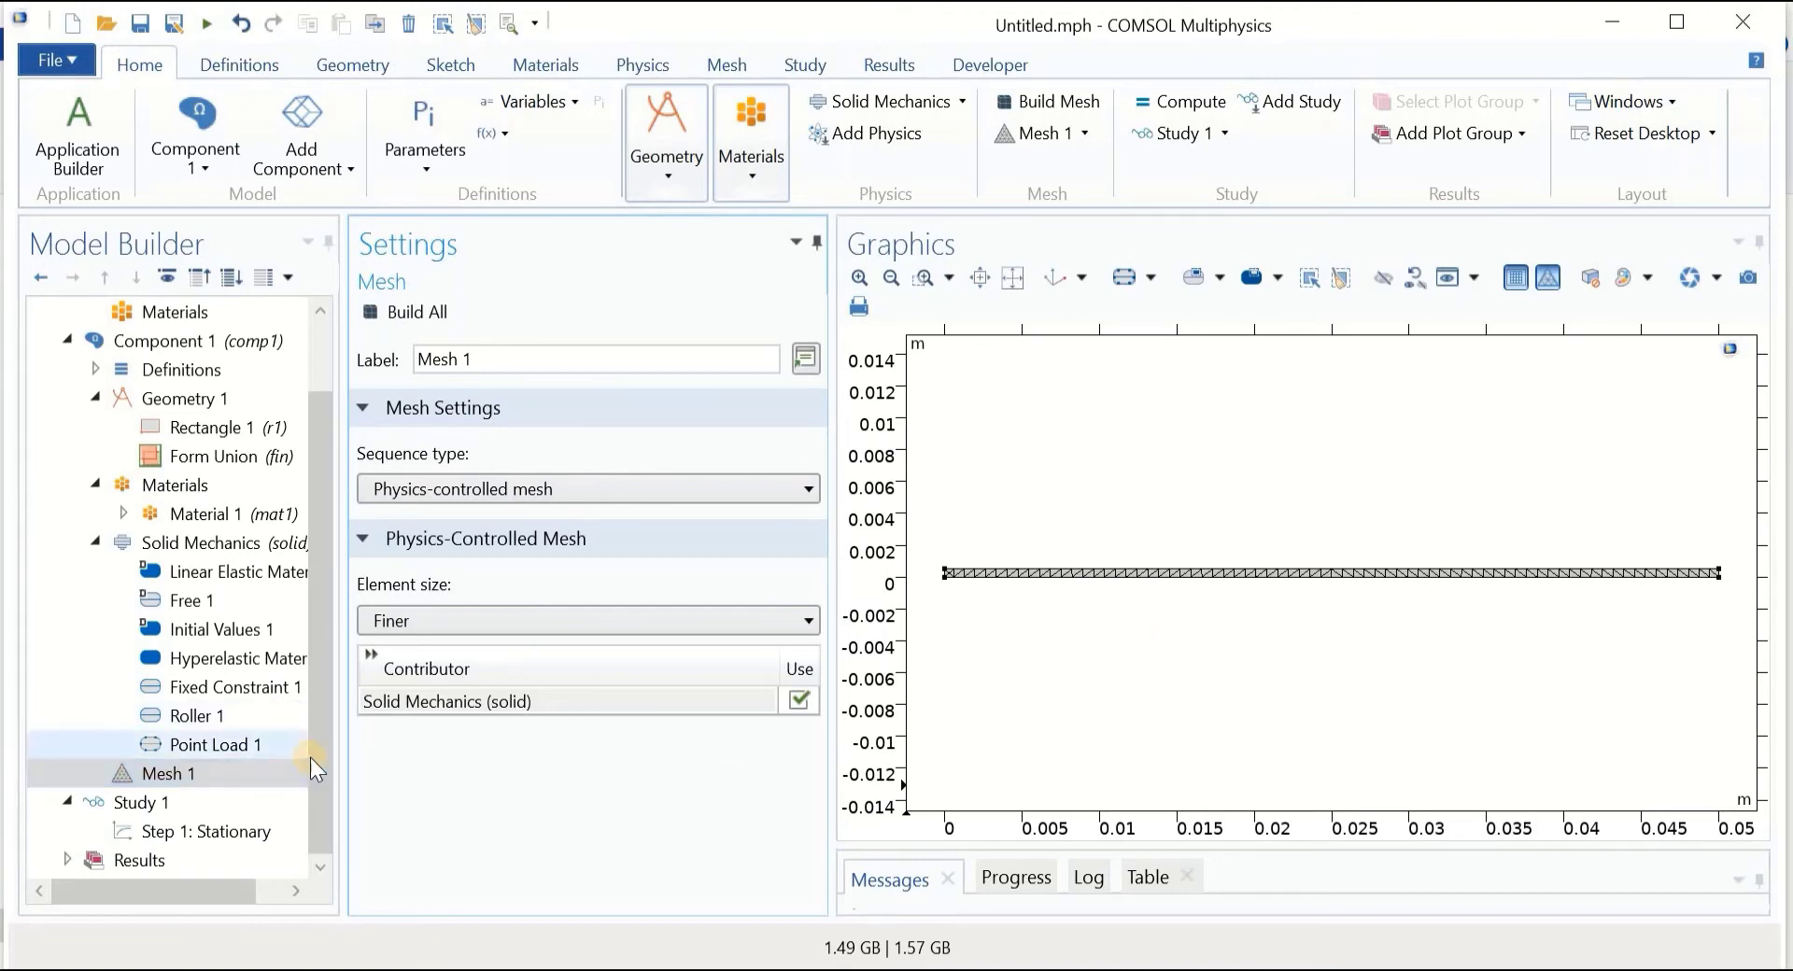
Enable an auxiliary sweep in the Stationary study step and add parameter f to it.
click(141, 803)
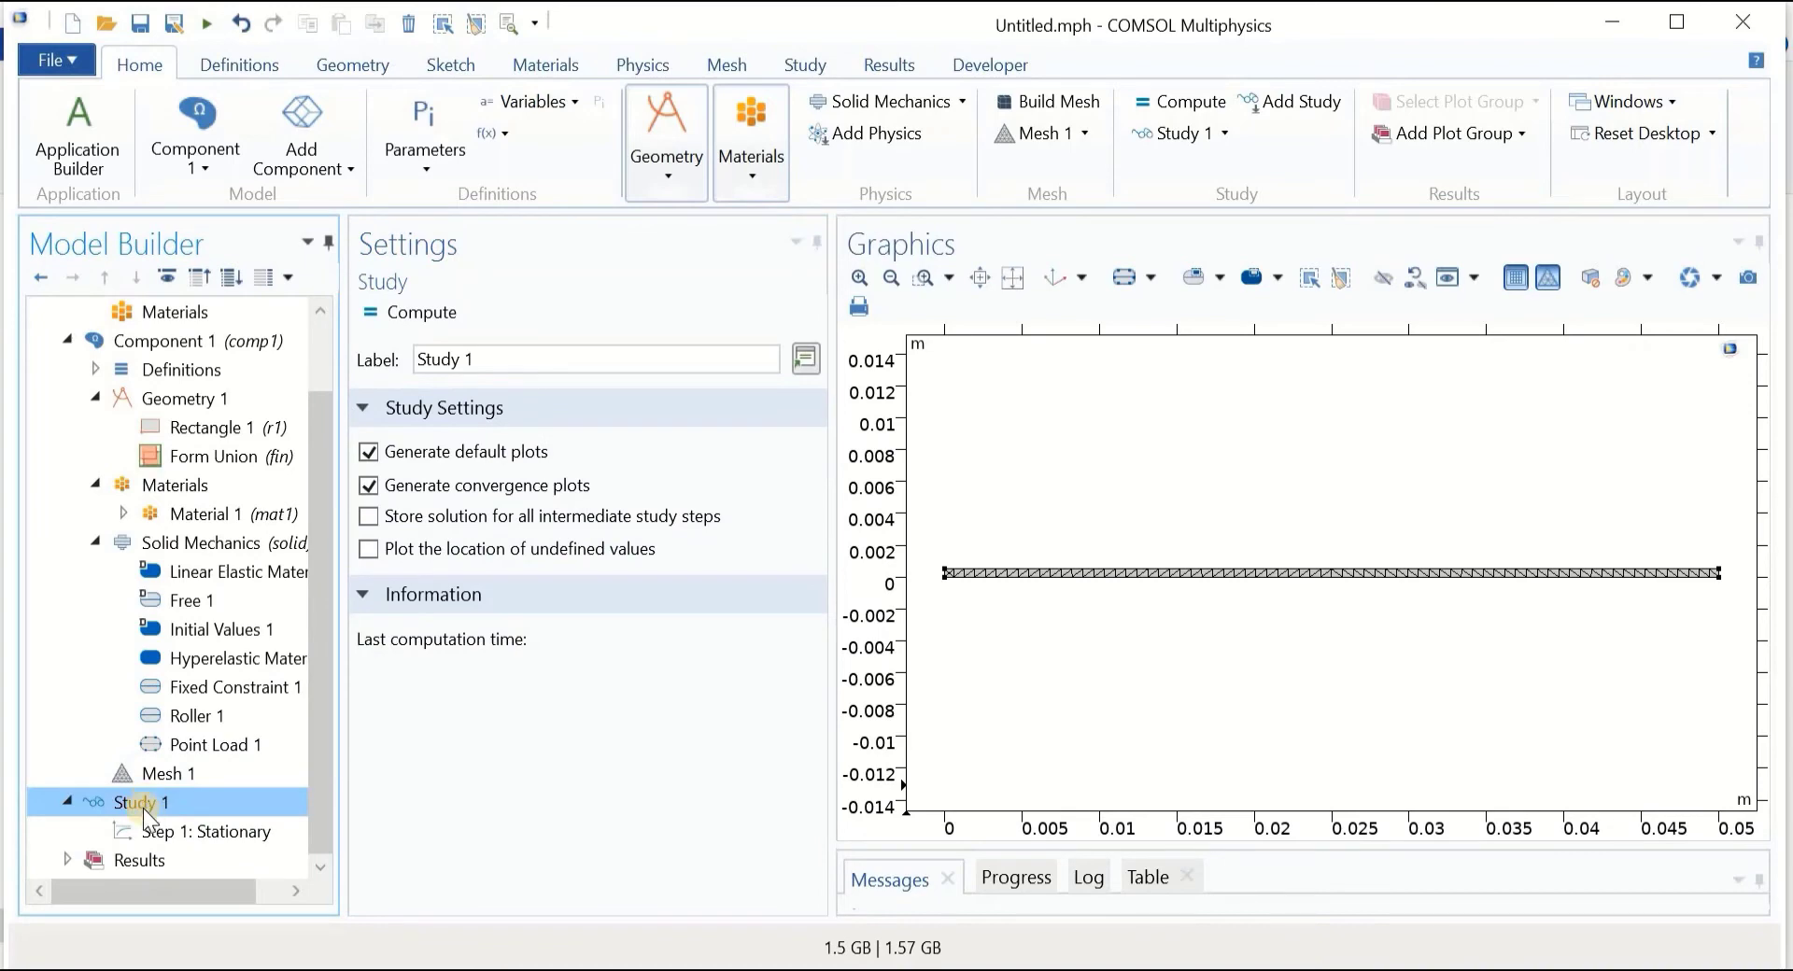
click(185, 826)
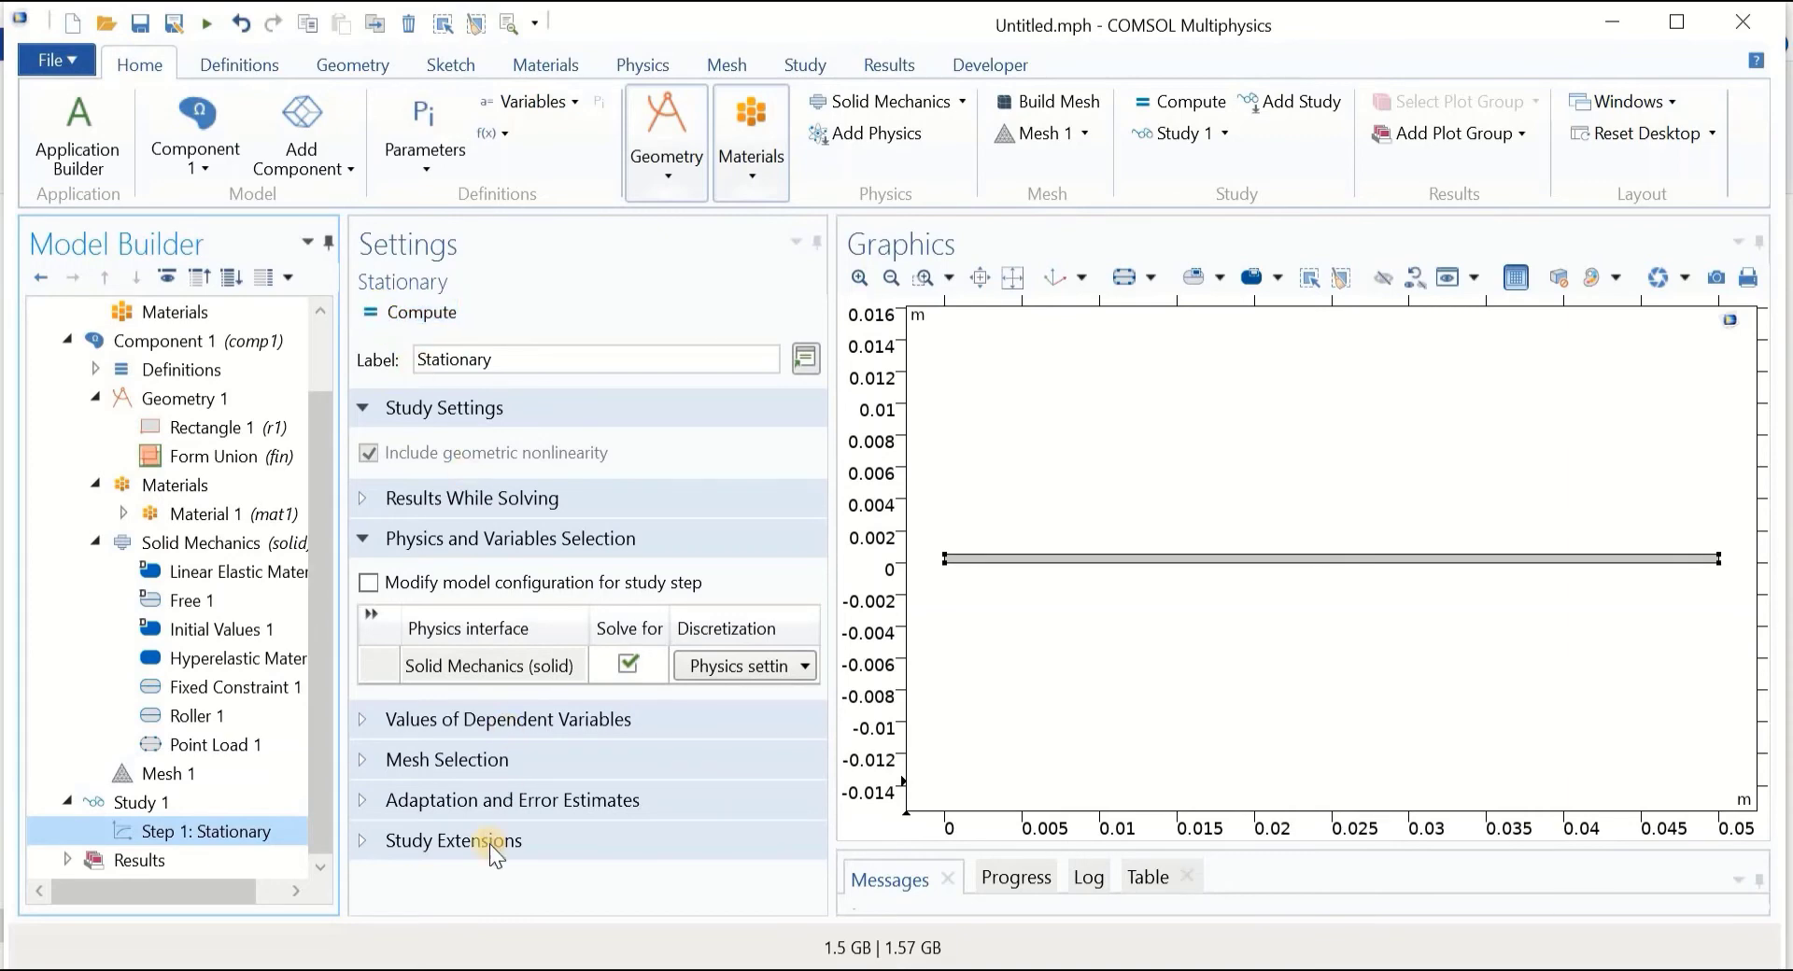
click(364, 839)
scroll(785, 629, down, 5)
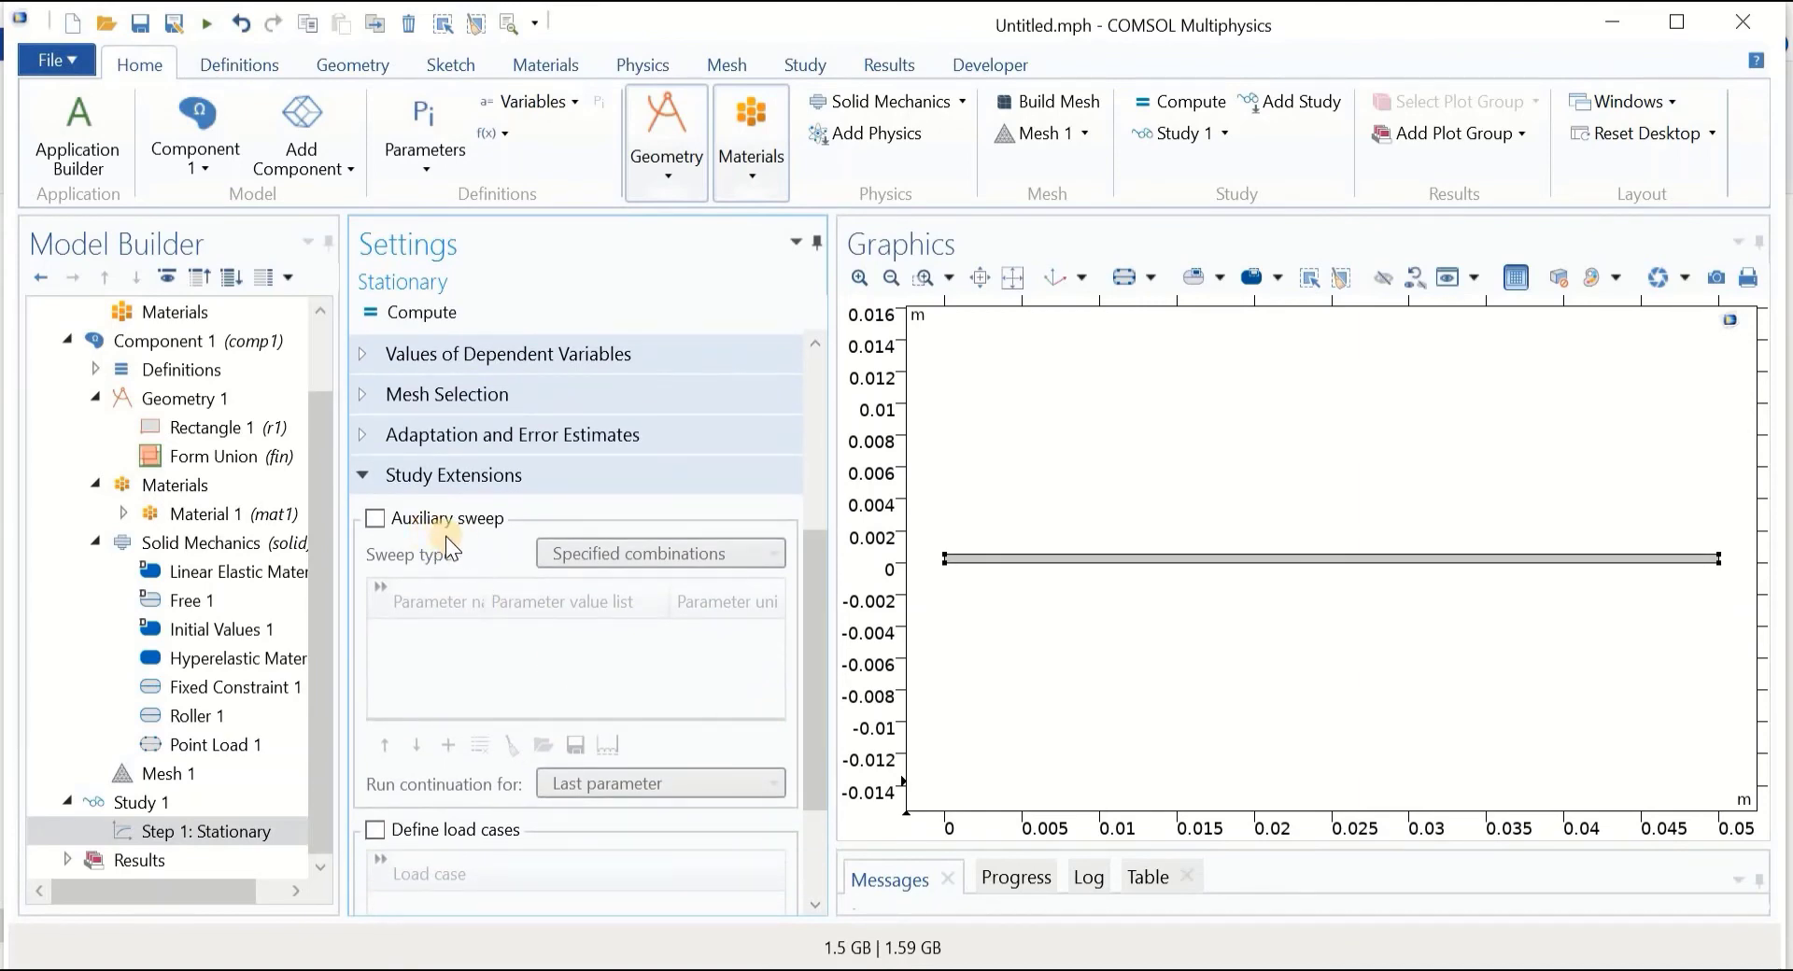
click(374, 518)
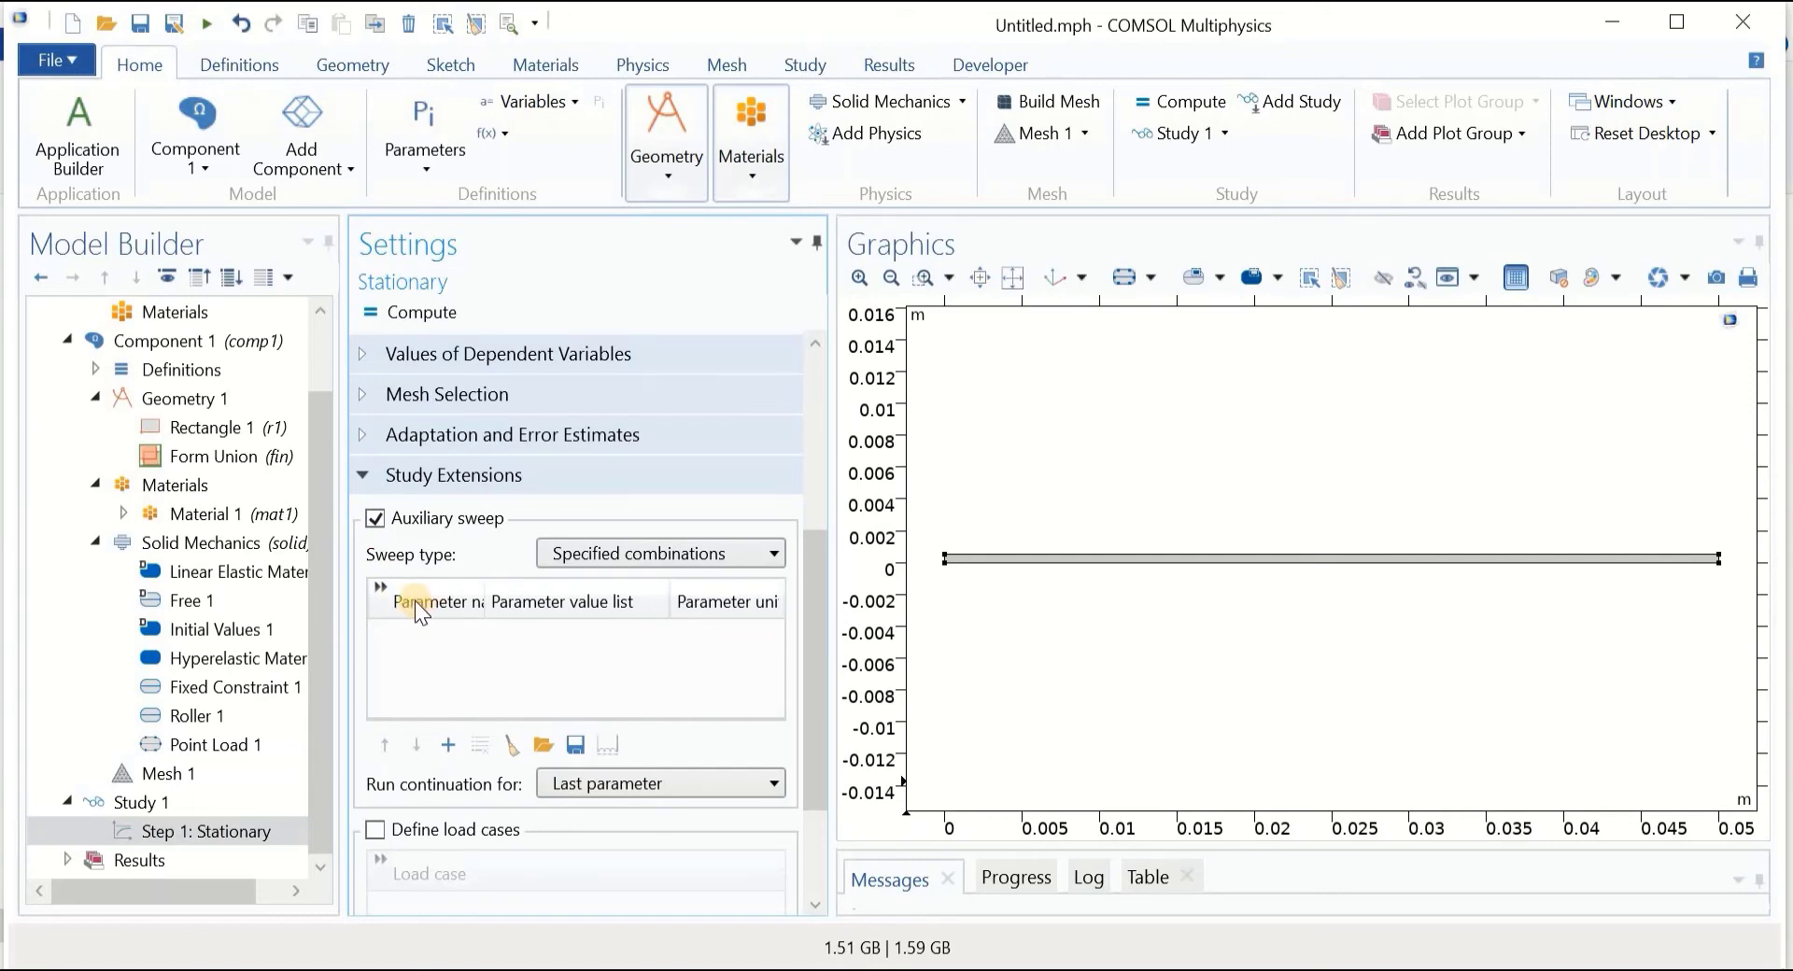
click(445, 749)
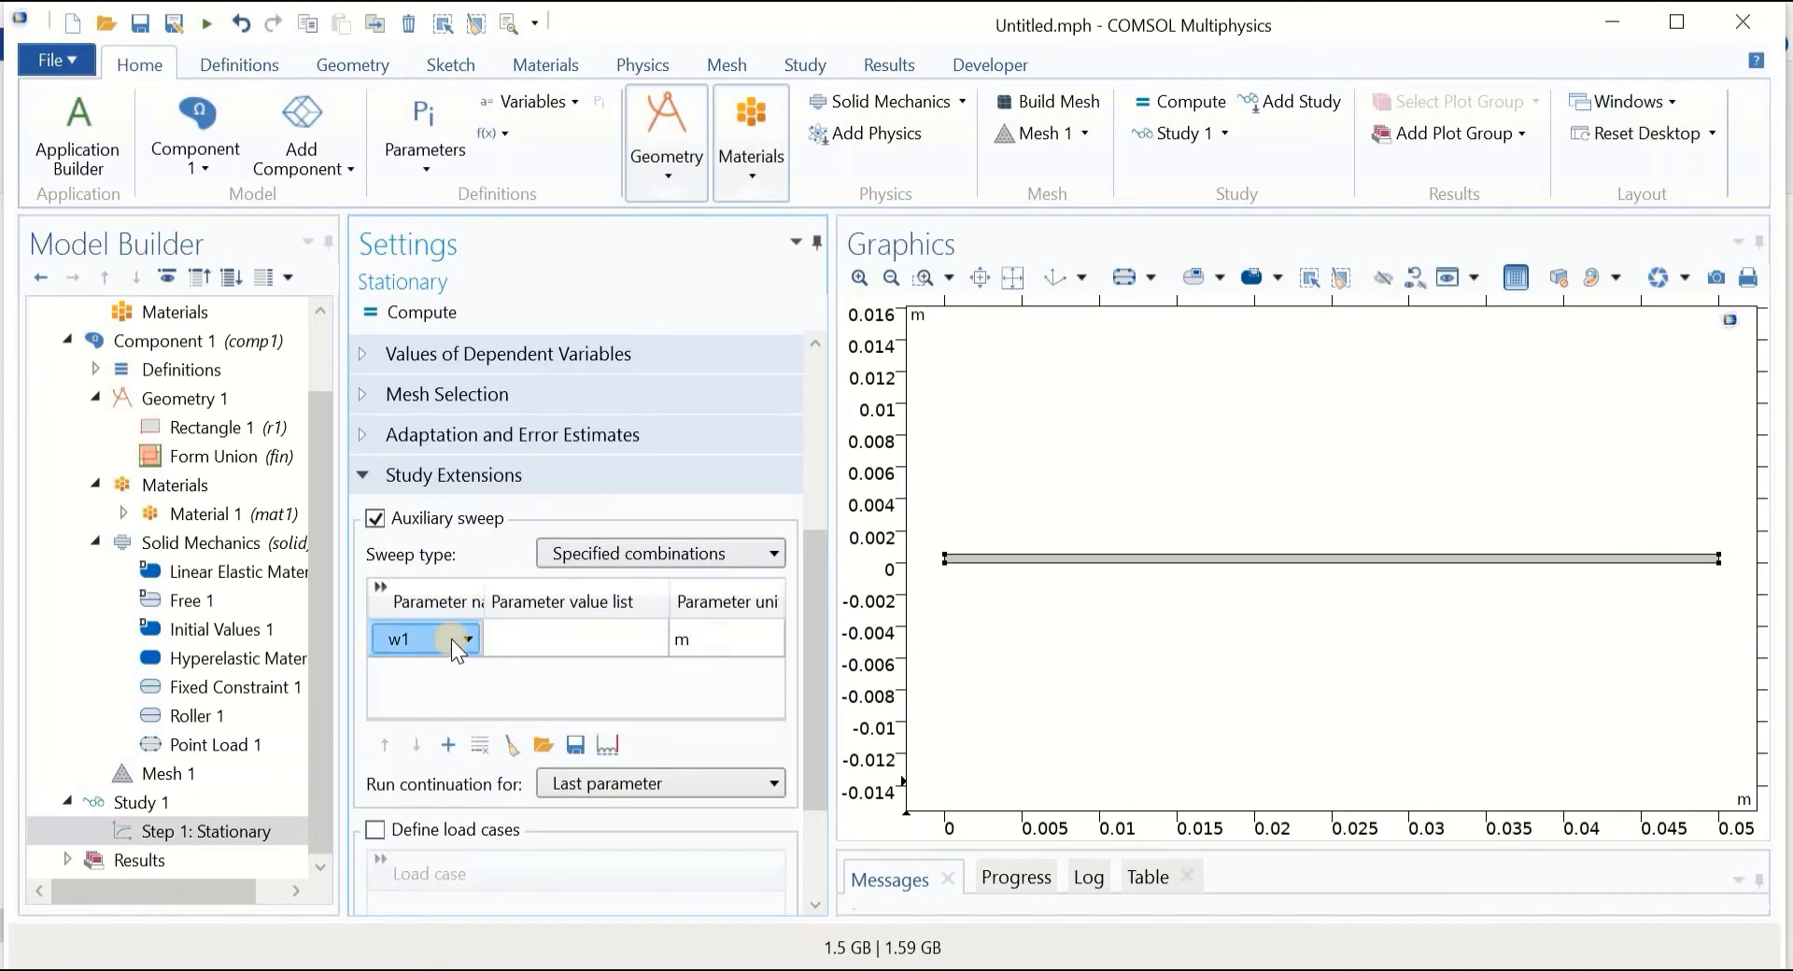
click(452, 640)
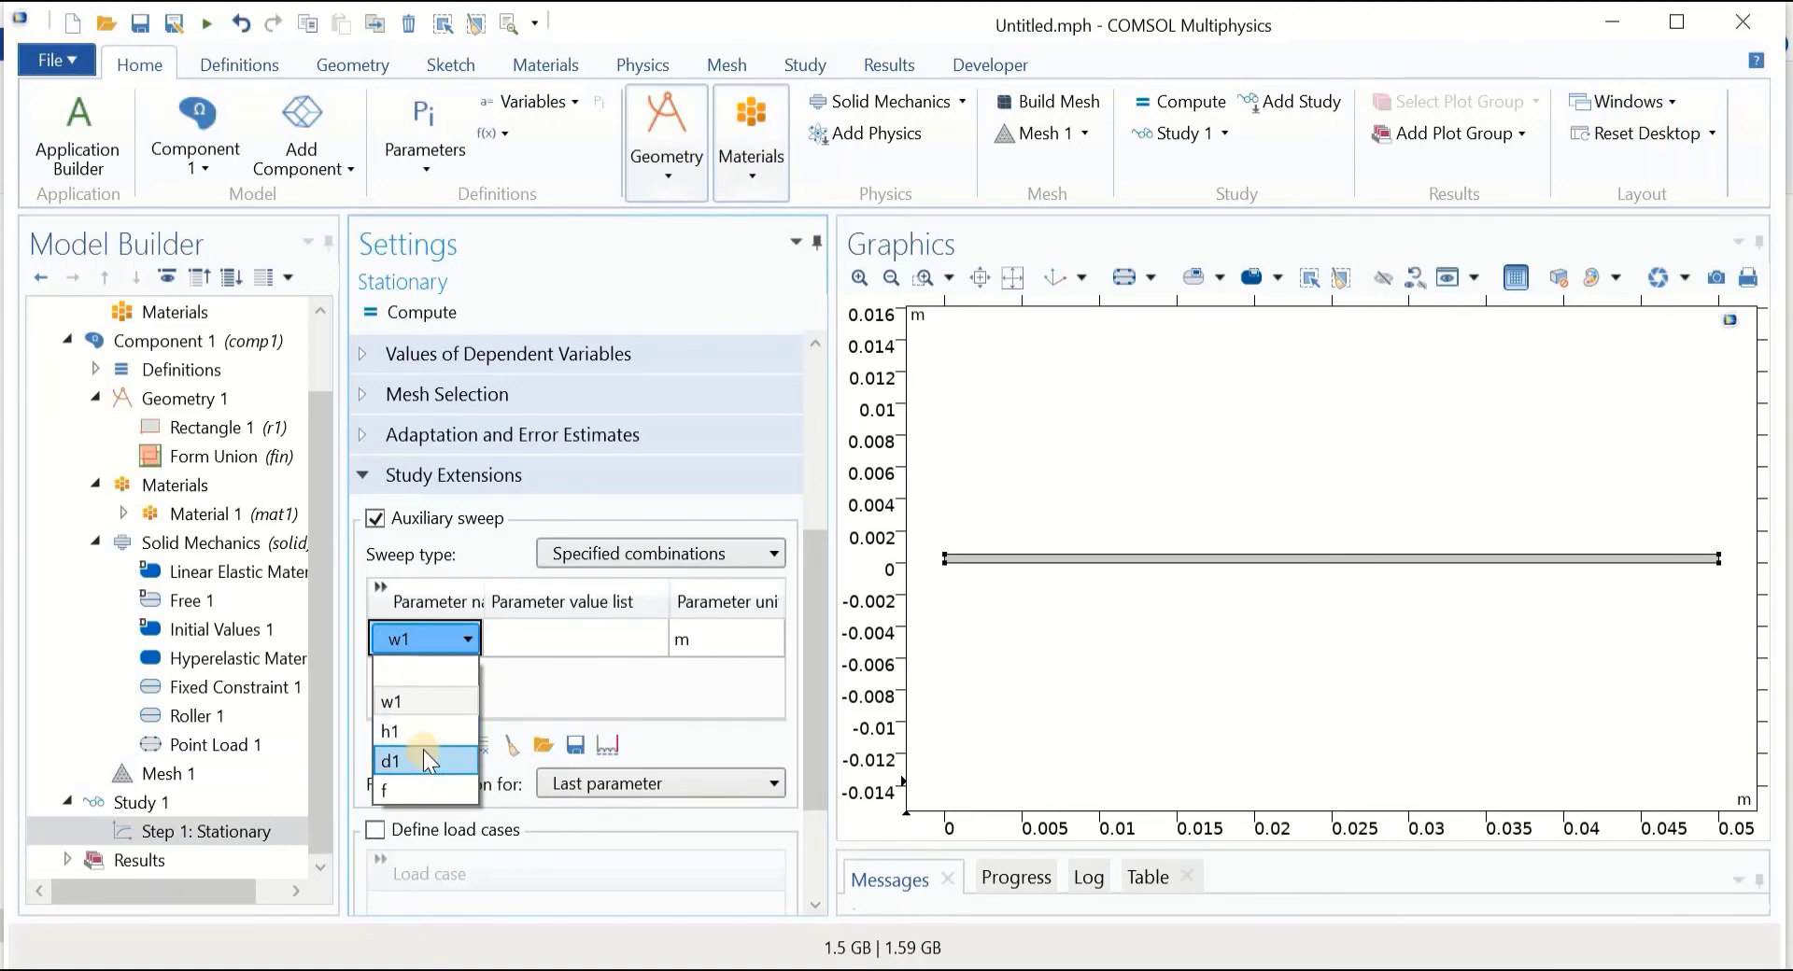
click(419, 794)
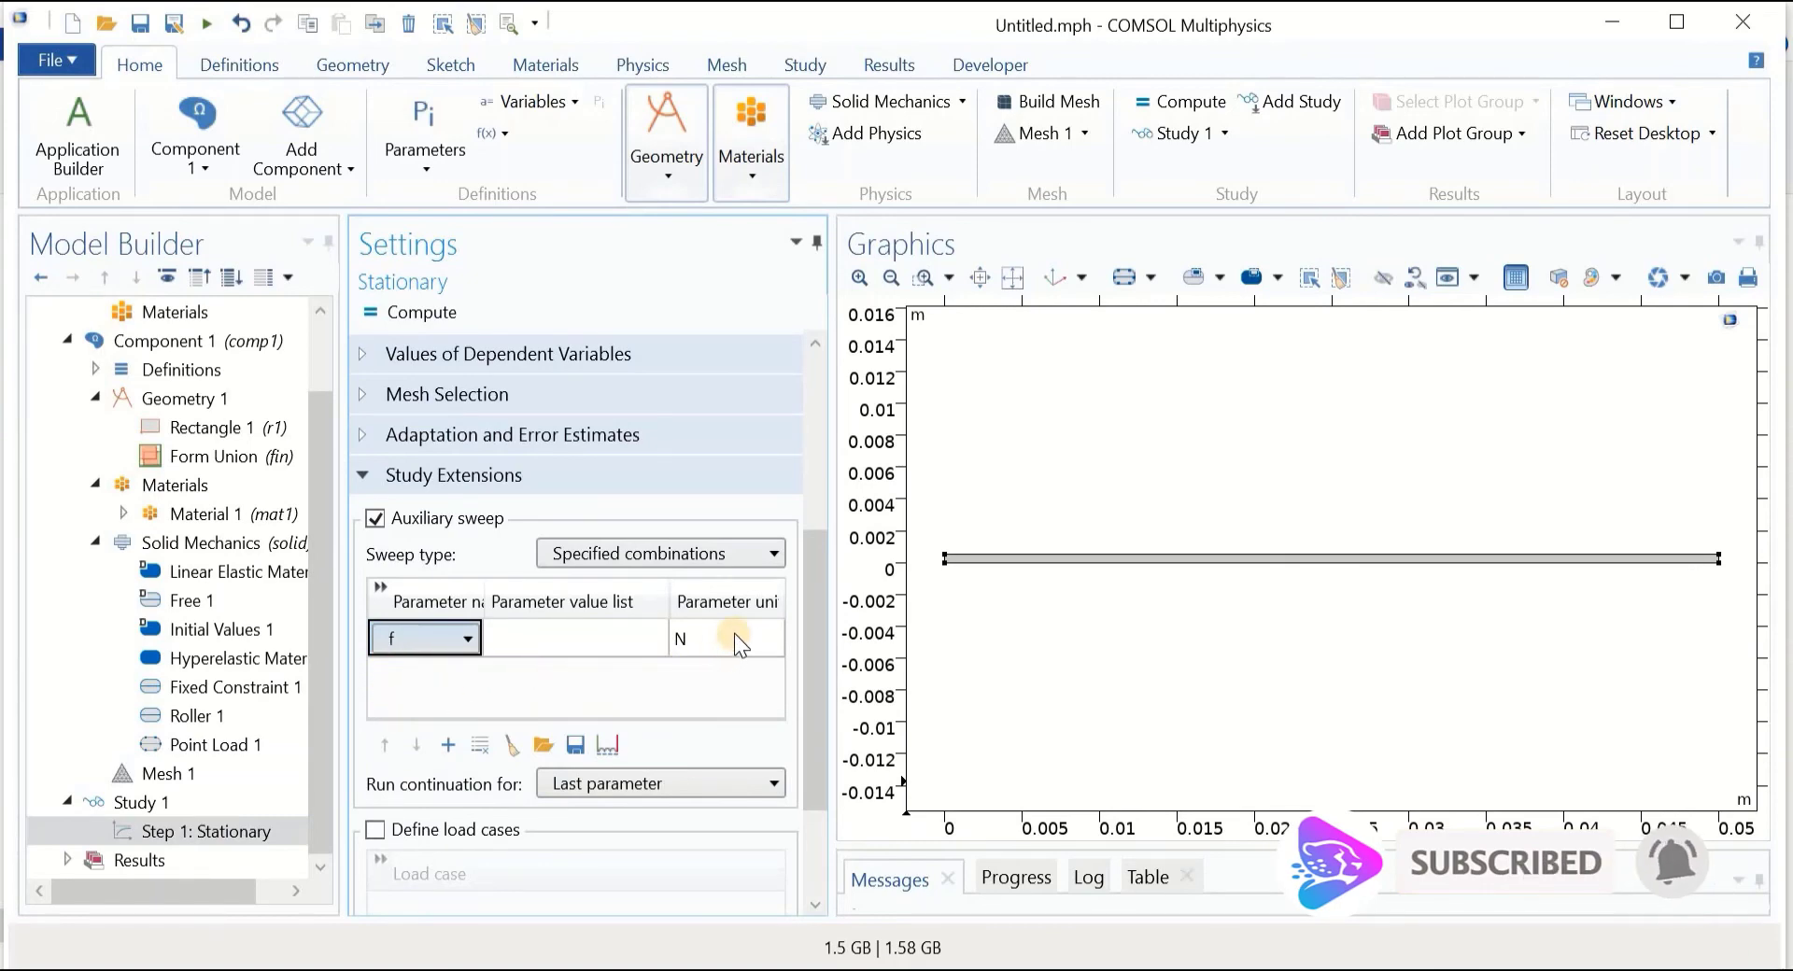
Enter range(0,0.0001,0.0025) as the value list for sweep parameter f.
click(555, 640)
click(554, 640)
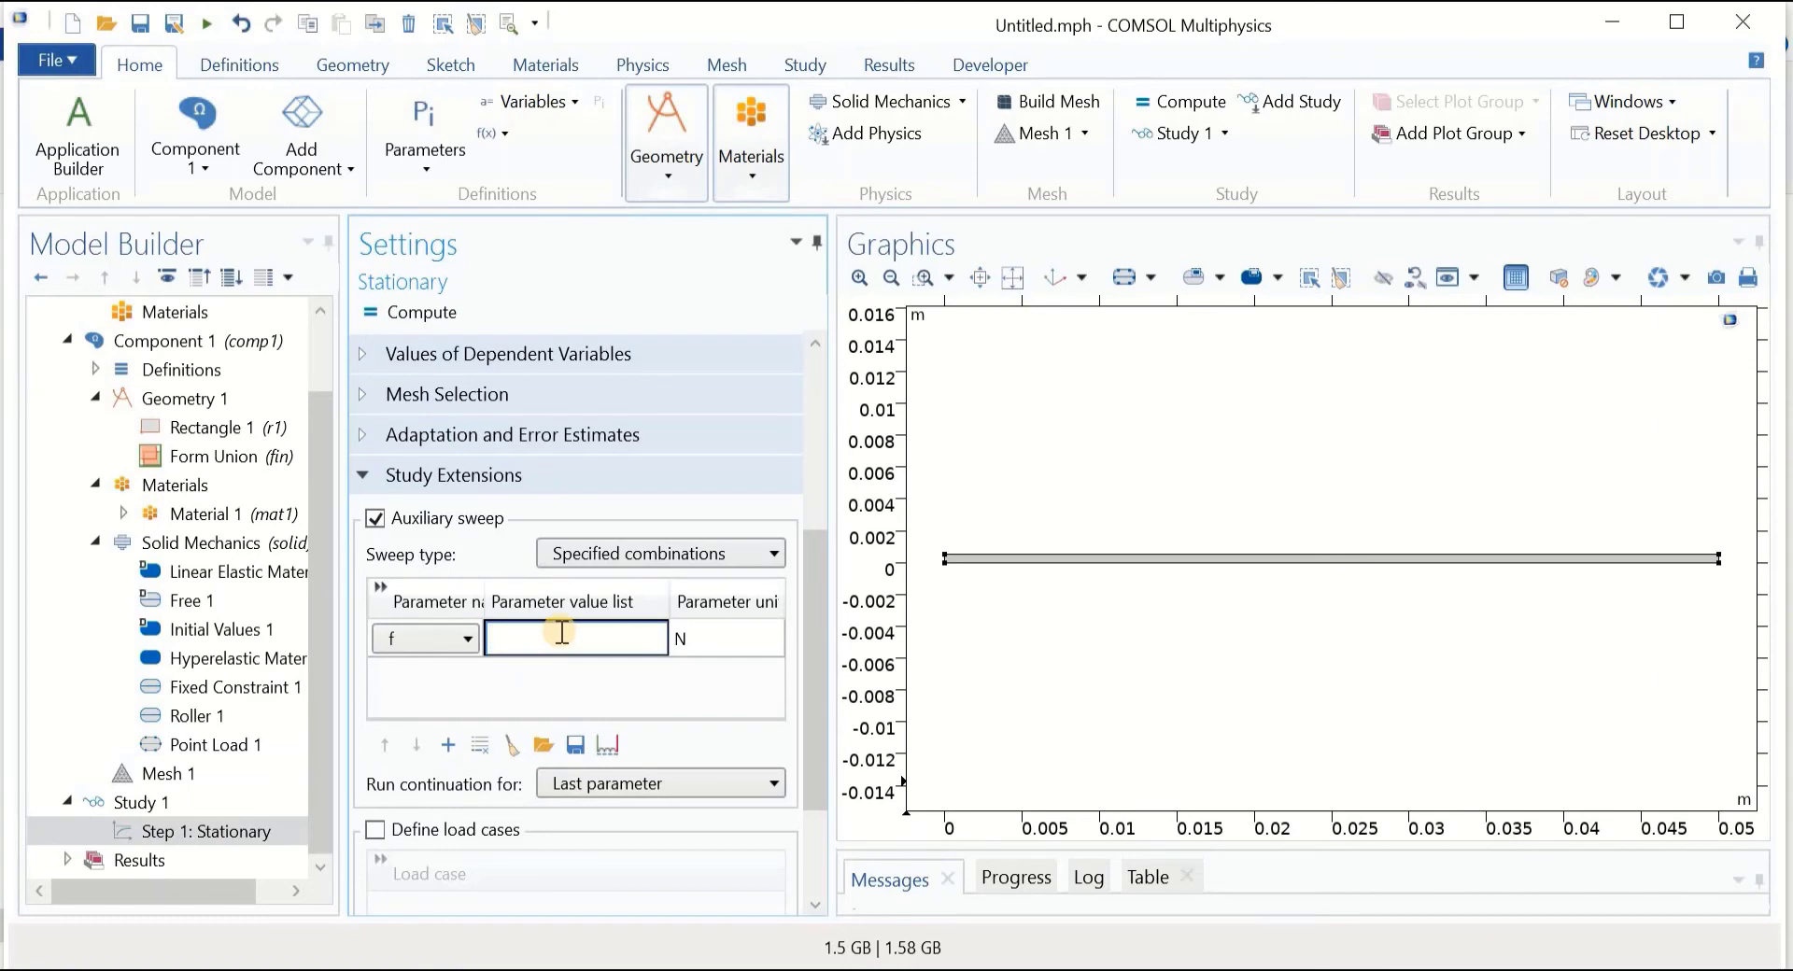
text(range(0,)
text(0.0025))
click(553, 636)
text(0.00)
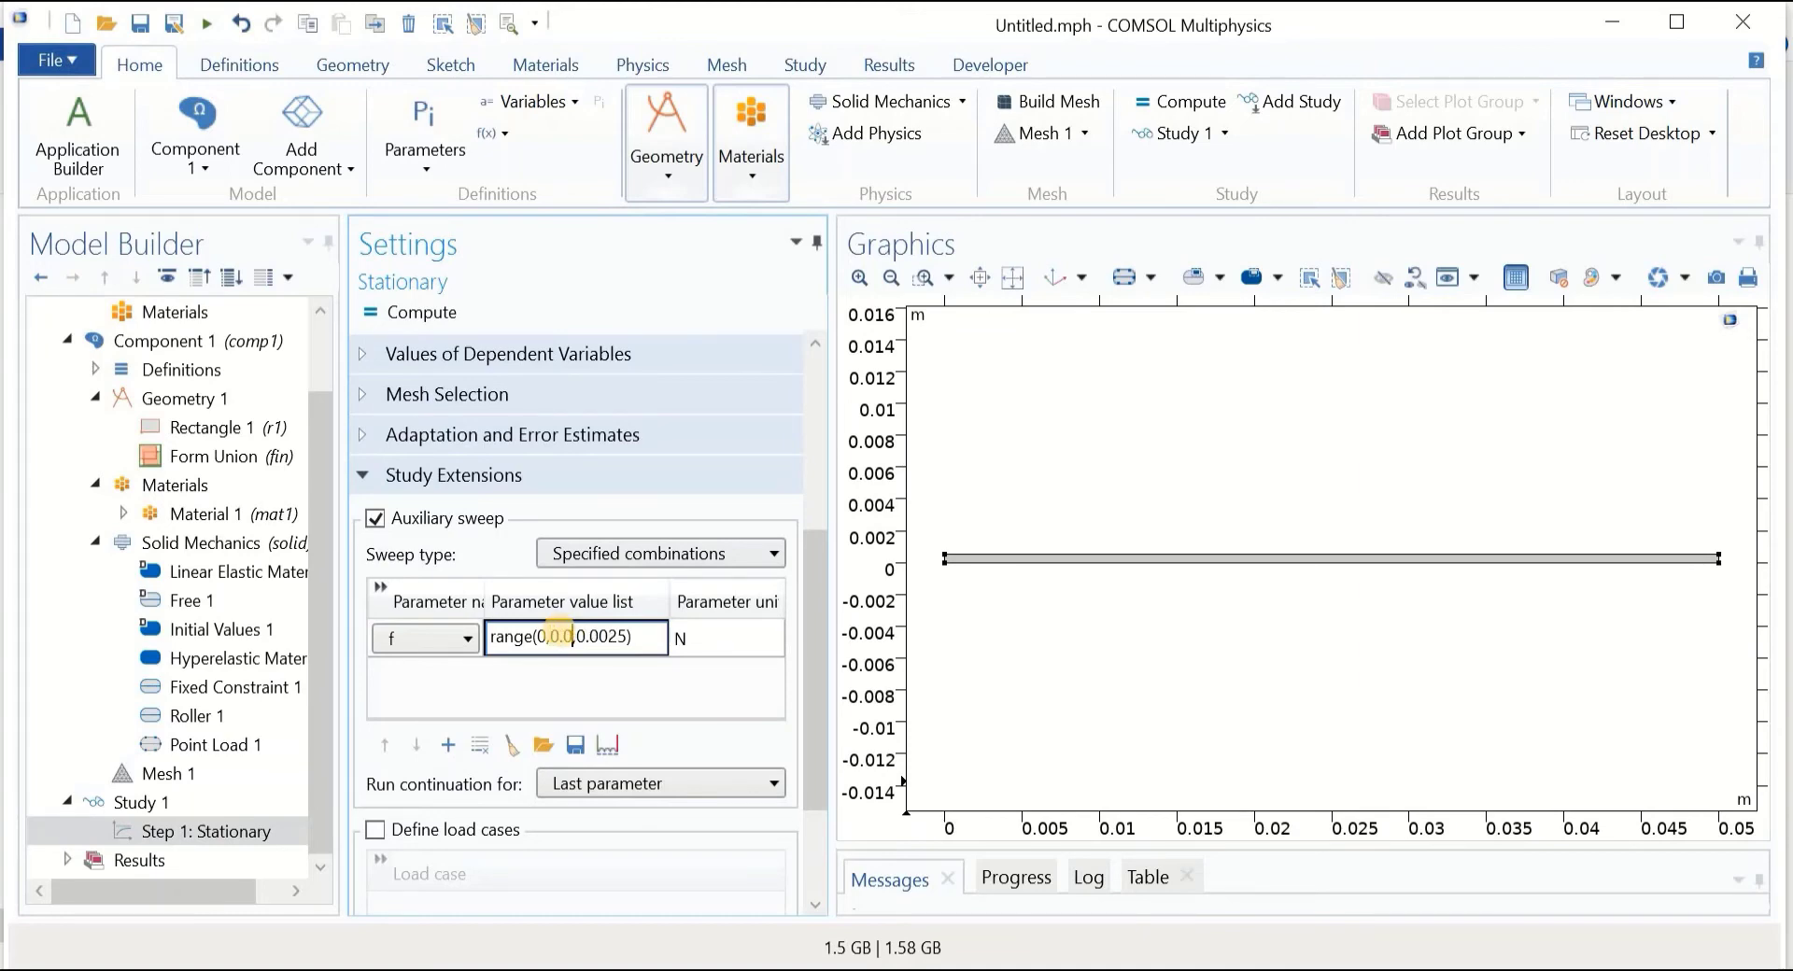
text(05)
key(BackSpace)
text(1)
click(705, 686)
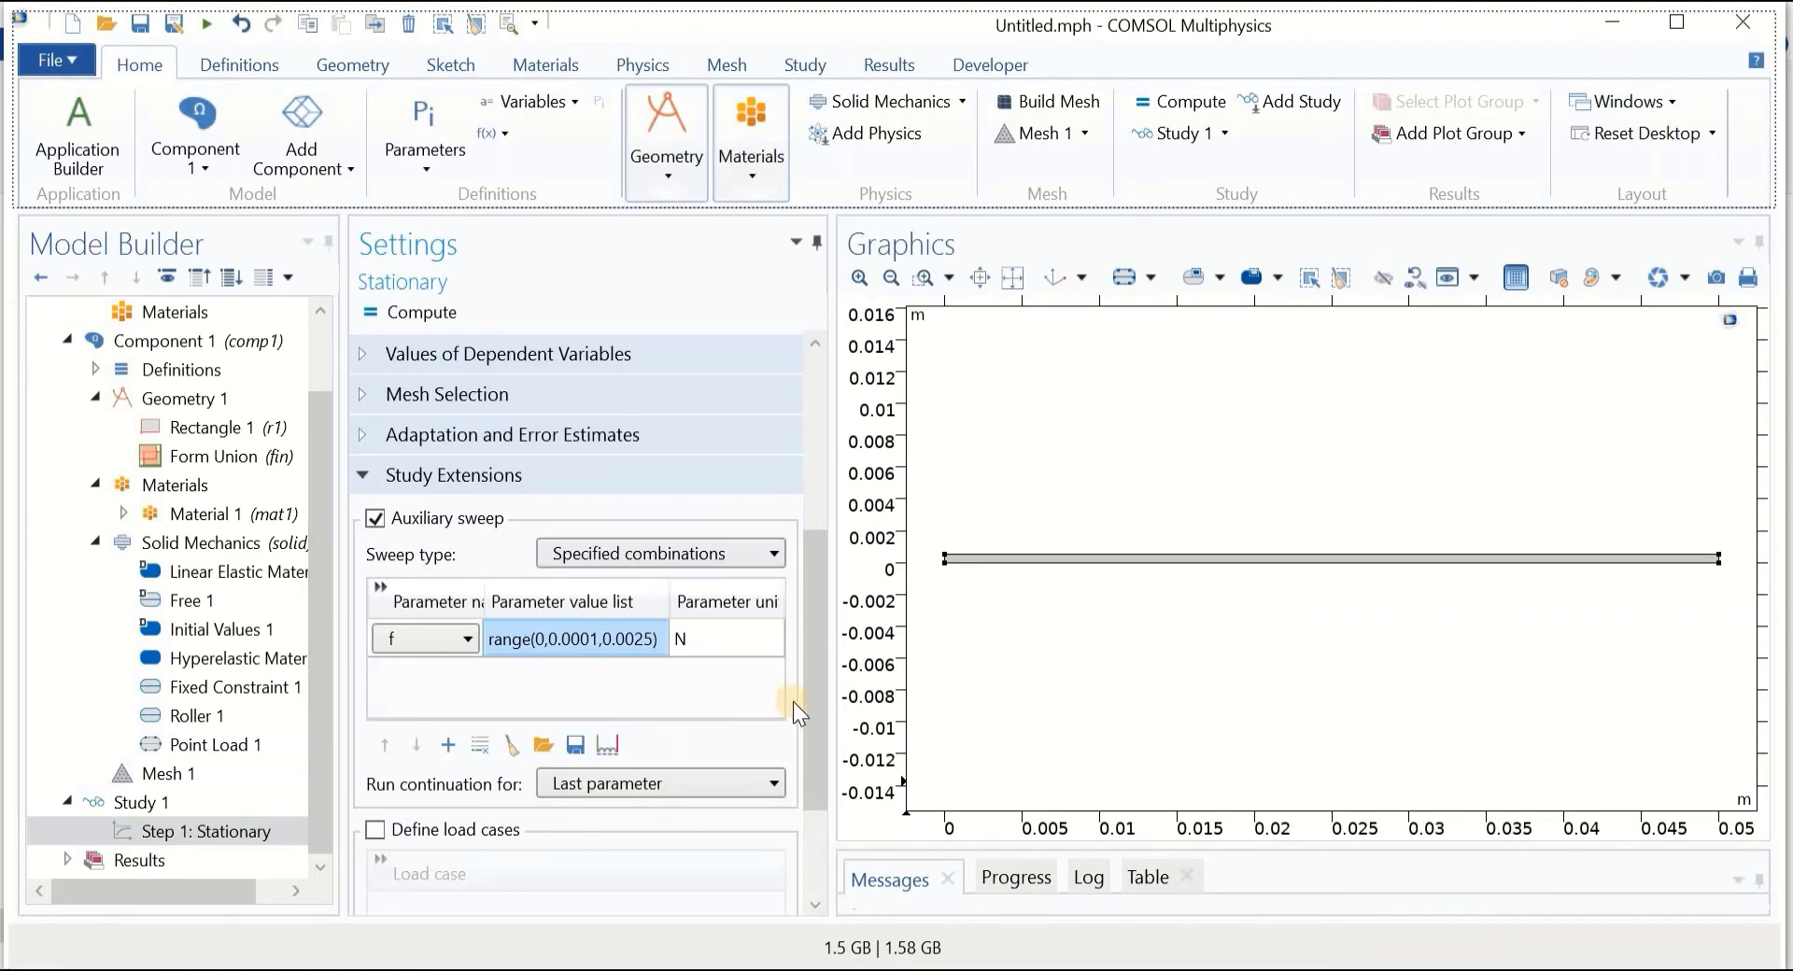
Review the Stationary step's settings, checking the auxiliary sweep's parameter choices, value list and unit.
drag(814, 685, 813, 663)
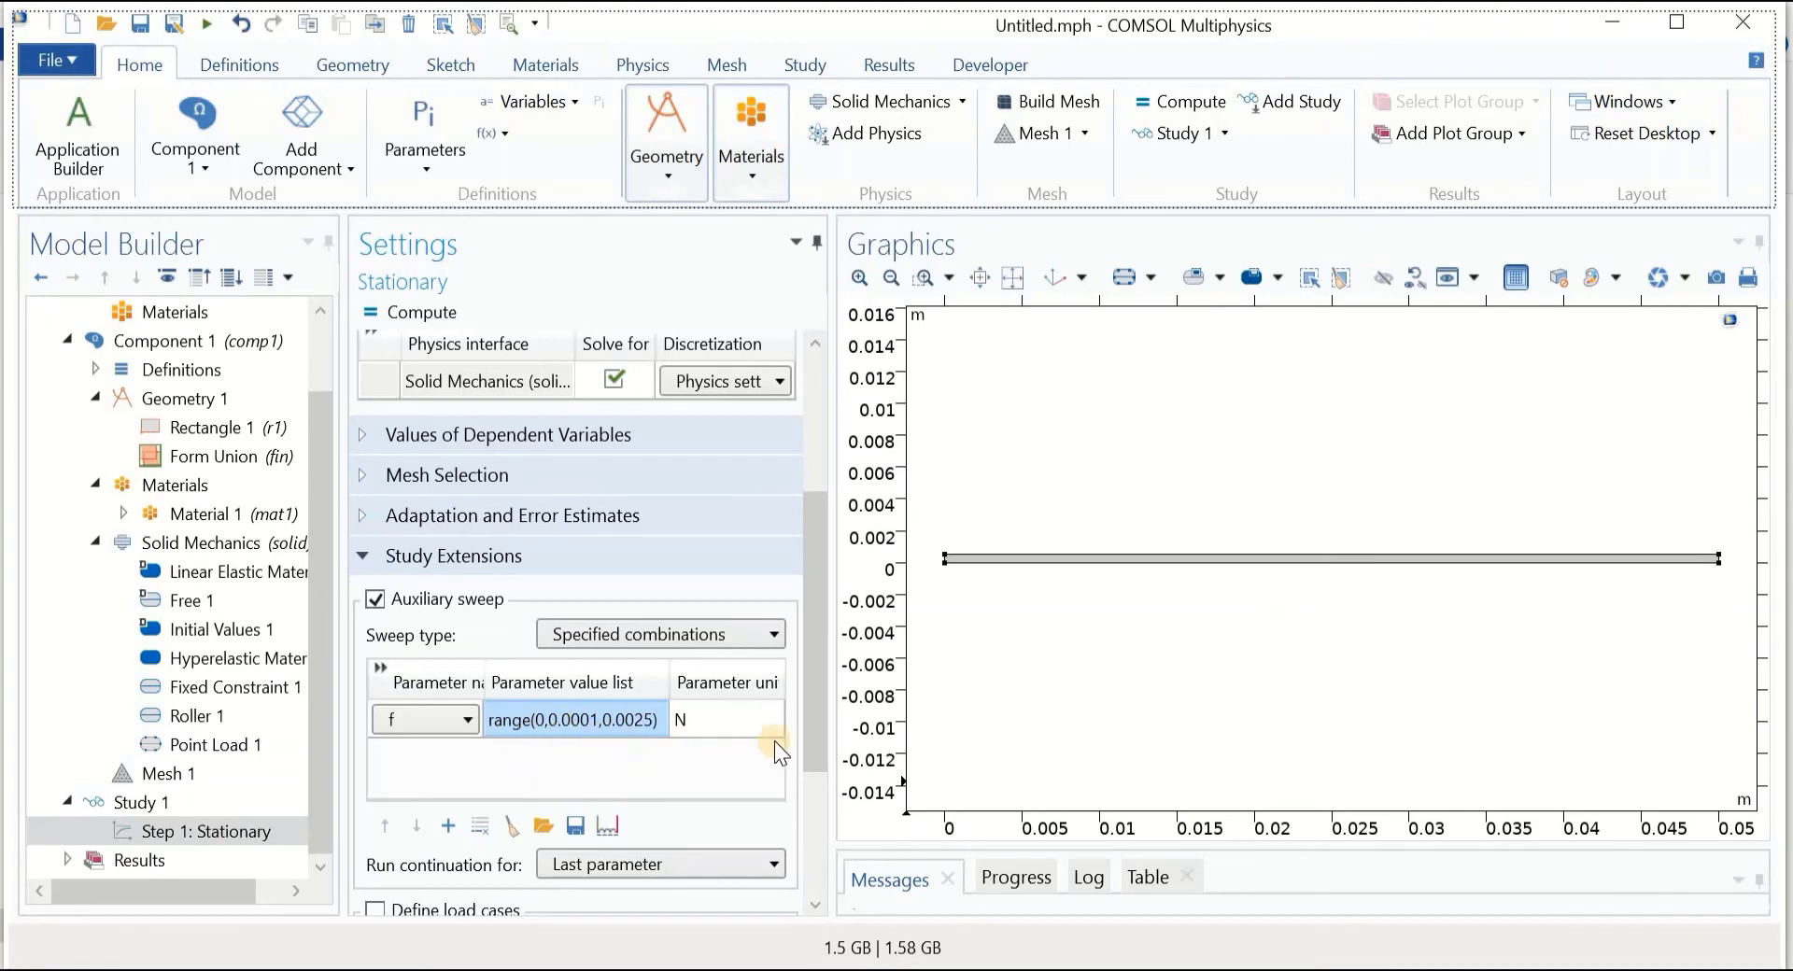
drag(815, 719, 809, 669)
drag(810, 727, 810, 759)
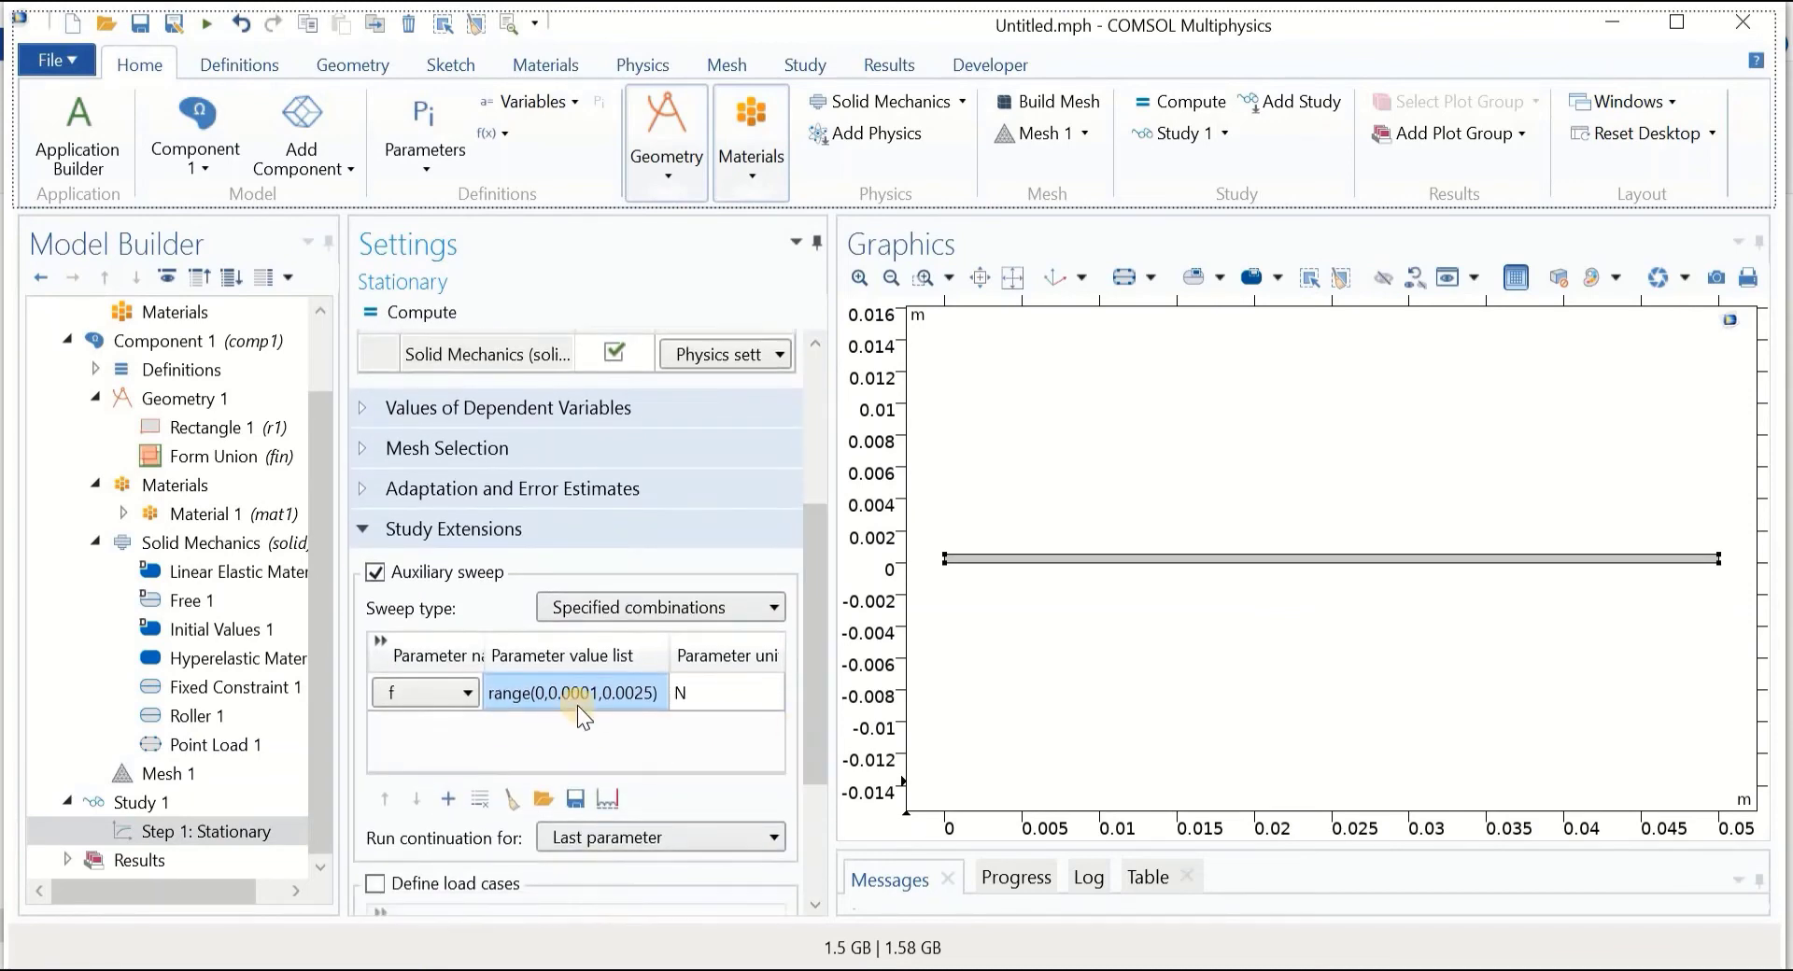
click(466, 693)
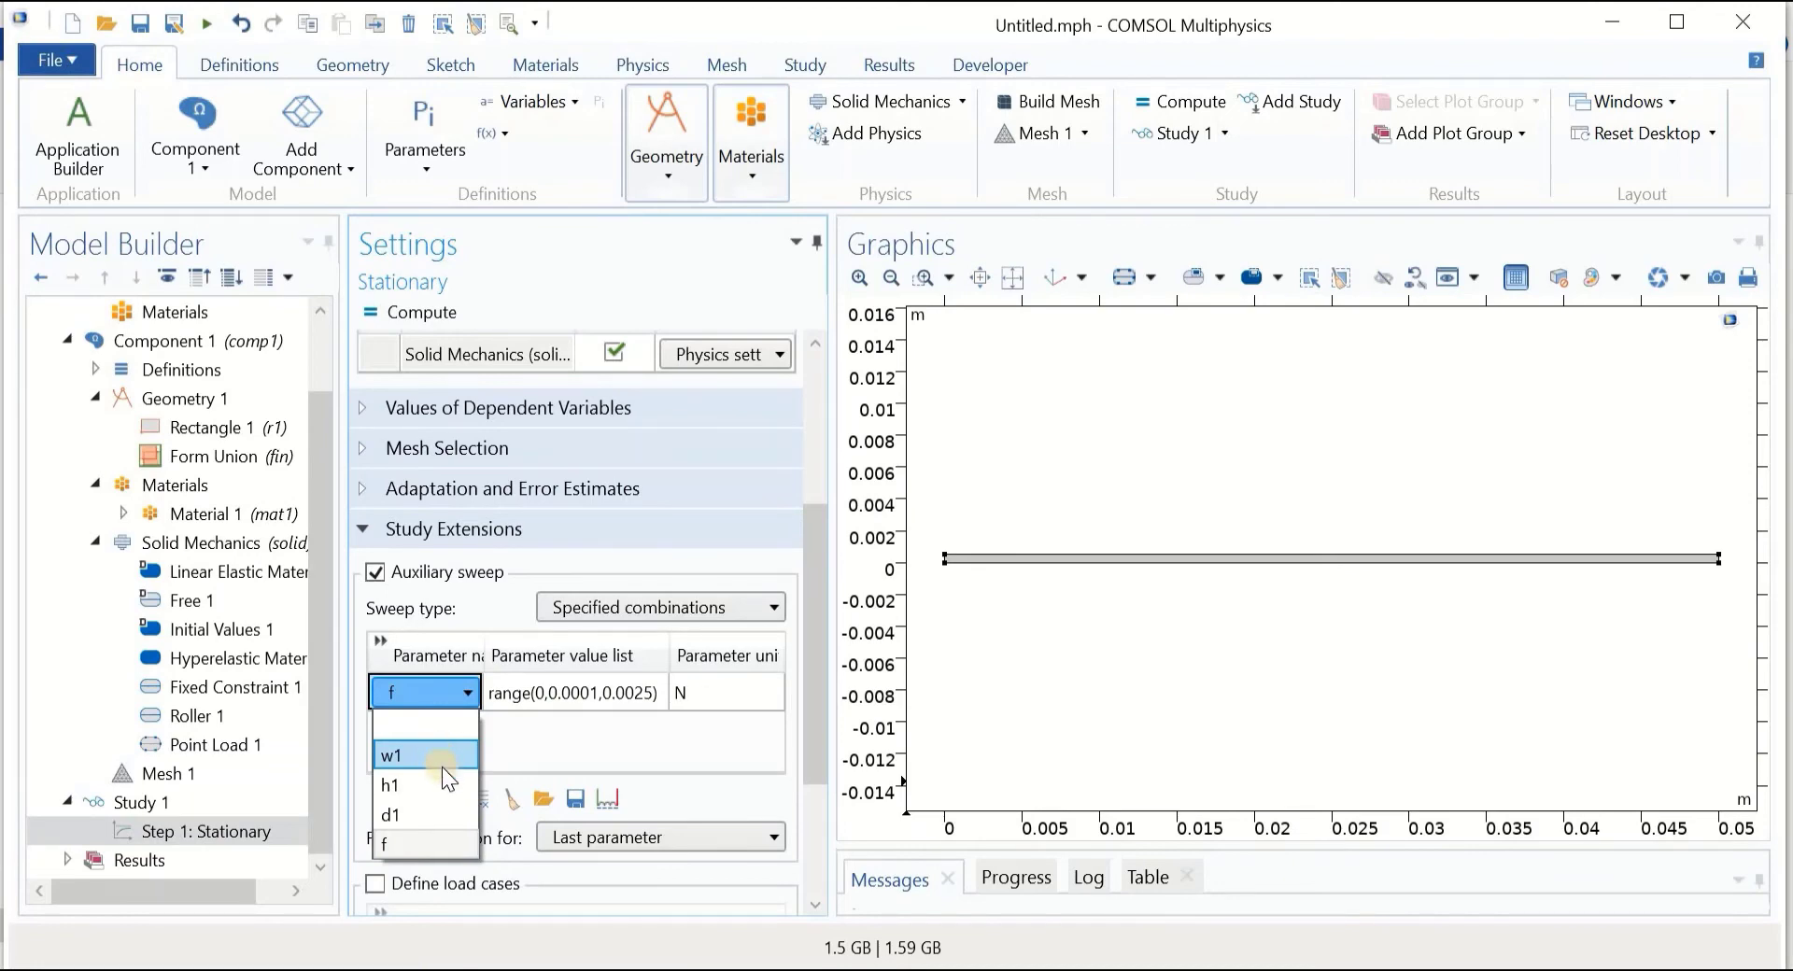
click(424, 848)
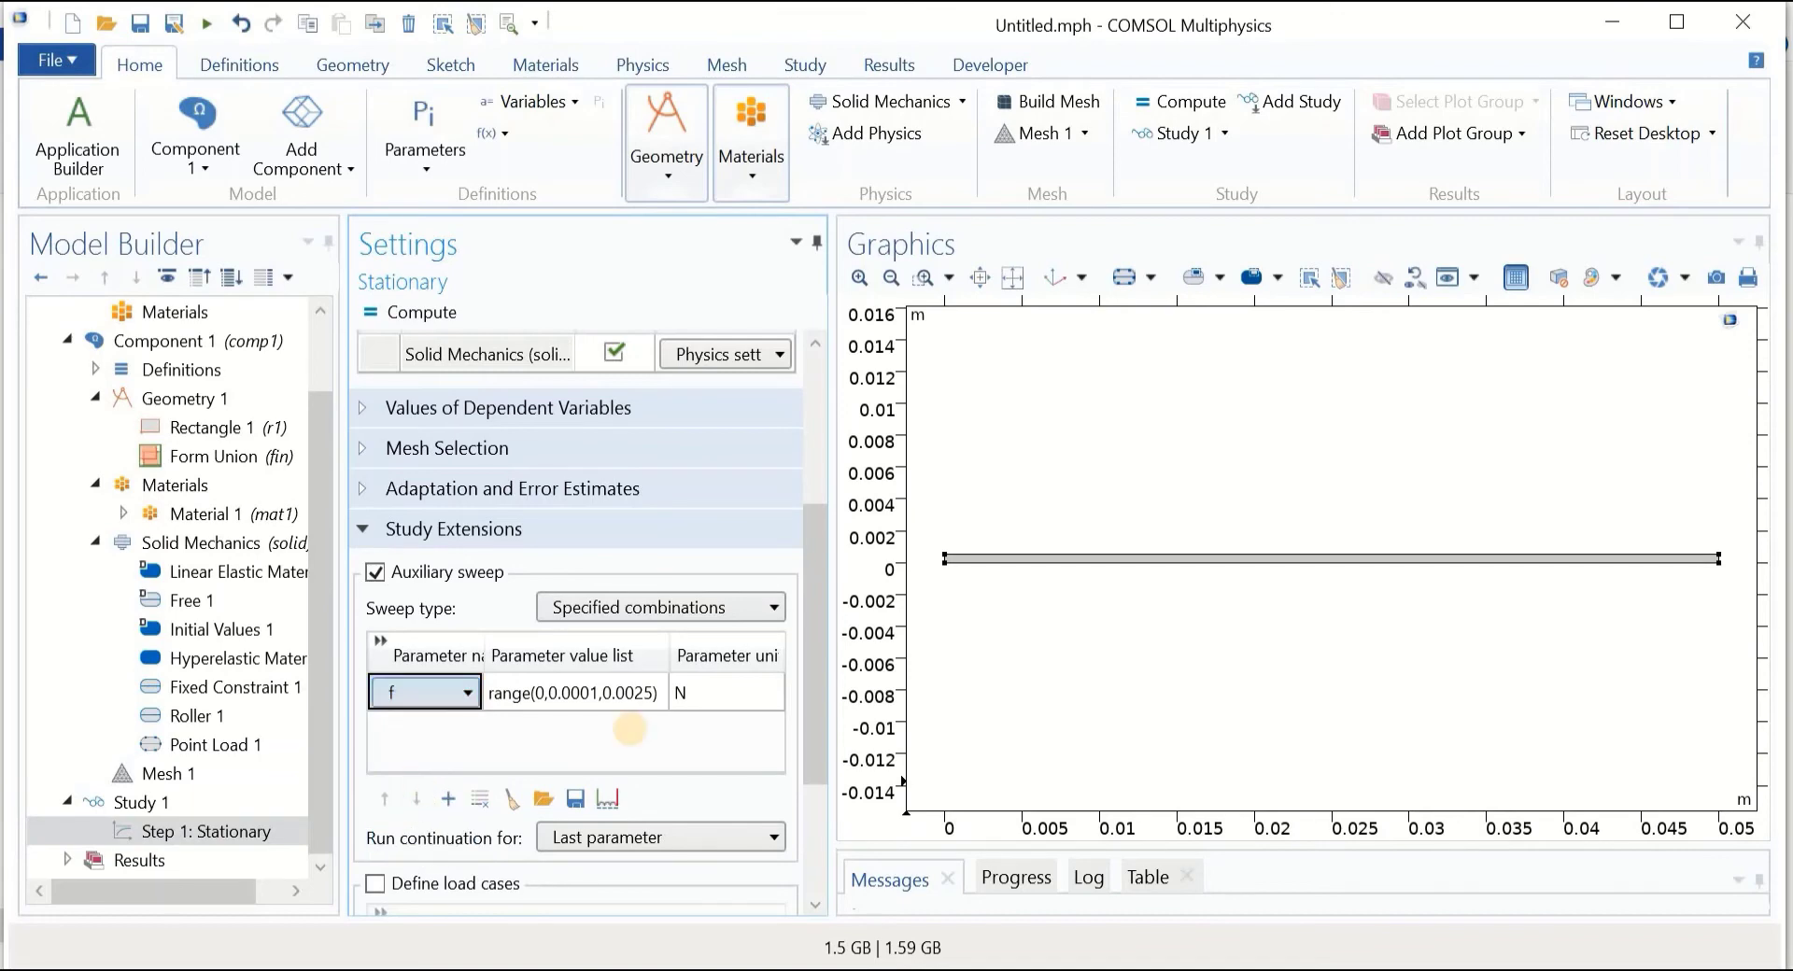
scroll(771, 540, up, 3)
scroll(775, 542, up, 3)
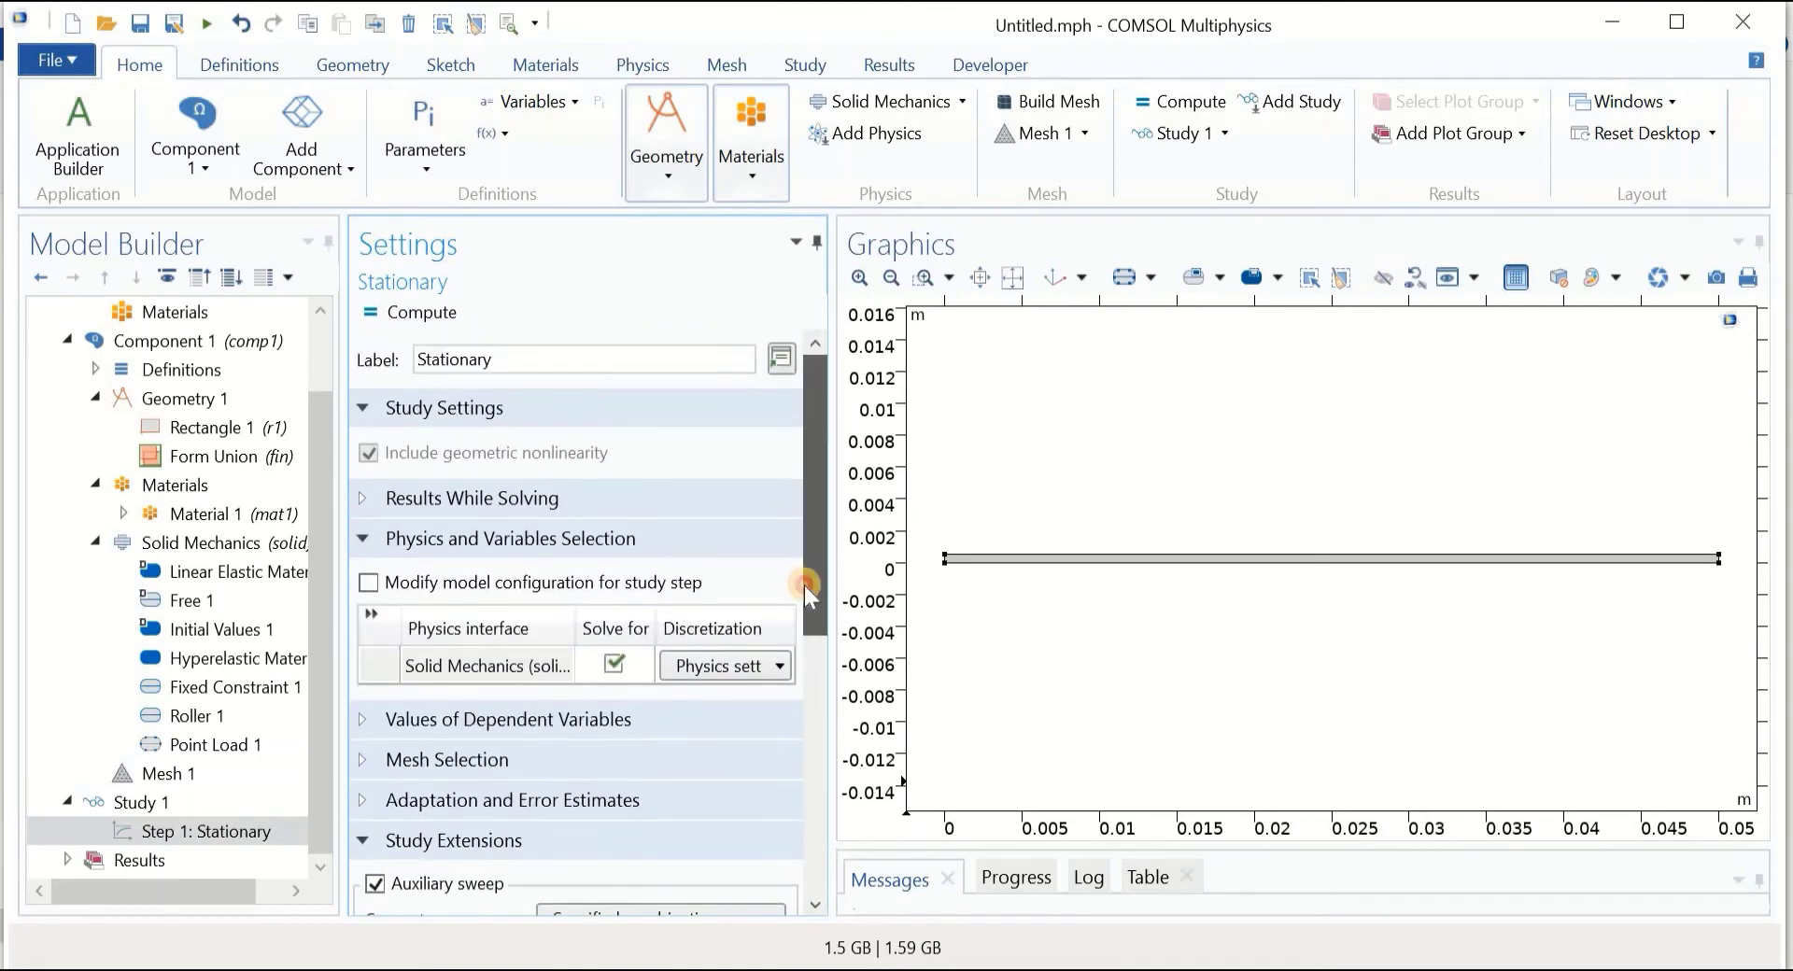
drag(804, 586, 819, 772)
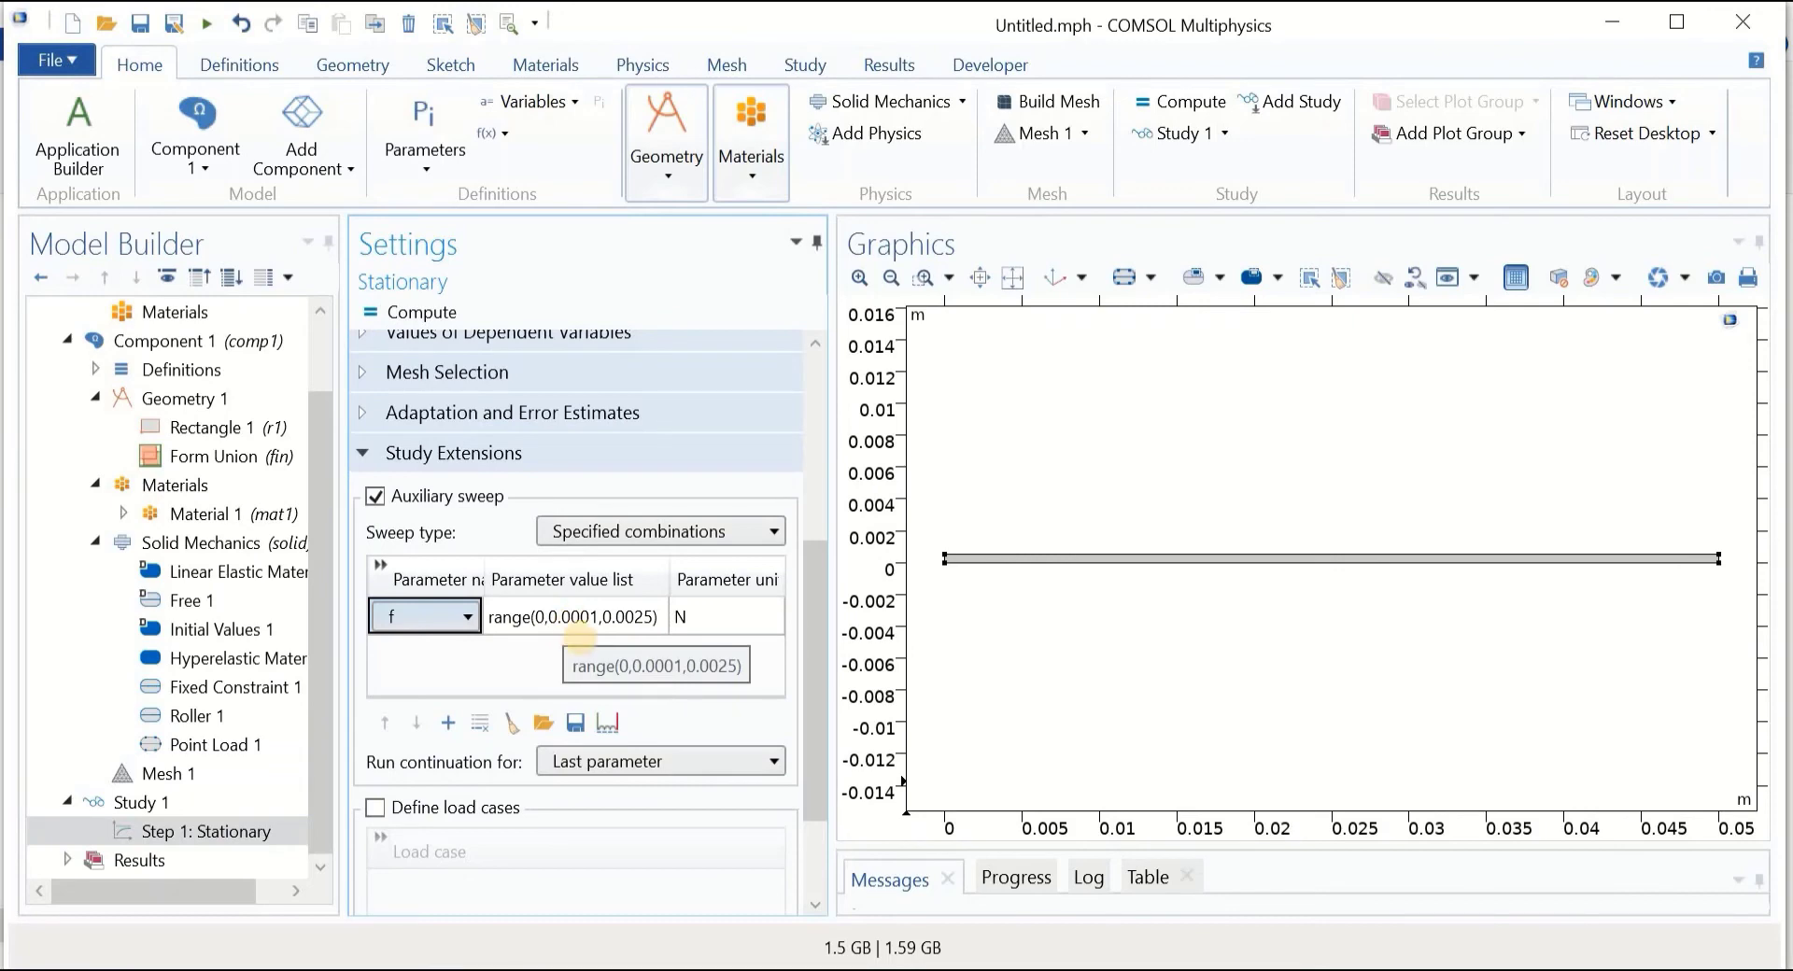
click(561, 623)
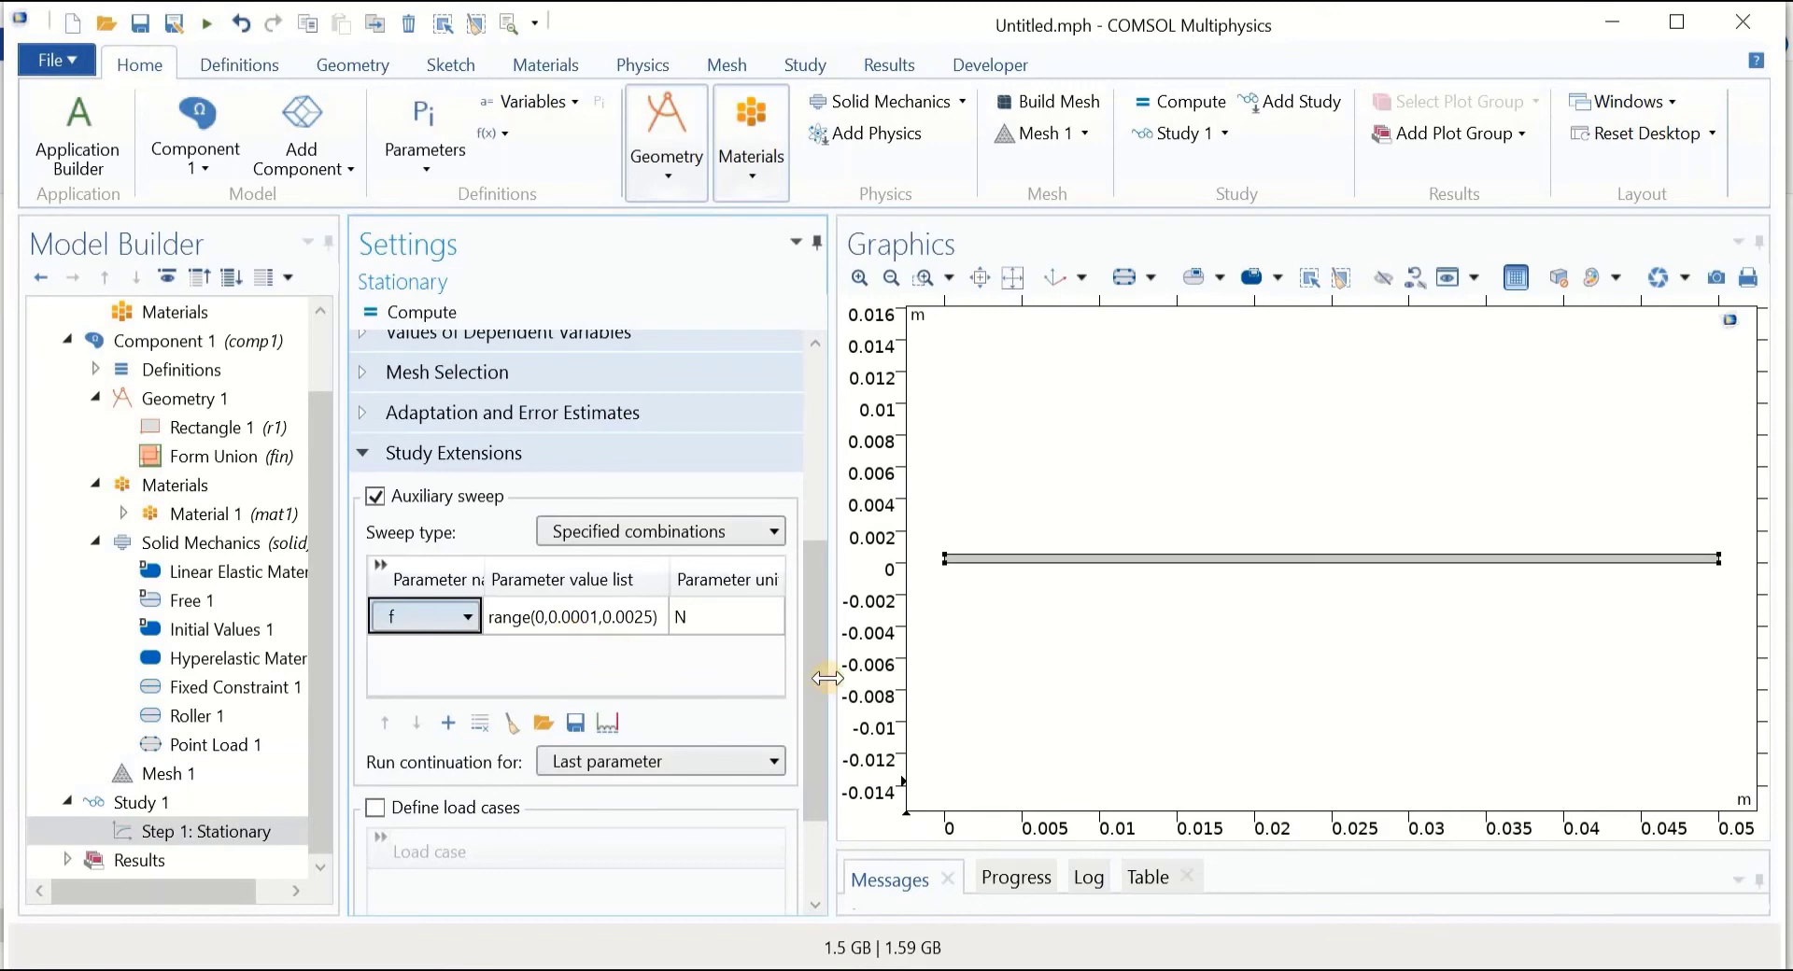
drag(815, 685, 760, 509)
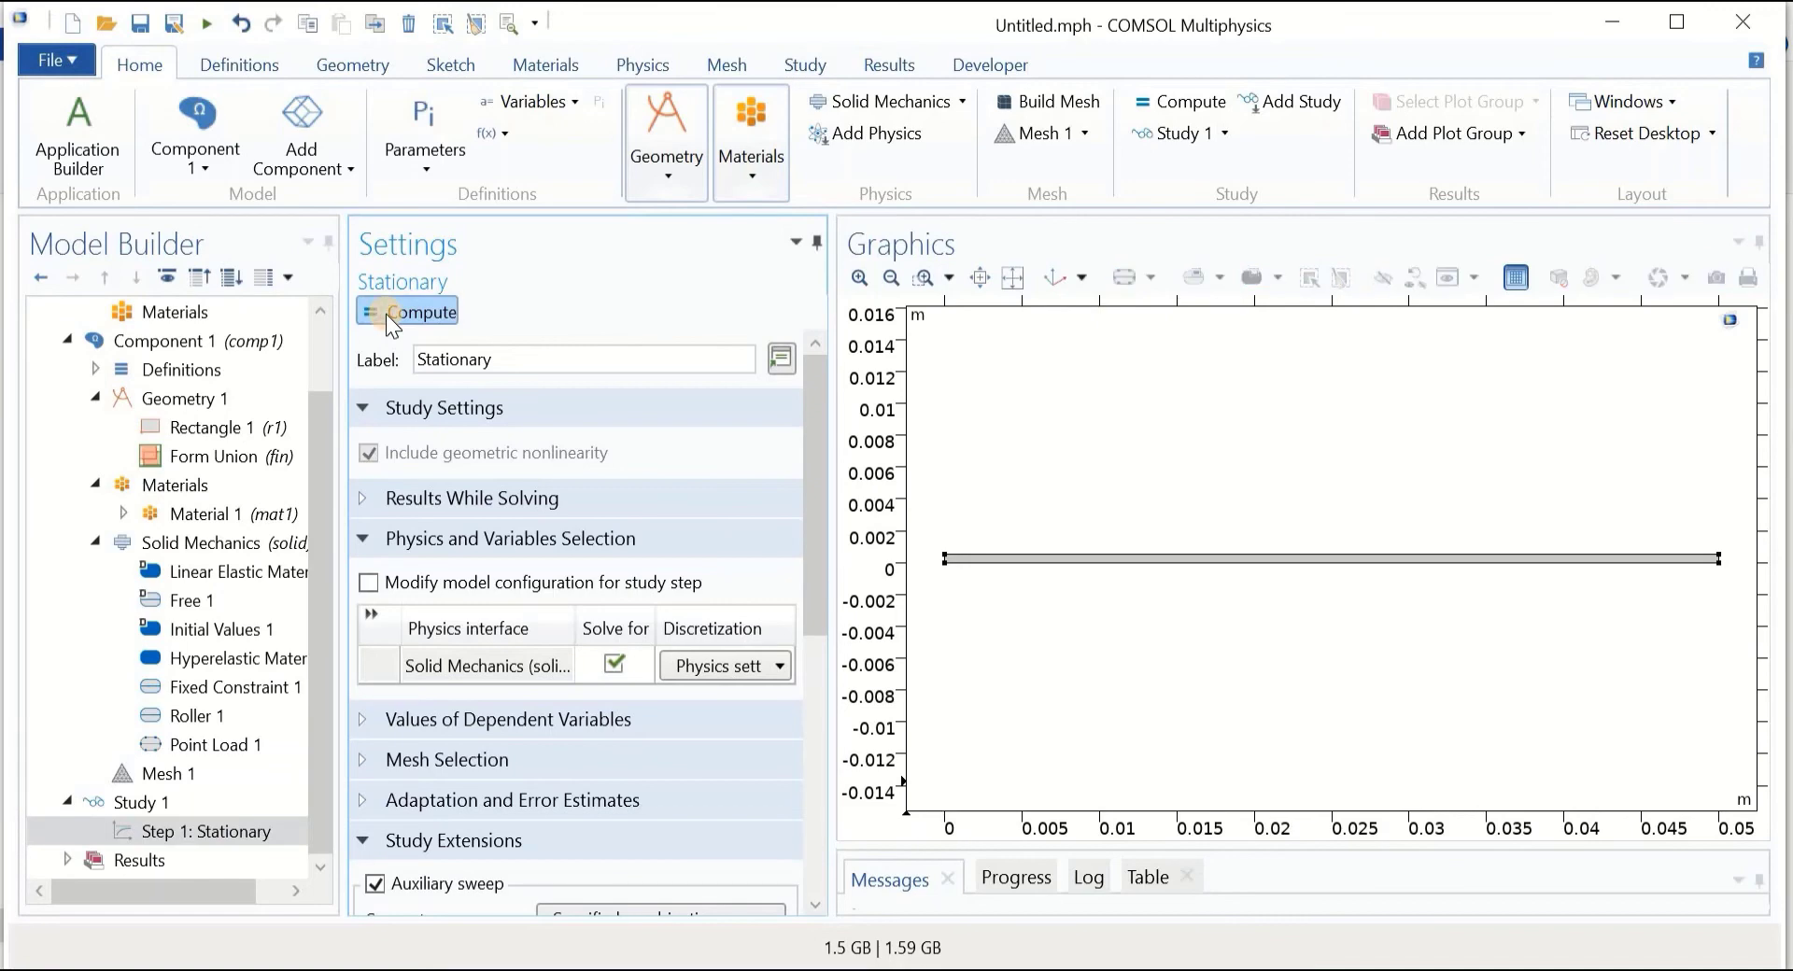
Compute the stationary study with the auxiliary sweep and frame the deformed strip in the resulting stress plot.
click(385, 313)
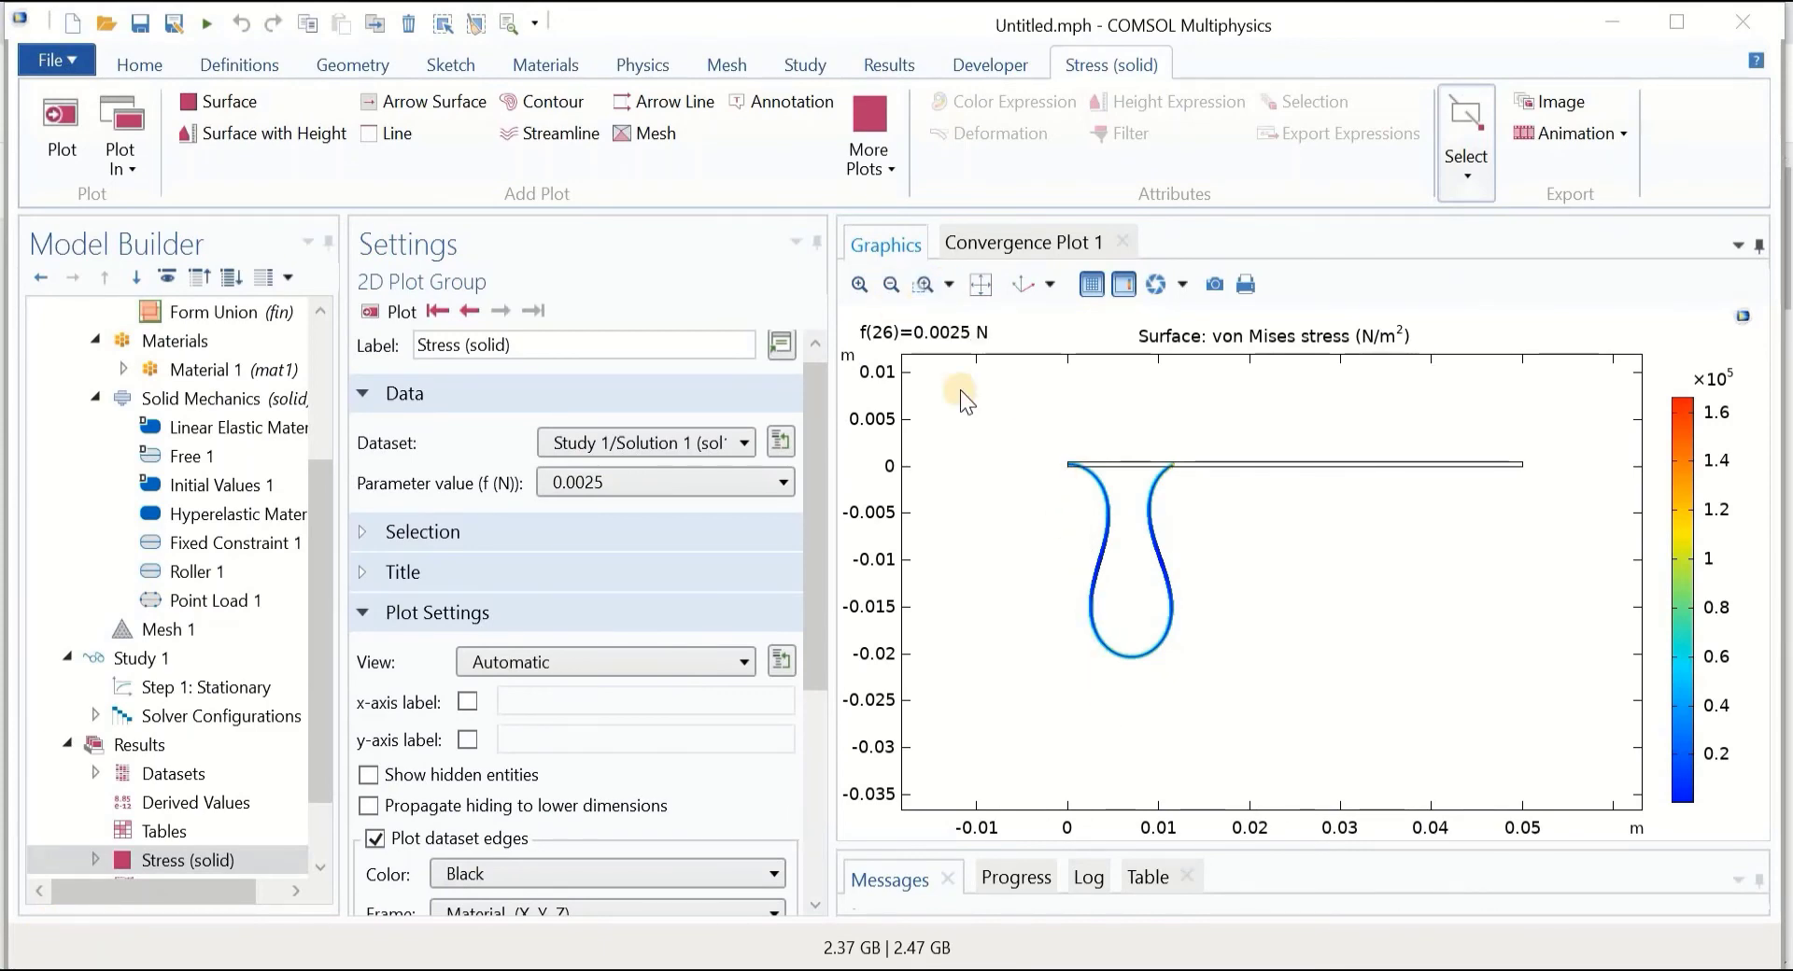
scroll(1065, 601, up, 2)
right_drag(1256, 612, 1141, 696)
scroll(1185, 646, down, 1)
middle_drag(1167, 704, 1172, 699)
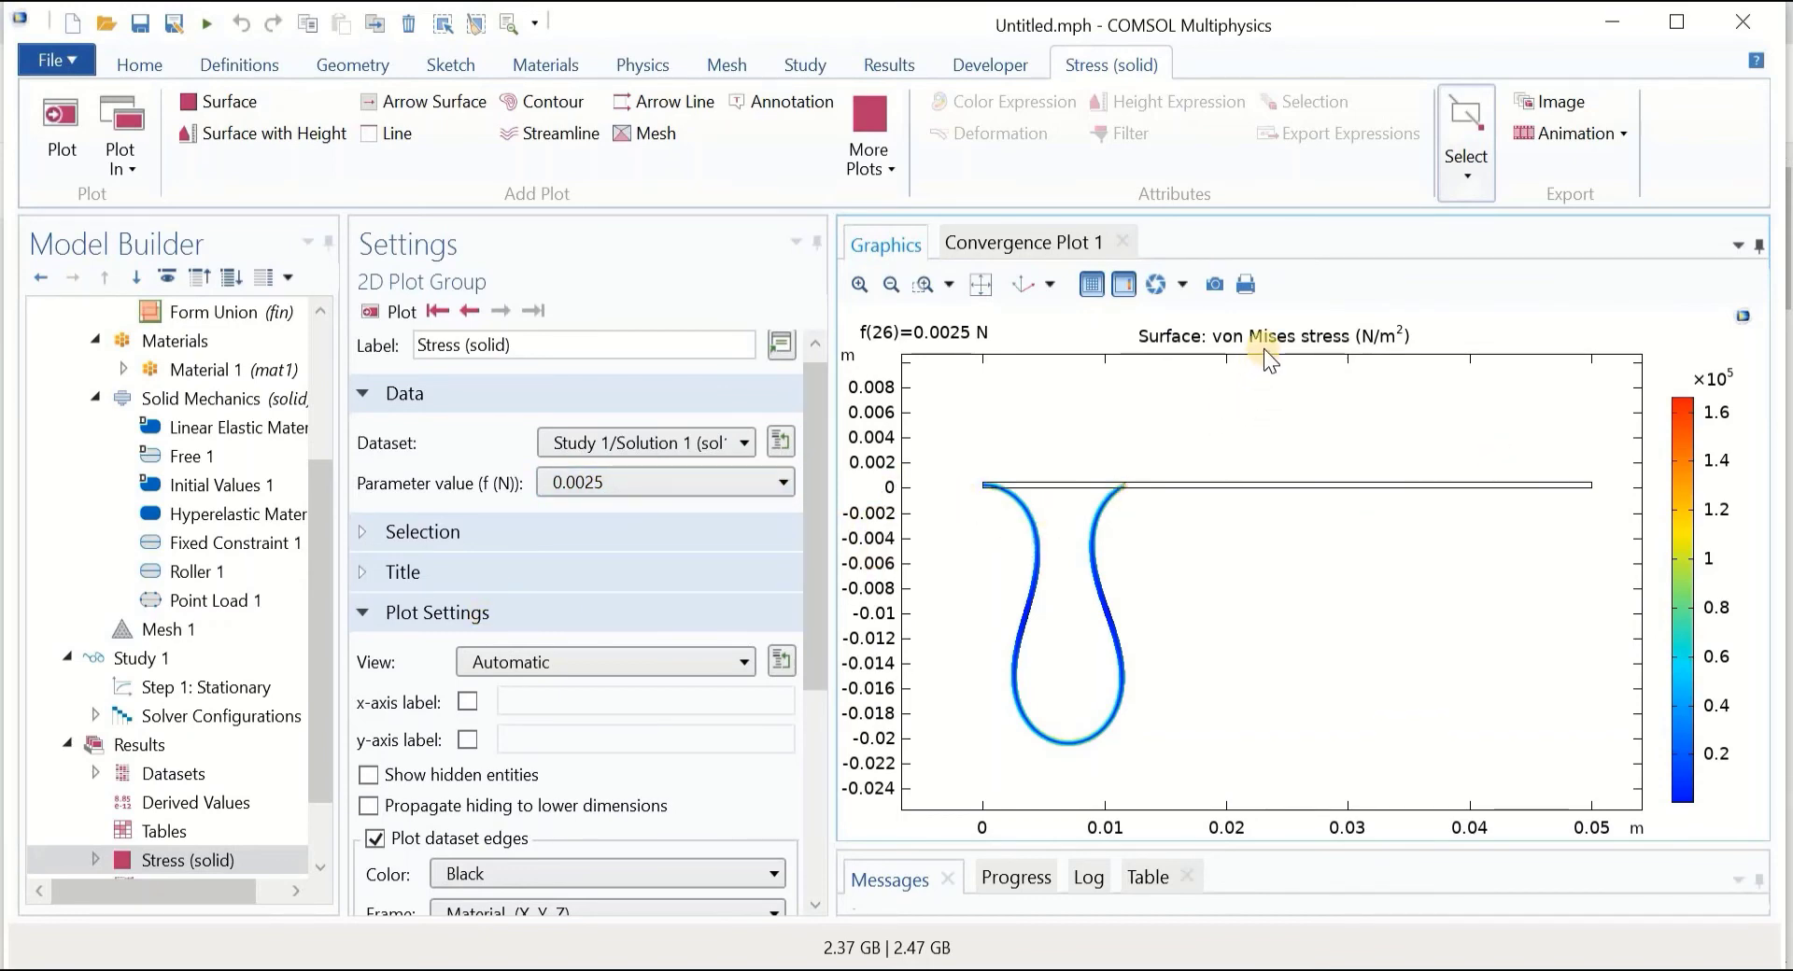
Plot the von Mises stress of the strip for the parameter value f = 0.
click(766, 483)
scroll(758, 579, up, 8)
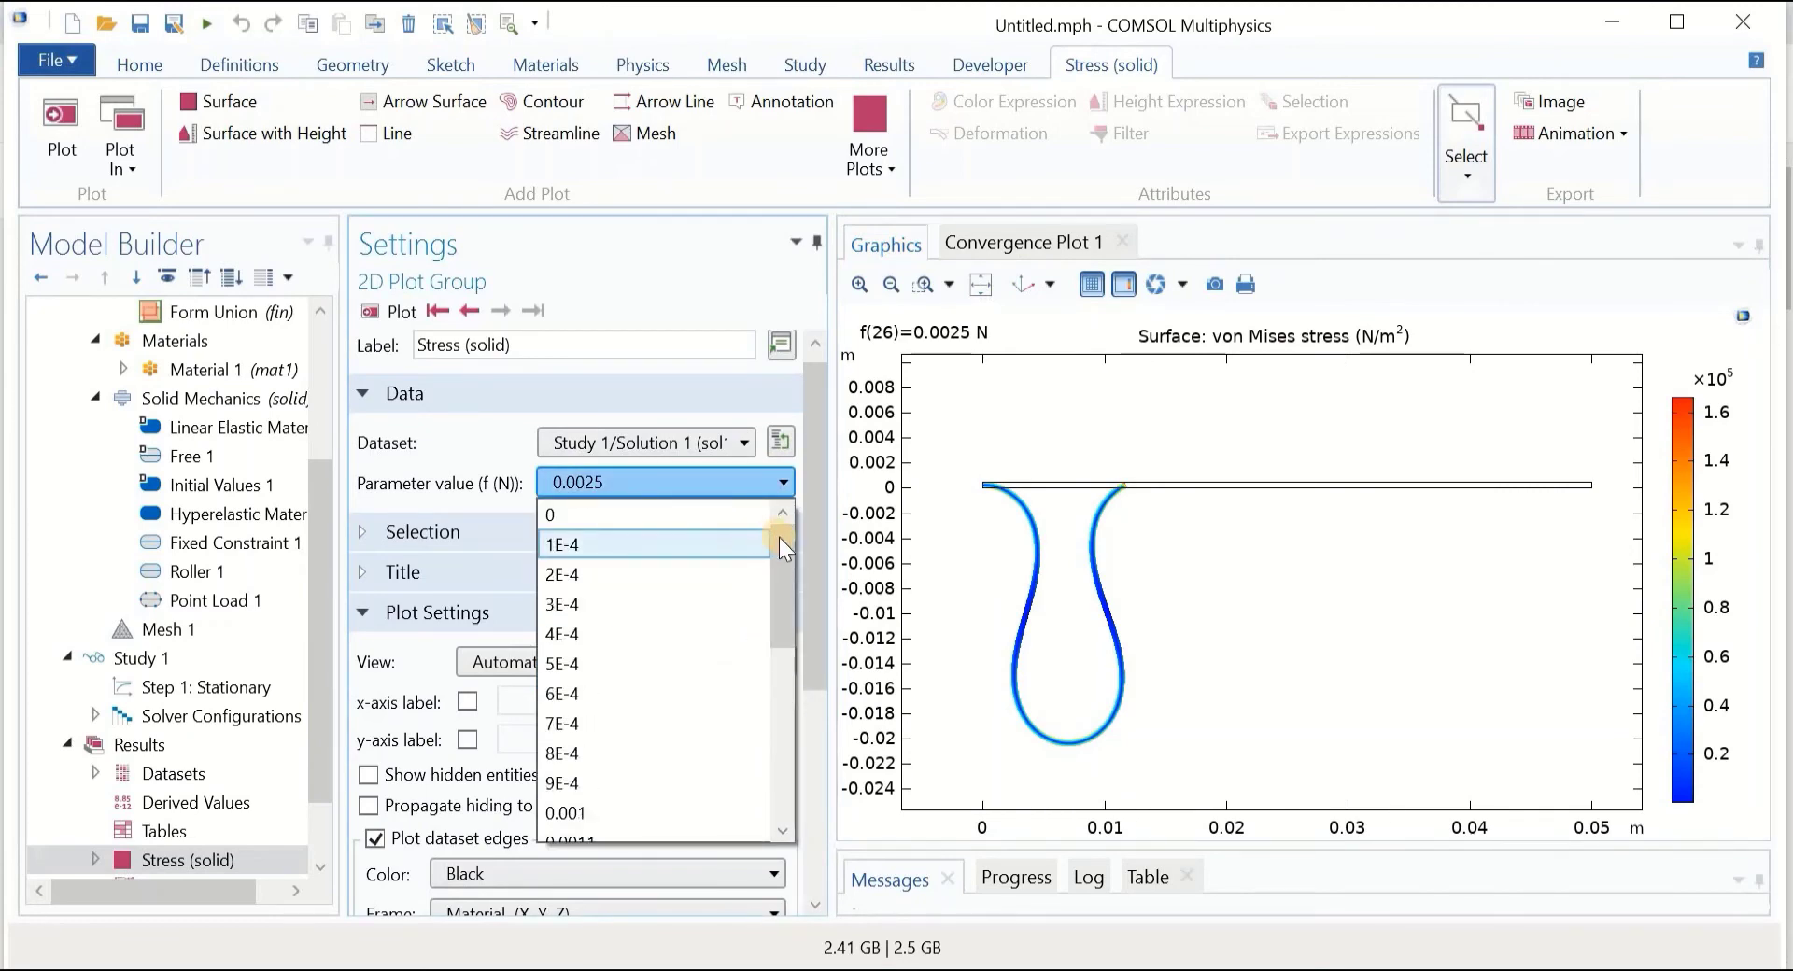
click(630, 513)
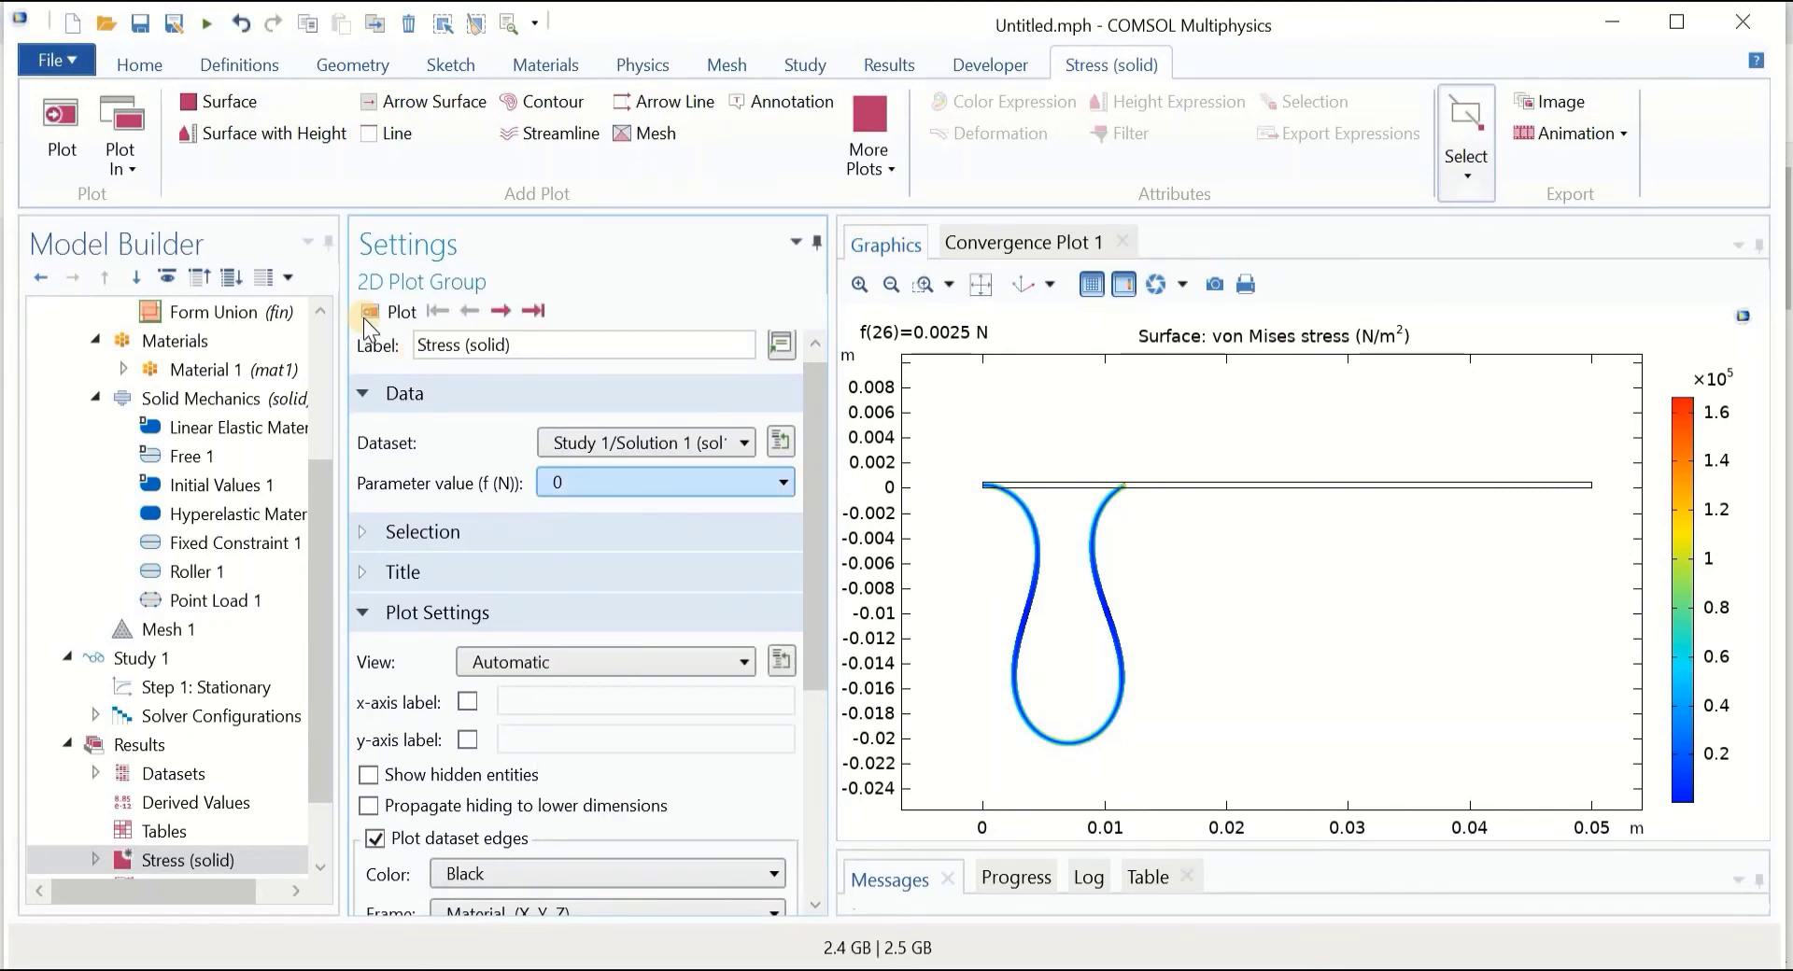
click(374, 321)
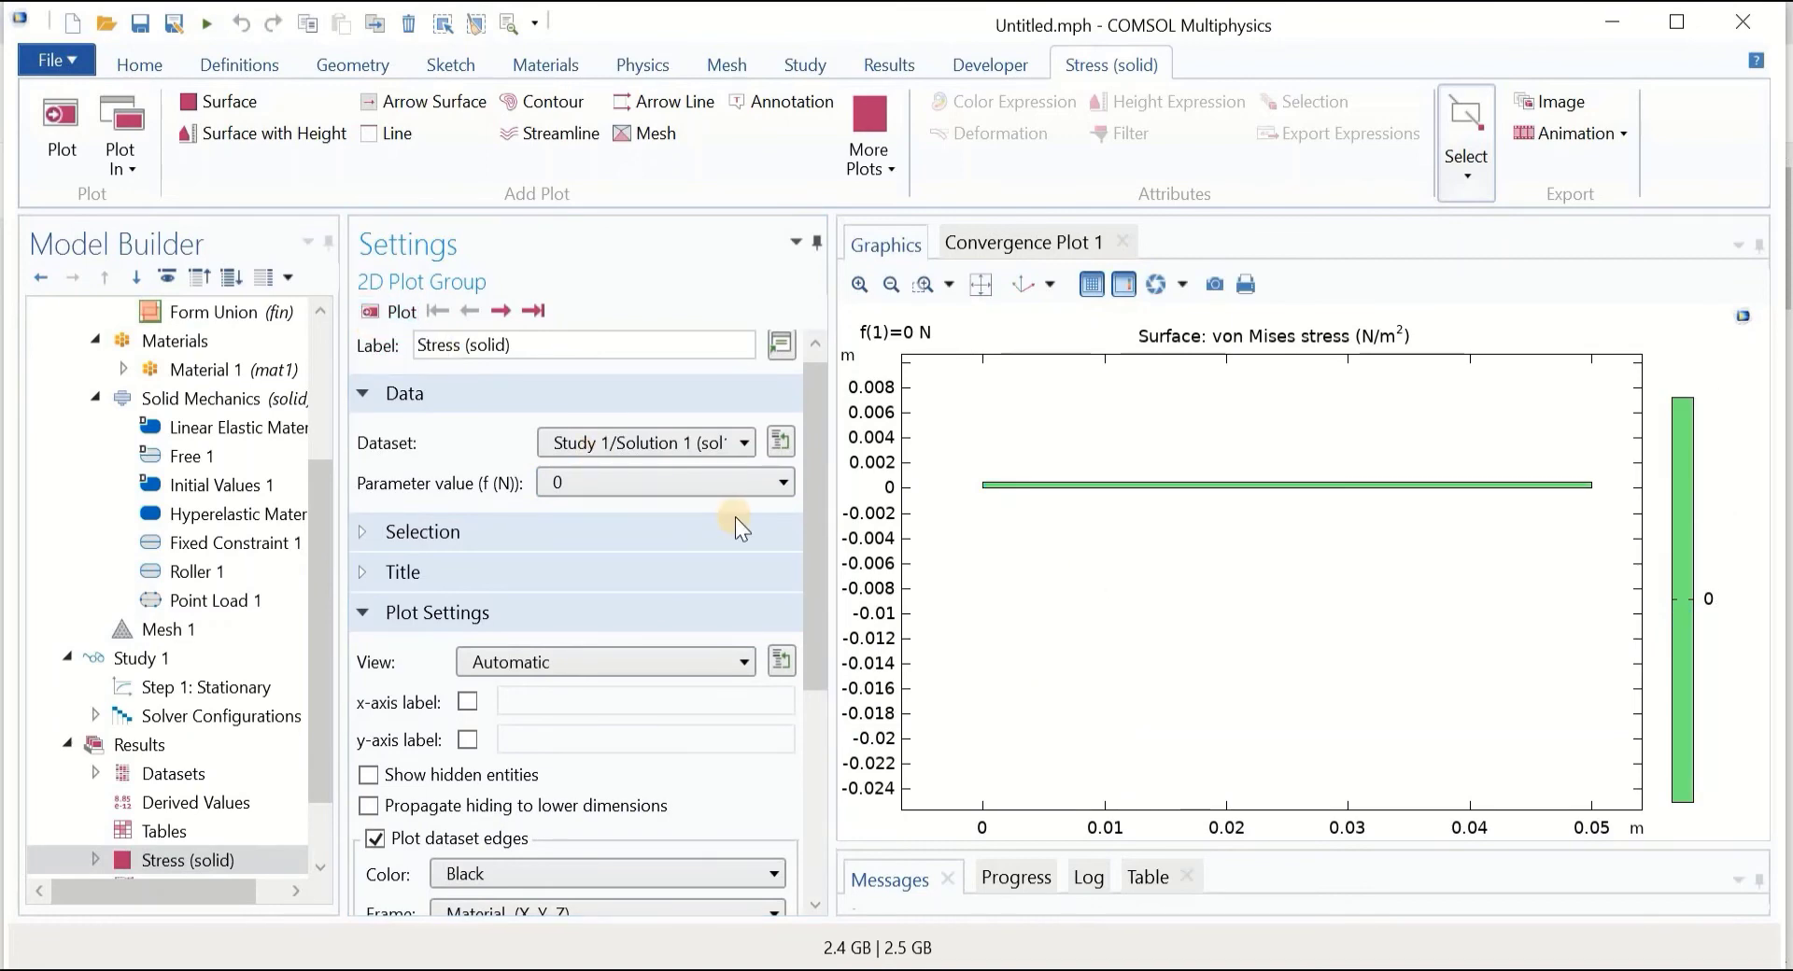
Plot the von Mises stress of the strip for the parameter value f = 0.0013 N.
click(780, 485)
drag(787, 545, 807, 669)
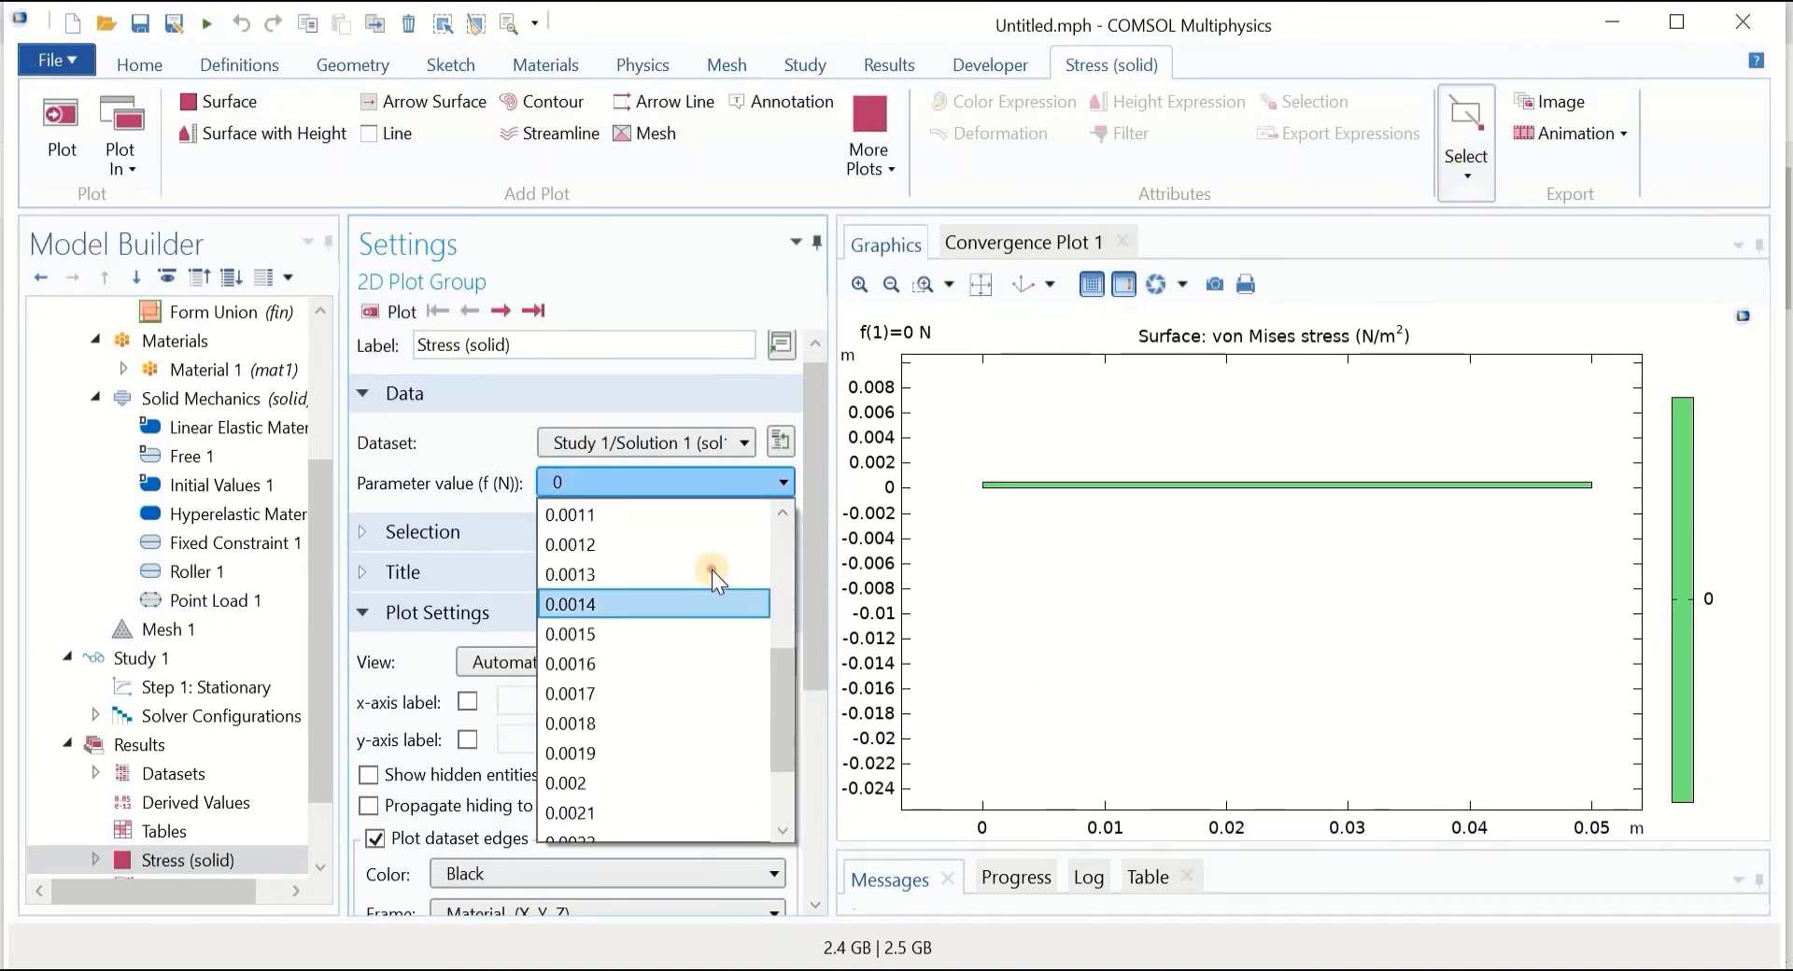
click(672, 604)
click(374, 310)
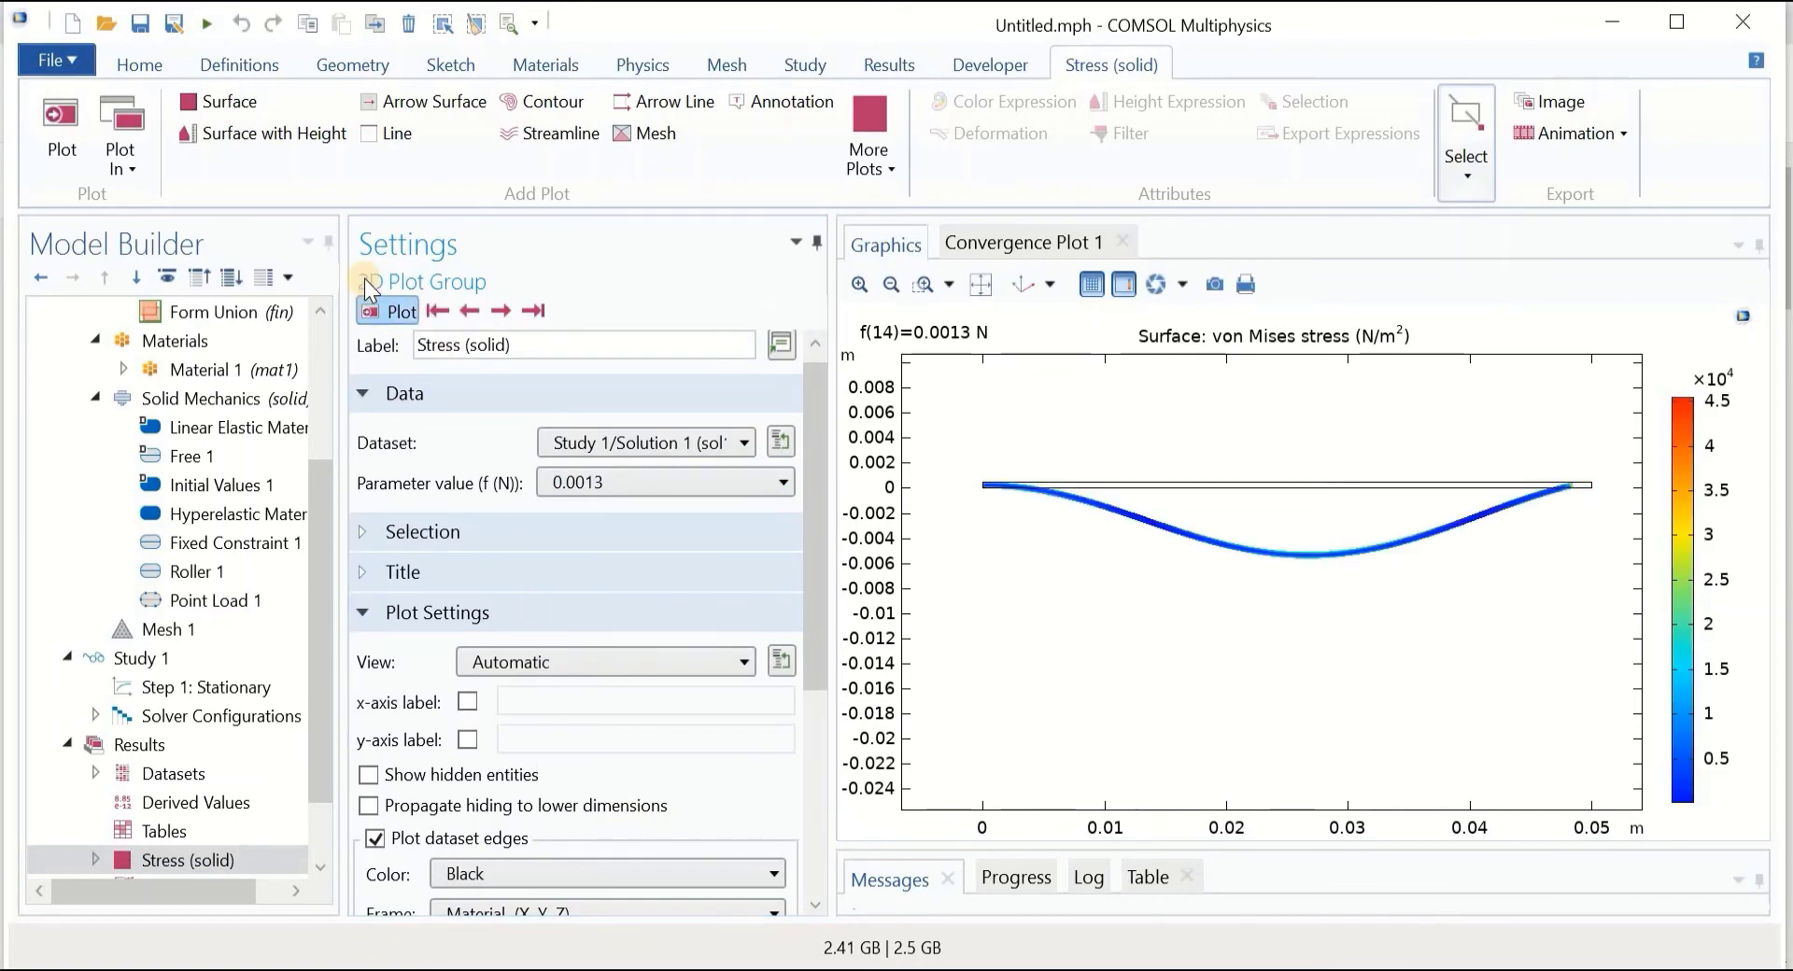
Plot the von Mises stress of the strip for the parameter value f = 0.0021 N.
click(640, 485)
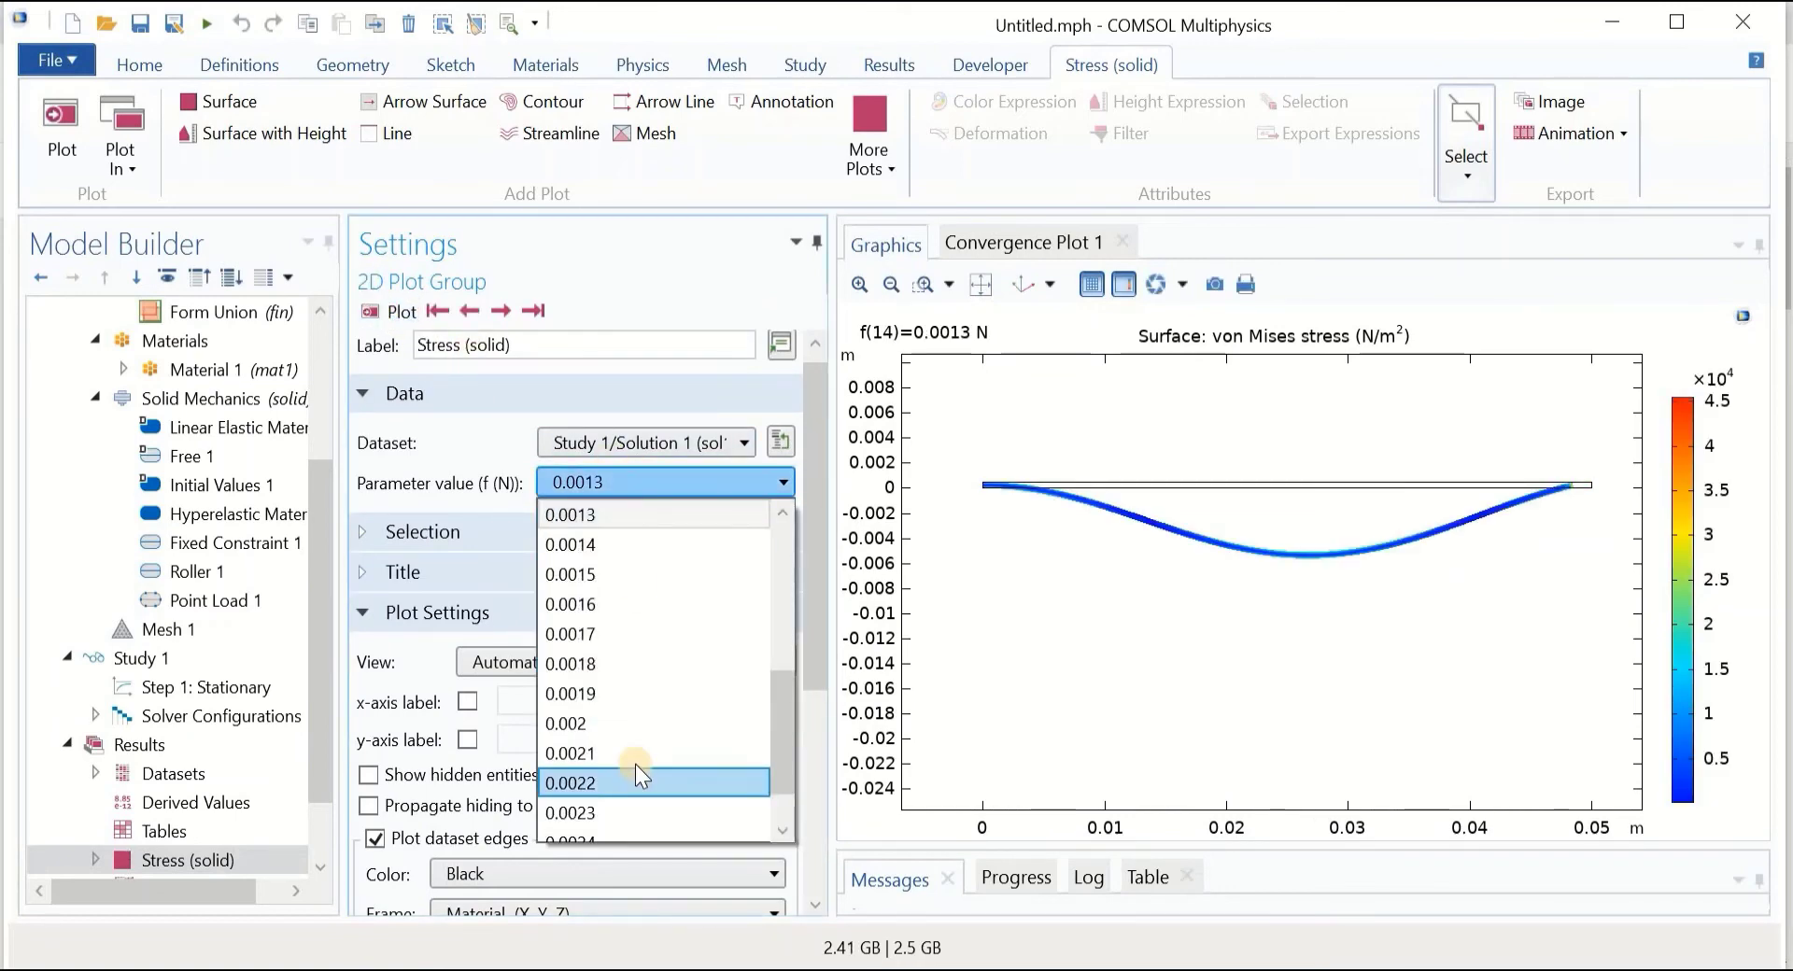
scroll(627, 753, down, 1)
click(489, 486)
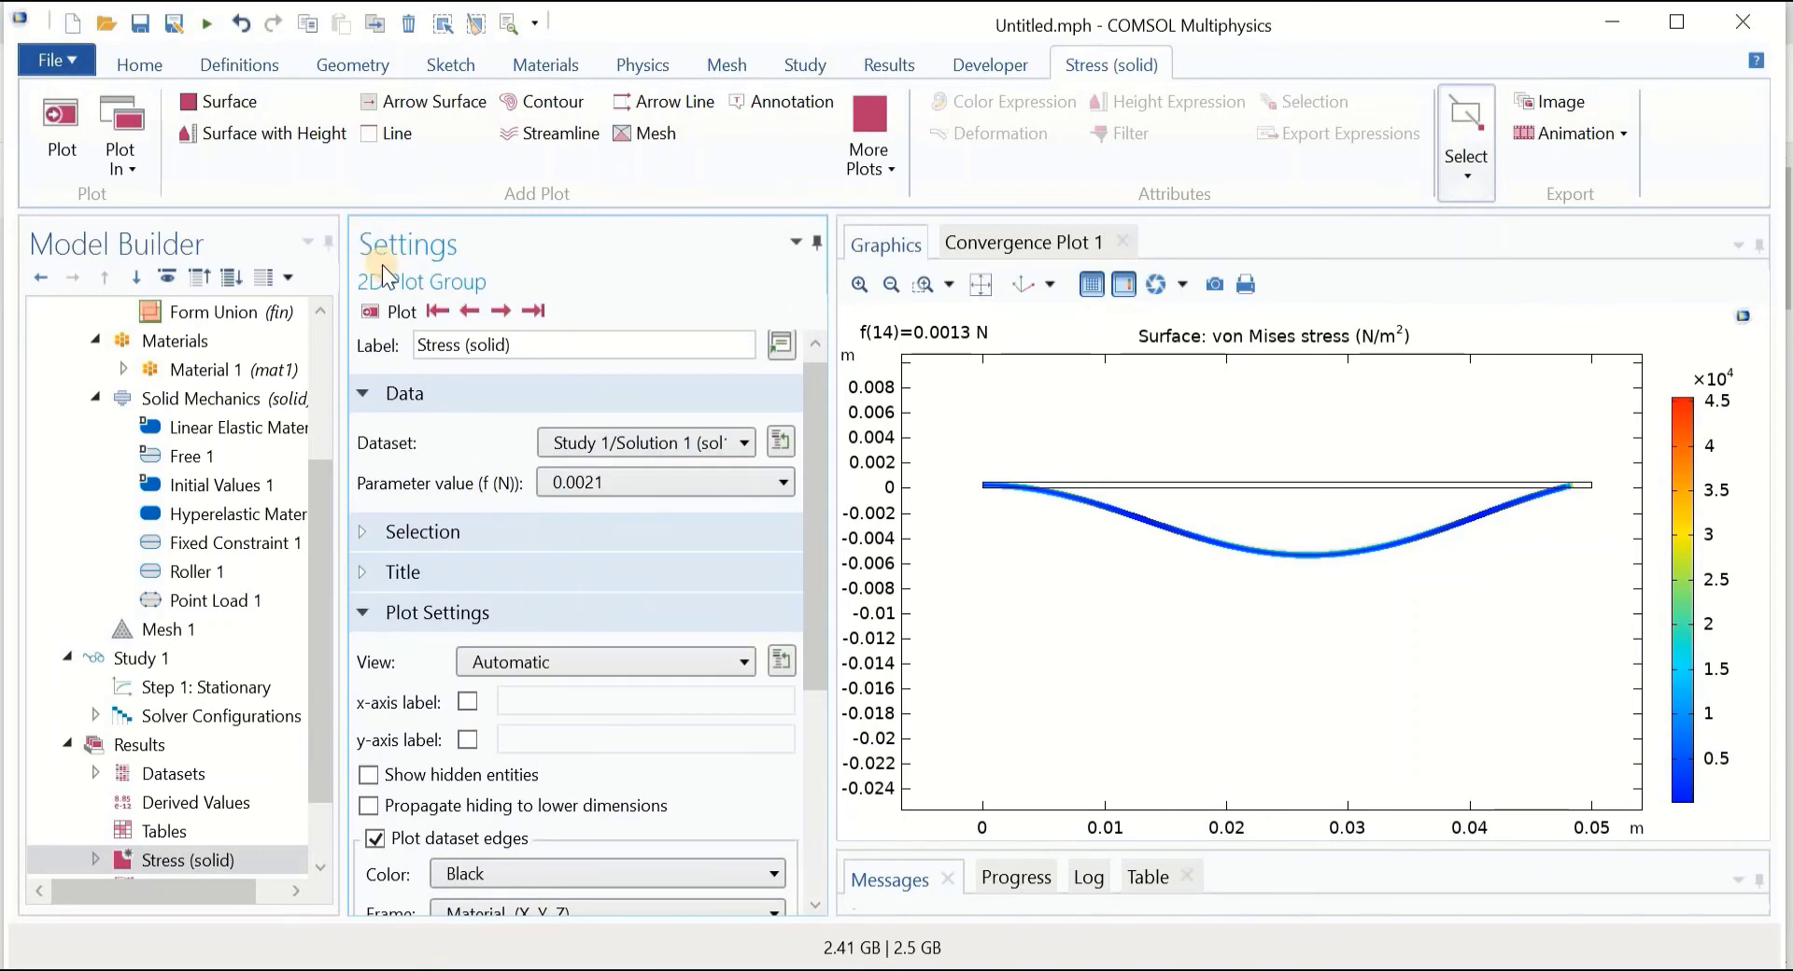
click(390, 308)
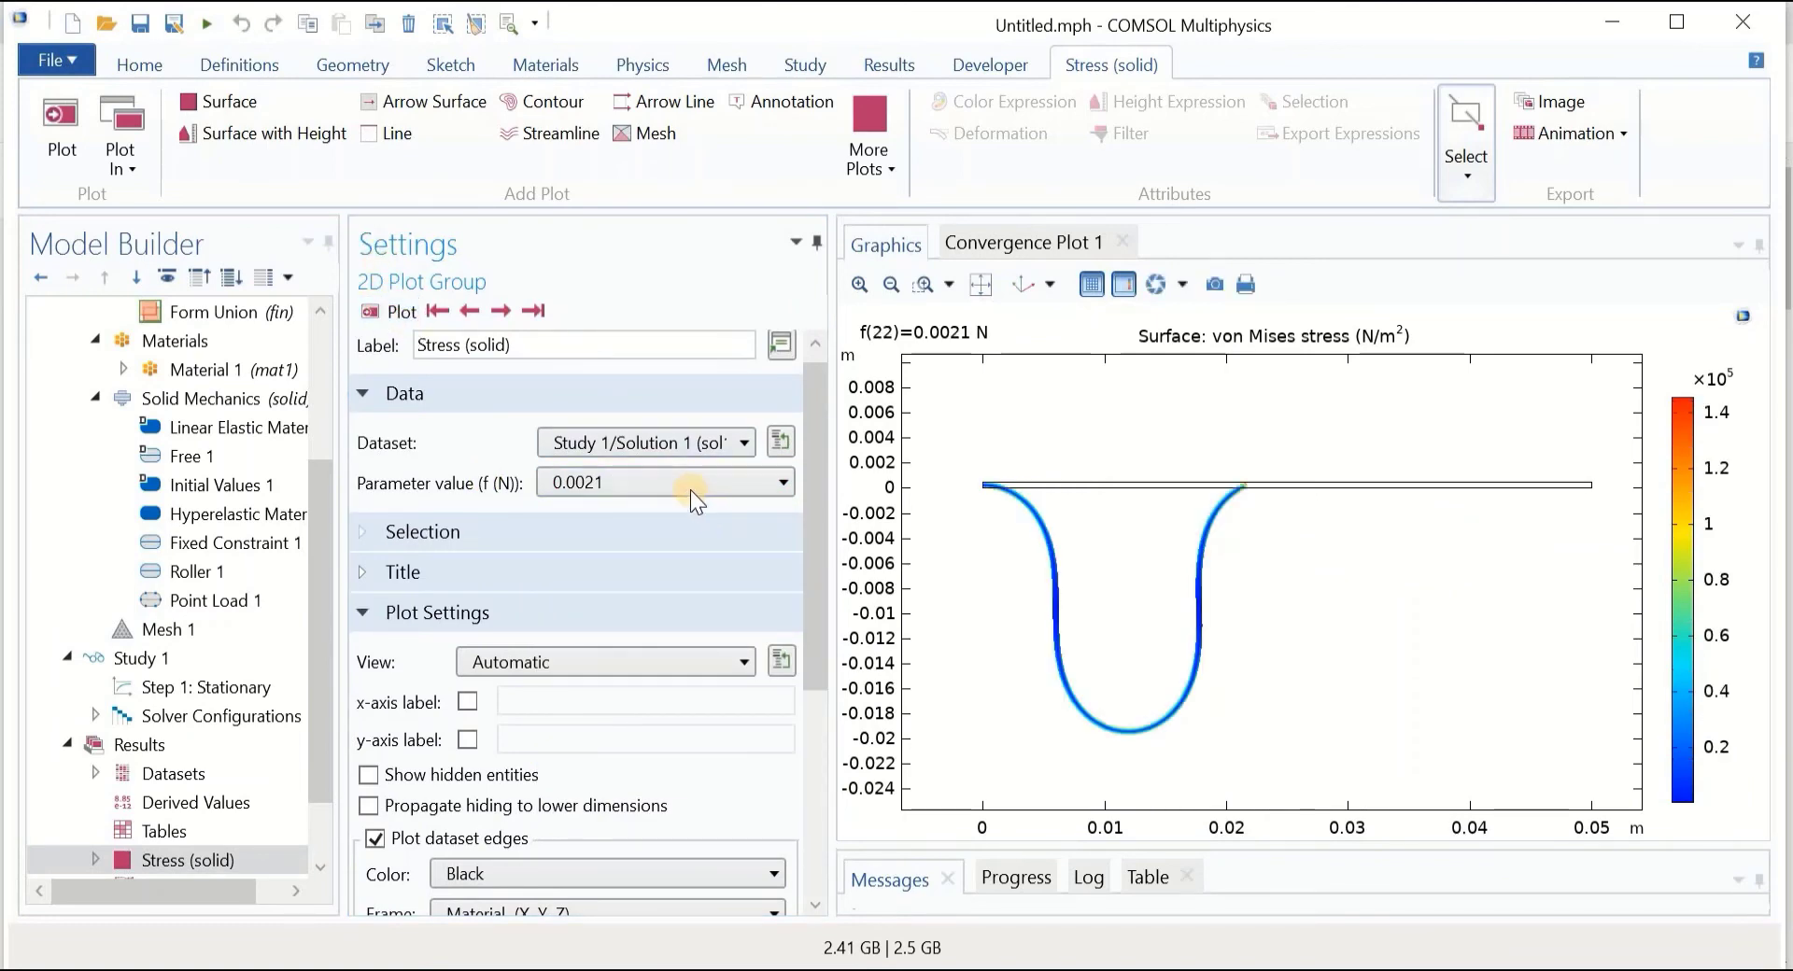
Set the stress plot group's parameter value f to 0.0025 N and replot the stress.
click(597, 484)
scroll(765, 603, up, 2)
scroll(764, 603, up, 4)
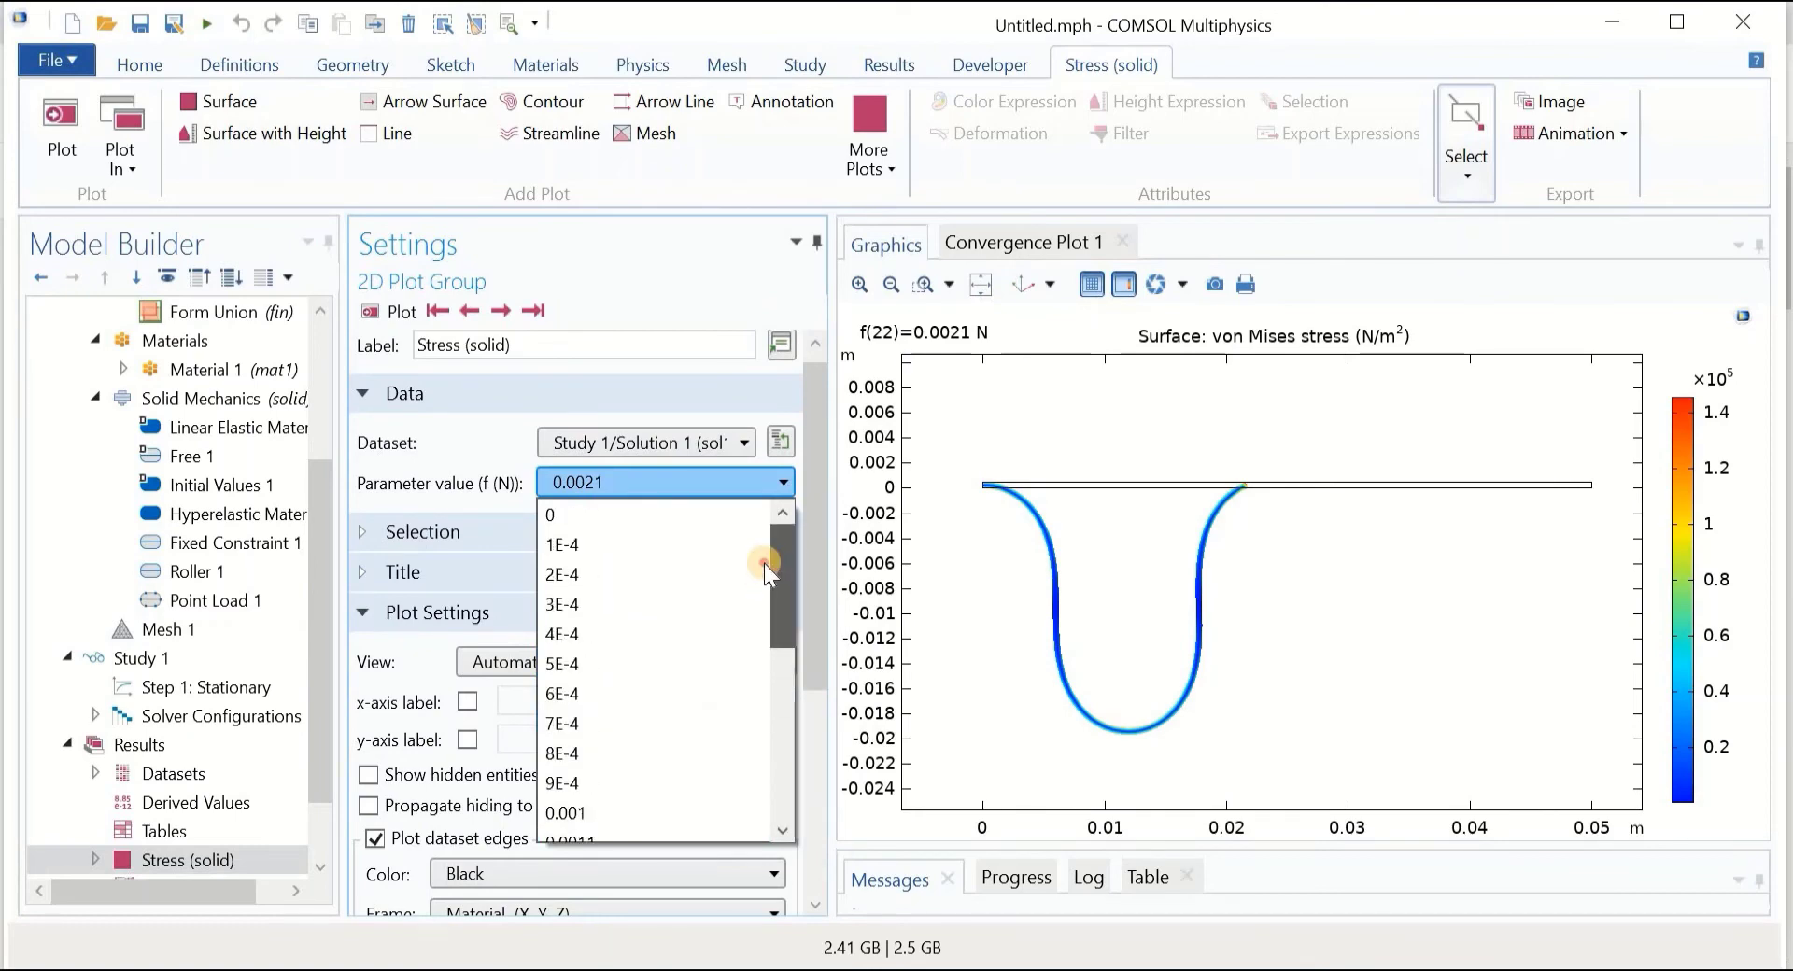
click(695, 752)
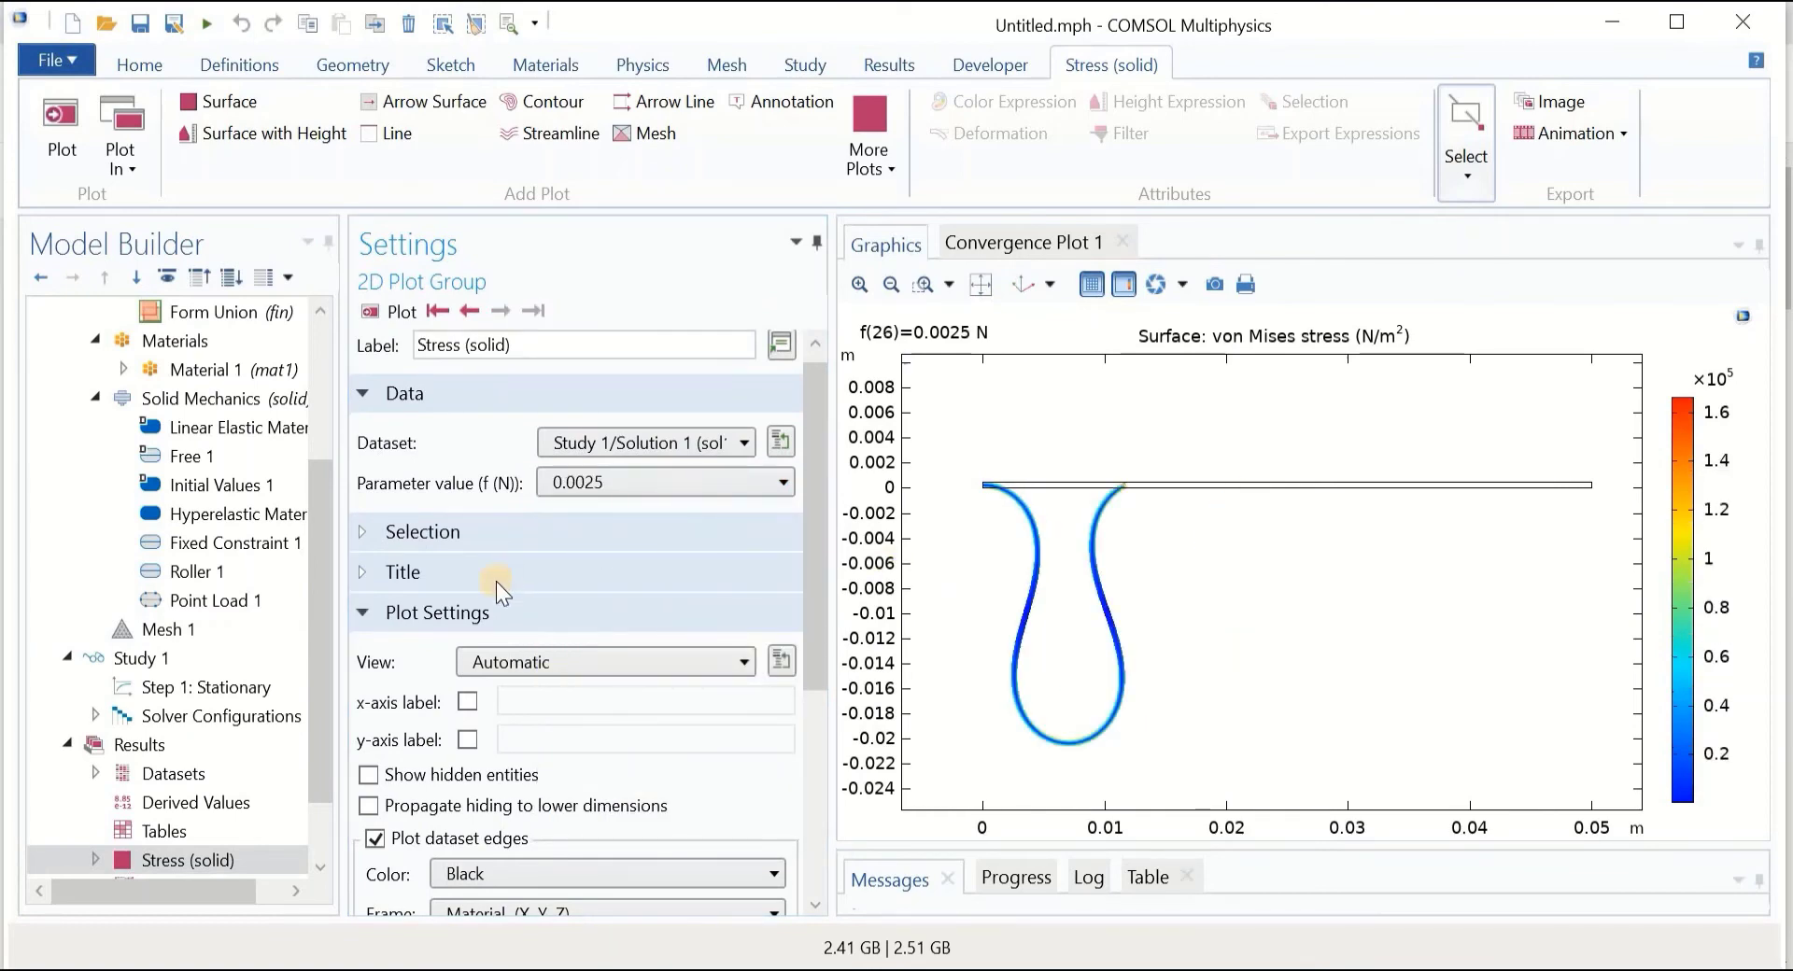
Add a new 2D plot group with a surface plot of the total displacement, solid.disp, and plot it.
scroll(319, 552, down, 1)
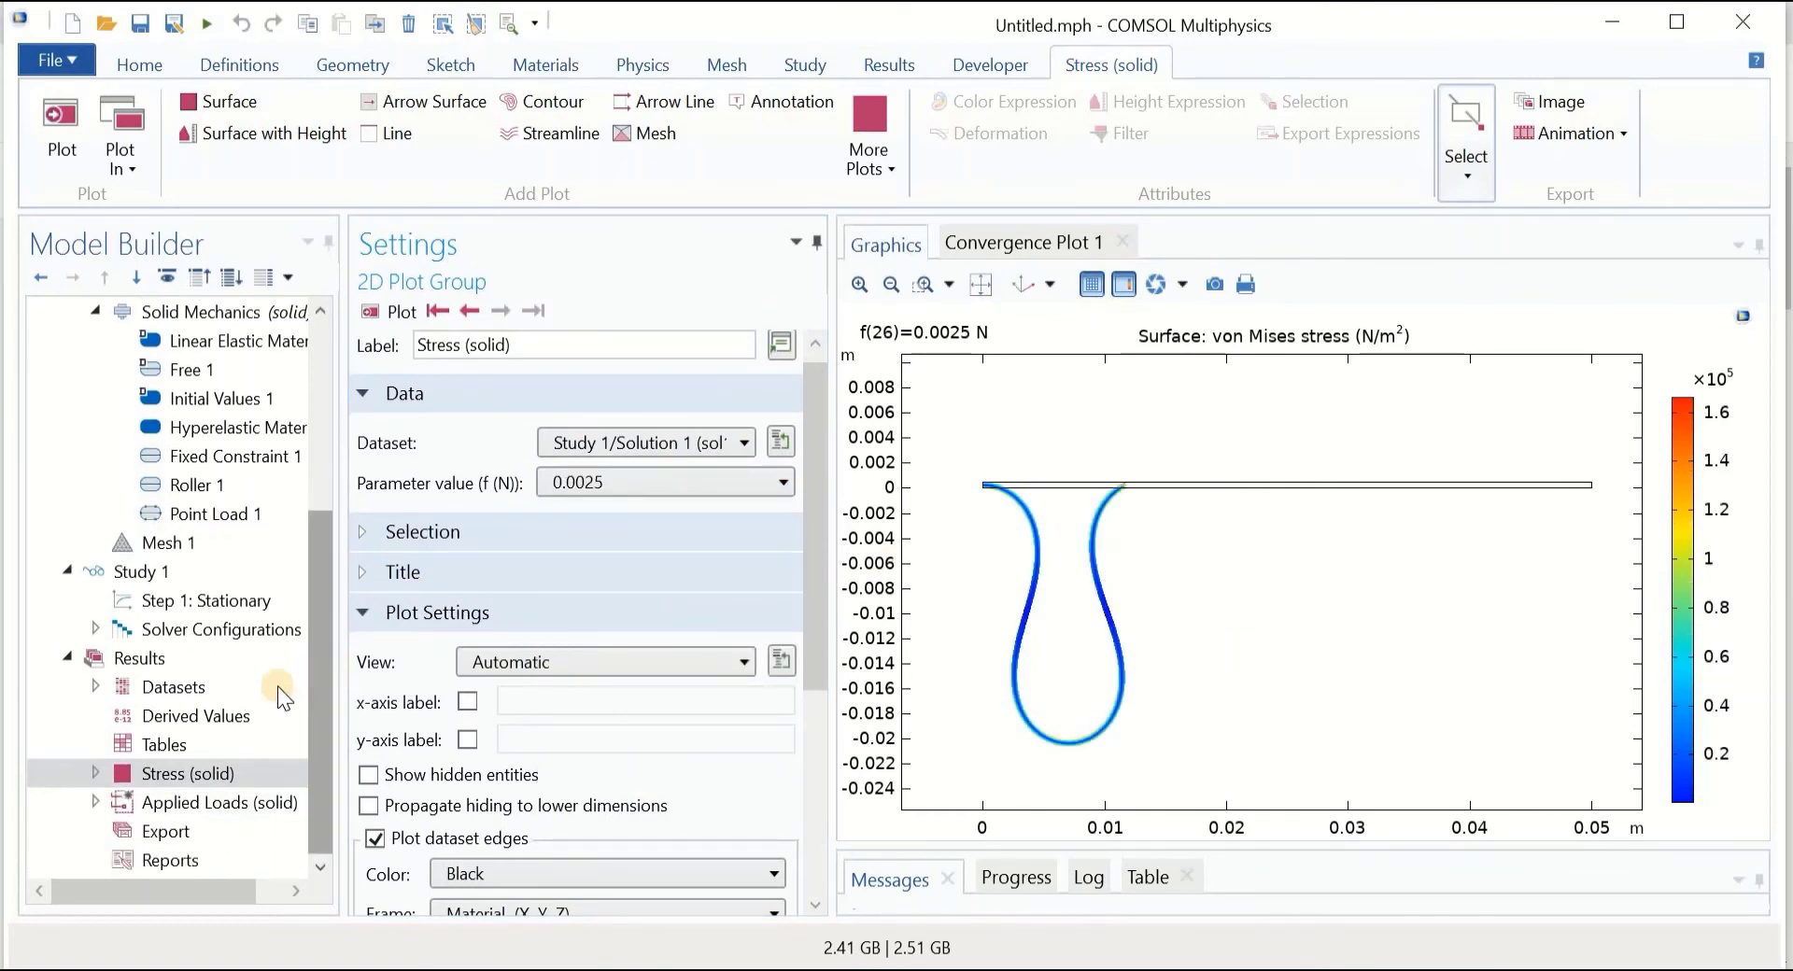
right_click(138, 657)
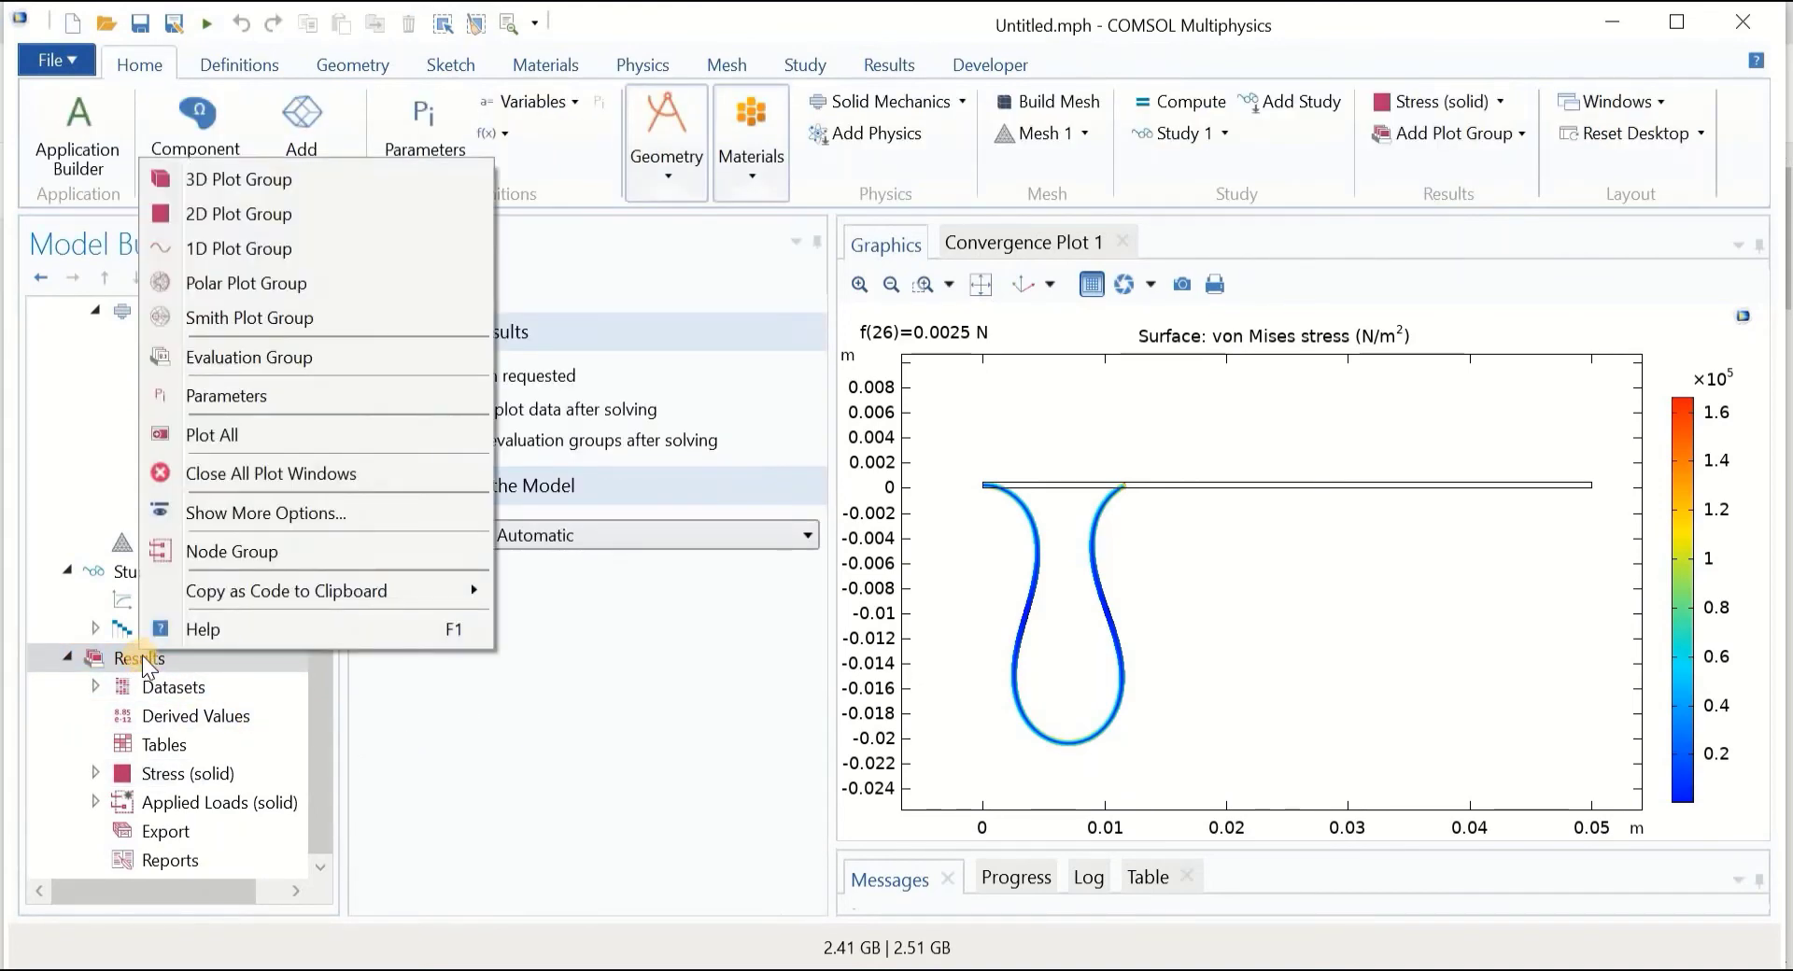
click(283, 220)
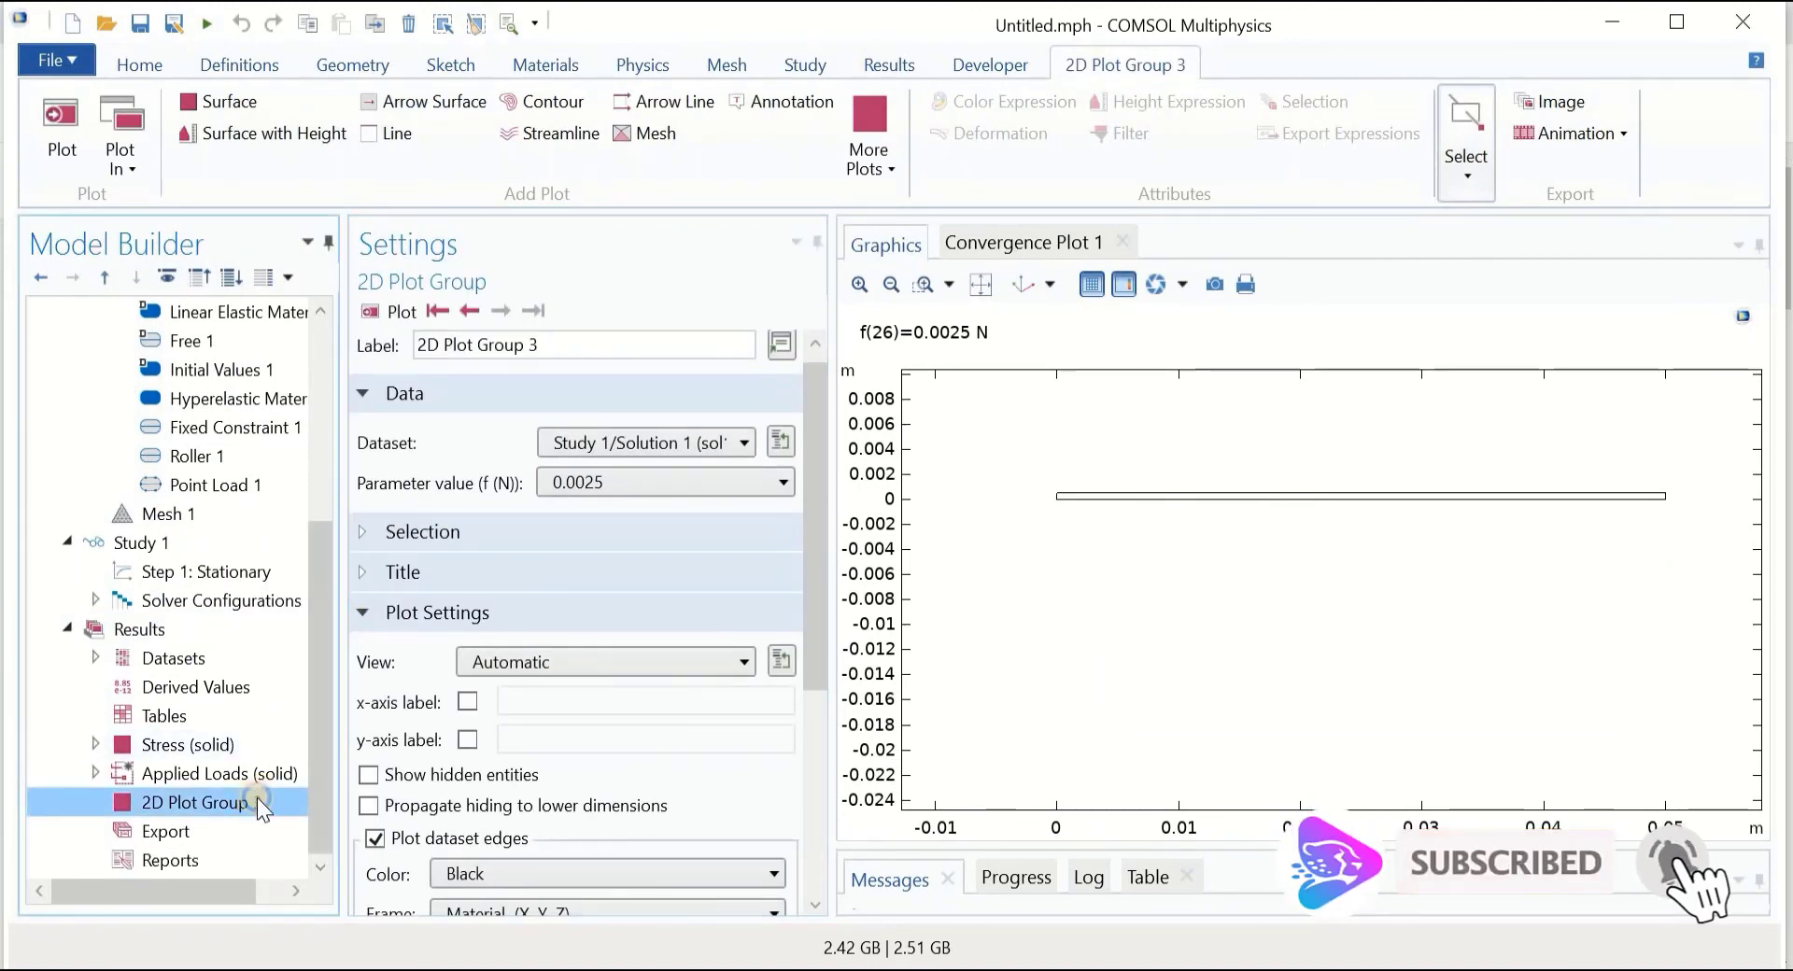
right_click(256, 797)
click(400, 96)
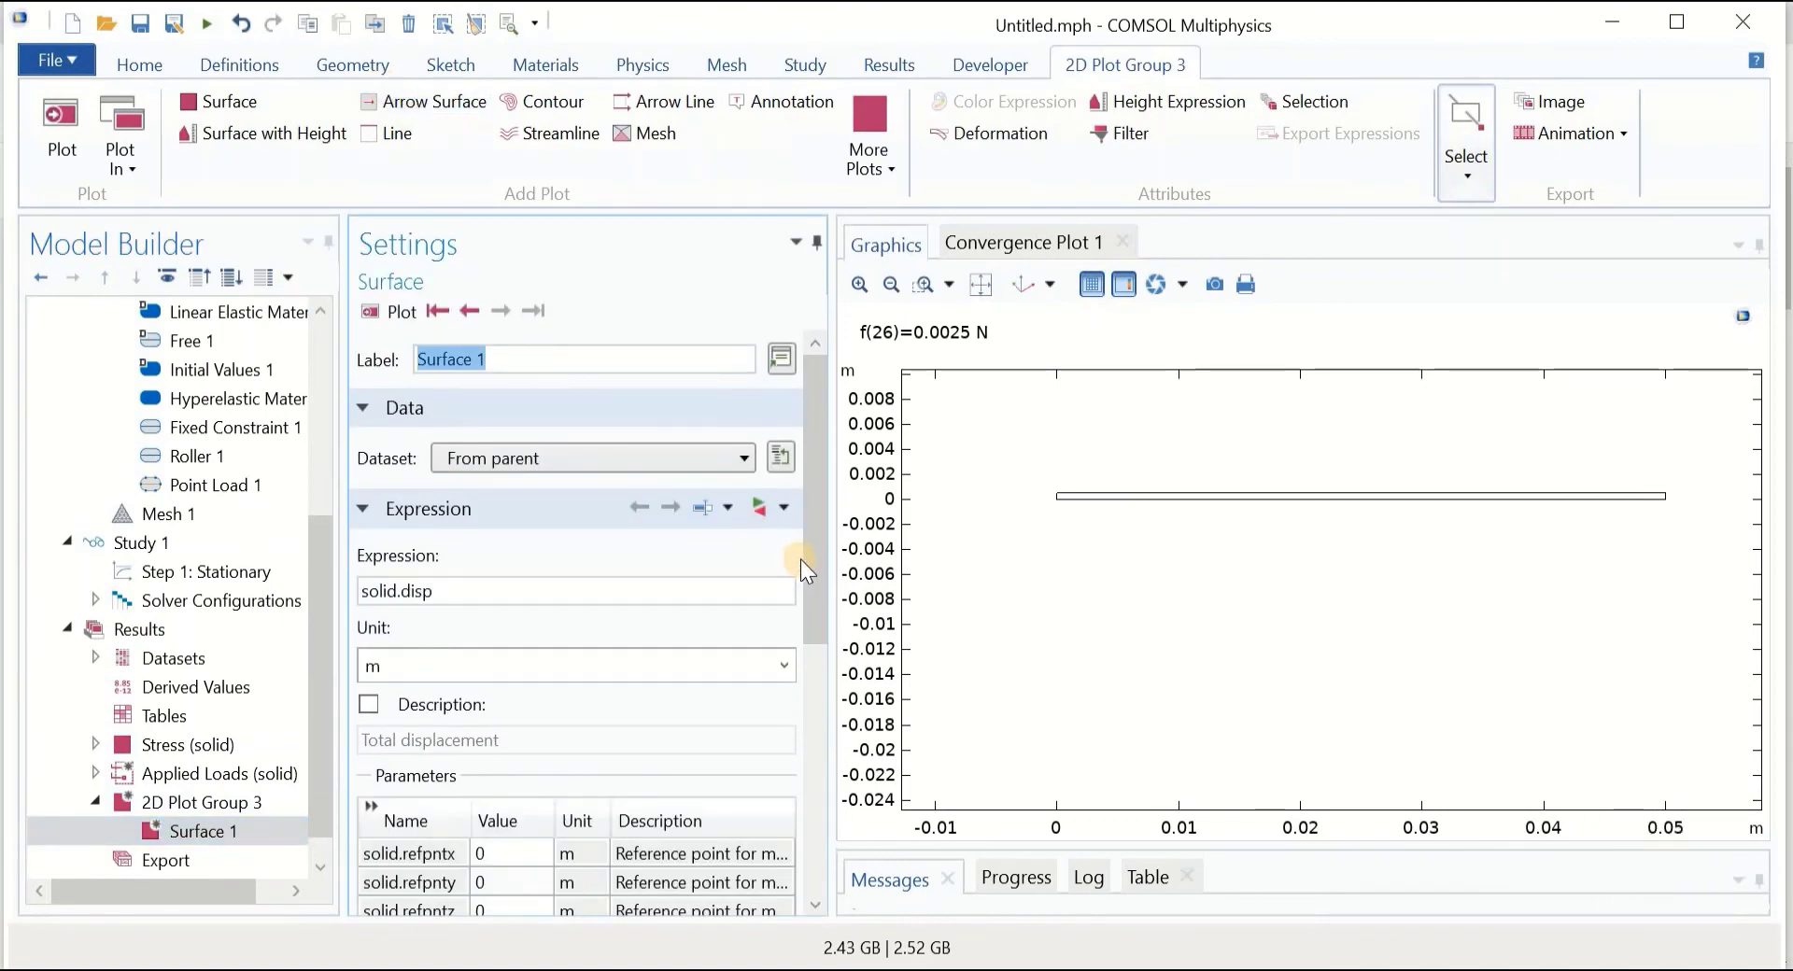
scroll(801, 602, down, 2)
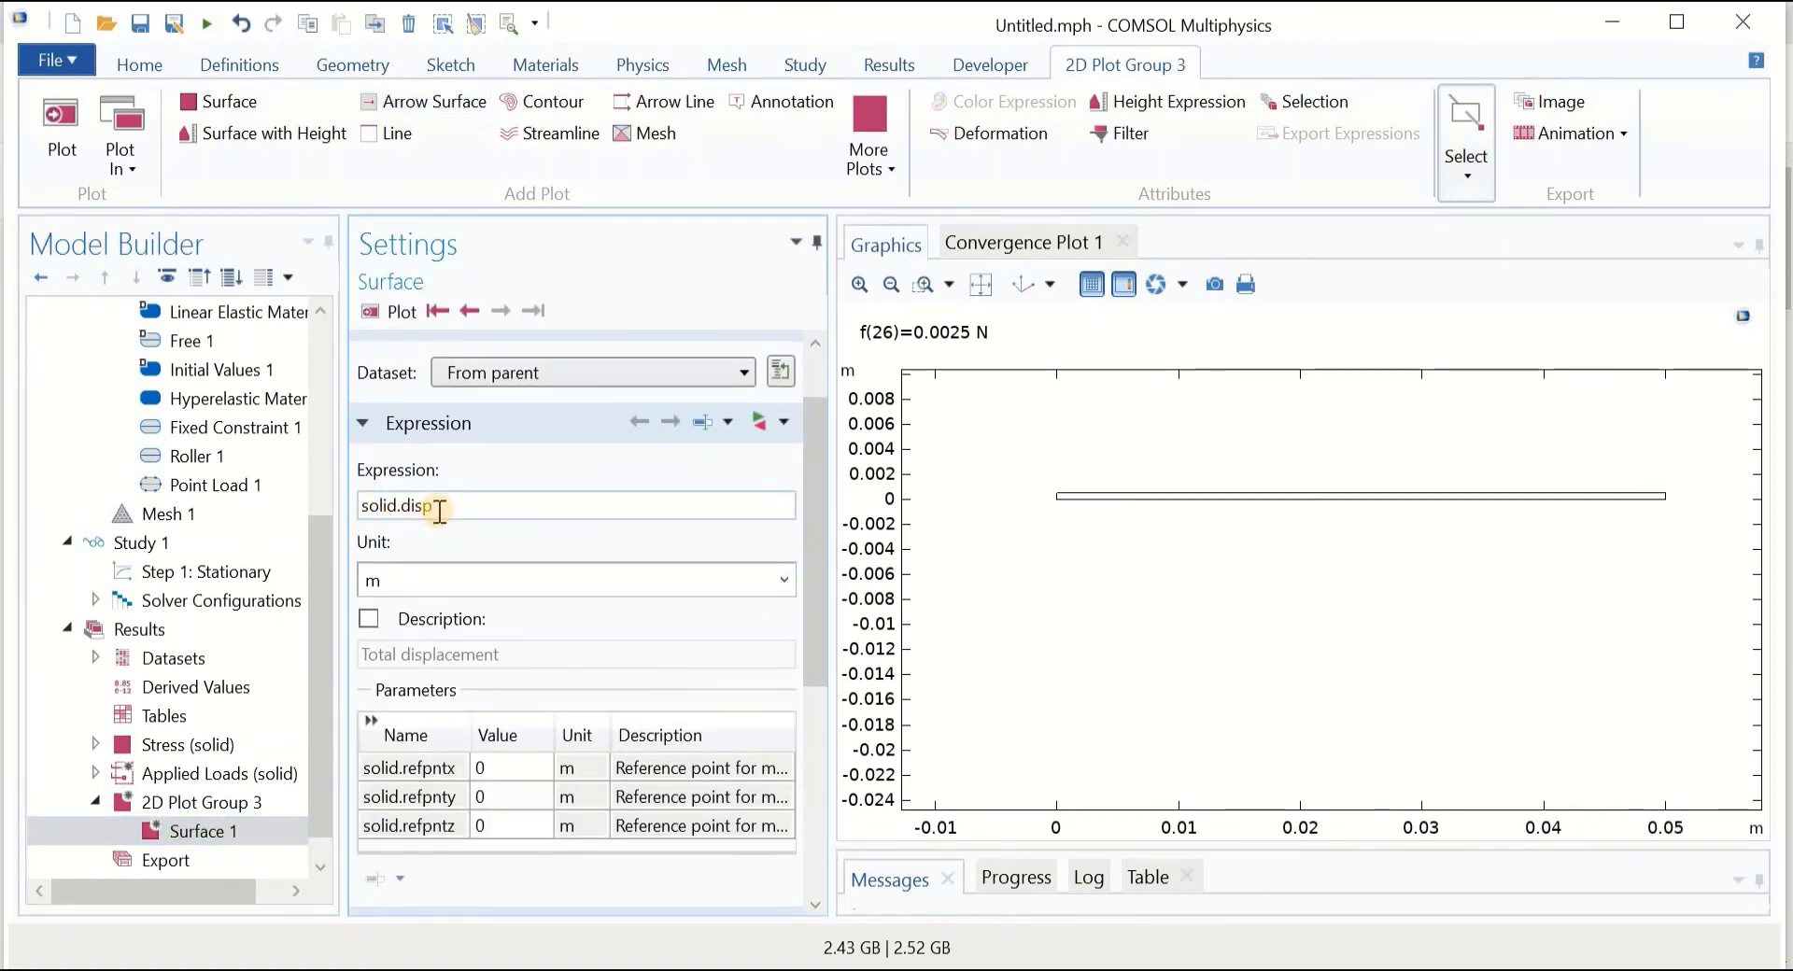
click(383, 314)
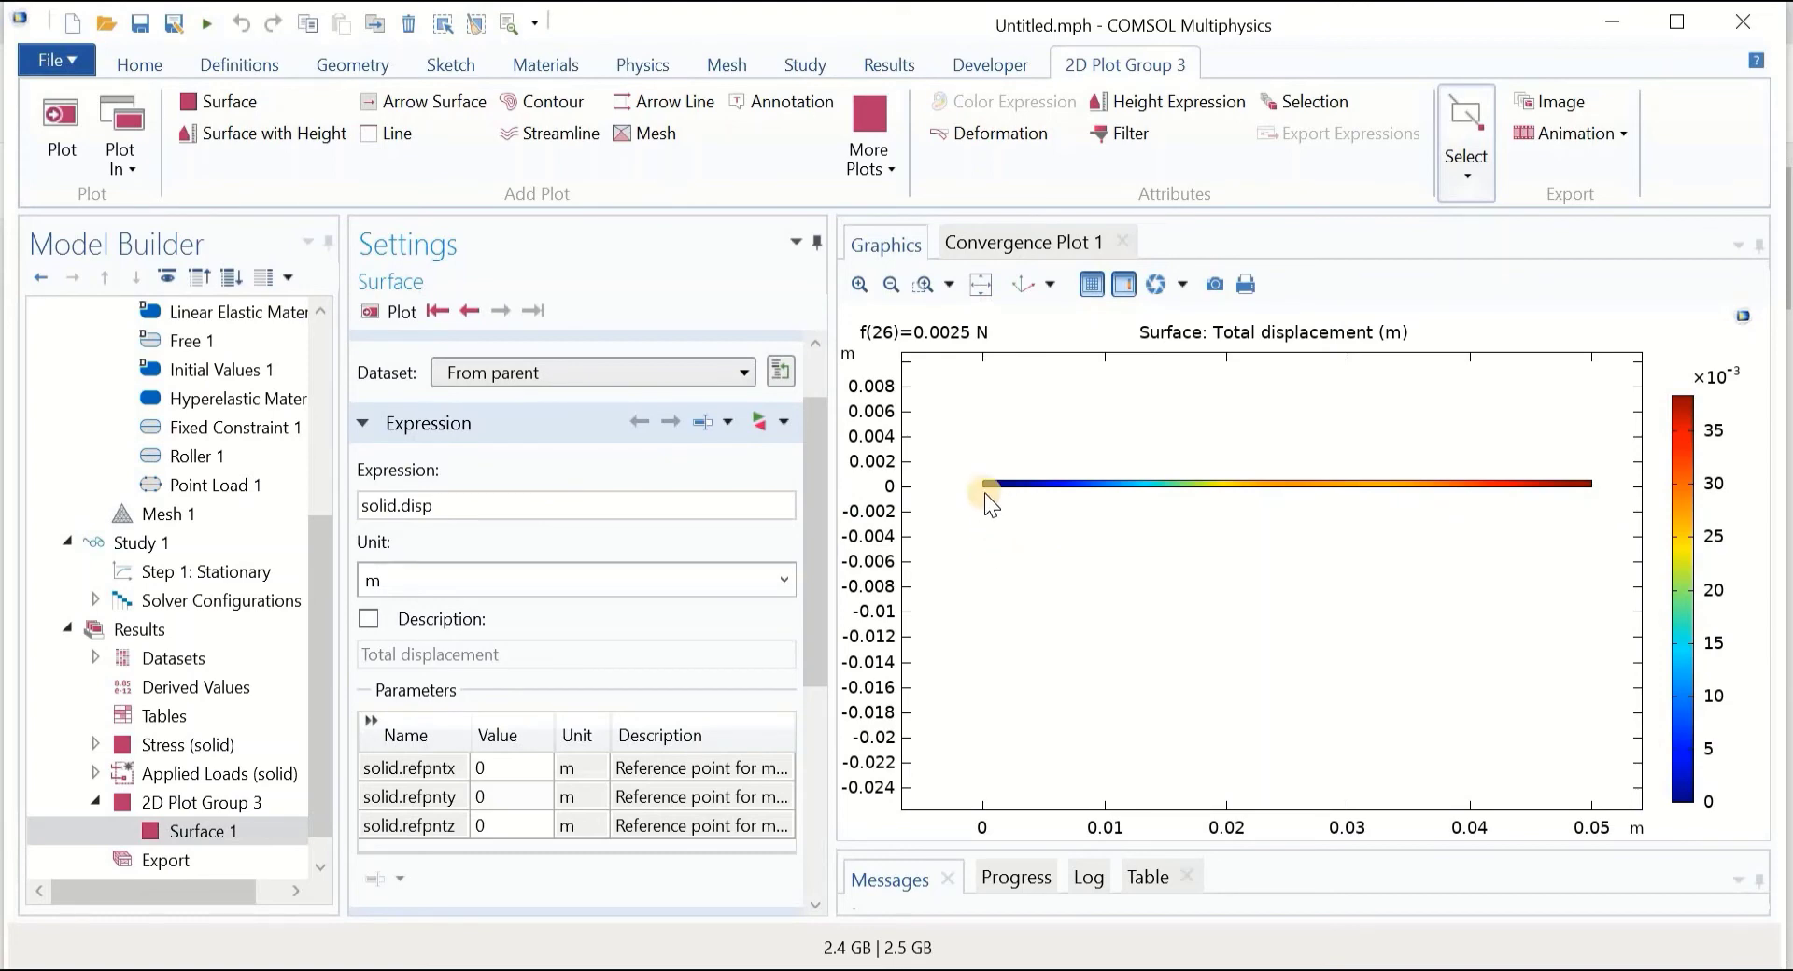
Add a Deformation to the total displacement surface, set its scale factor to 1, and replot.
right_click(170, 831)
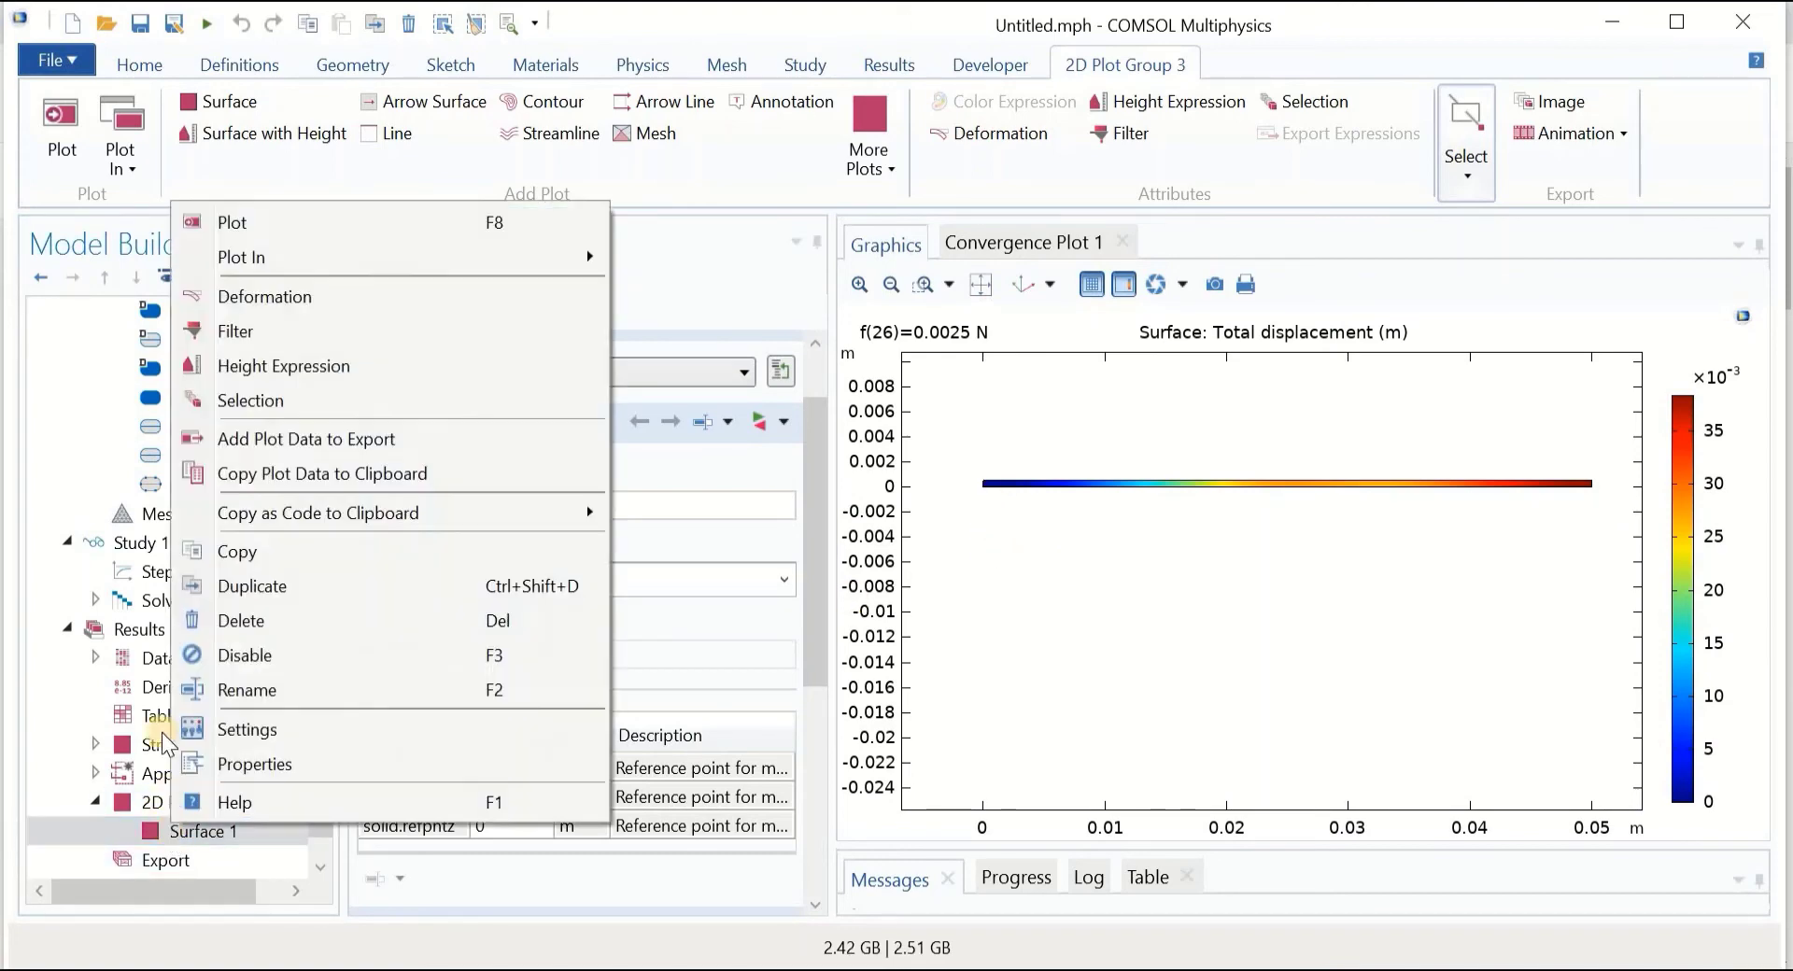
click(282, 296)
click(395, 310)
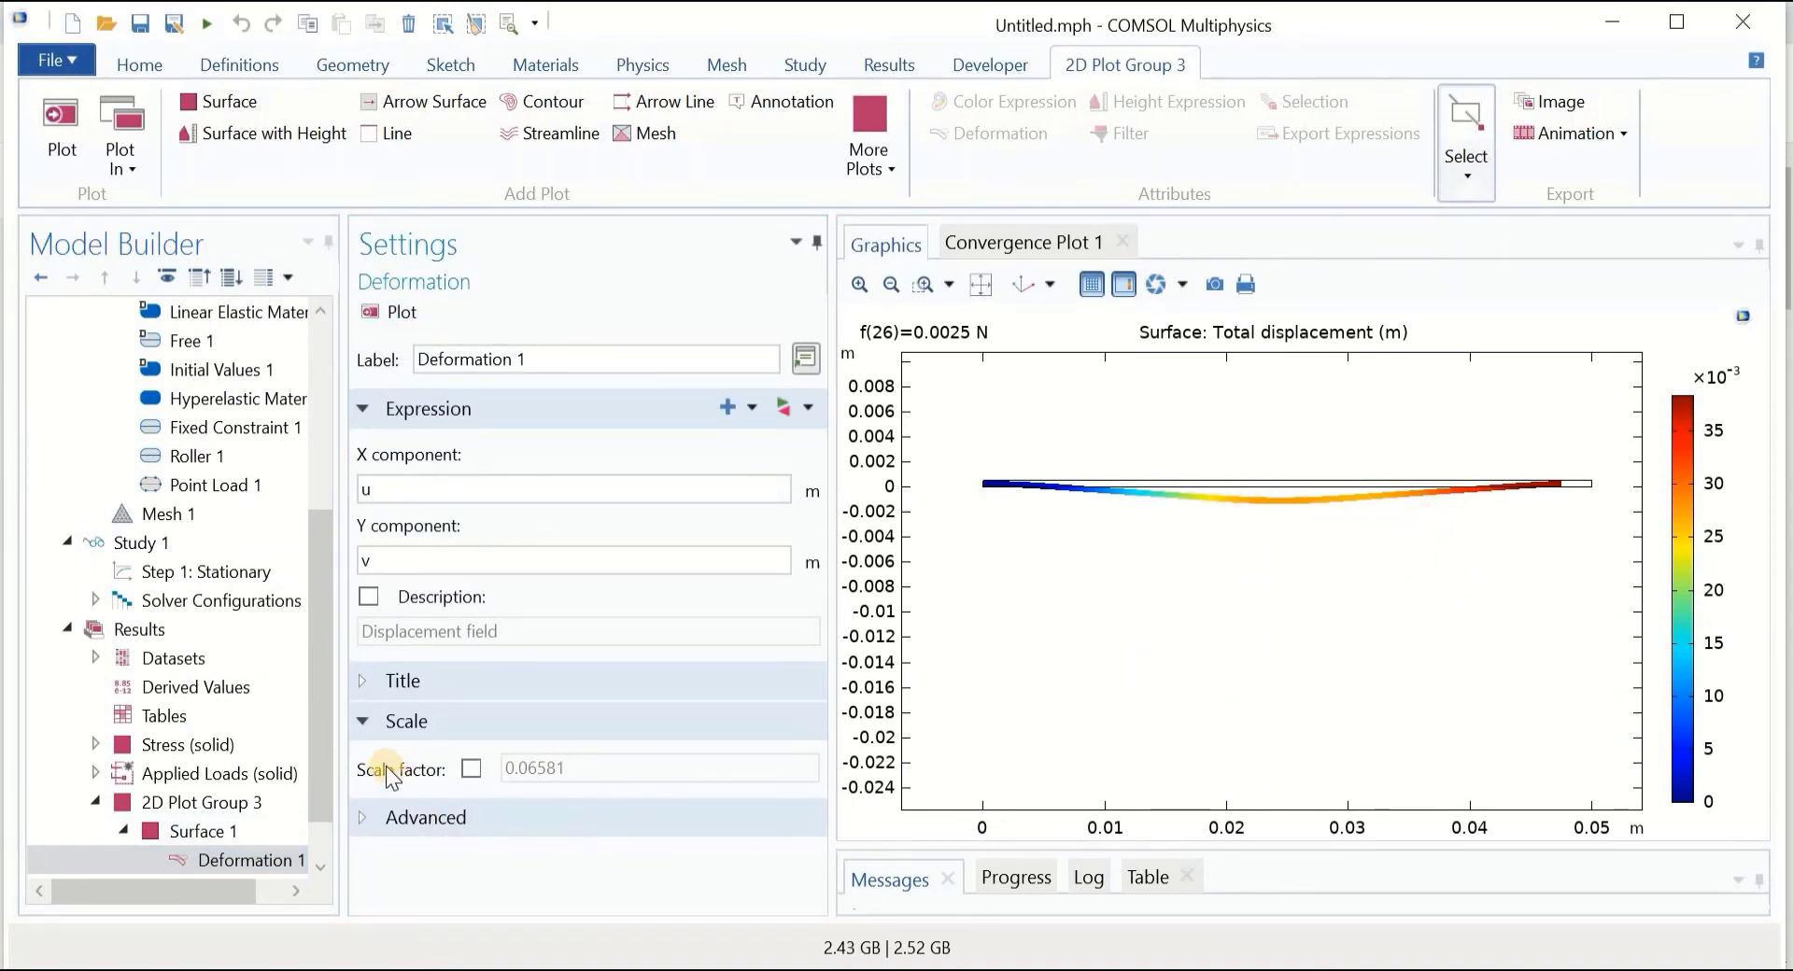
click(471, 769)
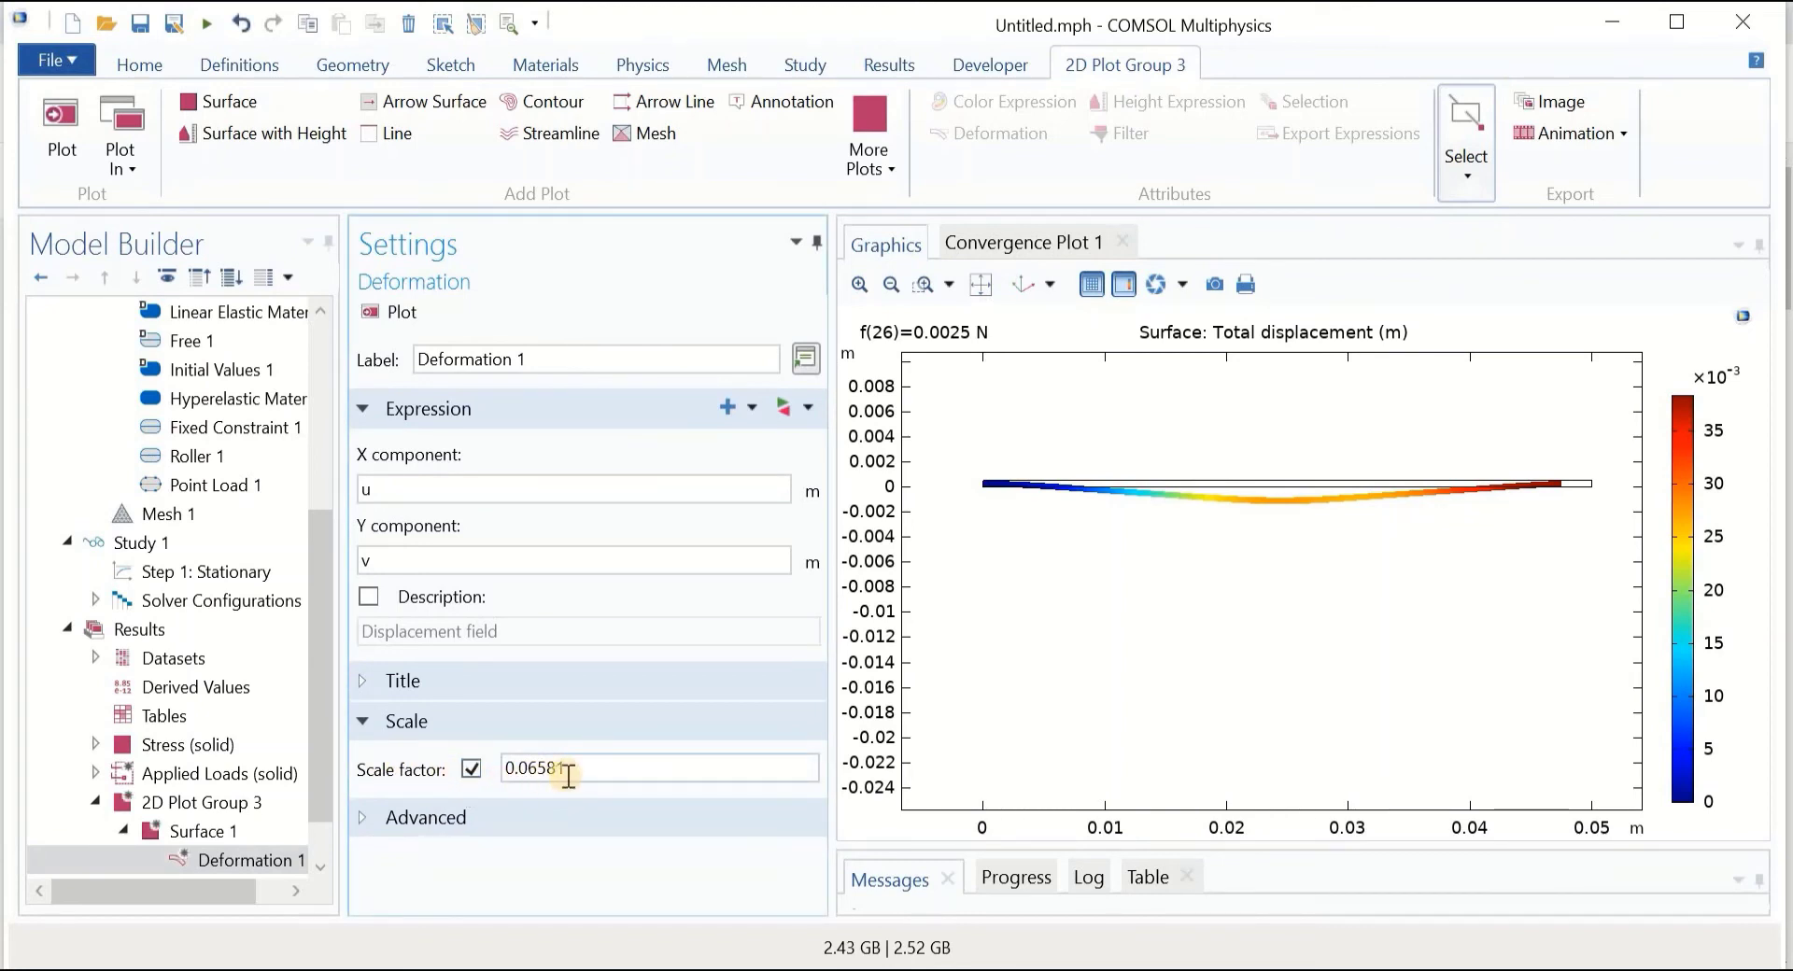
drag(502, 767, 668, 768)
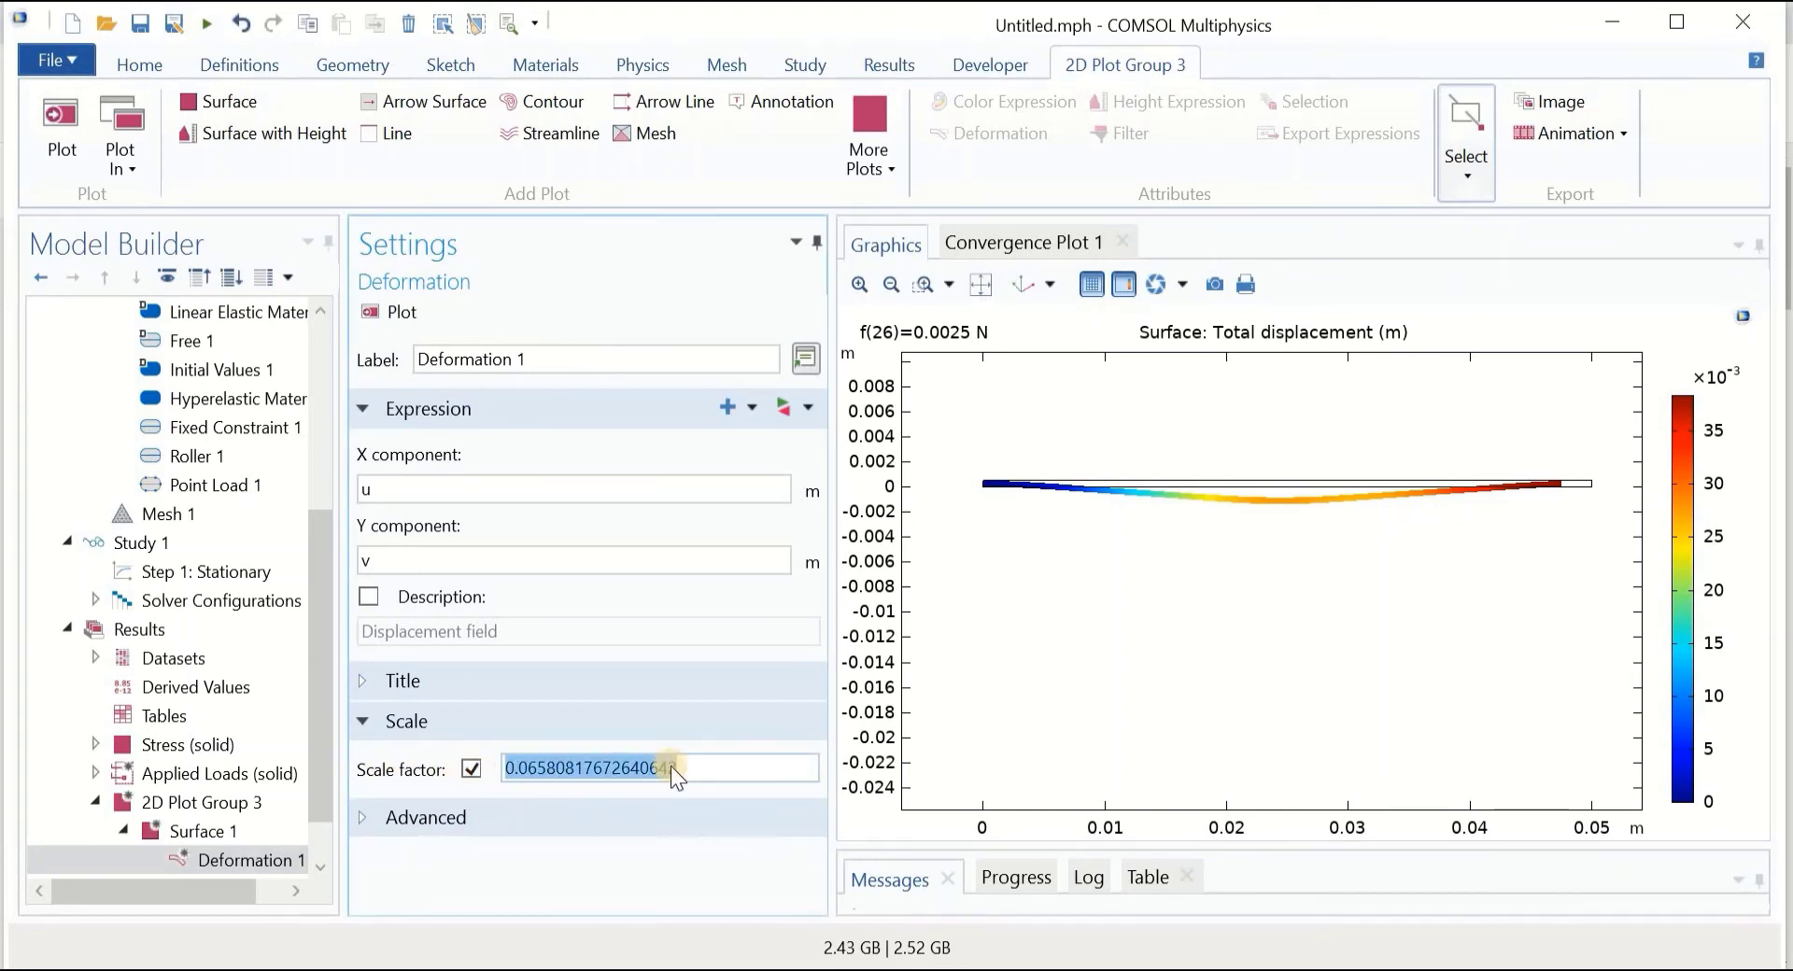
text(1)
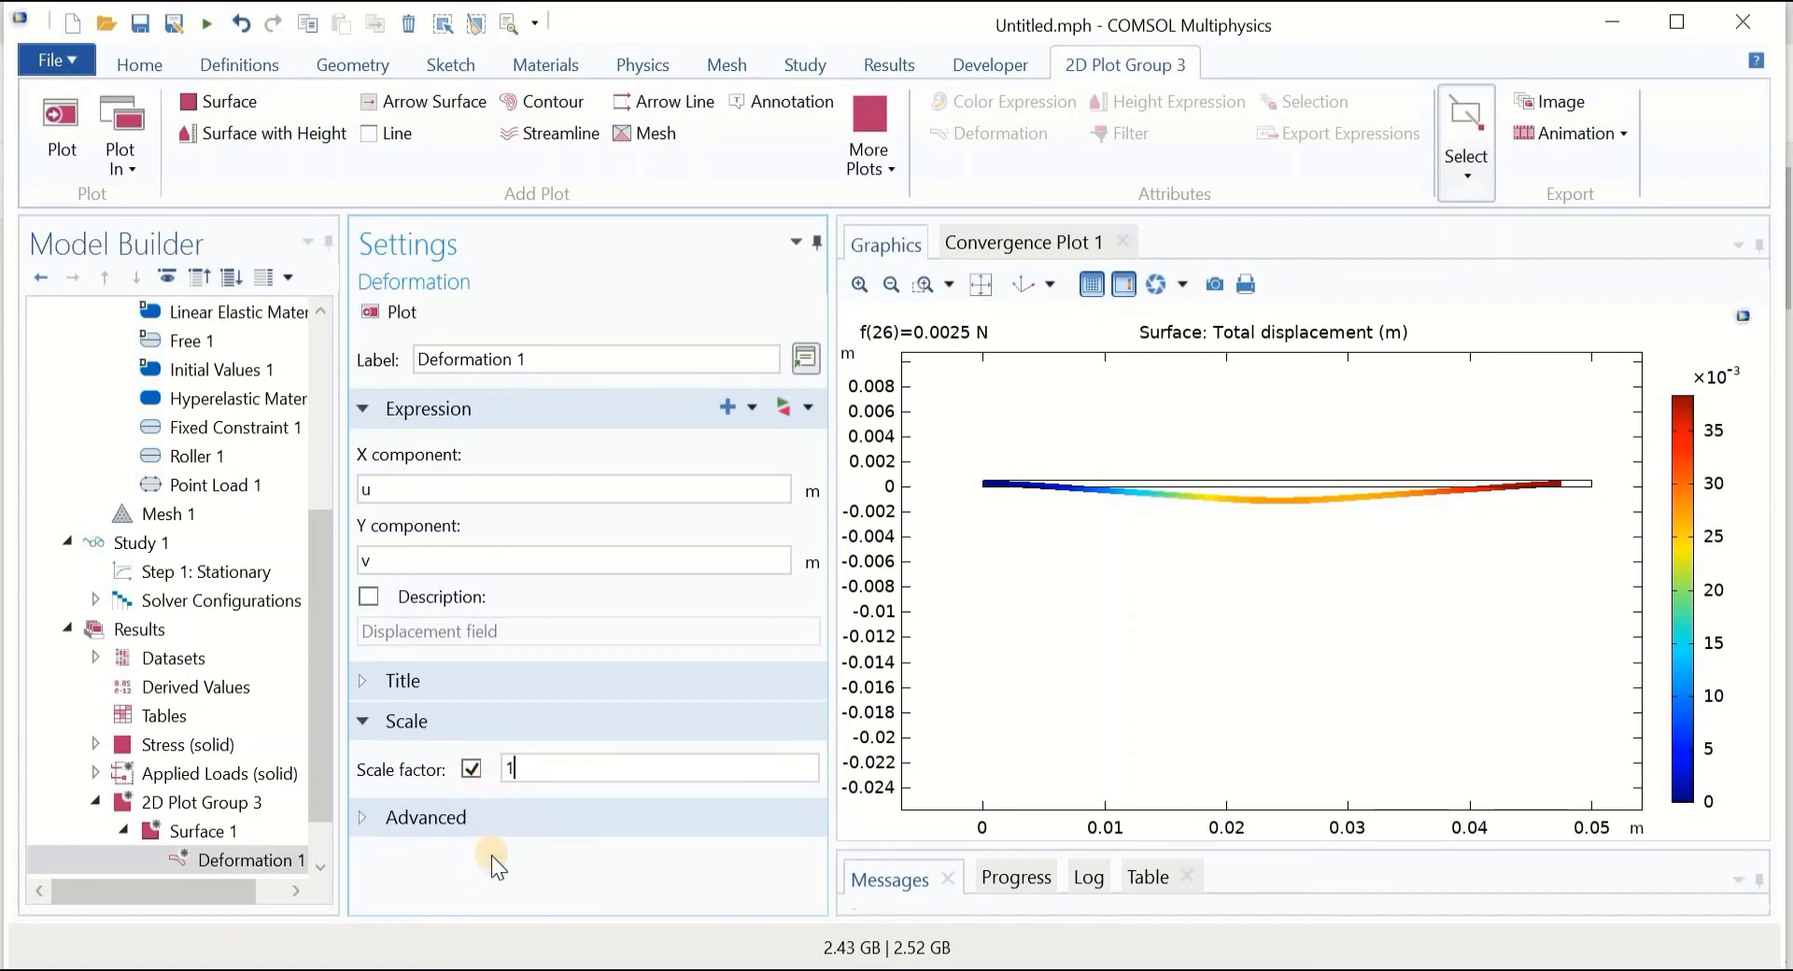
click(381, 308)
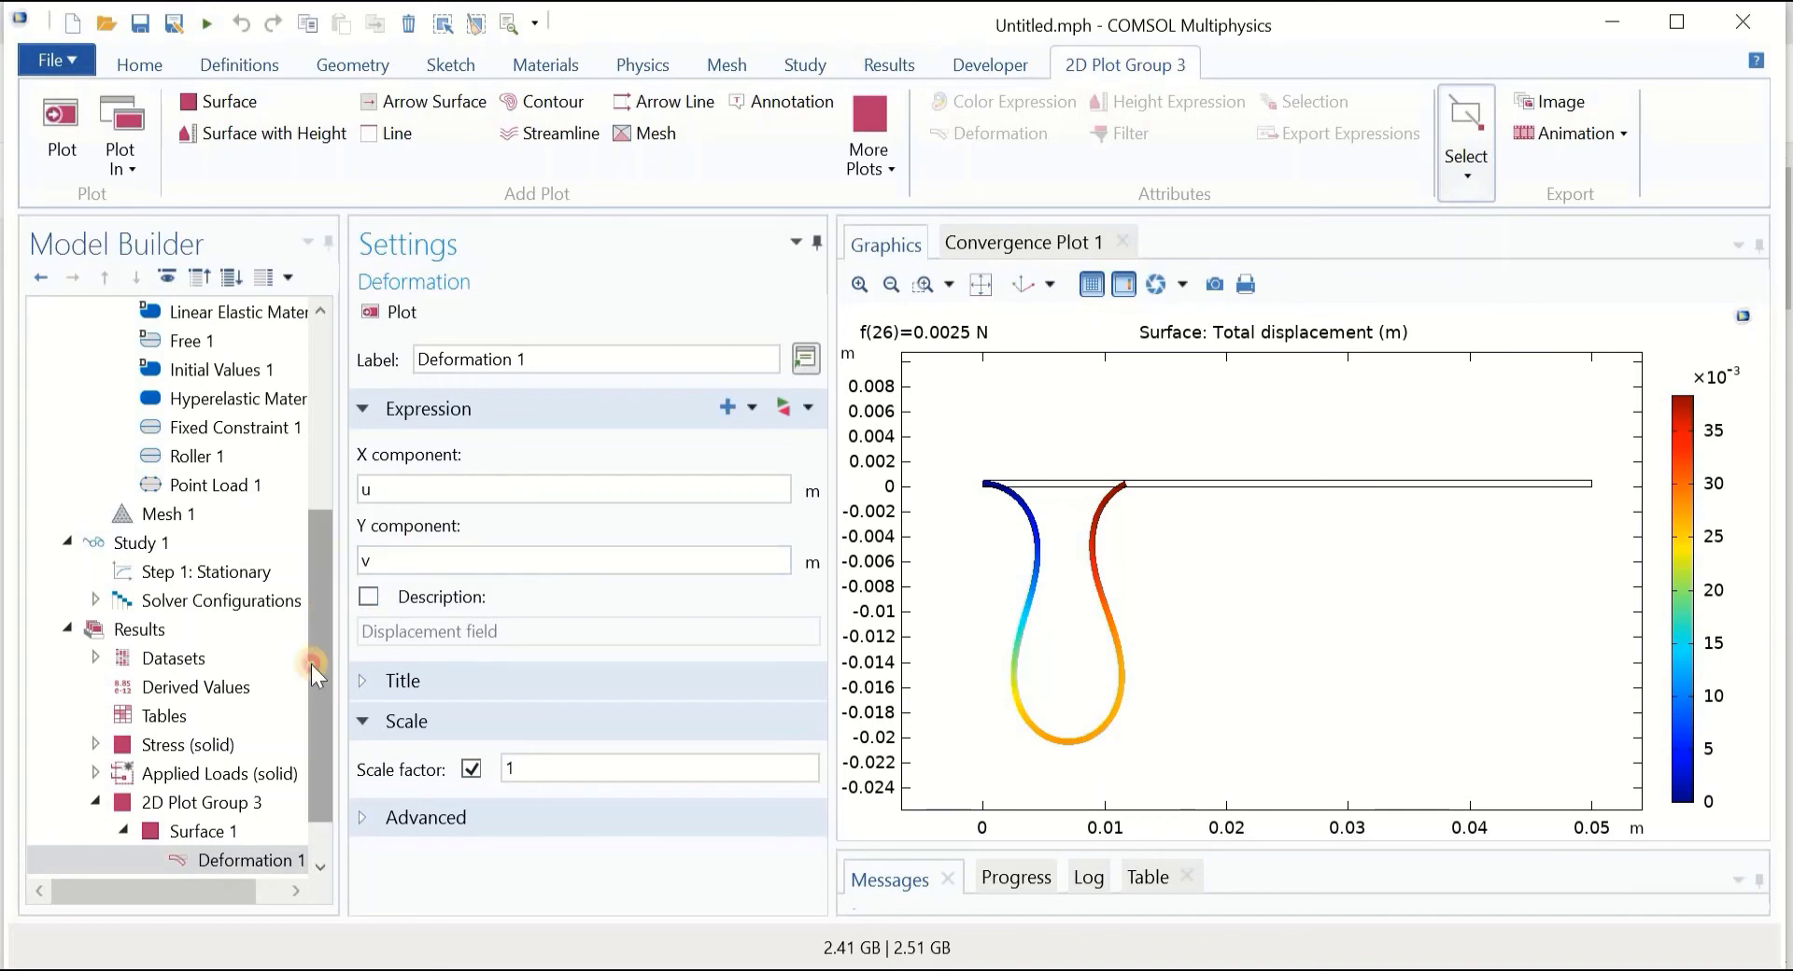
Plot the total displacement in 2D Plot Group 3 for the parameter value f = 0.0011 N.
scroll(305, 710, down, 1)
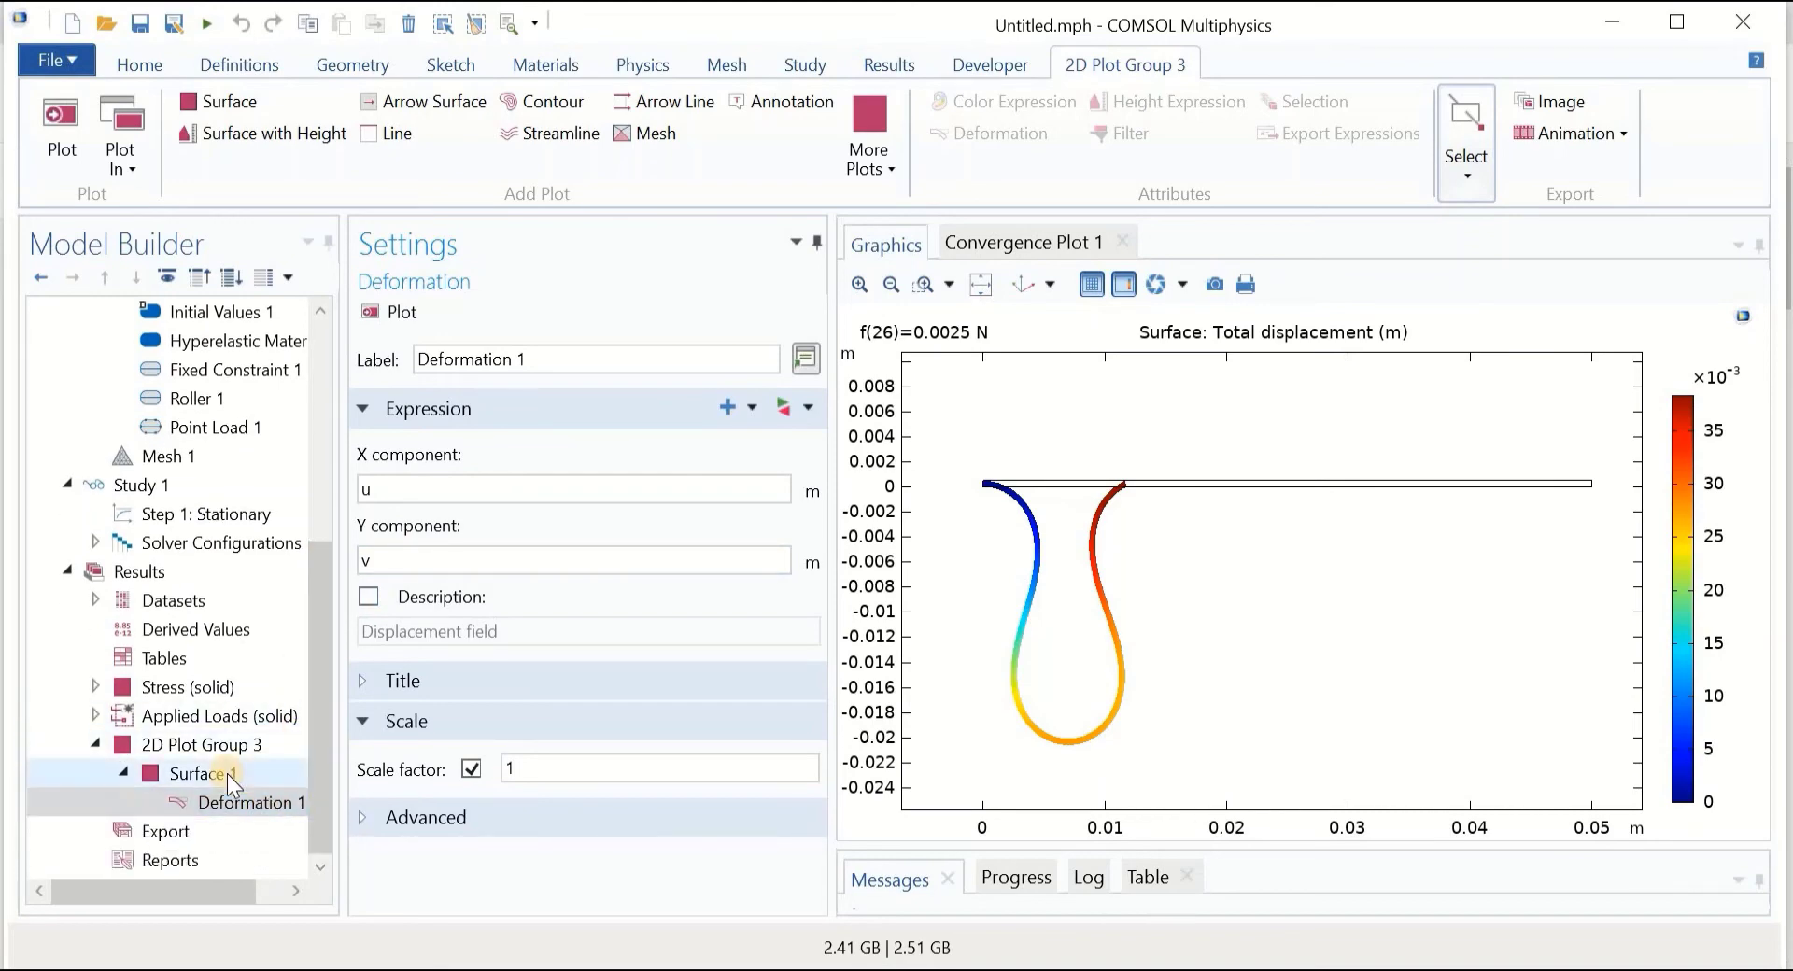
click(219, 750)
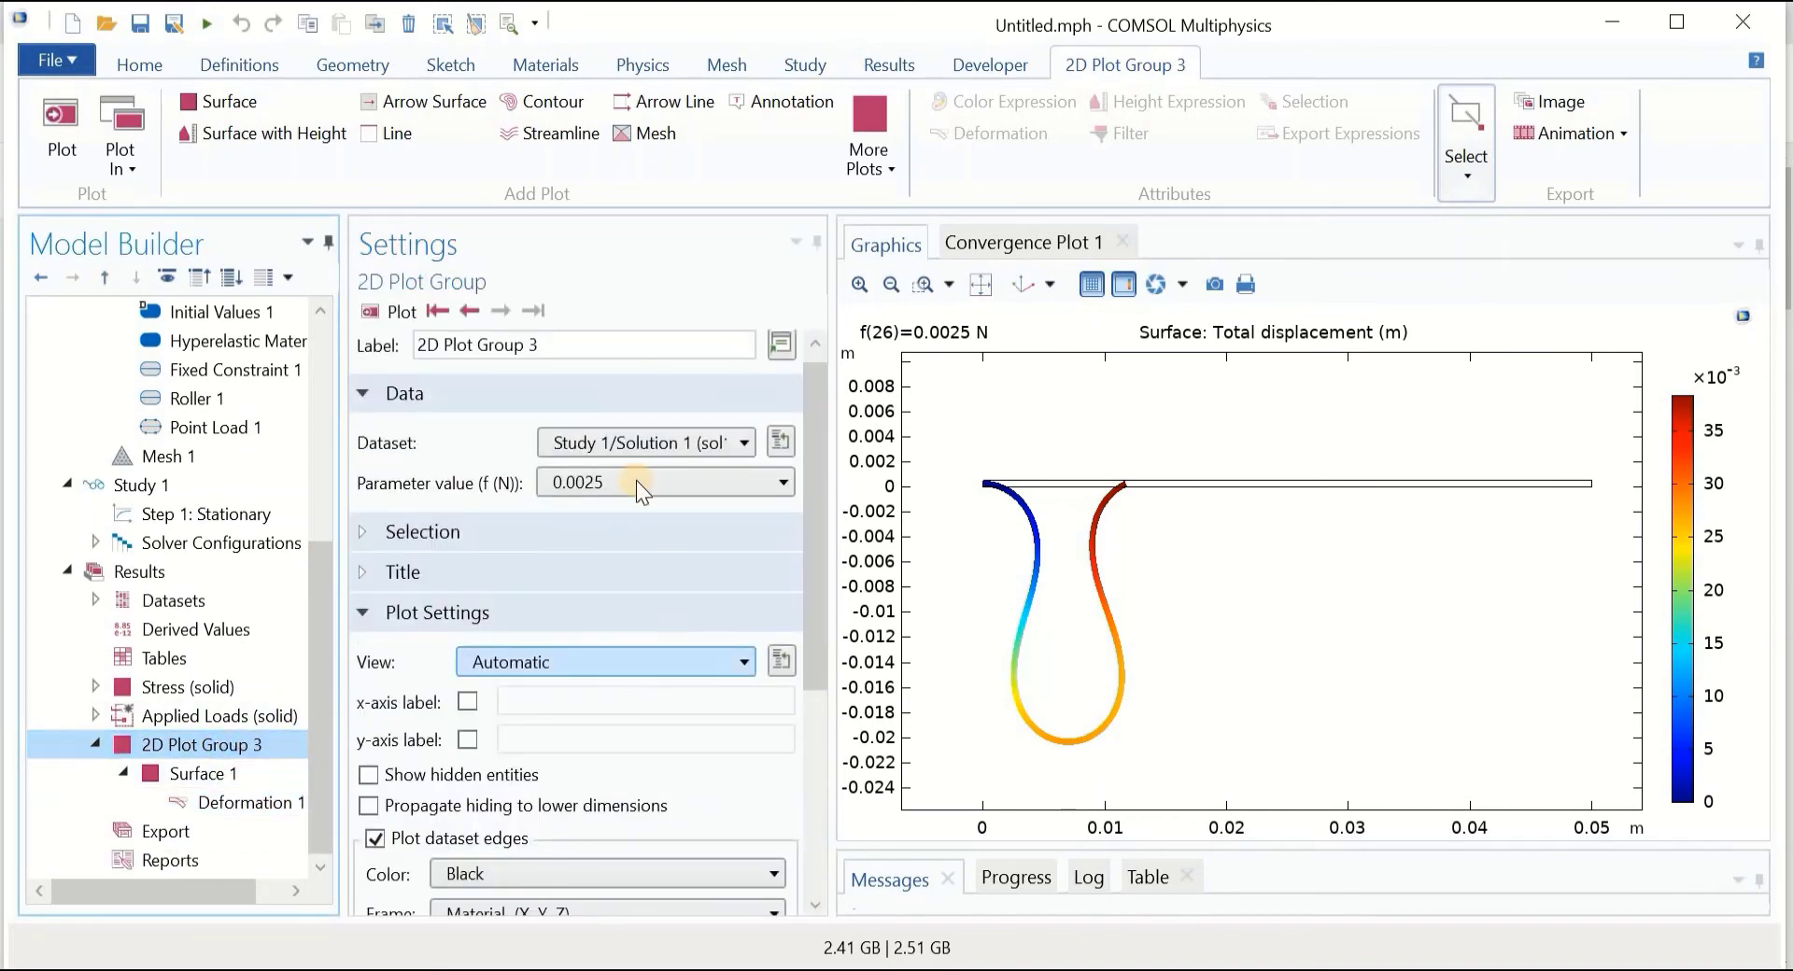
click(629, 482)
drag(784, 738, 754, 579)
click(655, 772)
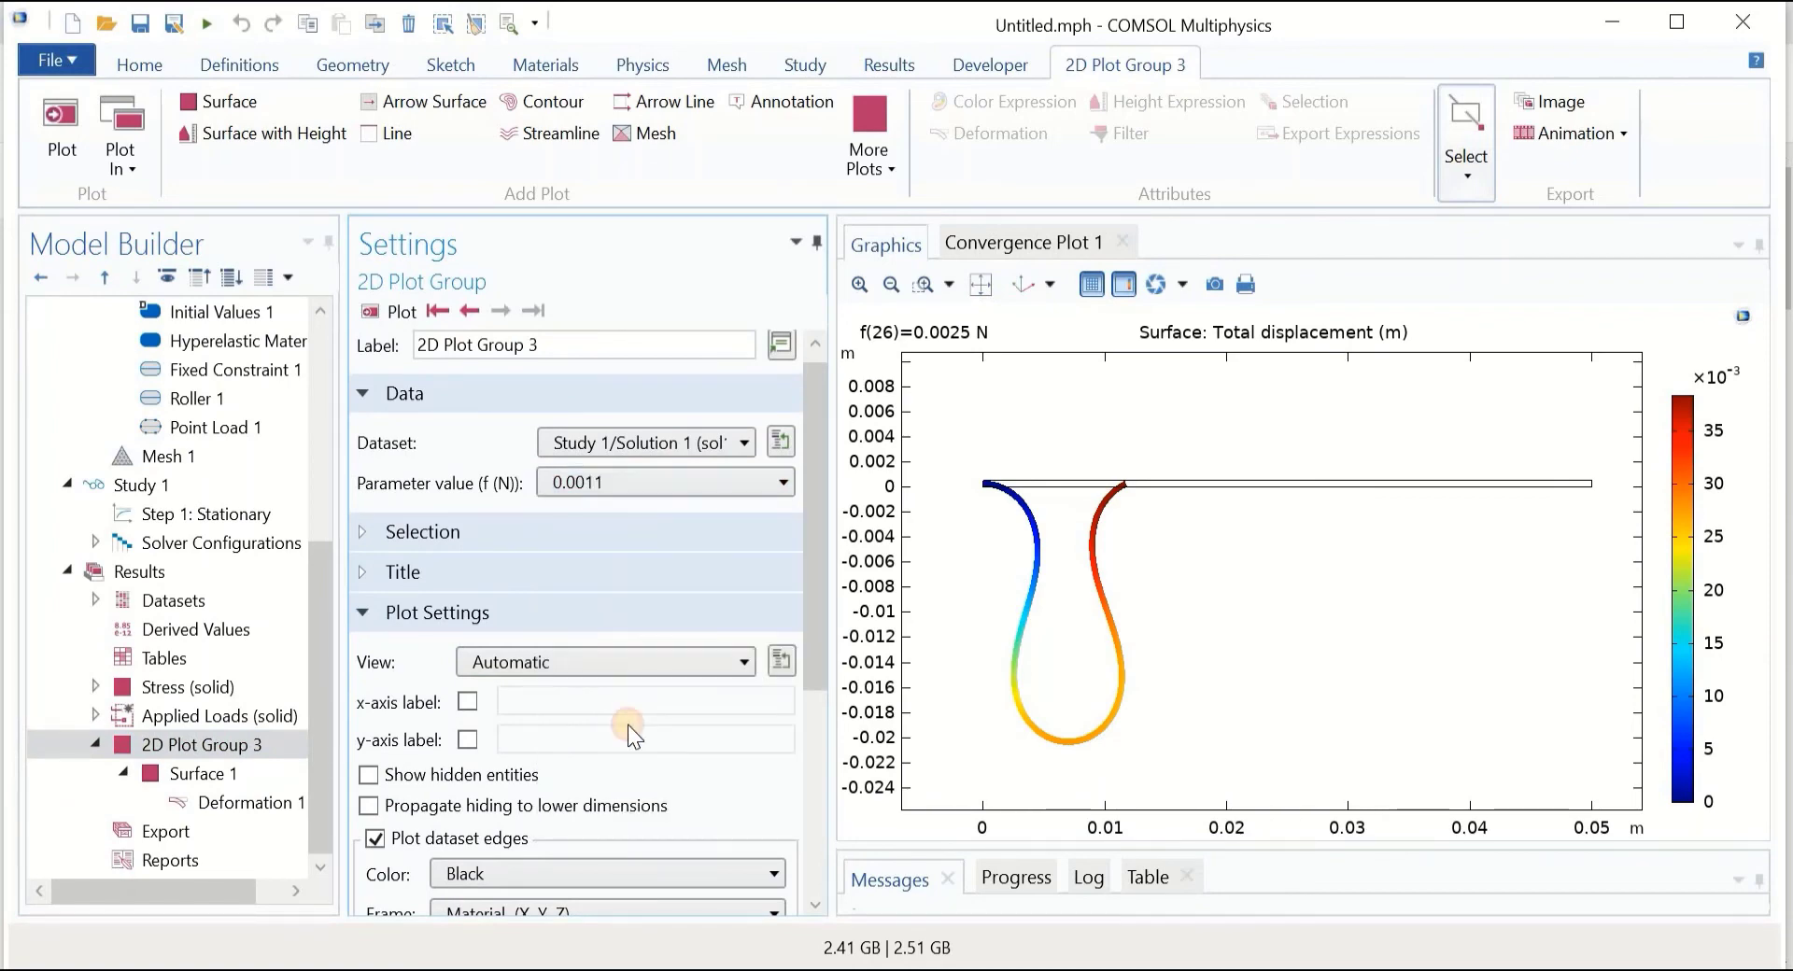
click(392, 312)
Plot the total displacement in 2D Plot Group 3 for the parameter value f = 0.0018 N.
click(585, 484)
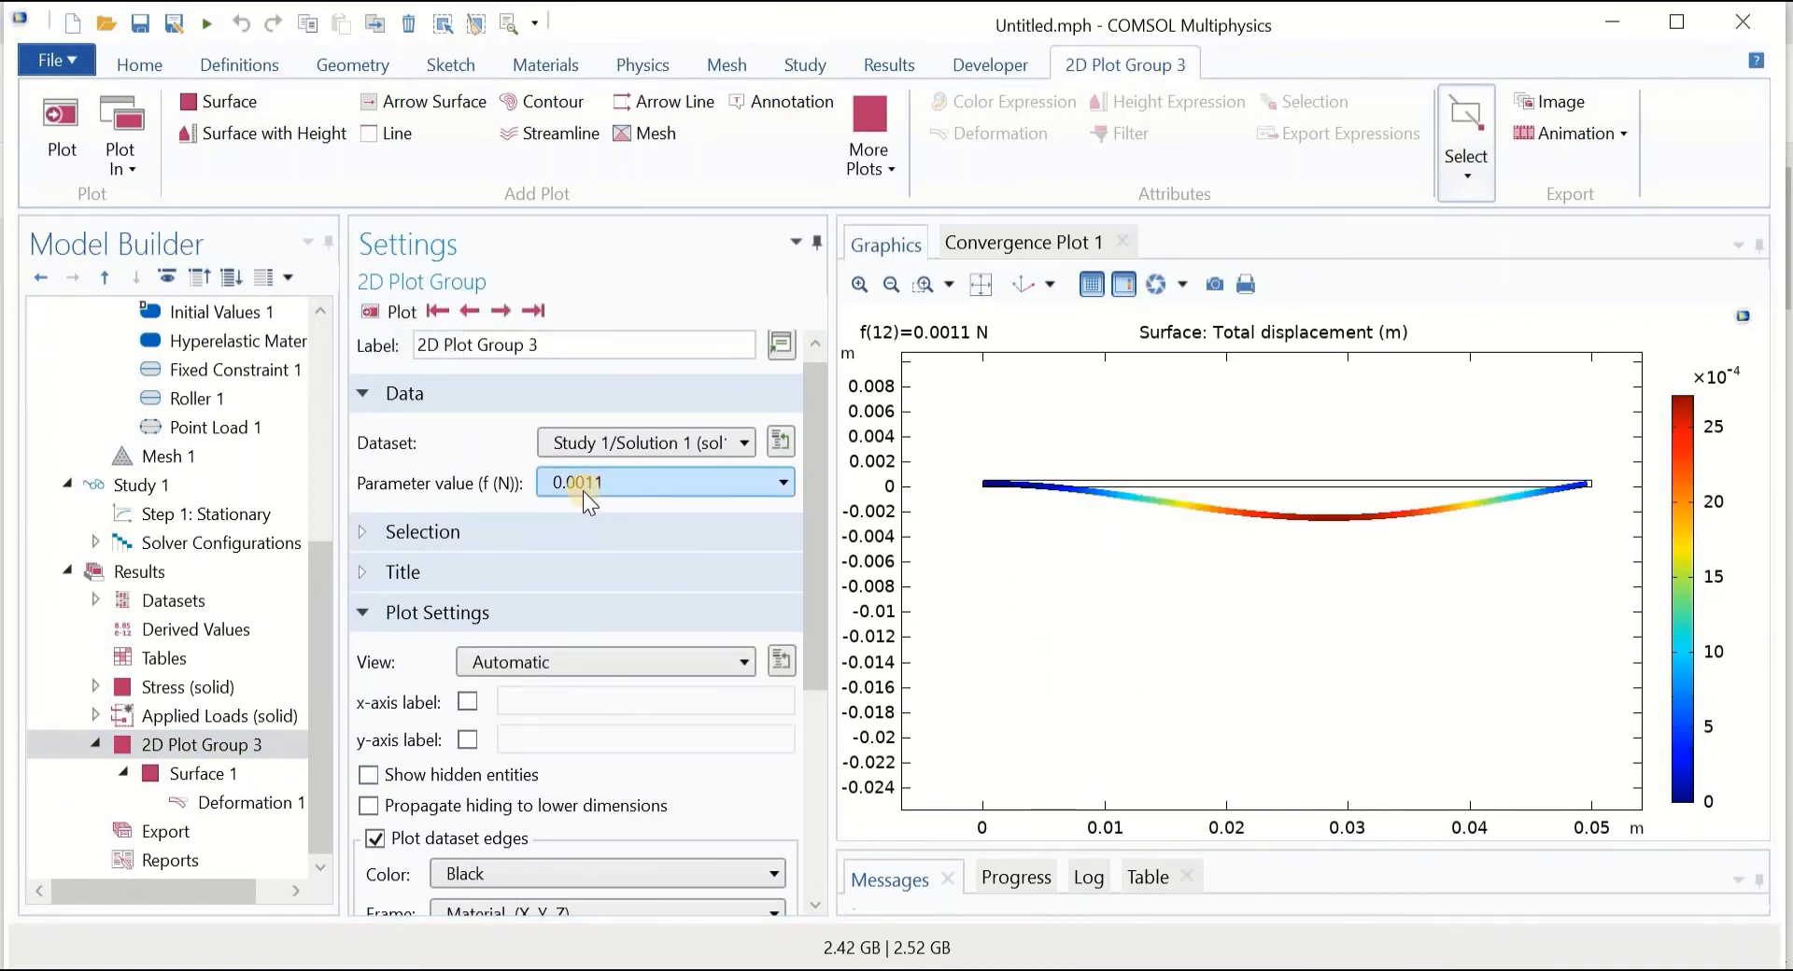
click(586, 487)
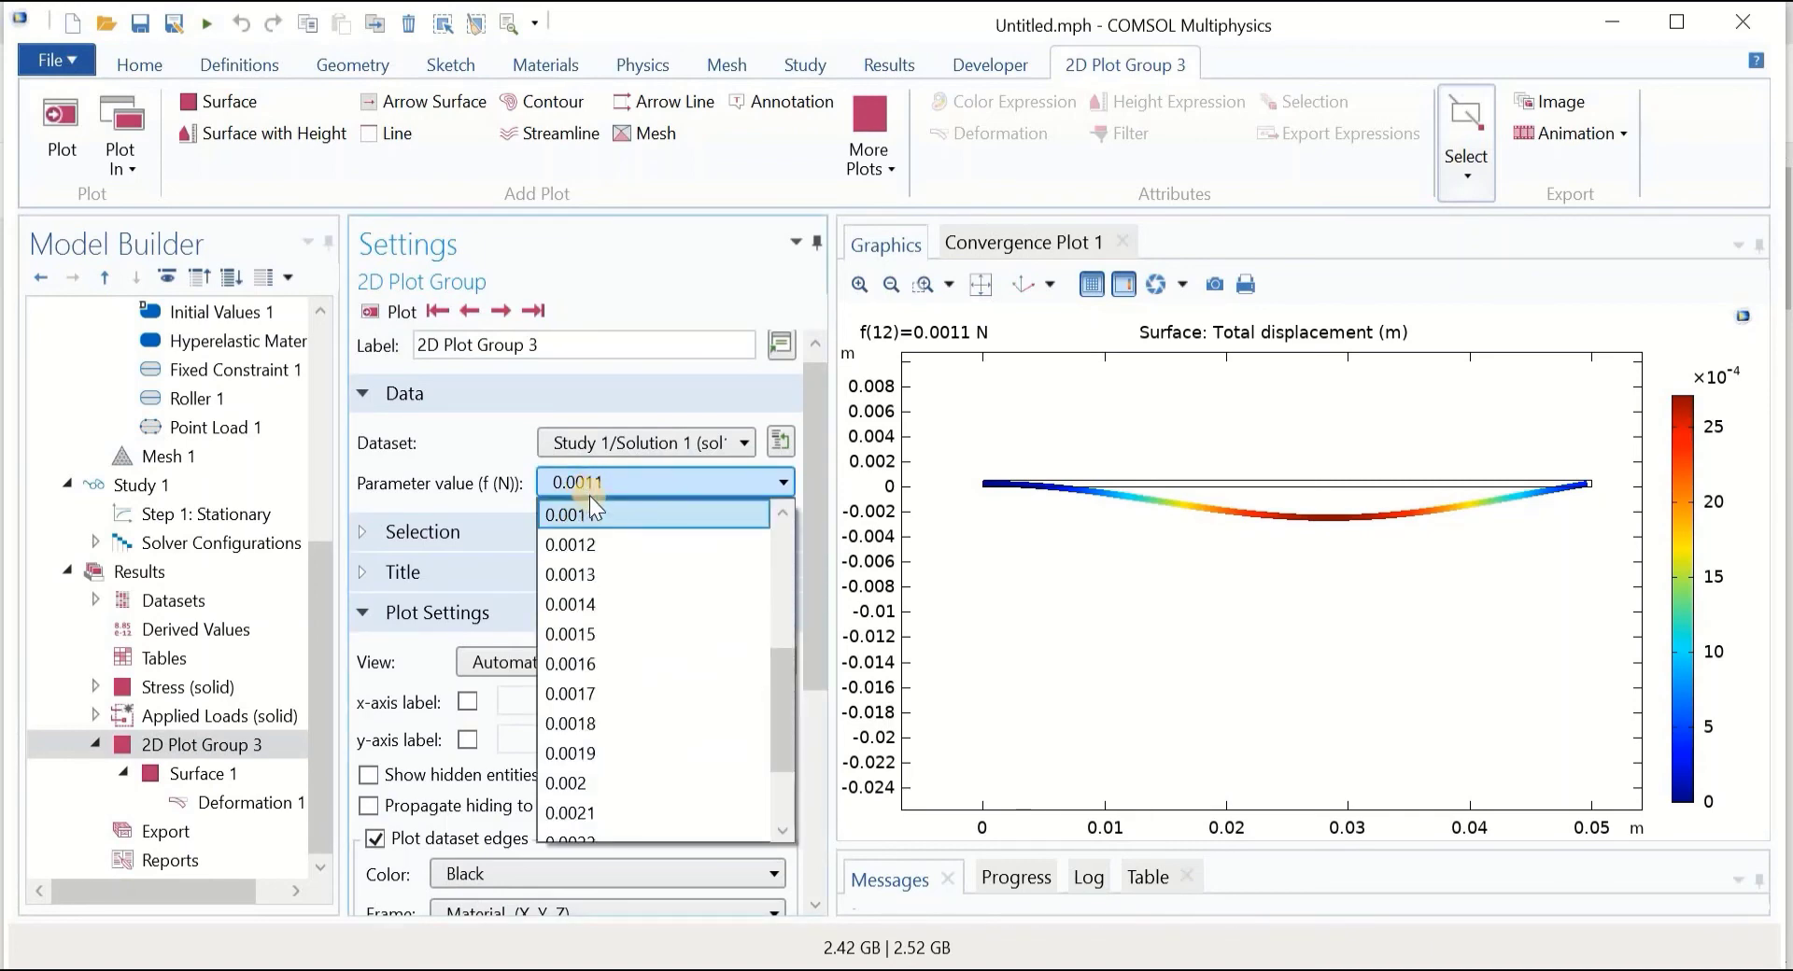
scroll(786, 696, down, 1)
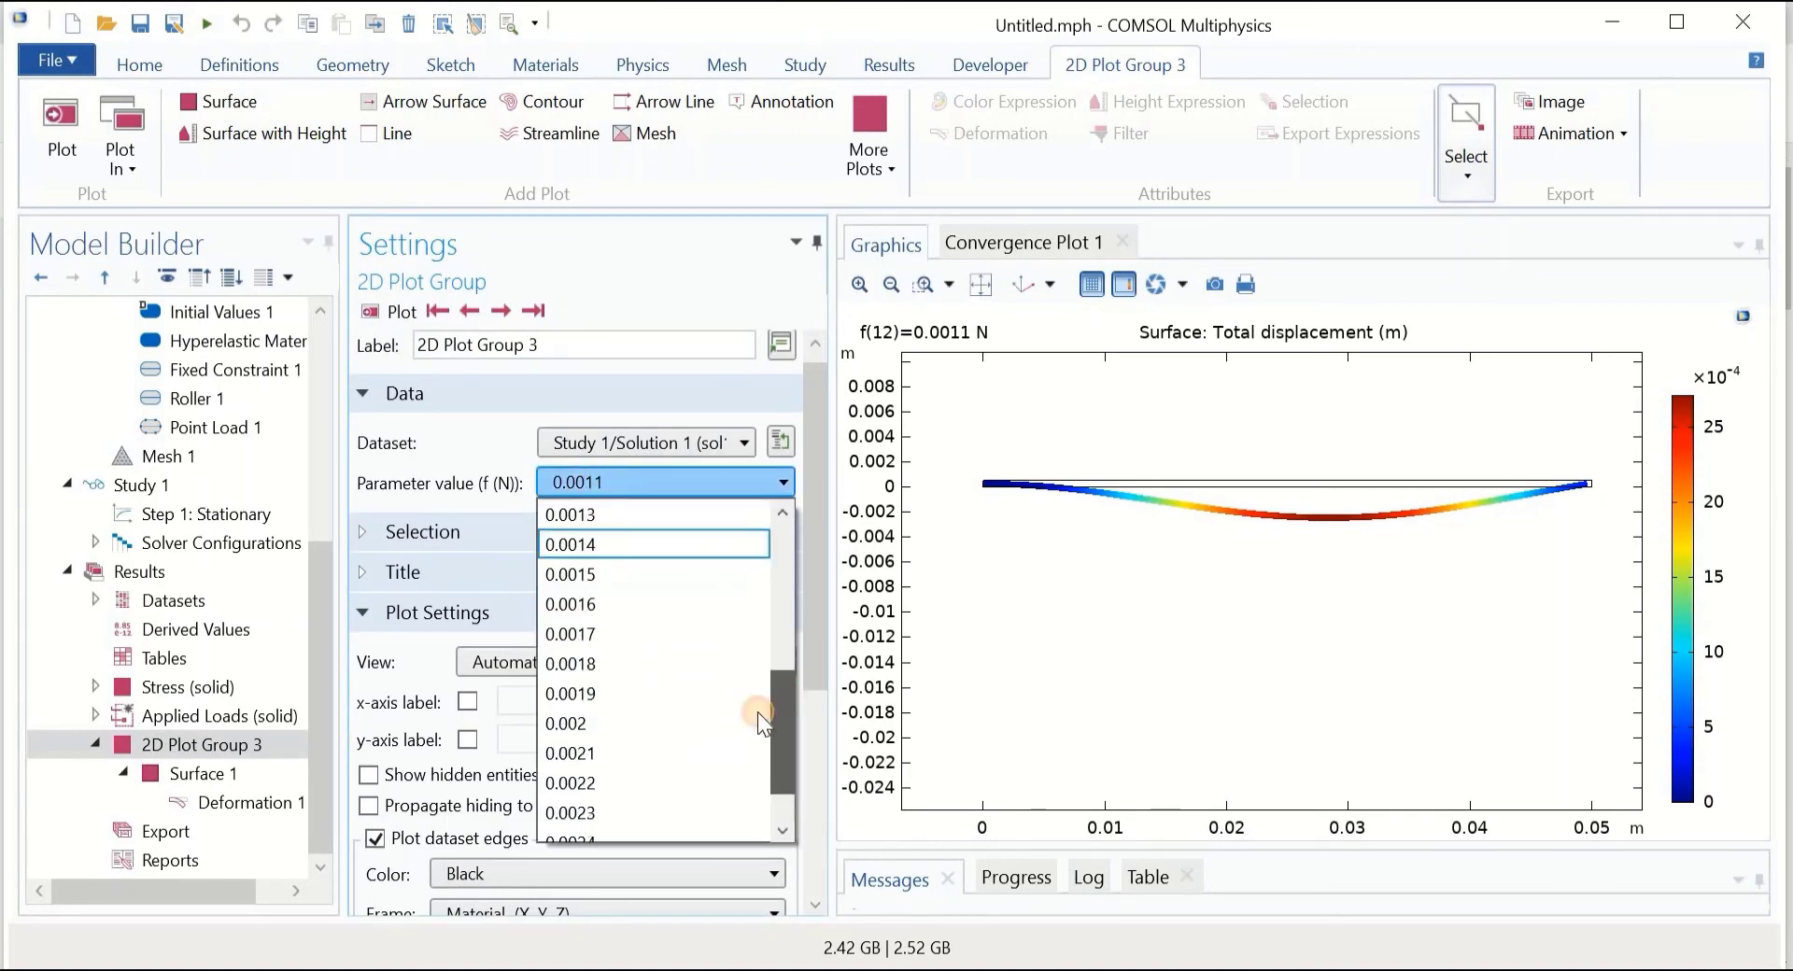
click(603, 663)
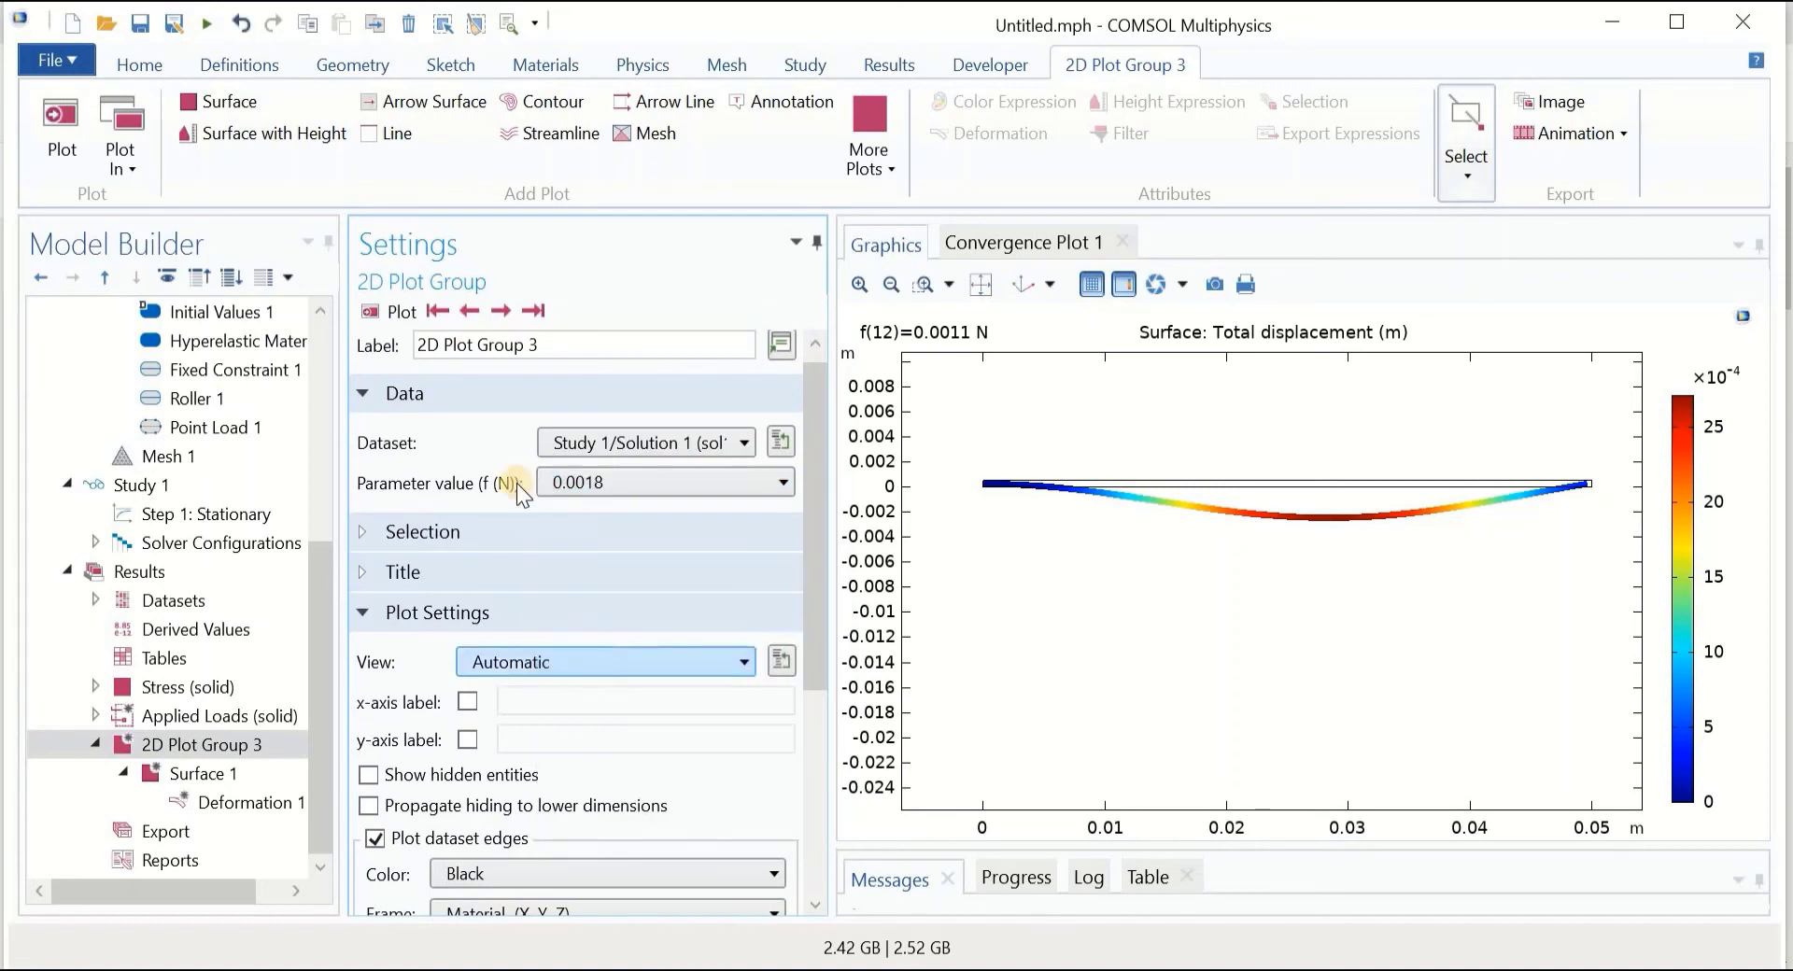
click(384, 322)
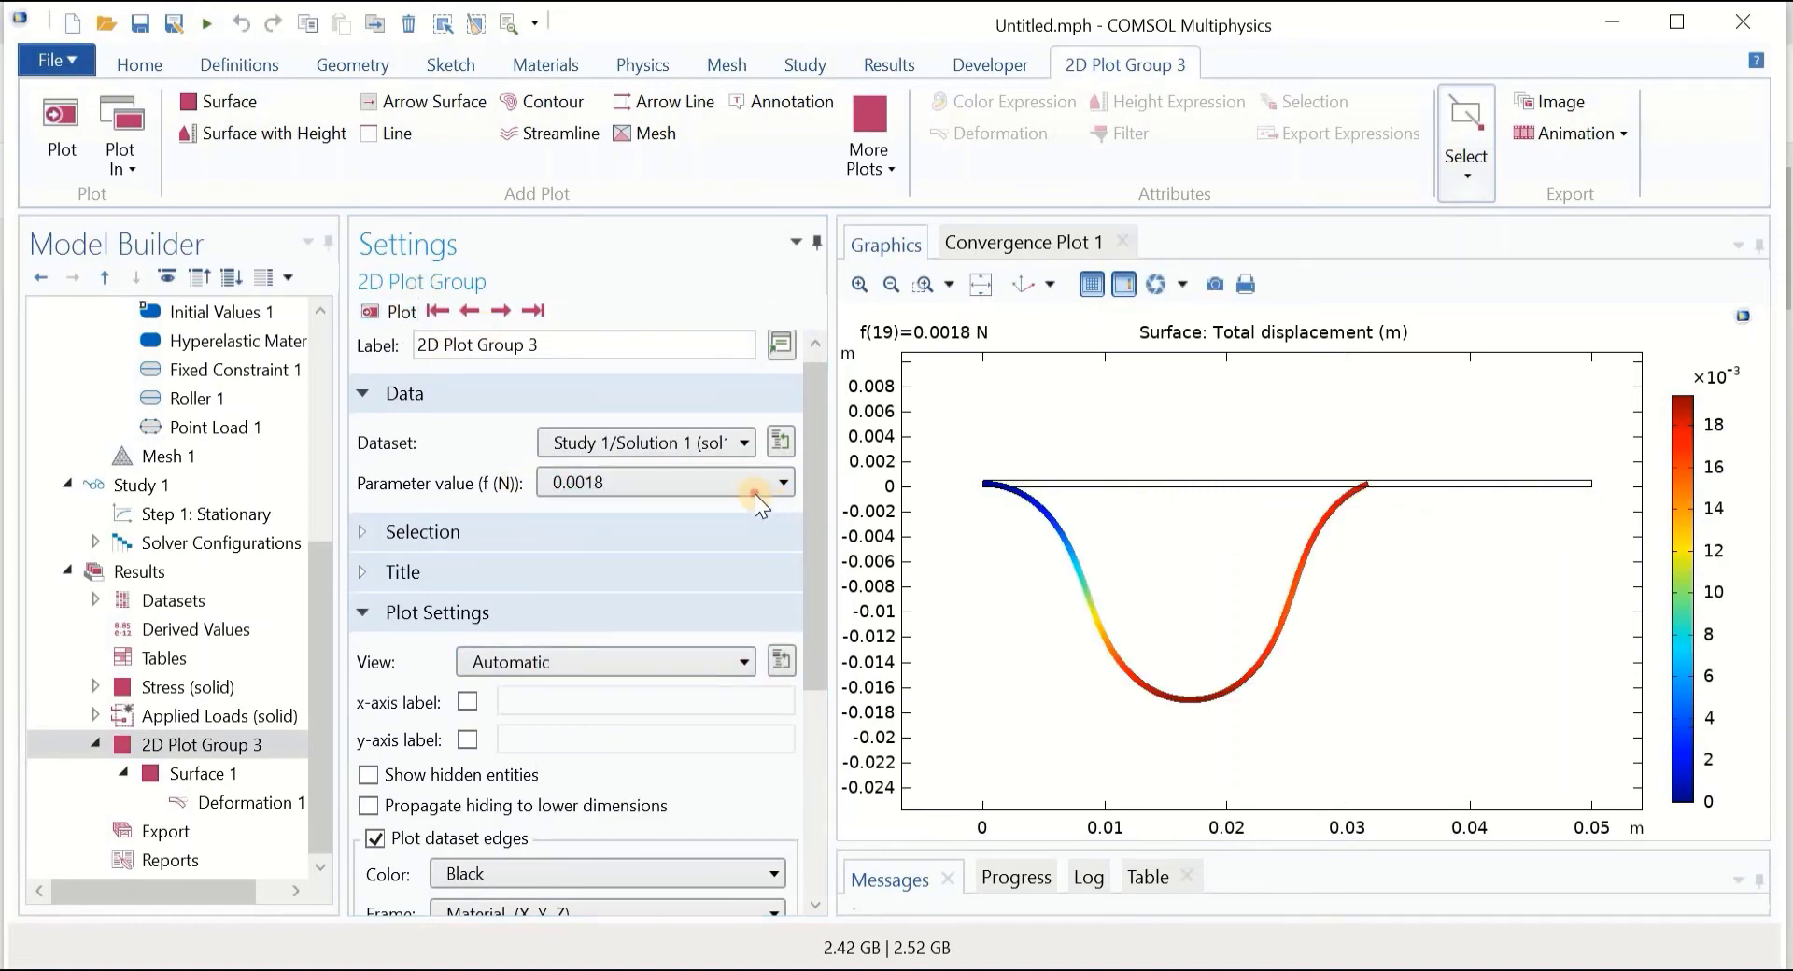
Set the parameter value f of 2D Plot Group 3 to 0.0025 N and replot the total displacement.
click(755, 493)
click(672, 812)
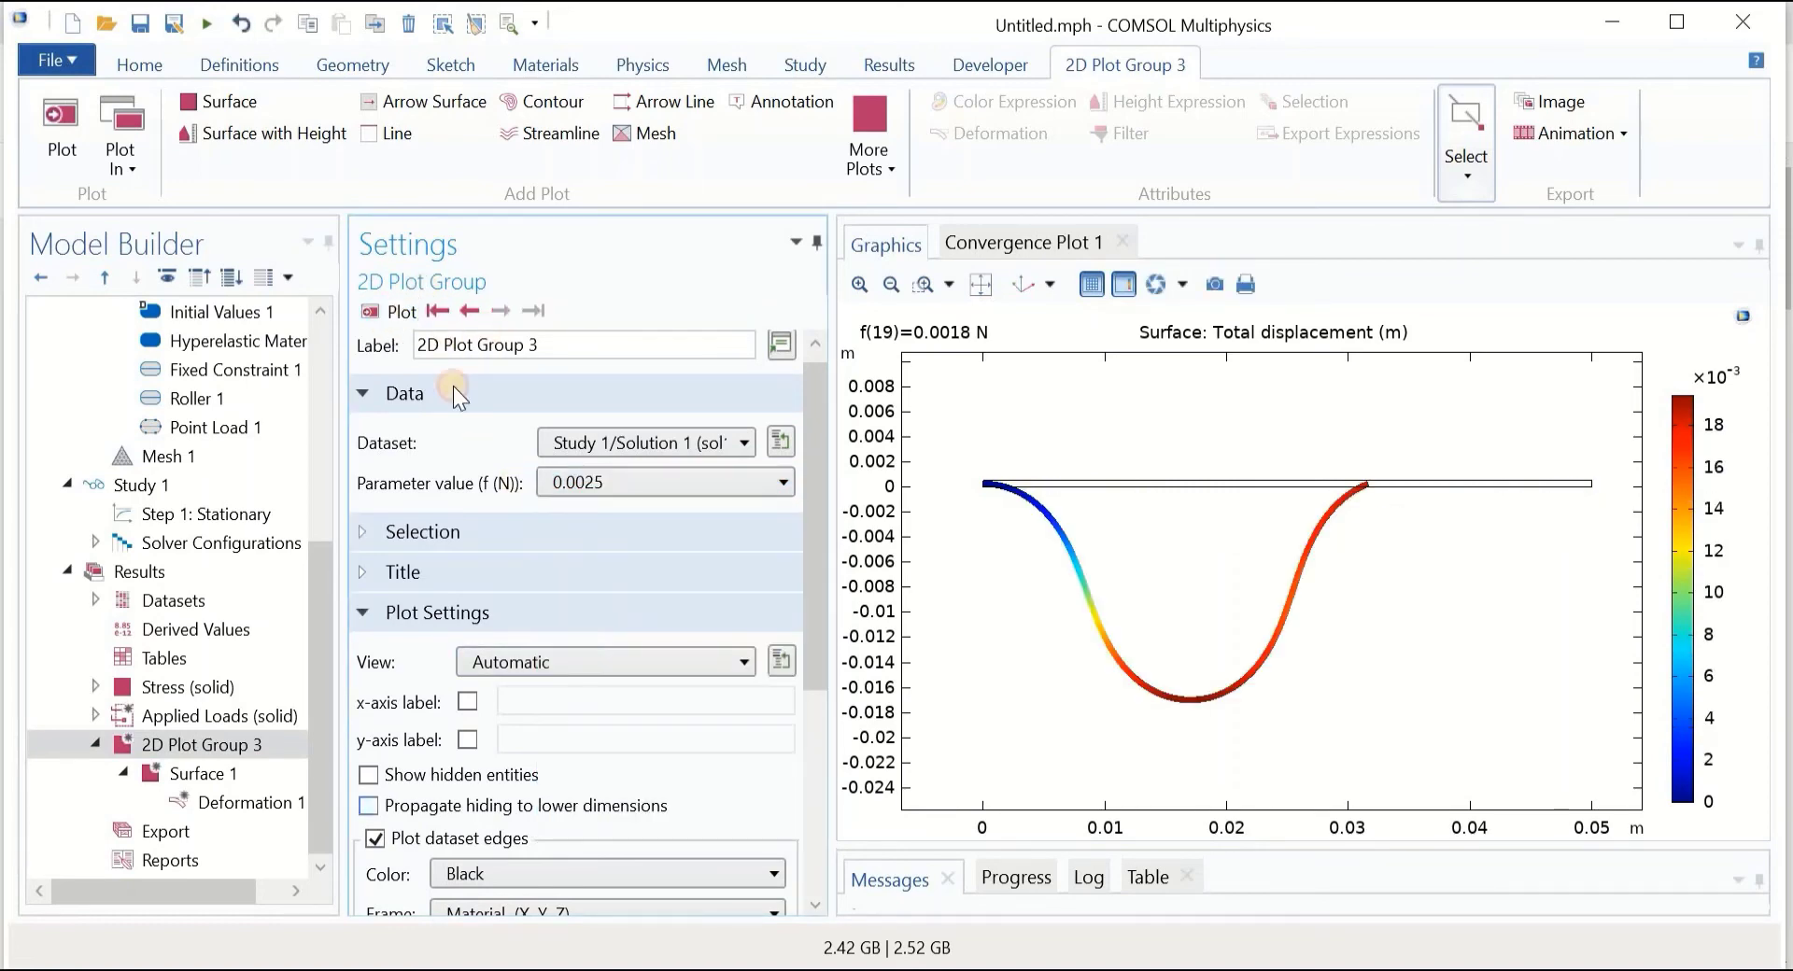
click(396, 318)
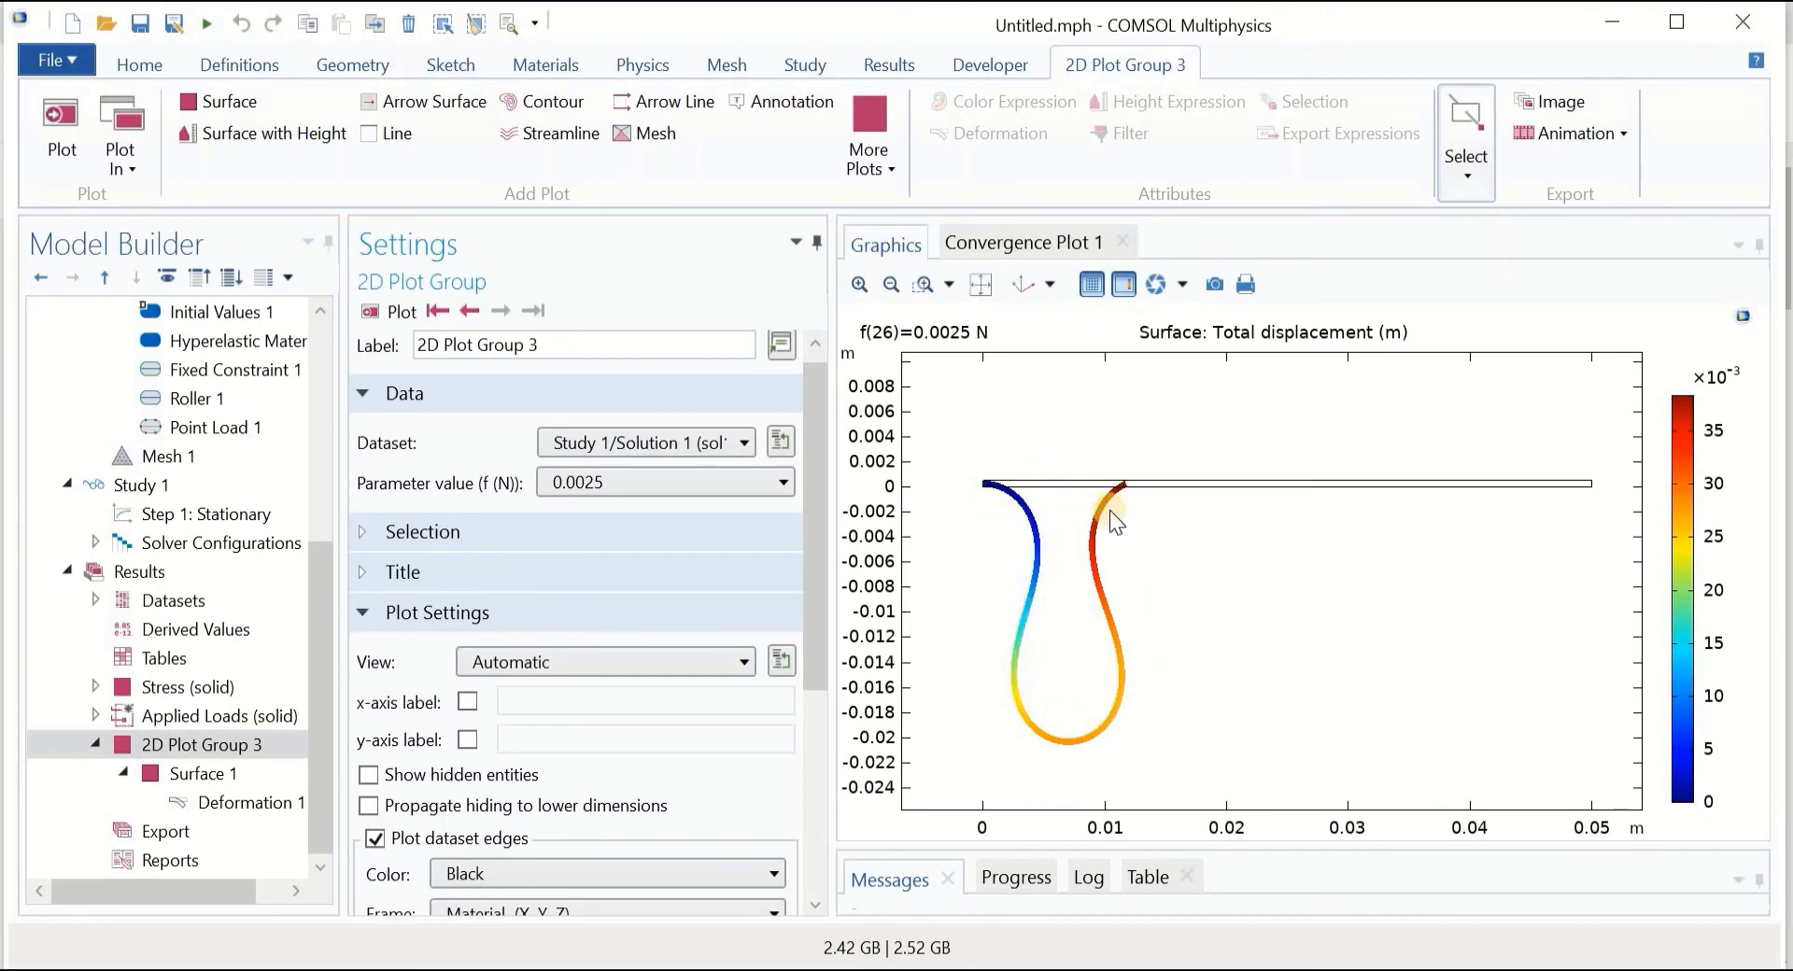
Add a Player animation under Export in the results.
drag(820, 536, 826, 751)
click(165, 831)
right_click(175, 827)
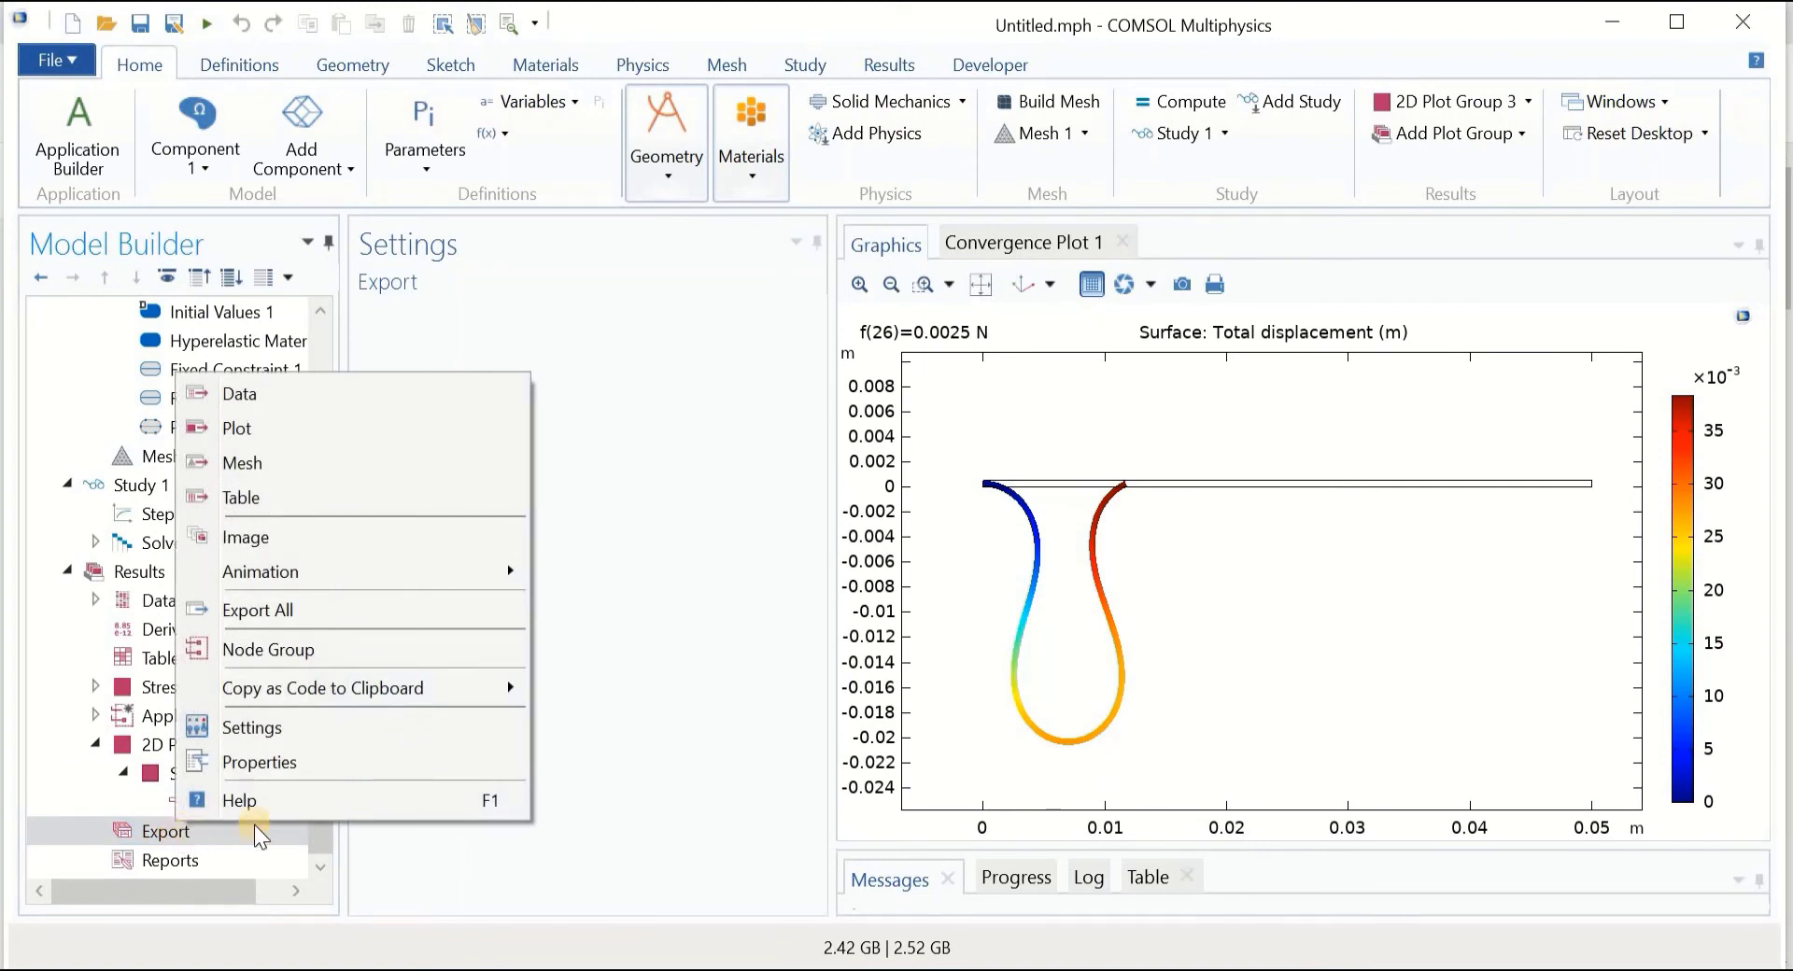
mouse_move(288, 571)
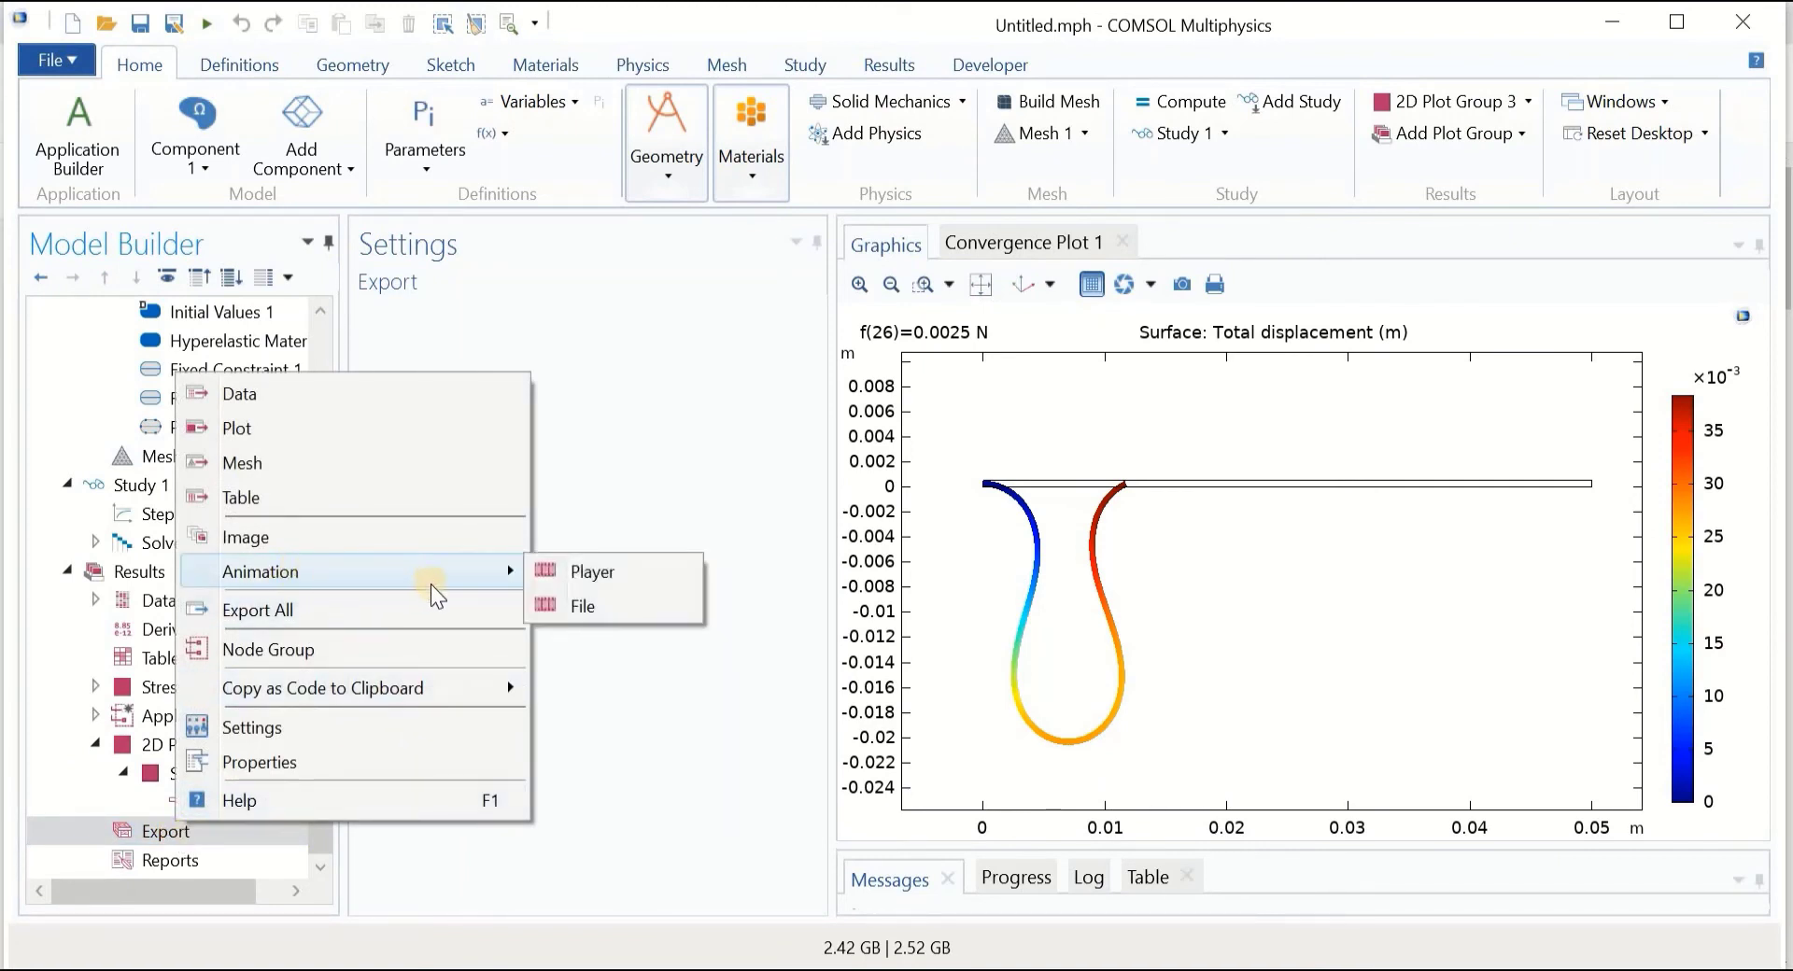
click(619, 573)
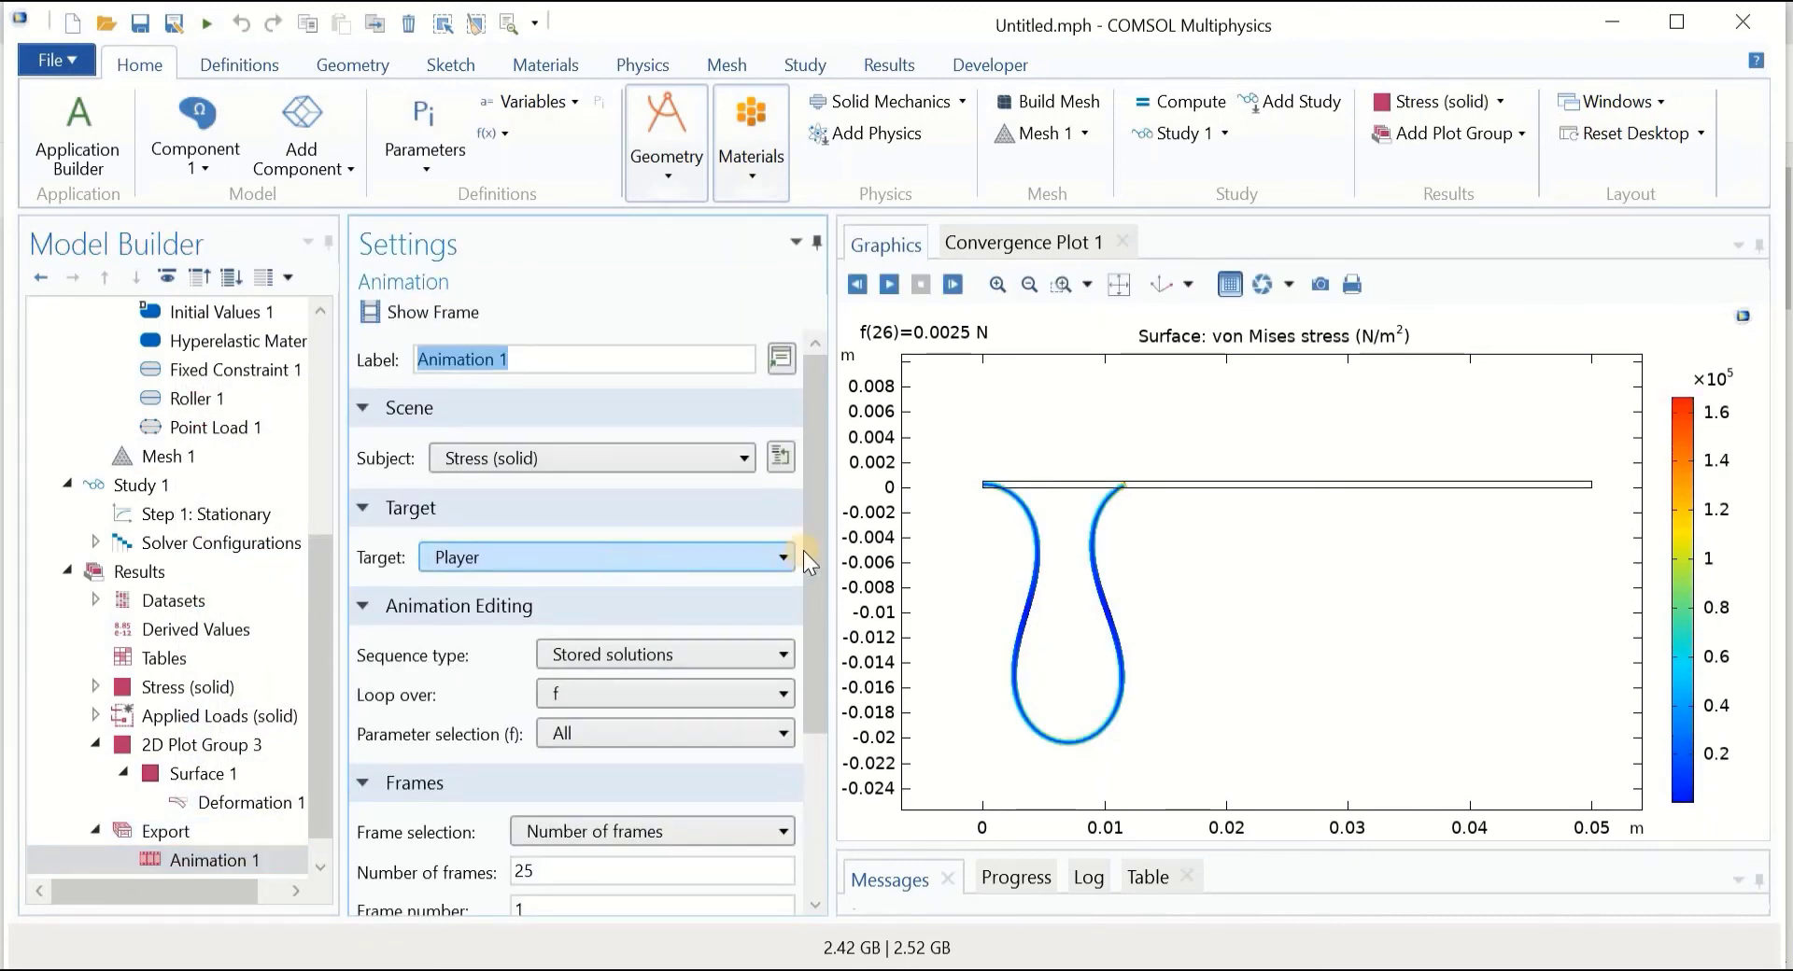
Set the player animation's subject to 2D Plot Group 3 and keep it looping over f.
scroll(814, 558, down, 2)
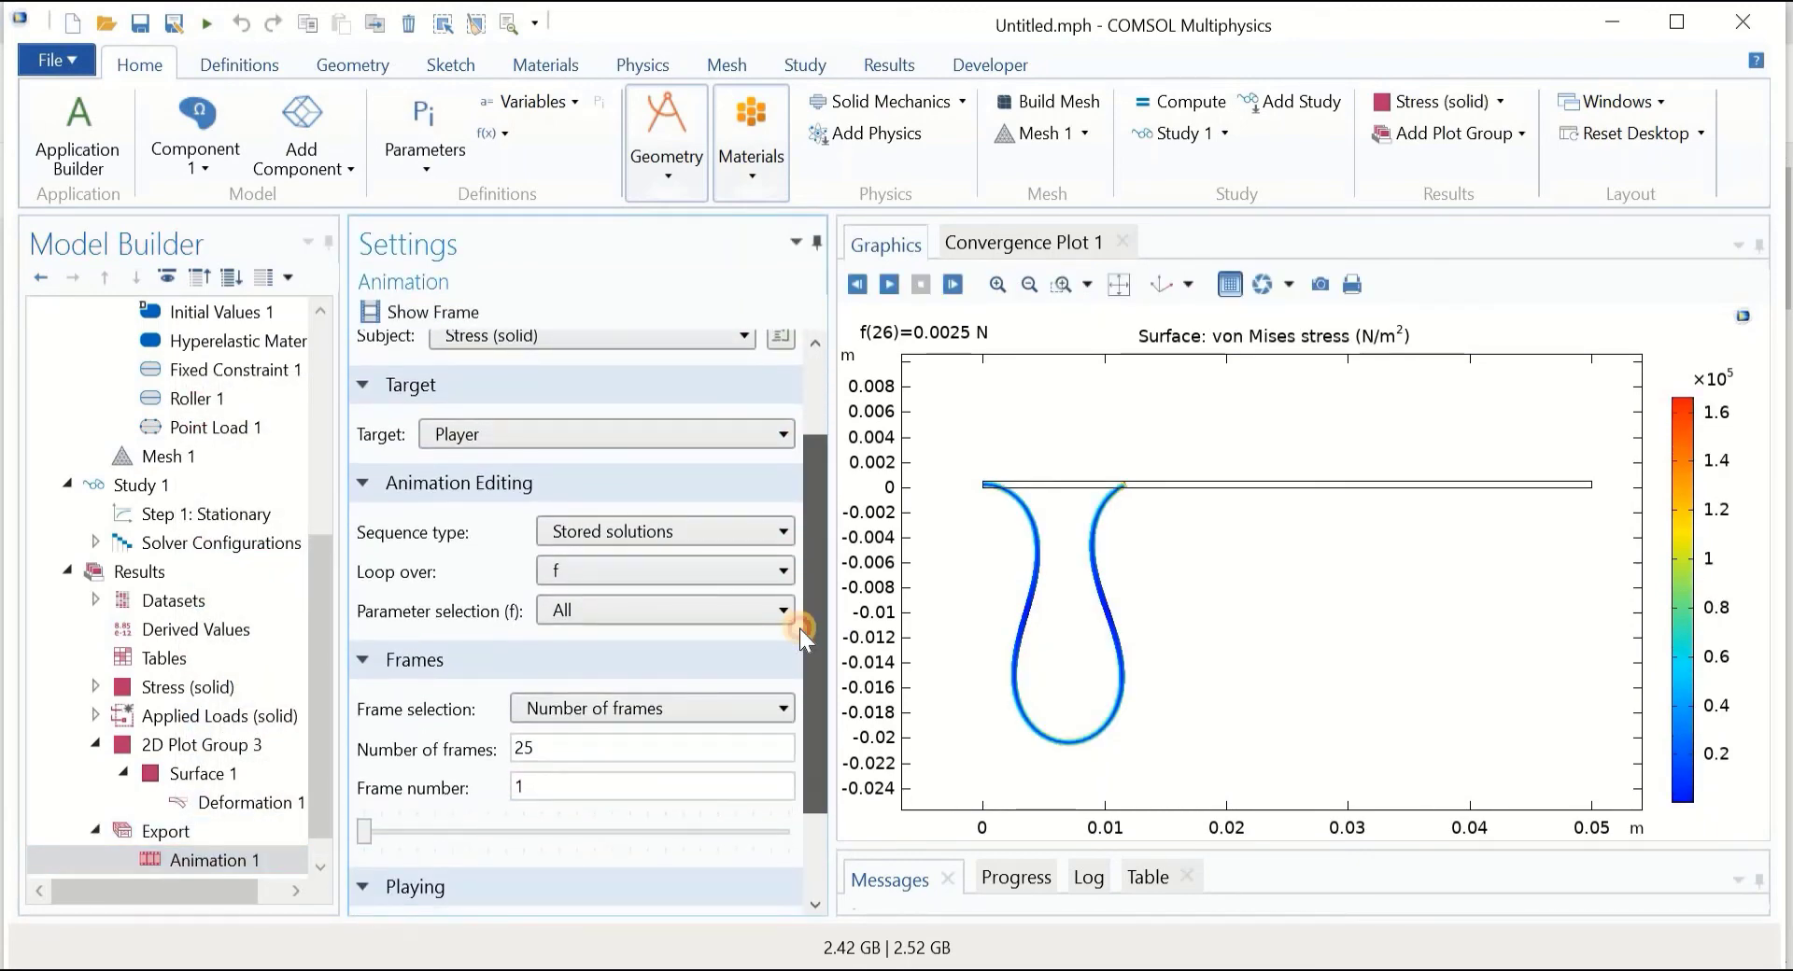
scroll(805, 552, up, 2)
drag(805, 553, 810, 541)
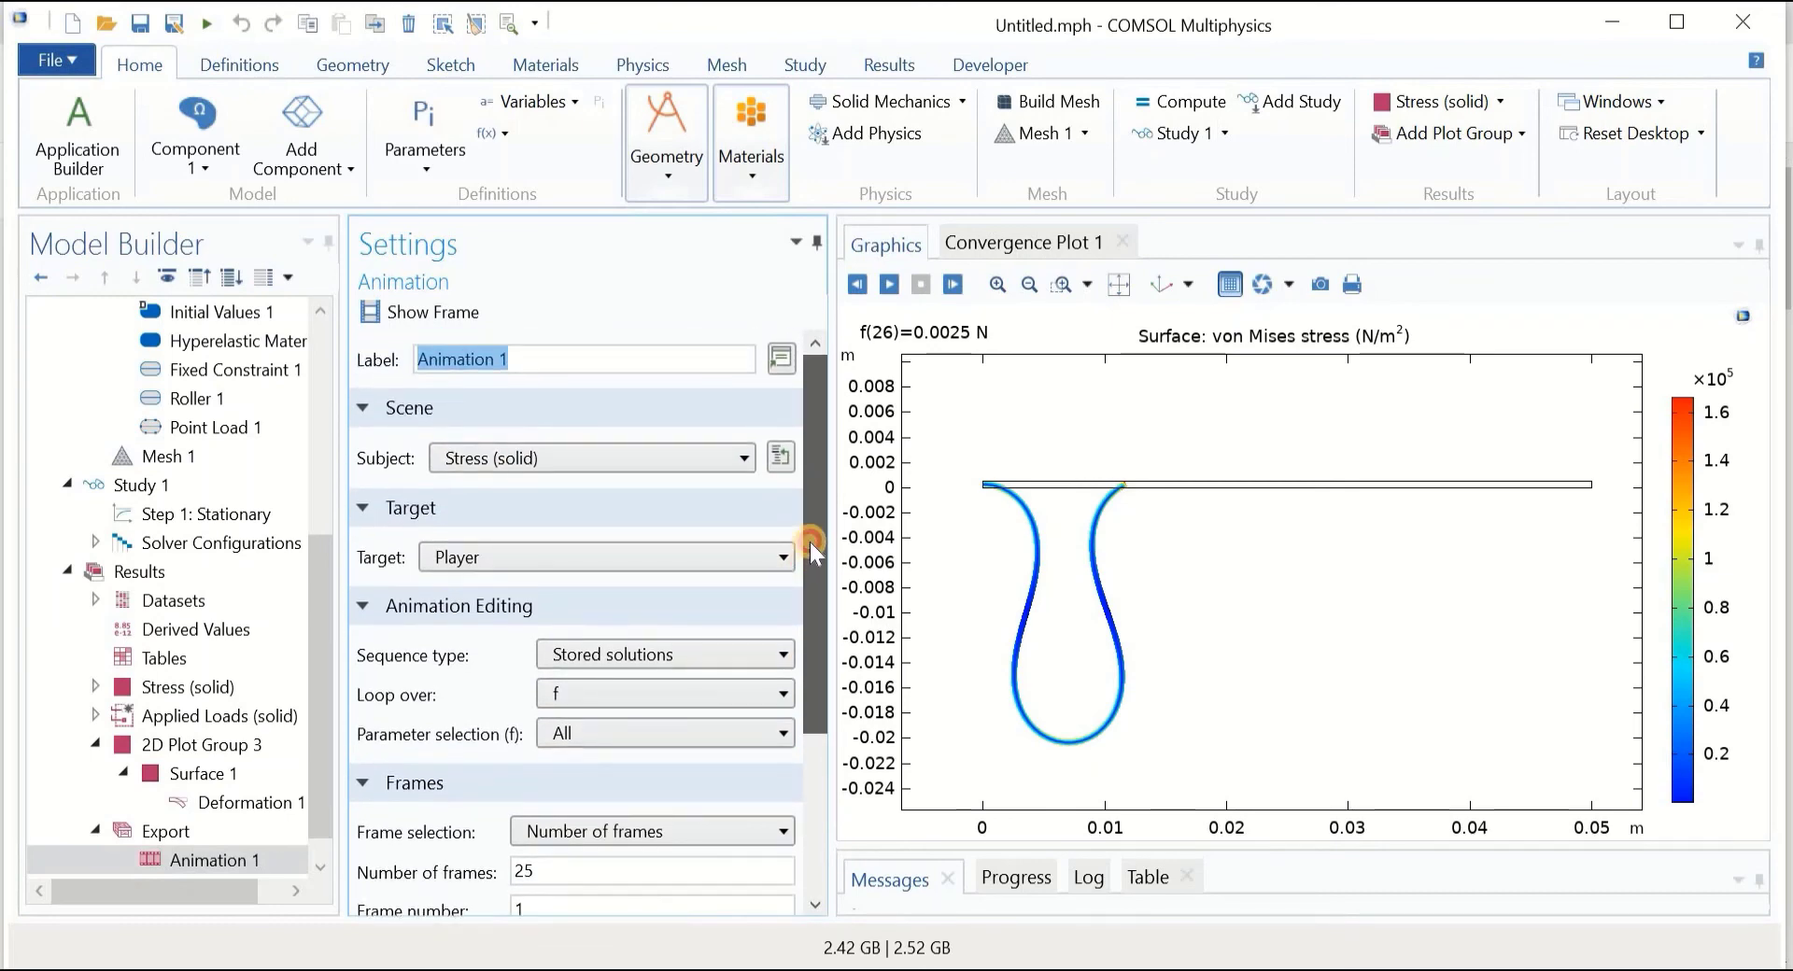
click(700, 455)
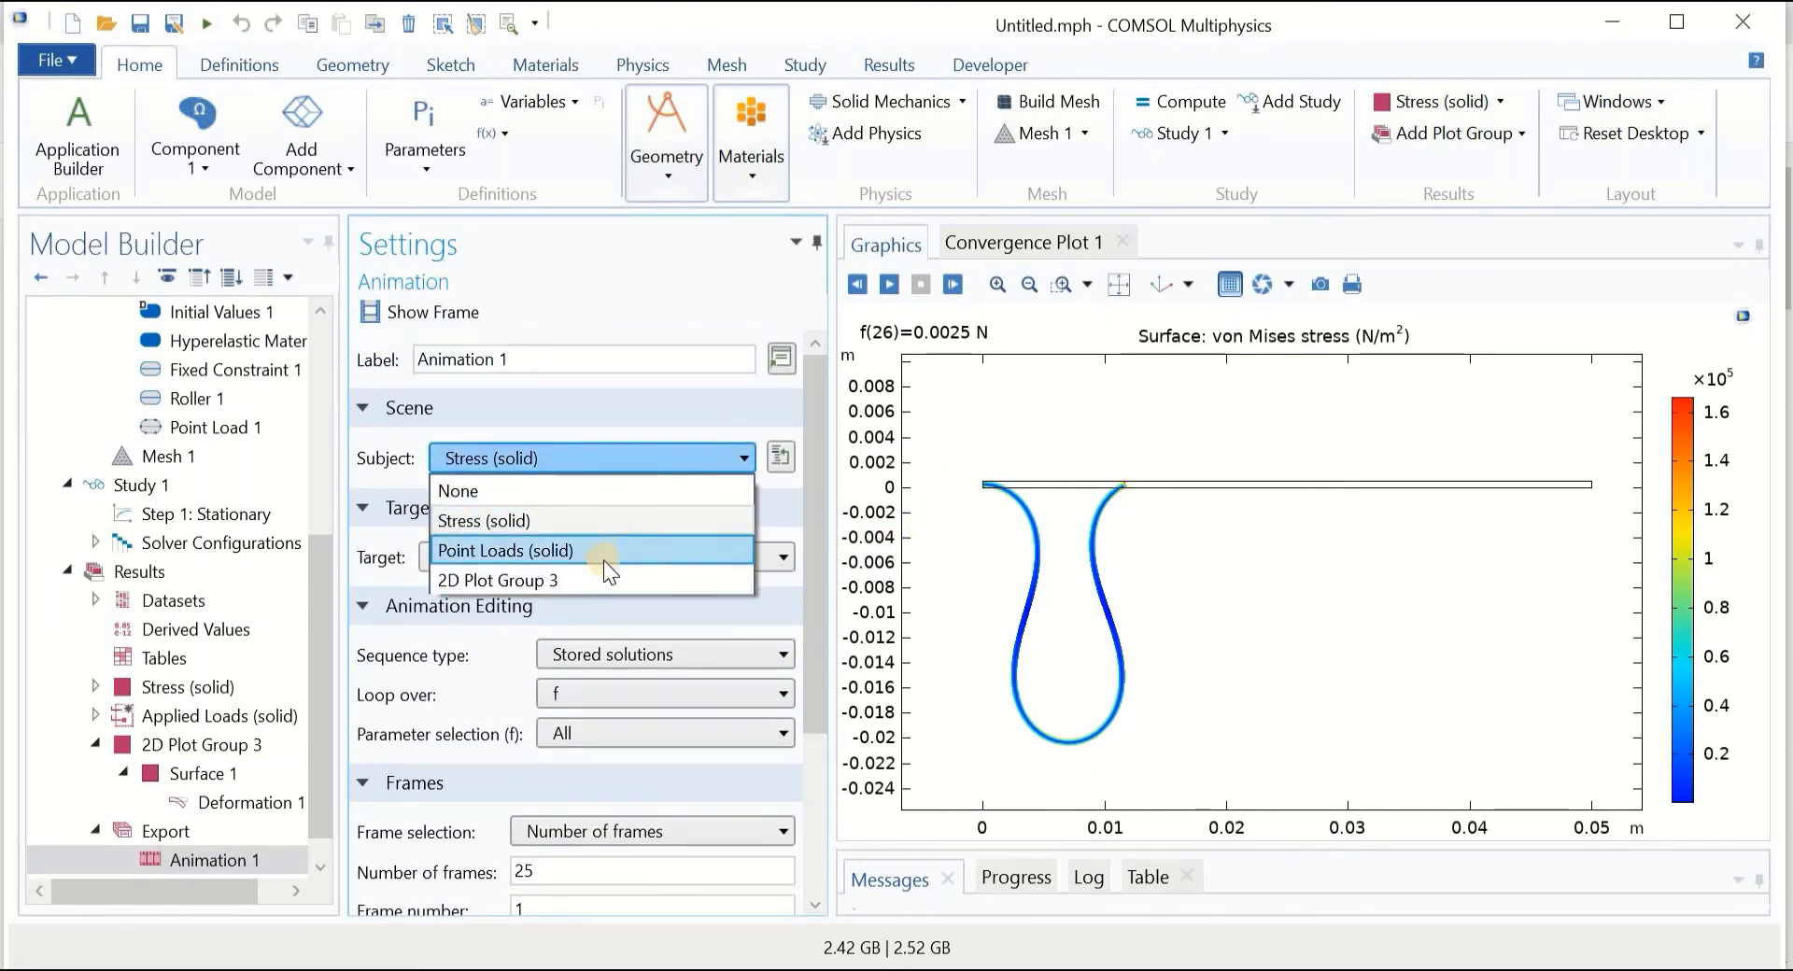
click(581, 579)
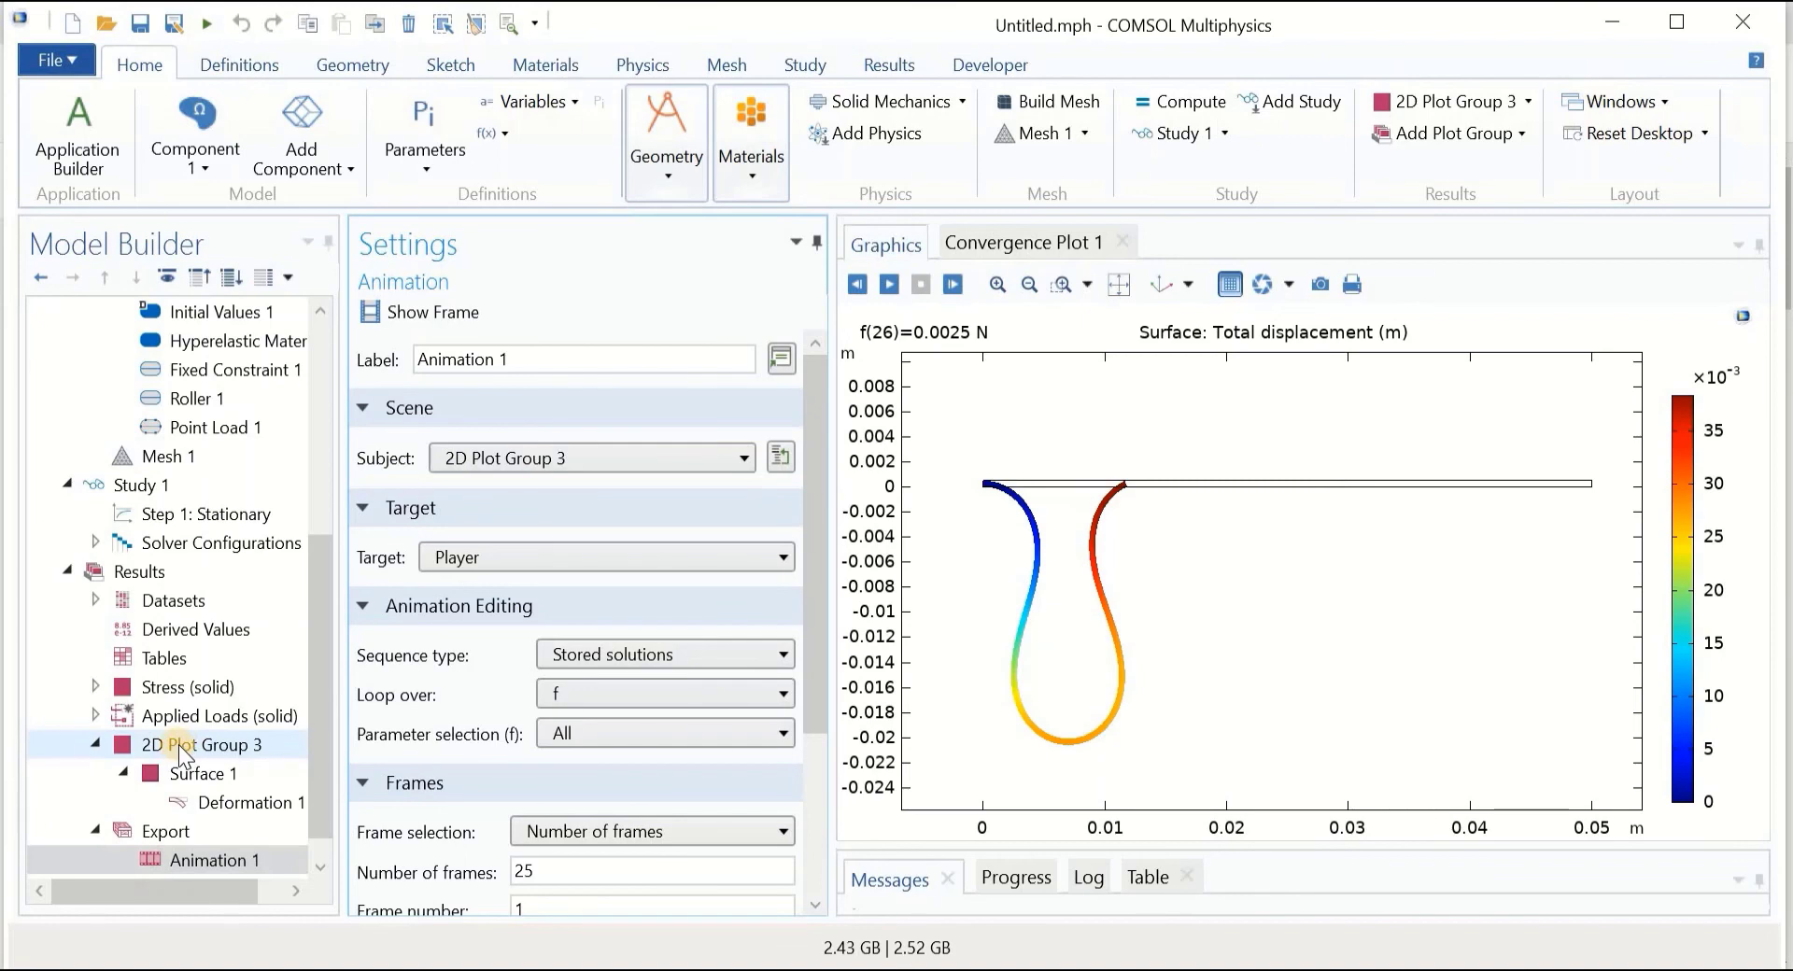
click(558, 699)
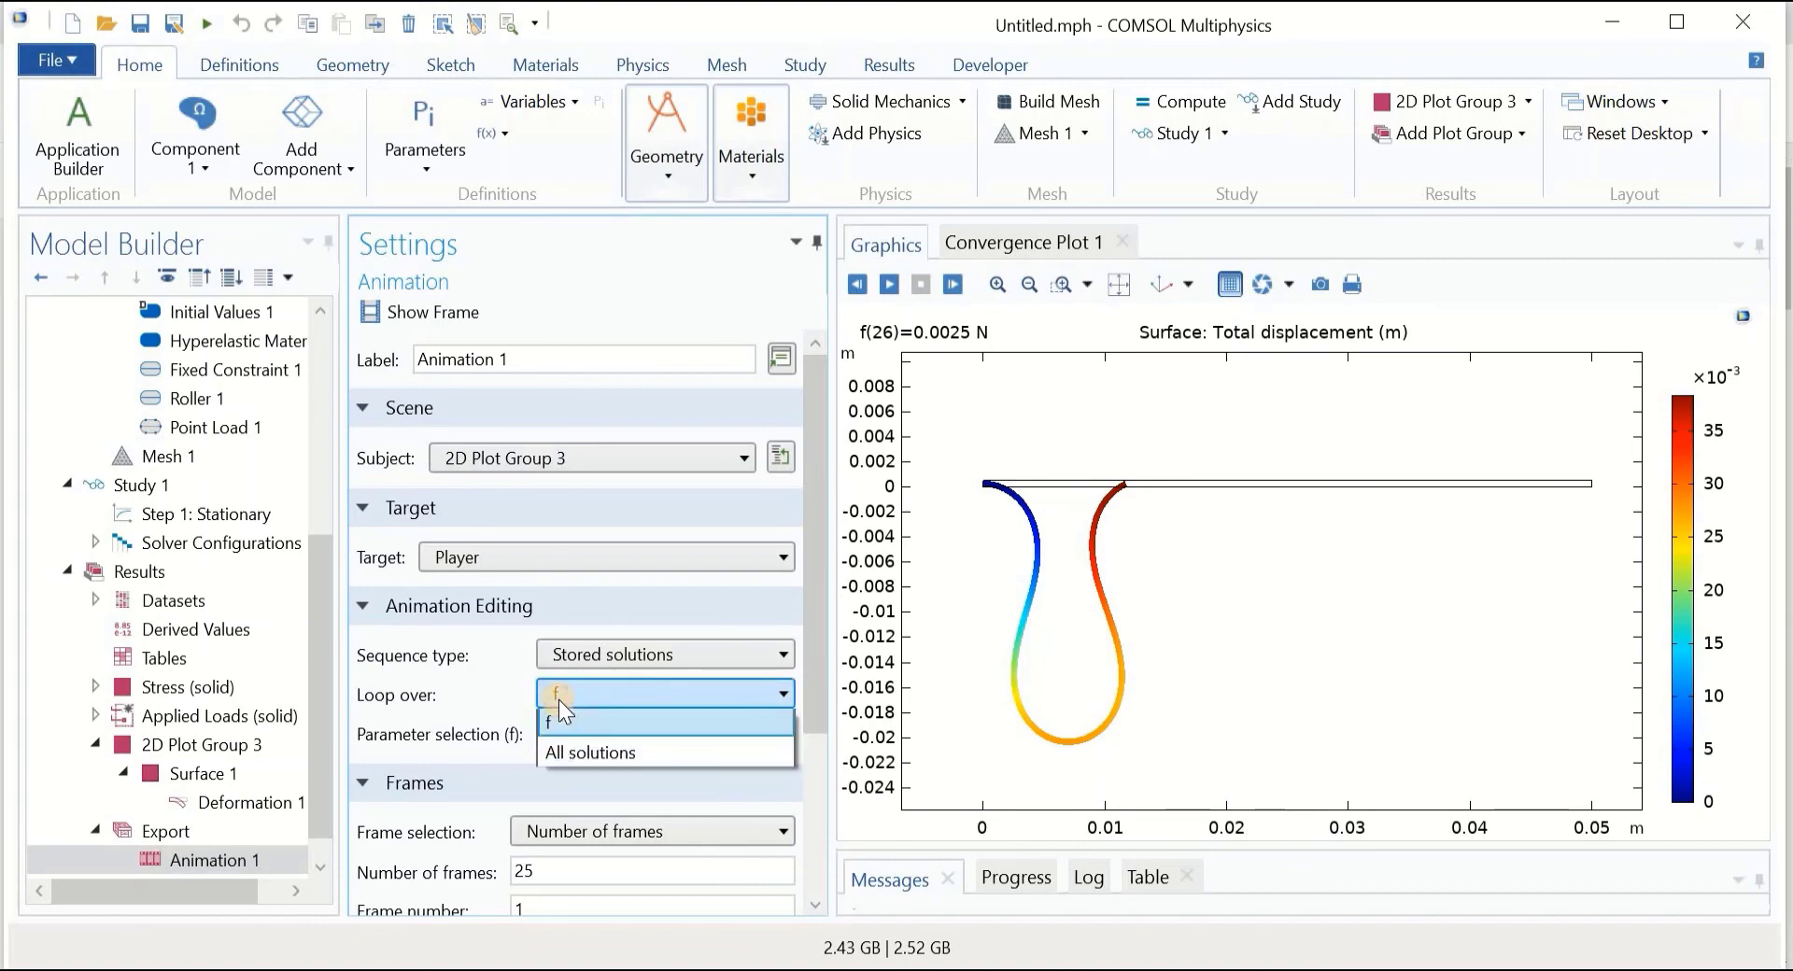
click(568, 691)
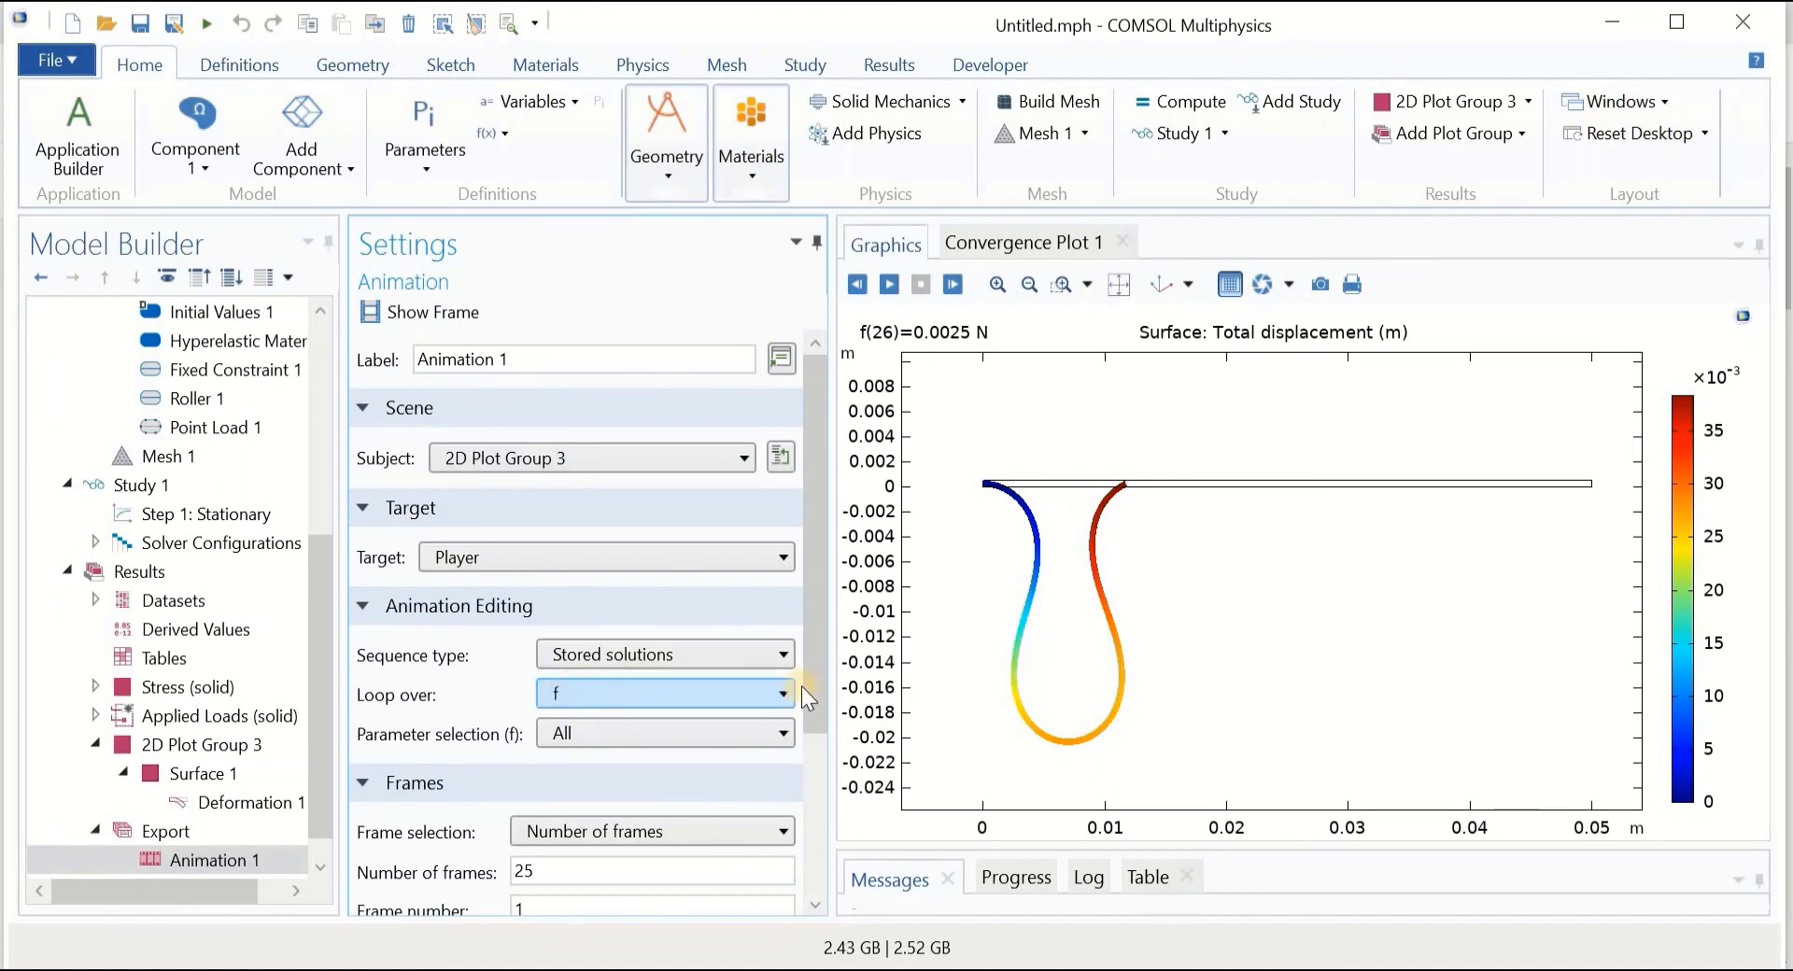
Preview the deformed strip at increasing frame numbers, including 3, 7, 10 and 17, and return the animation to frame 1.
drag(809, 691, 822, 810)
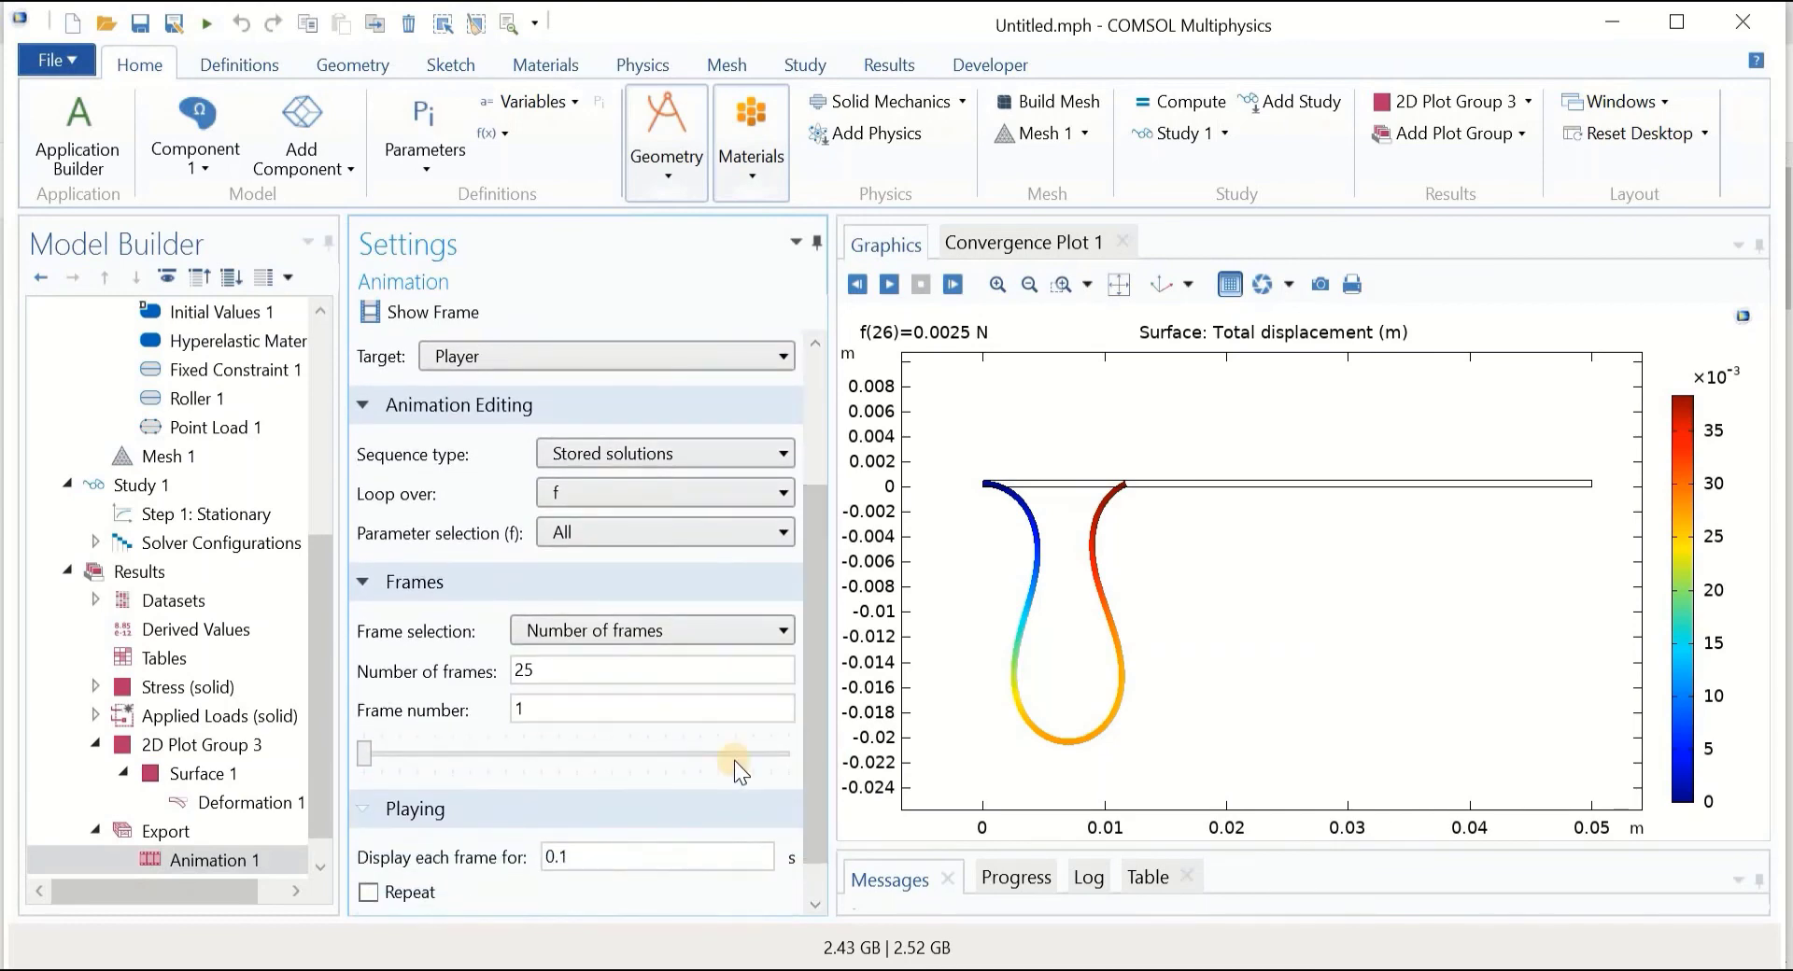
click(648, 636)
click(565, 679)
click(552, 670)
drag(377, 752, 400, 747)
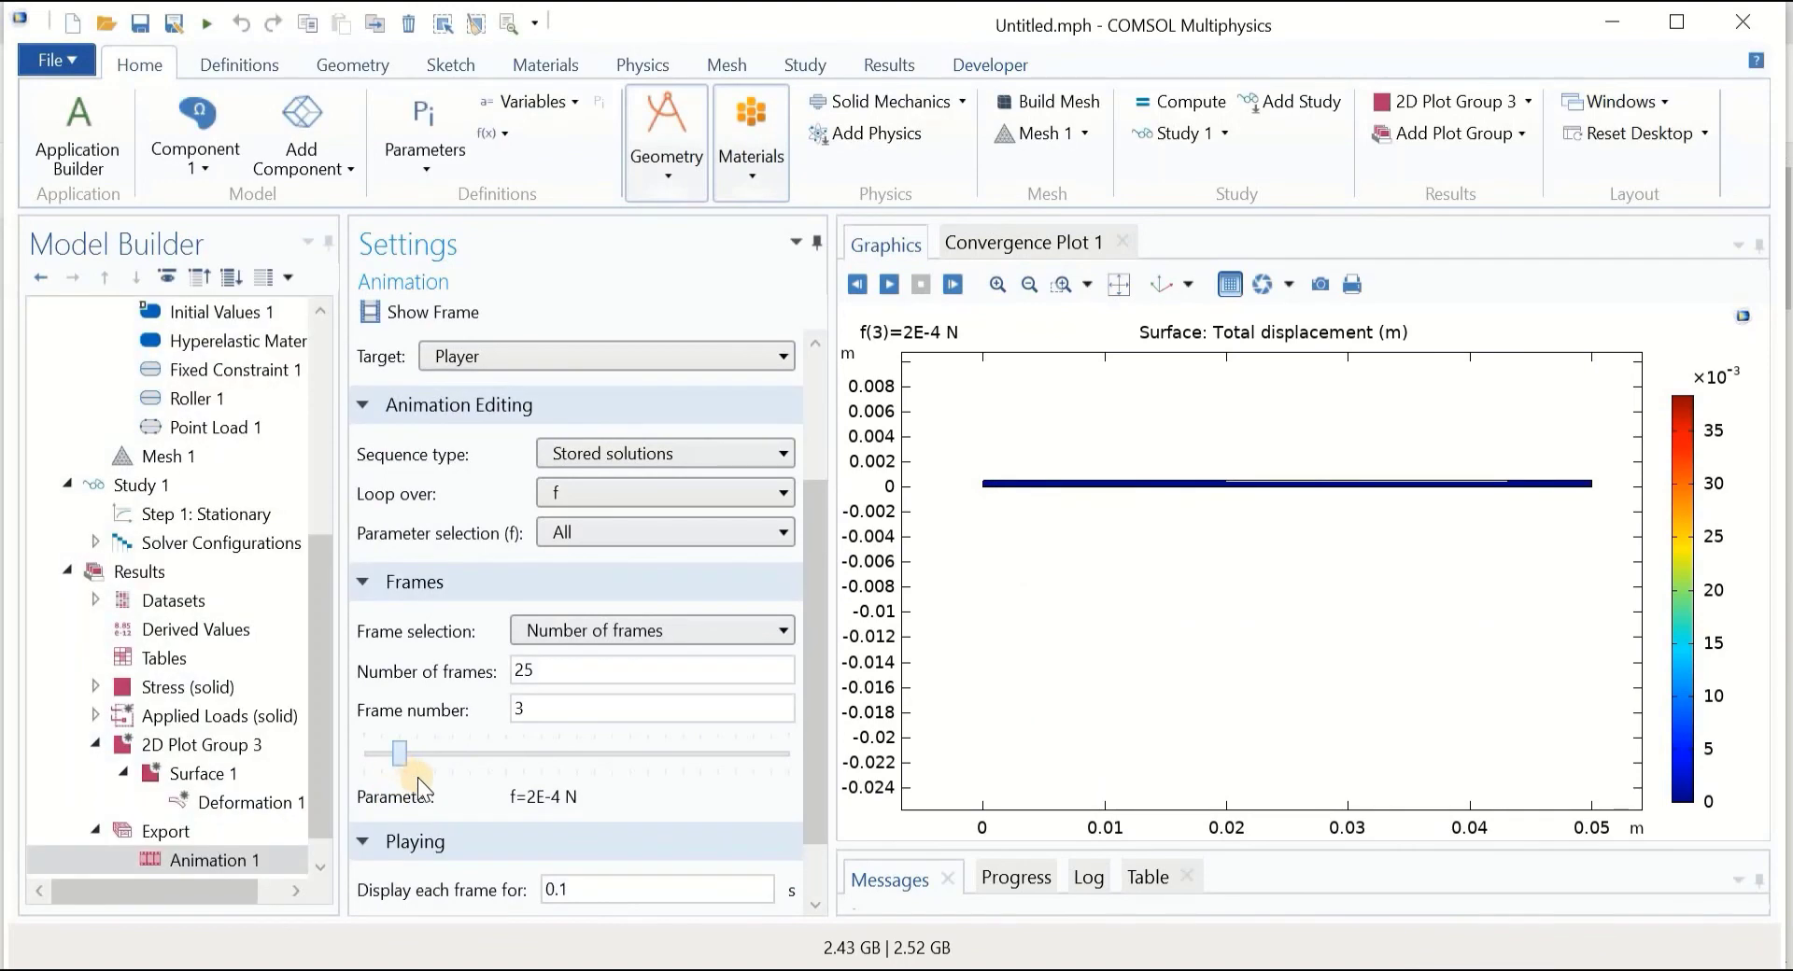
click(466, 758)
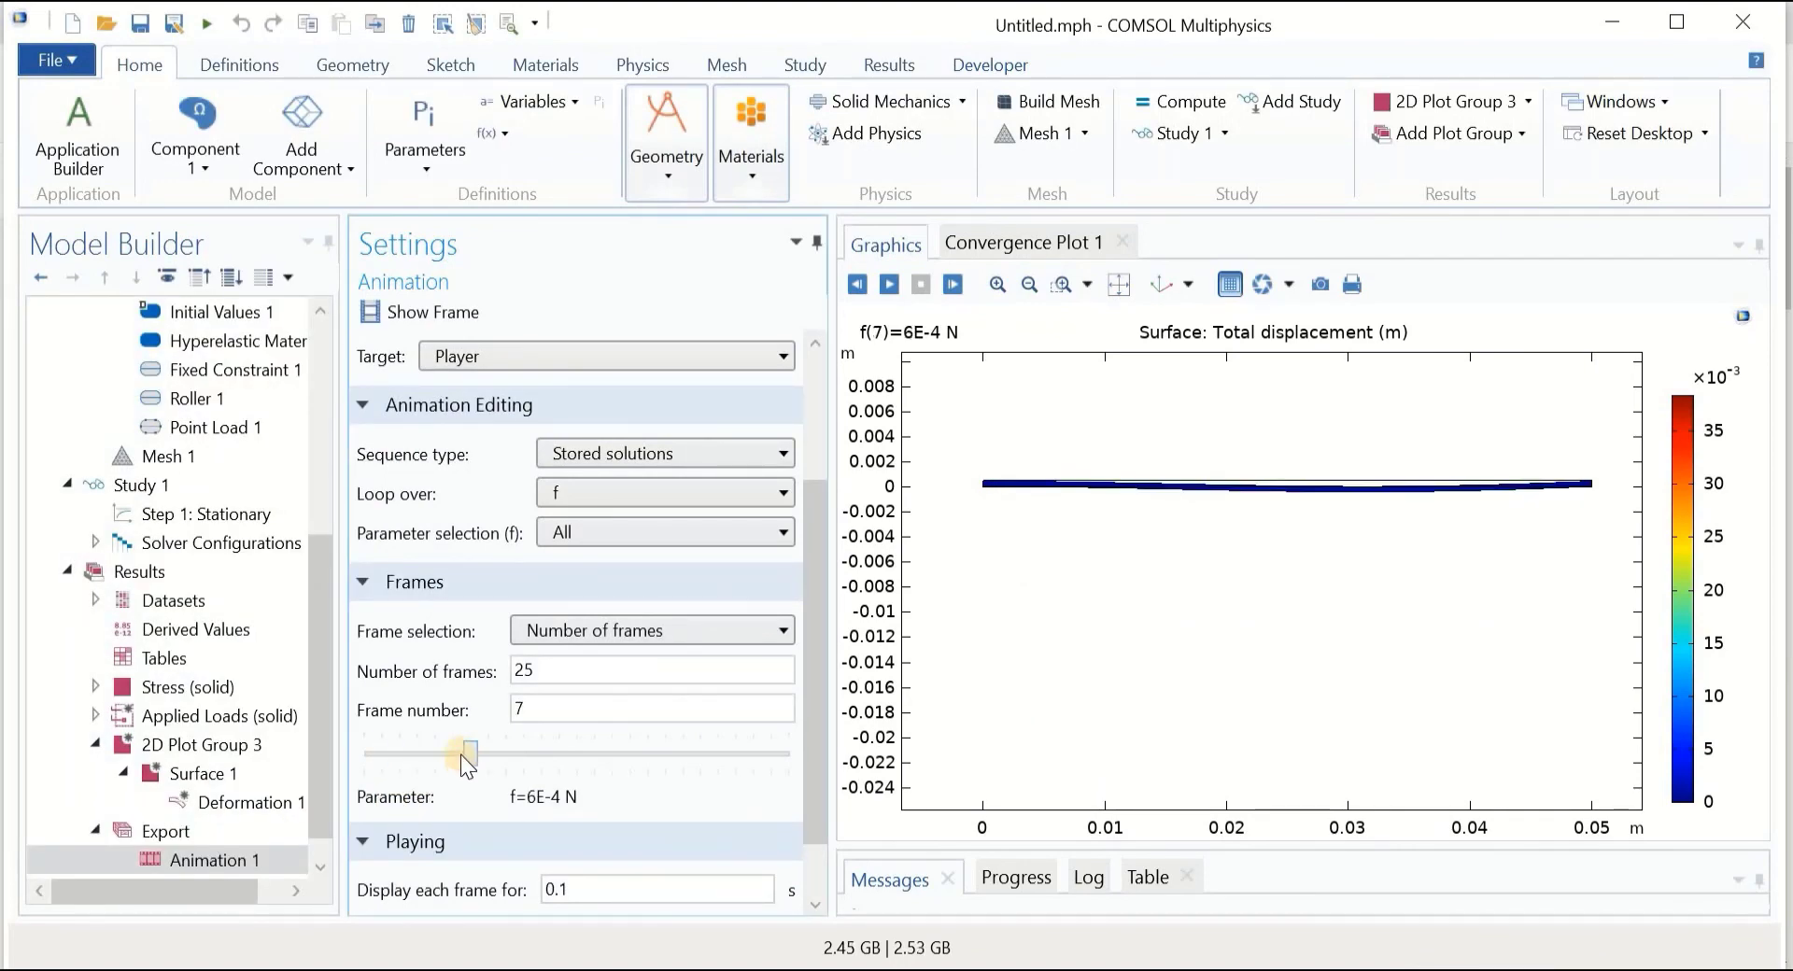
click(529, 758)
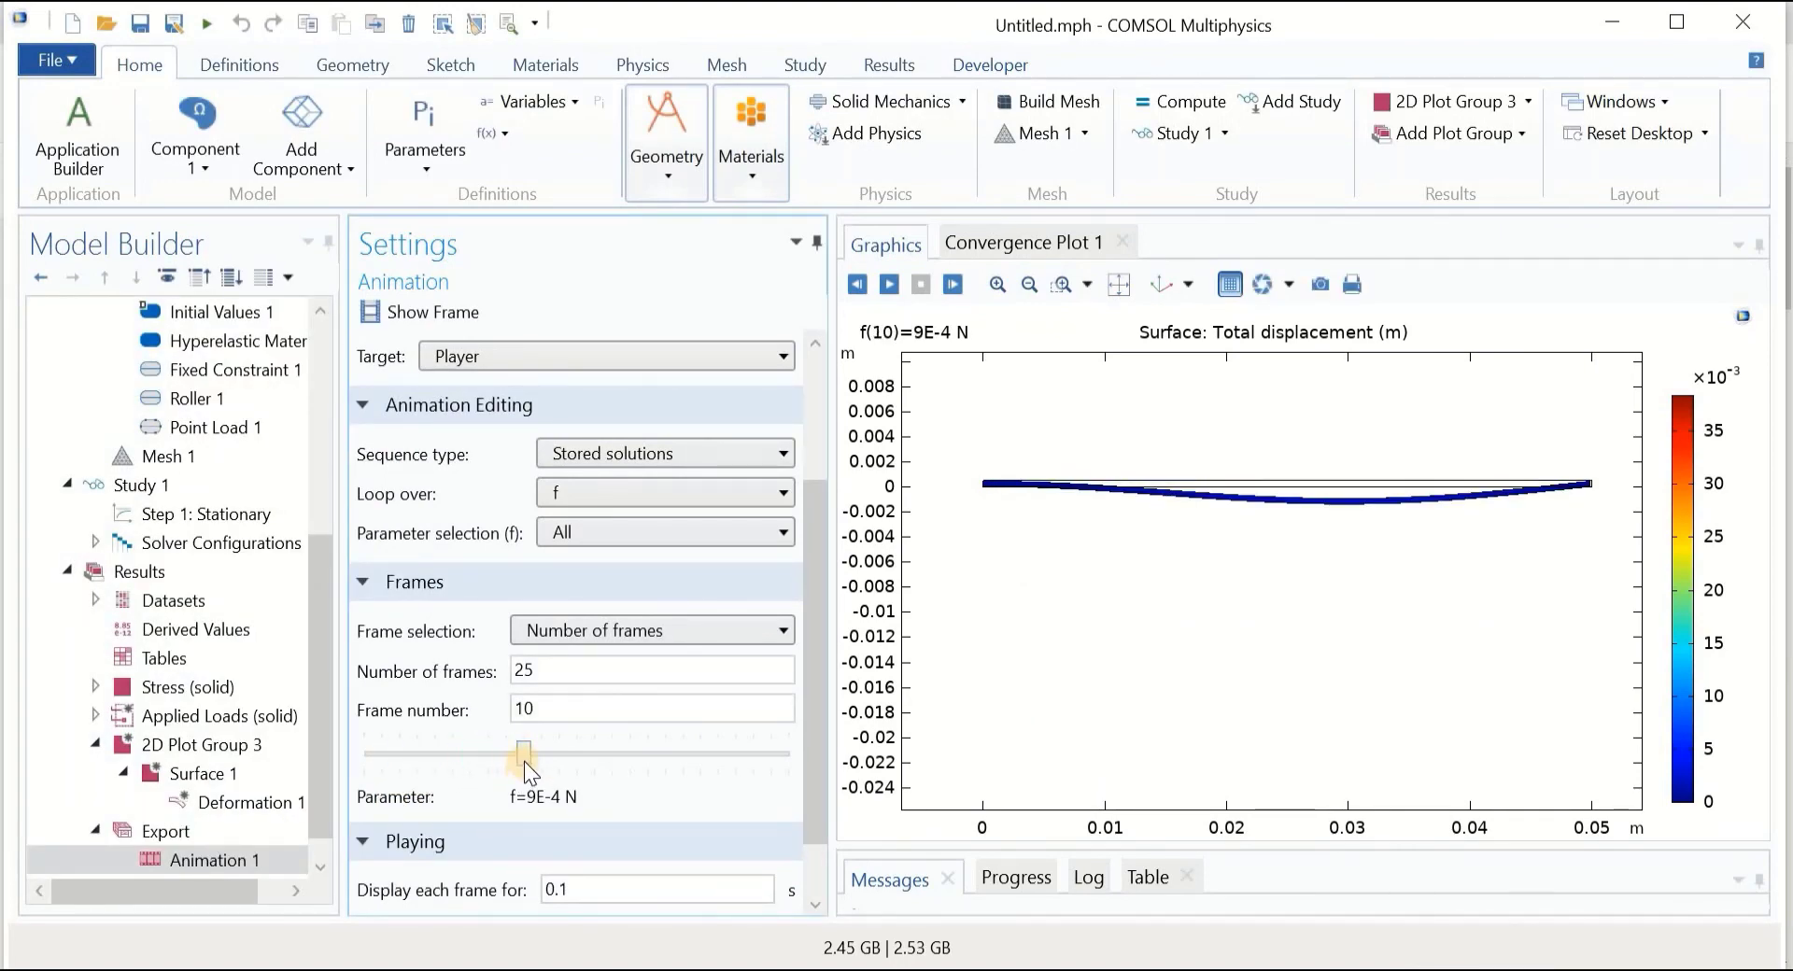
click(611, 747)
click(646, 754)
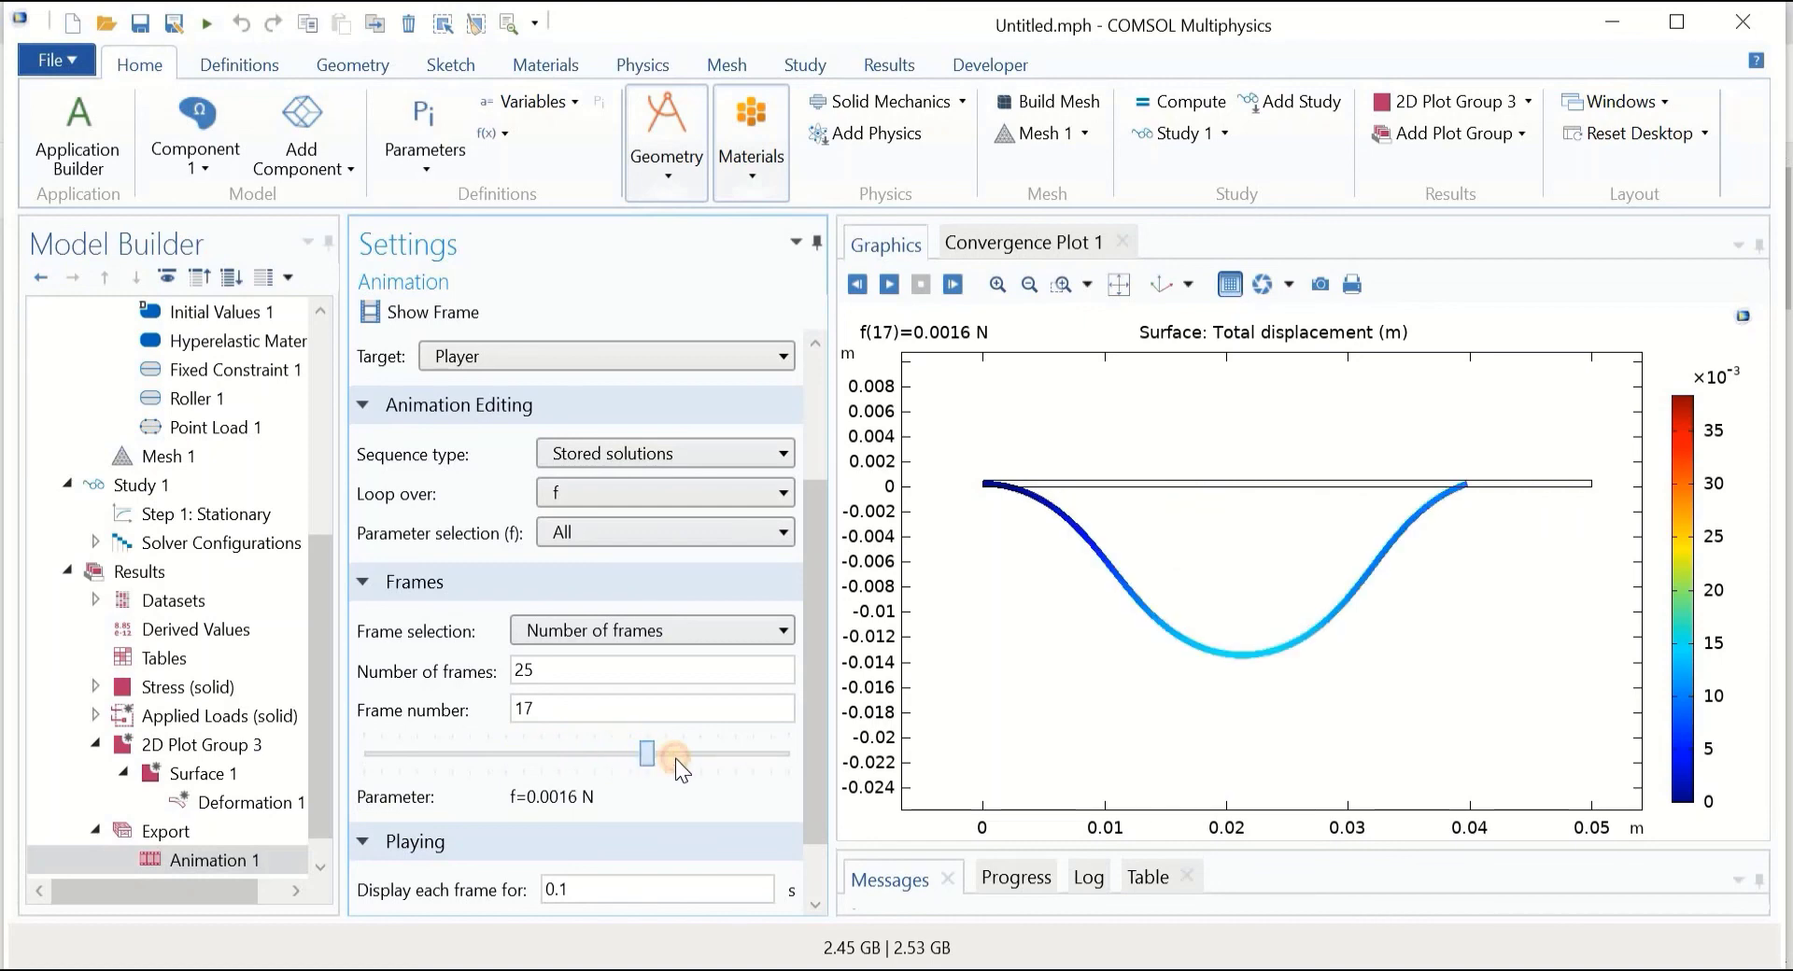
click(678, 758)
click(715, 751)
drag(717, 753, 366, 758)
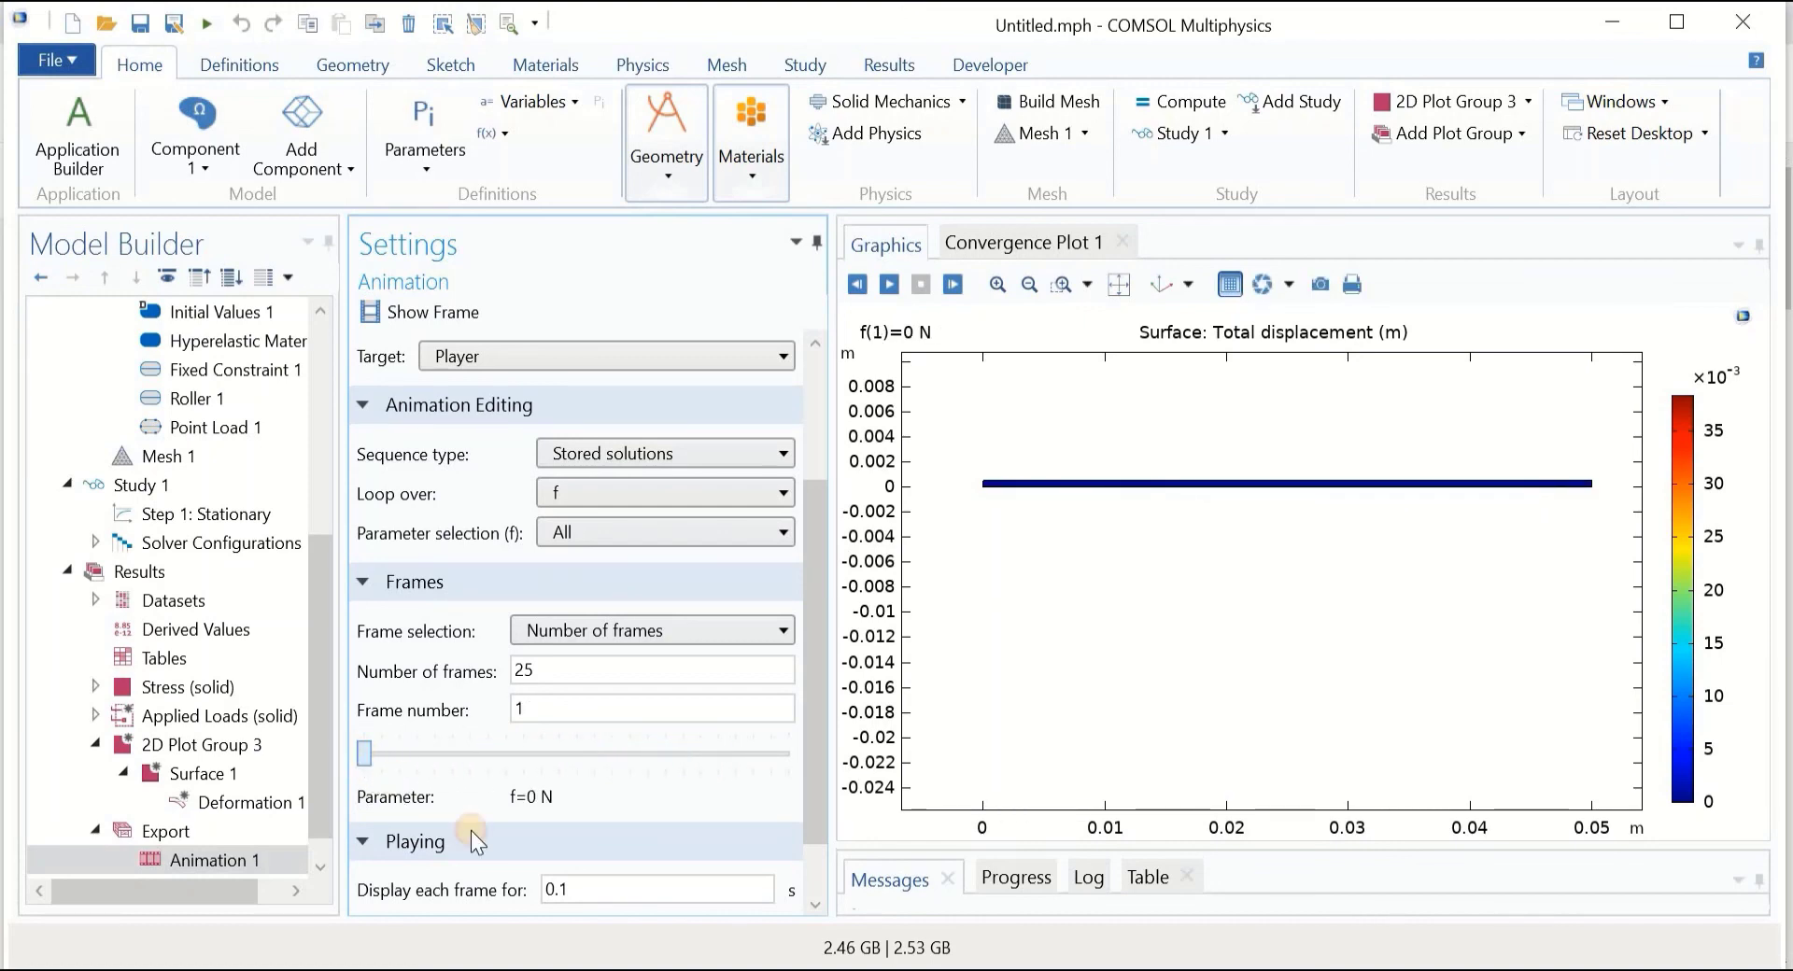
Set the player animation to display each frame for 0.3 s and play it.
drag(816, 759, 609, 889)
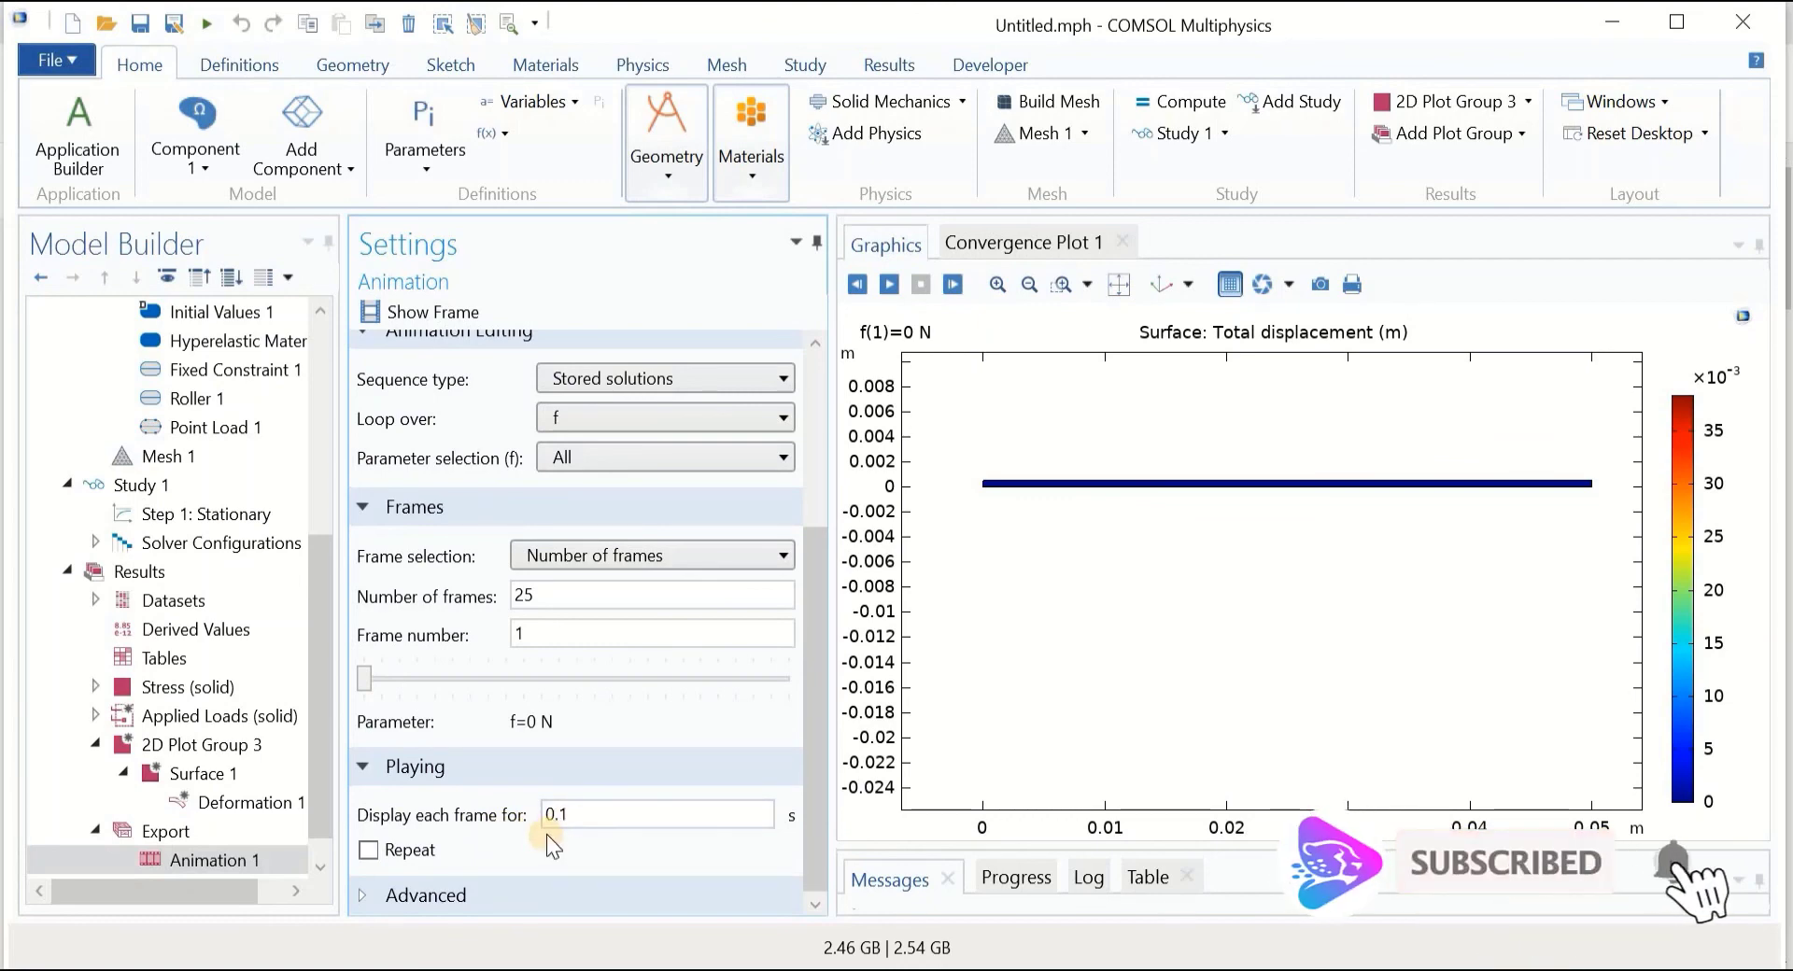
click(560, 814)
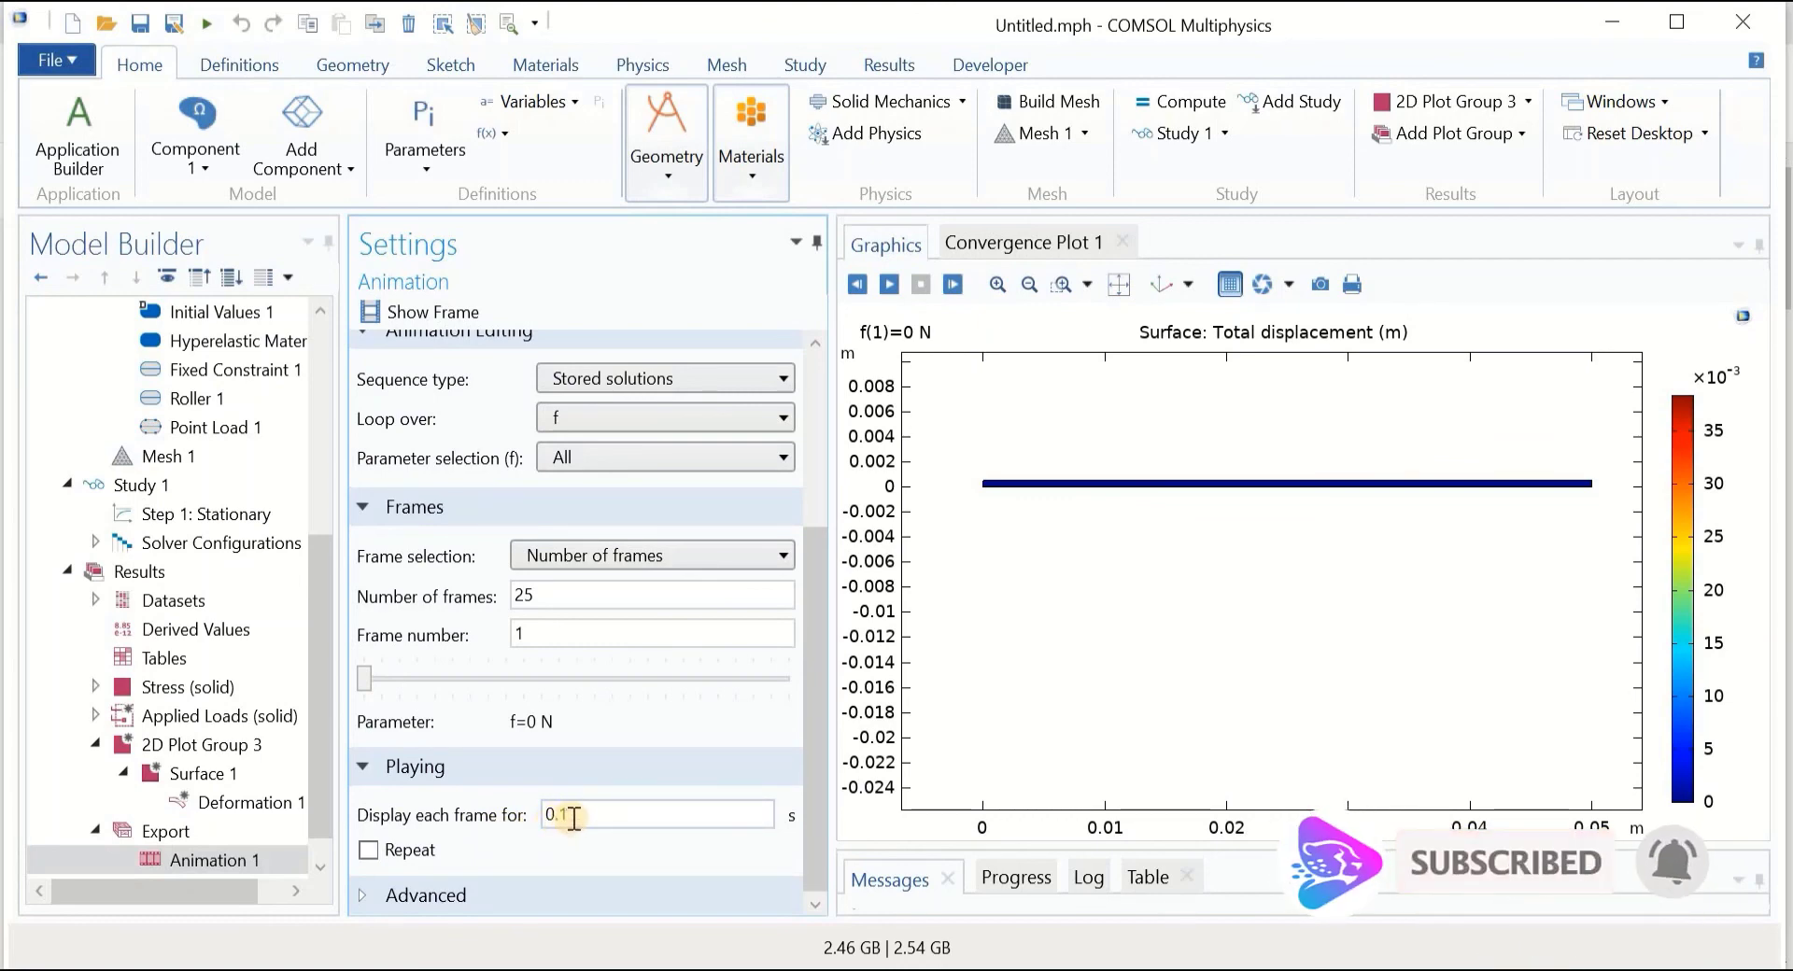
drag(561, 813, 638, 831)
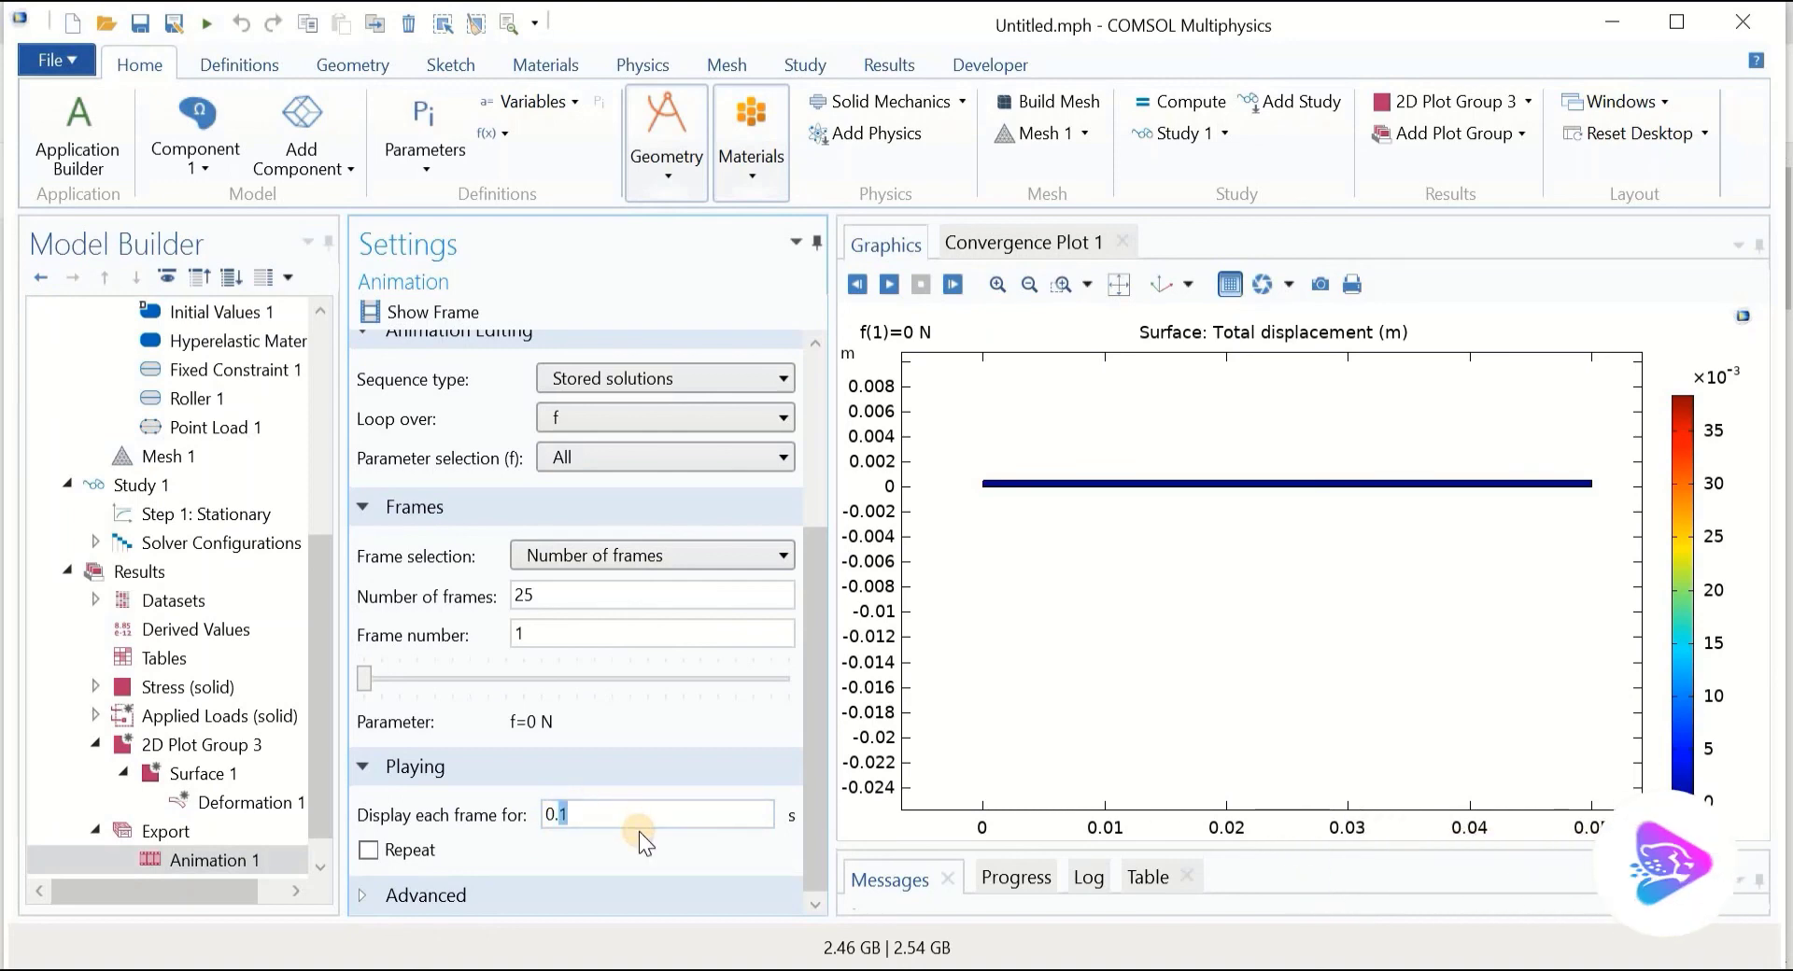
text(3)
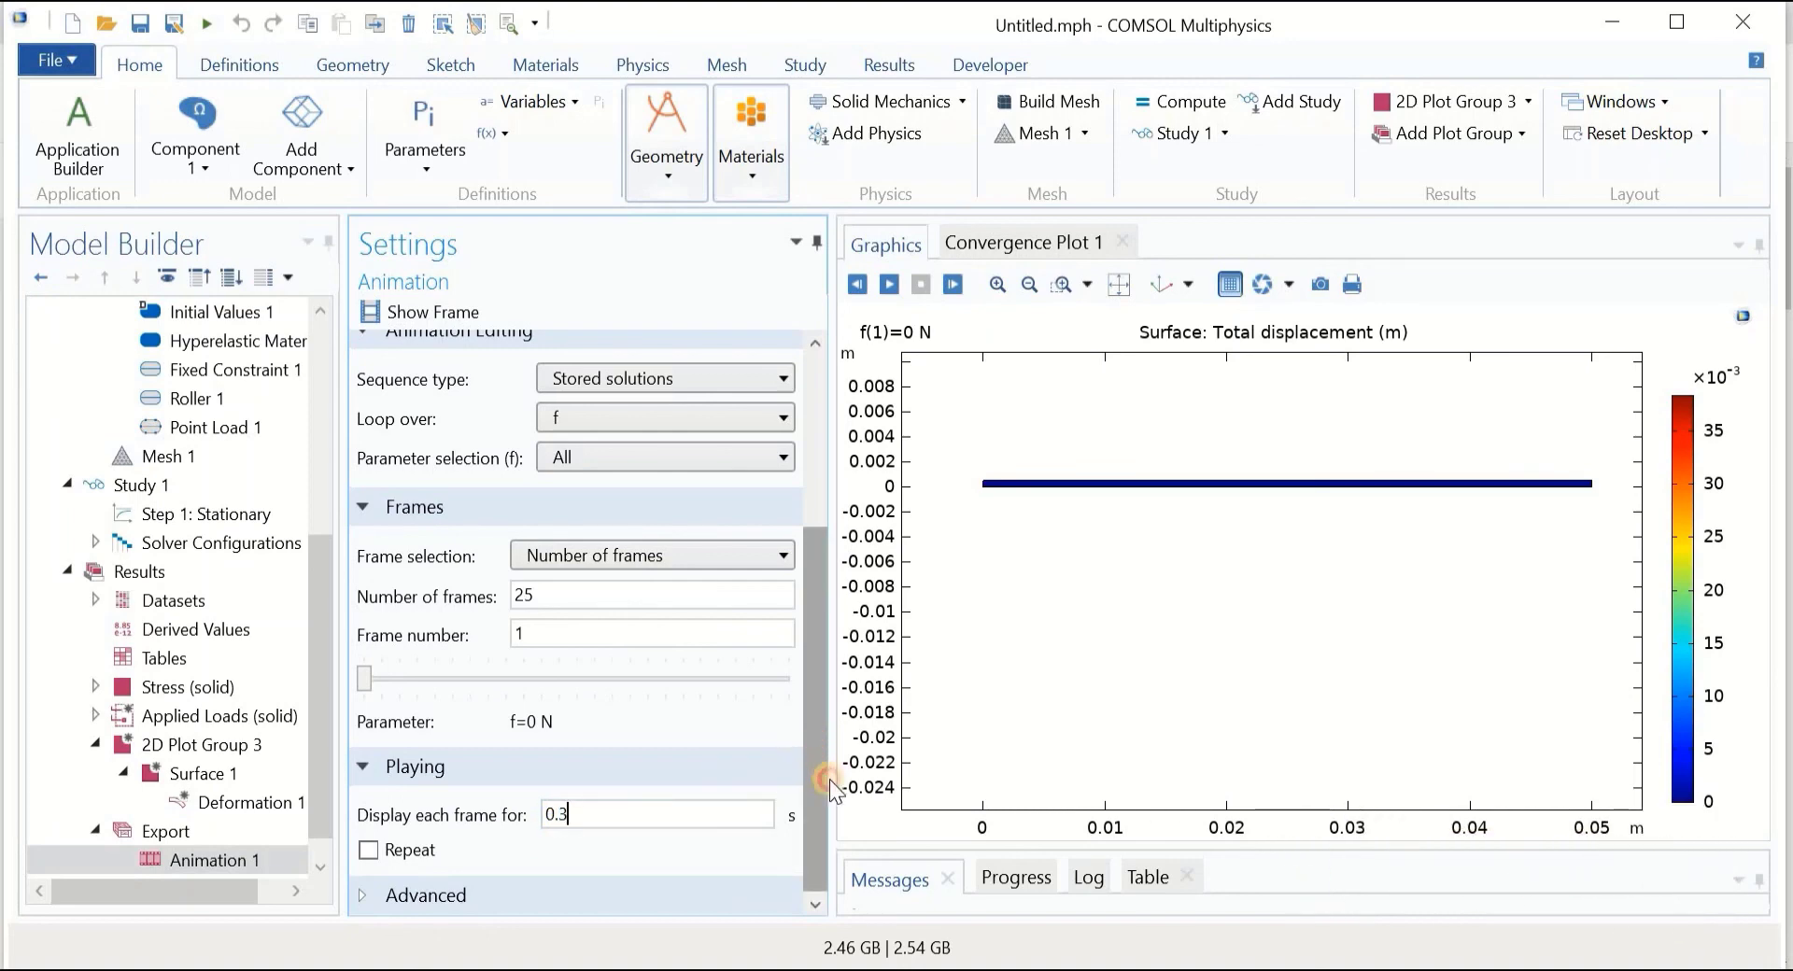
click(410, 309)
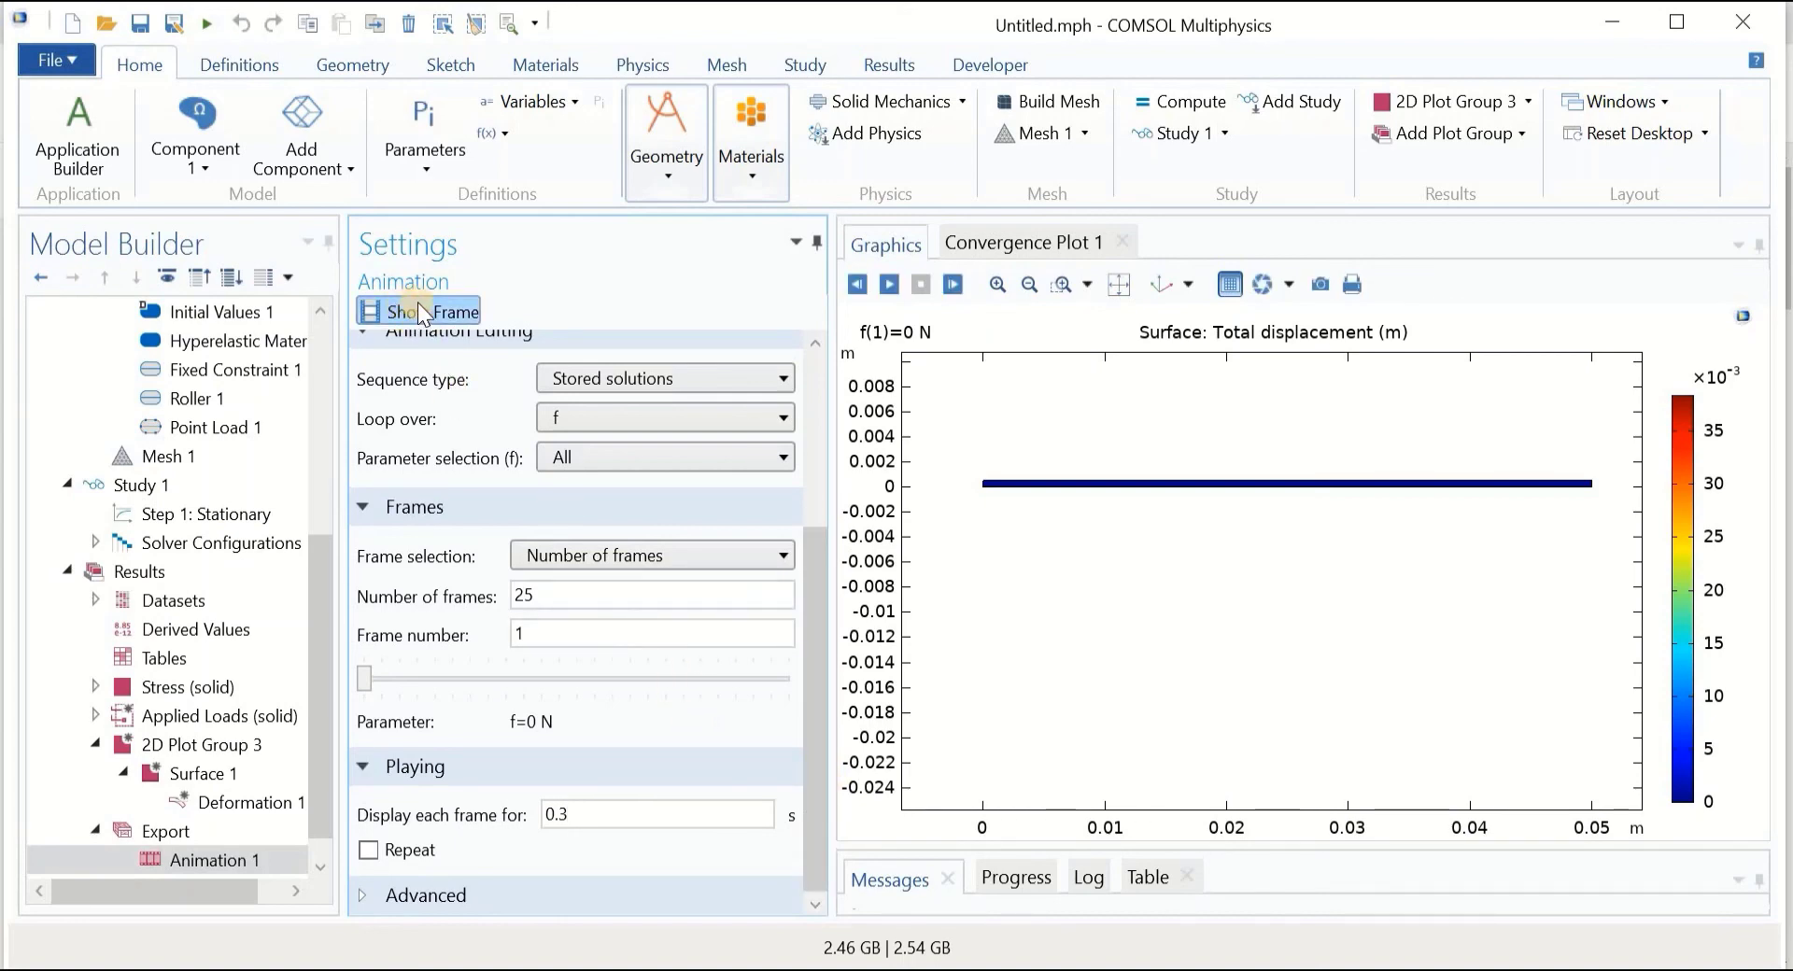
click(888, 283)
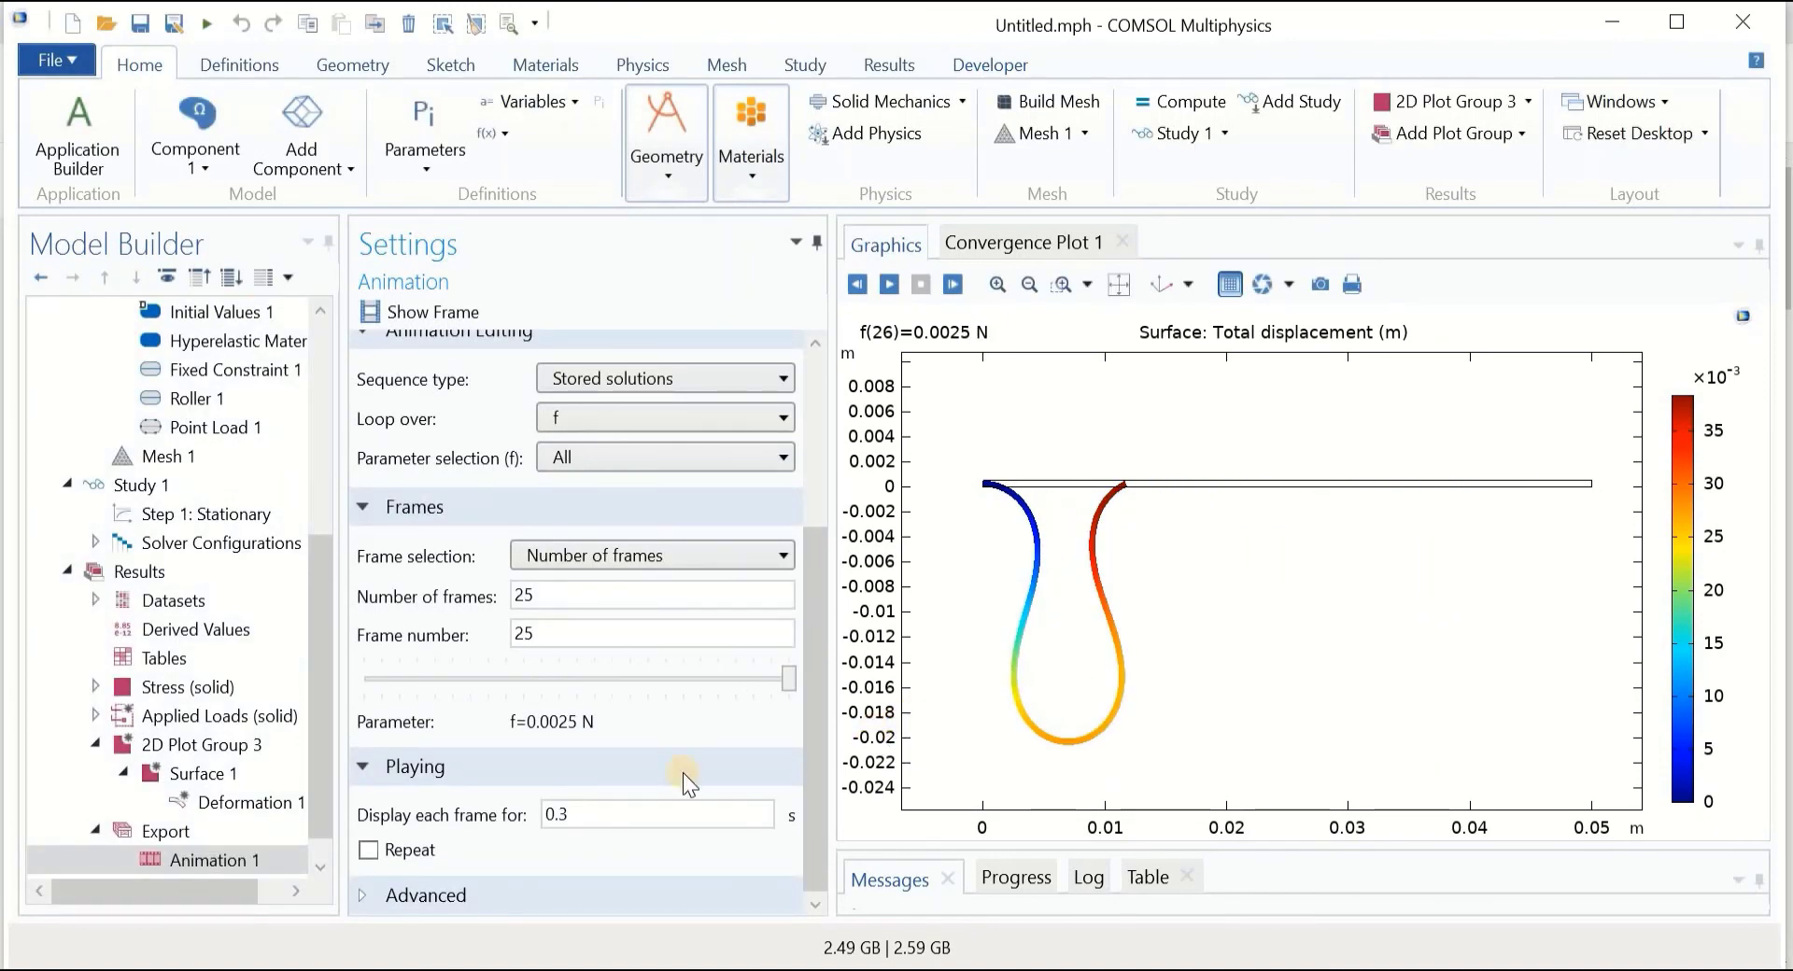
Add a second animation with a File target under Export and set its subject to 2D Plot Group 3.
scroll(322, 826, down, 1)
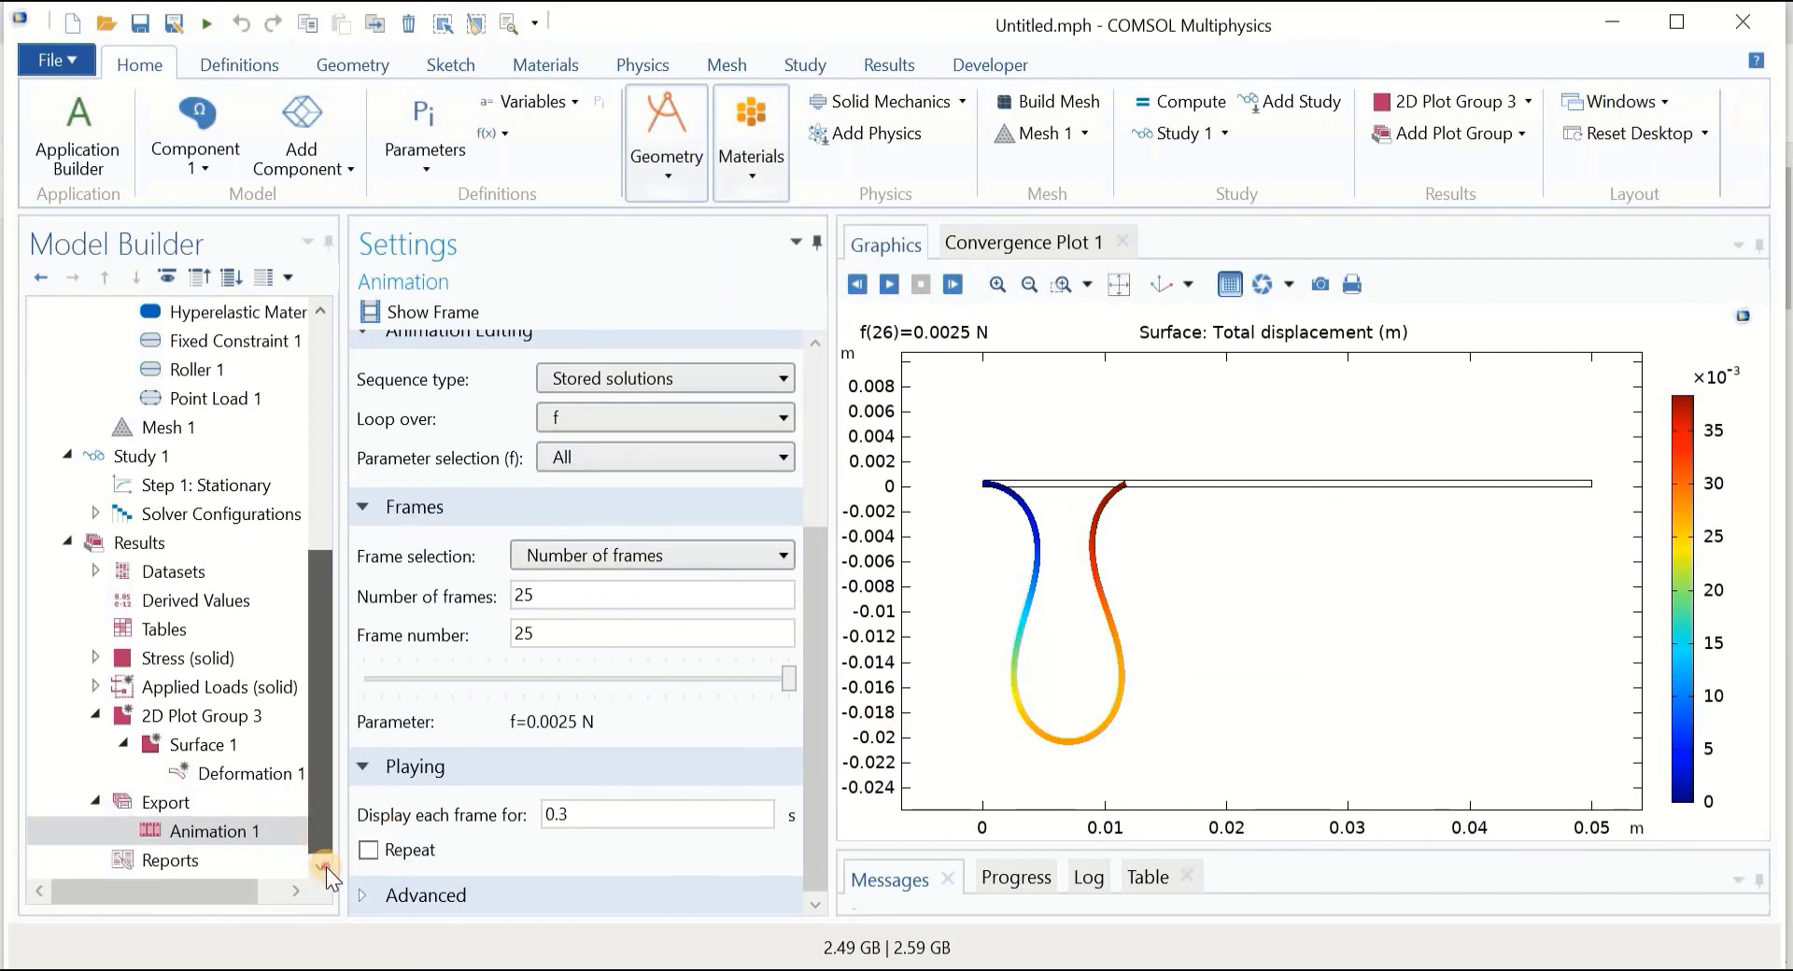
click(167, 805)
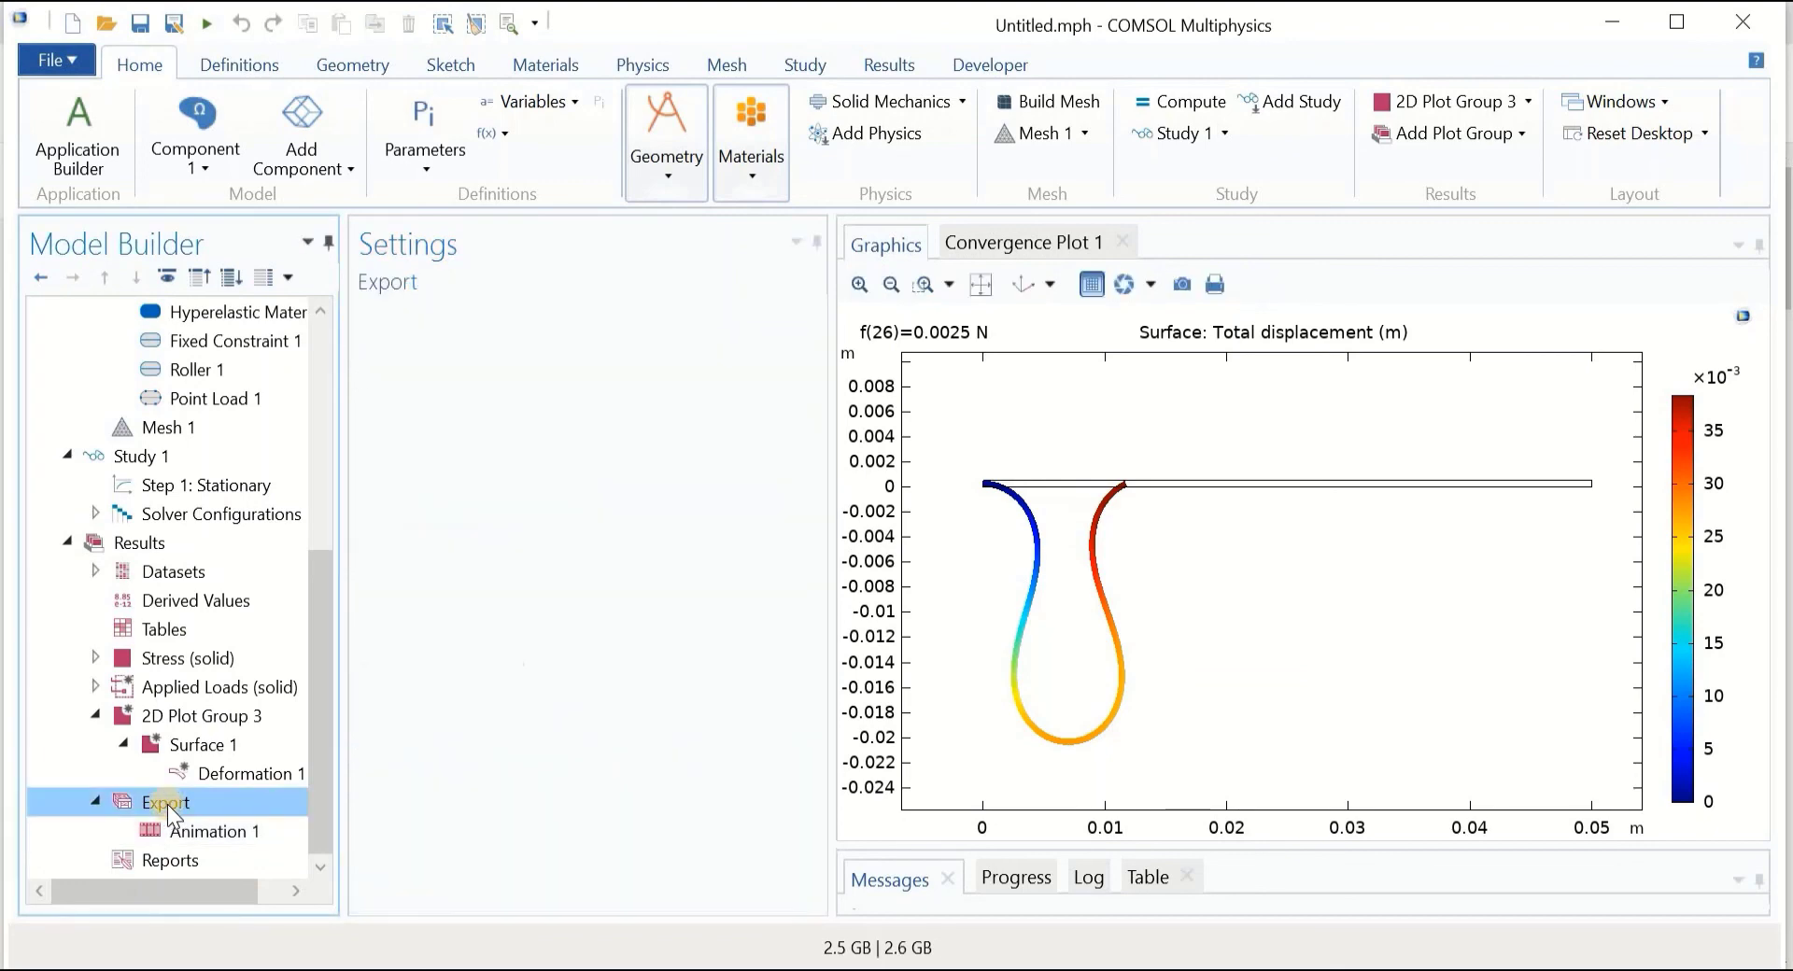
right_click(167, 806)
mouse_move(325, 544)
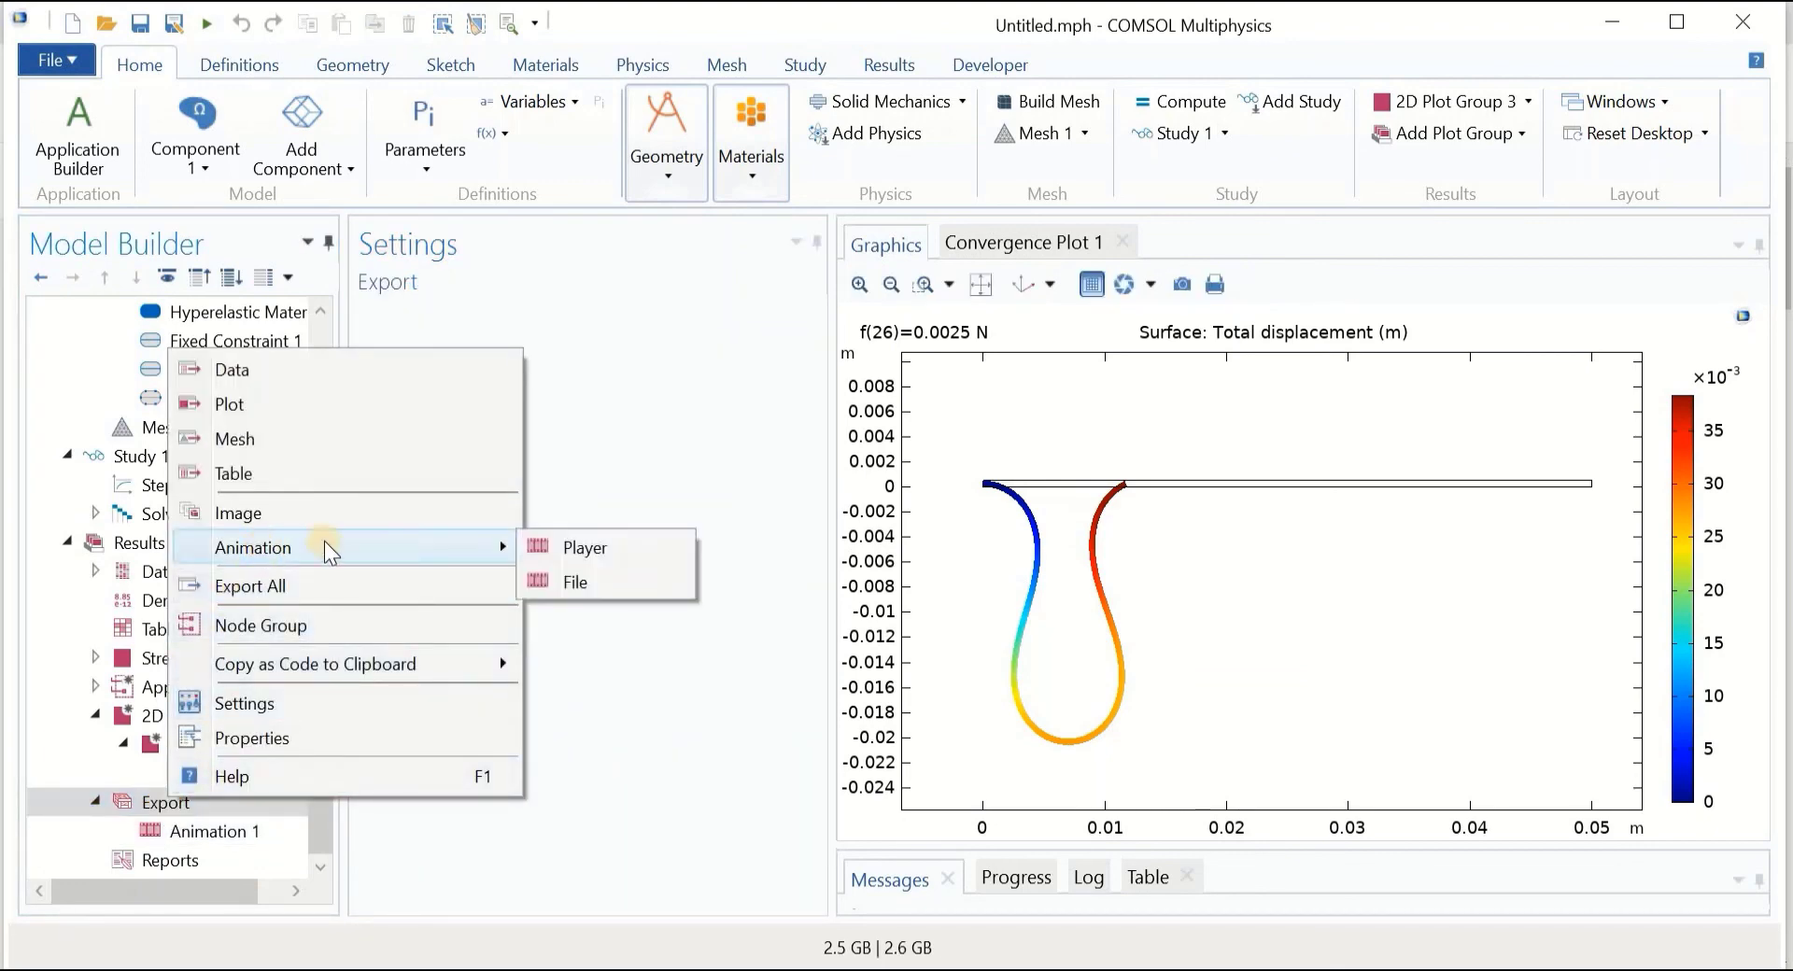
click(573, 579)
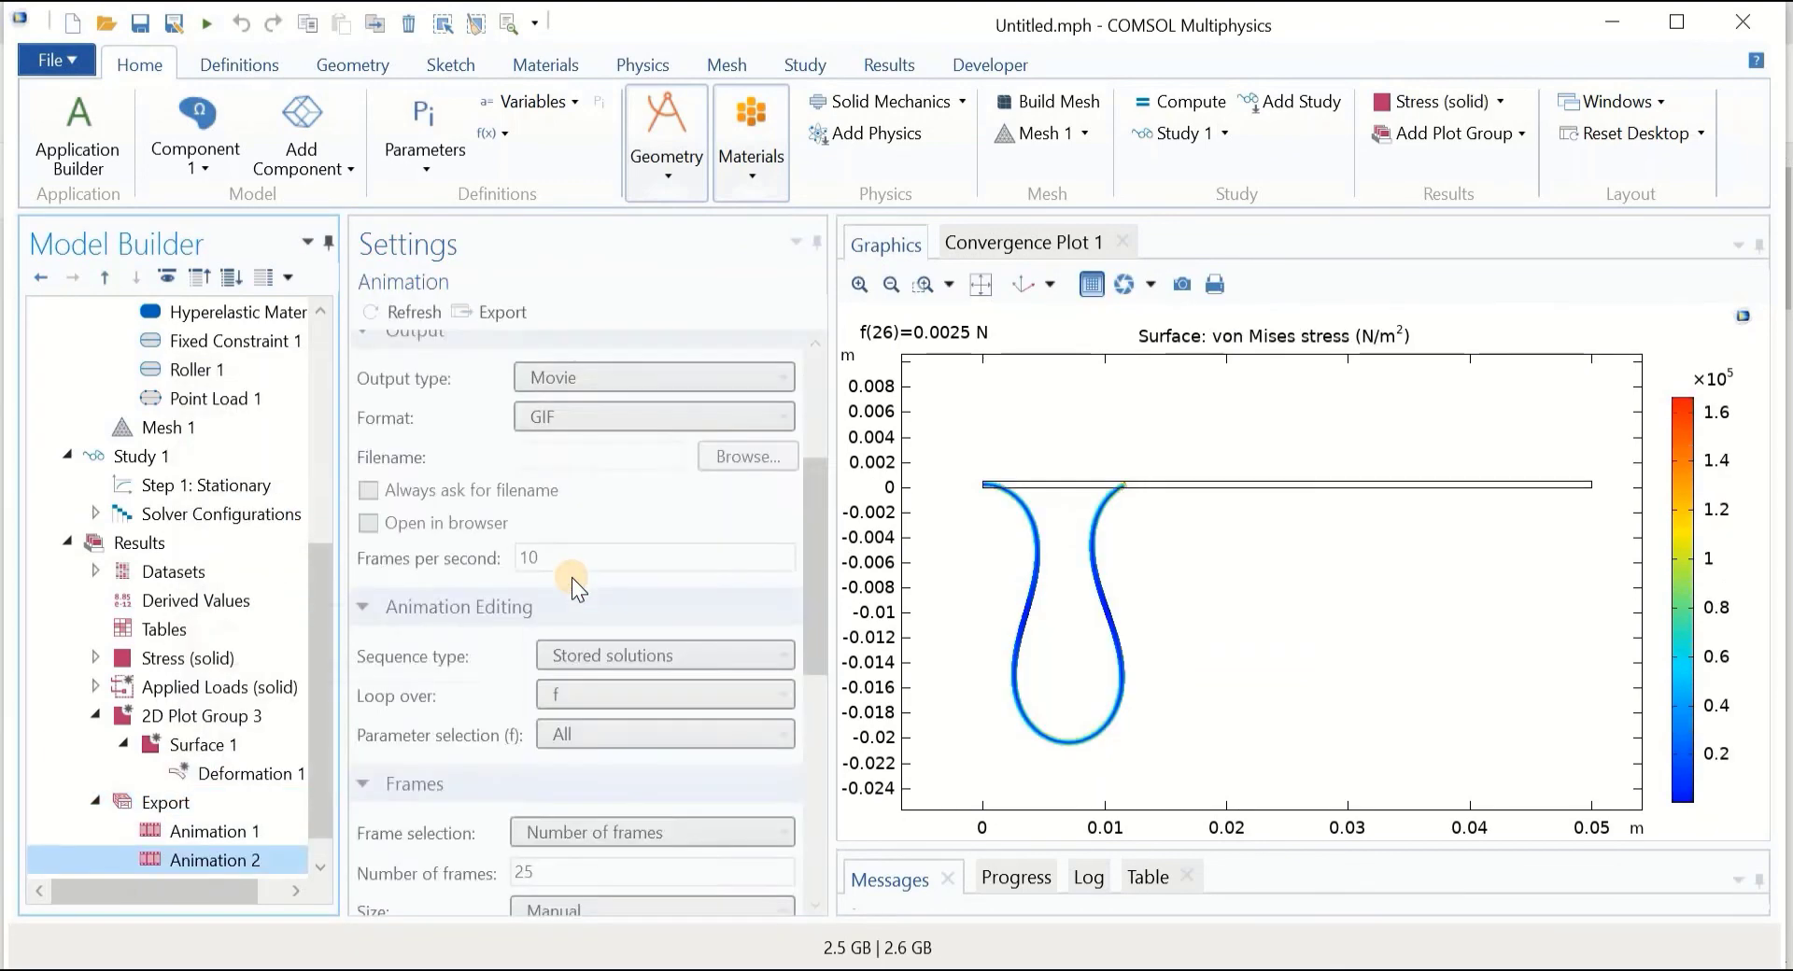
click(628, 396)
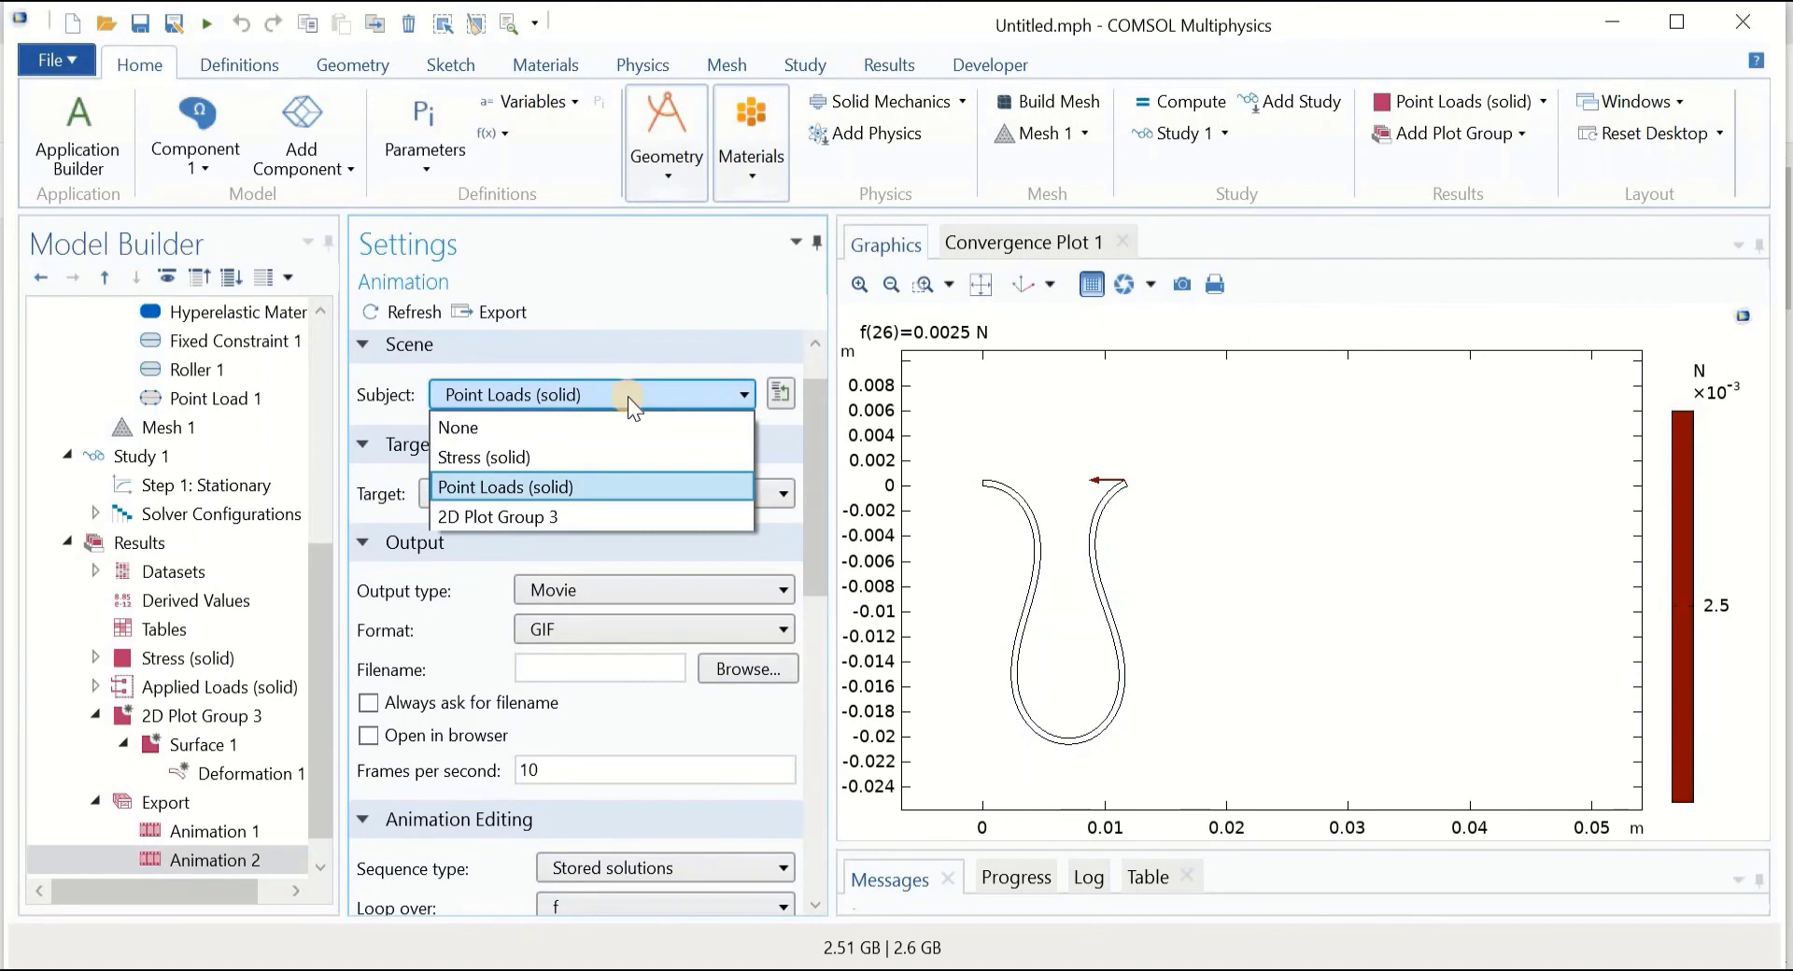
click(563, 517)
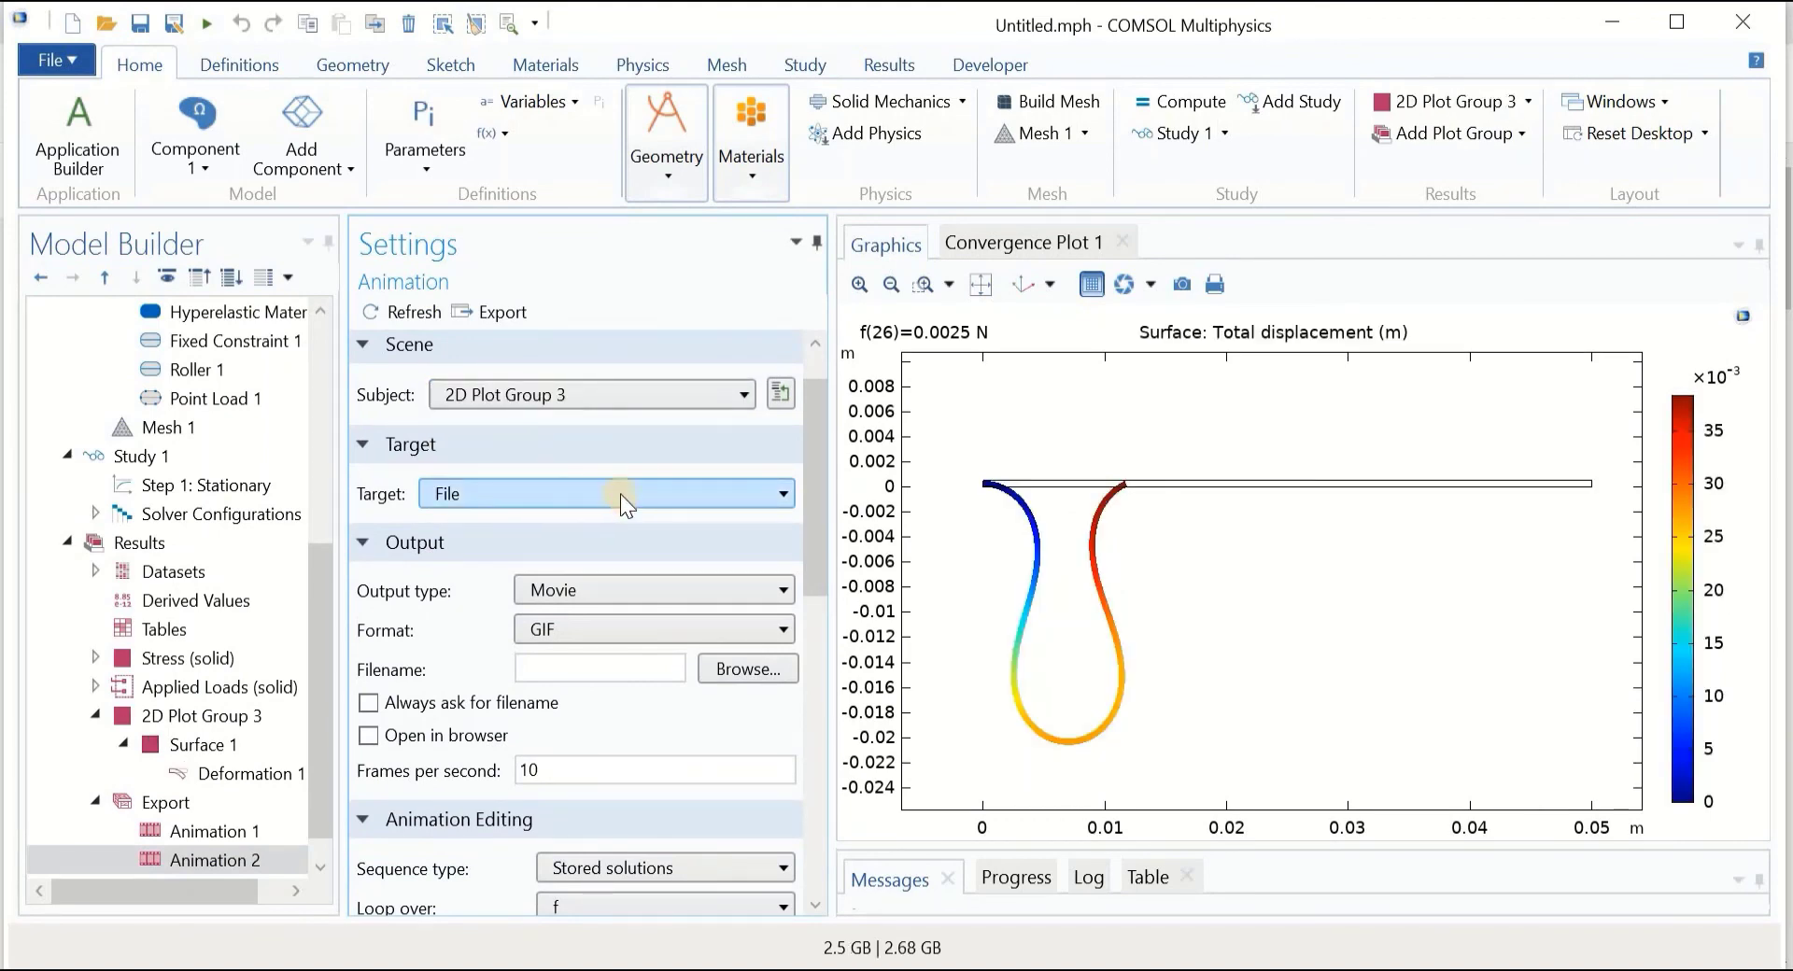
Keep Movie as output type and GIF as format for the file animation, and choose an output file under D:\media\my video.
scroll(810, 530, down, 2)
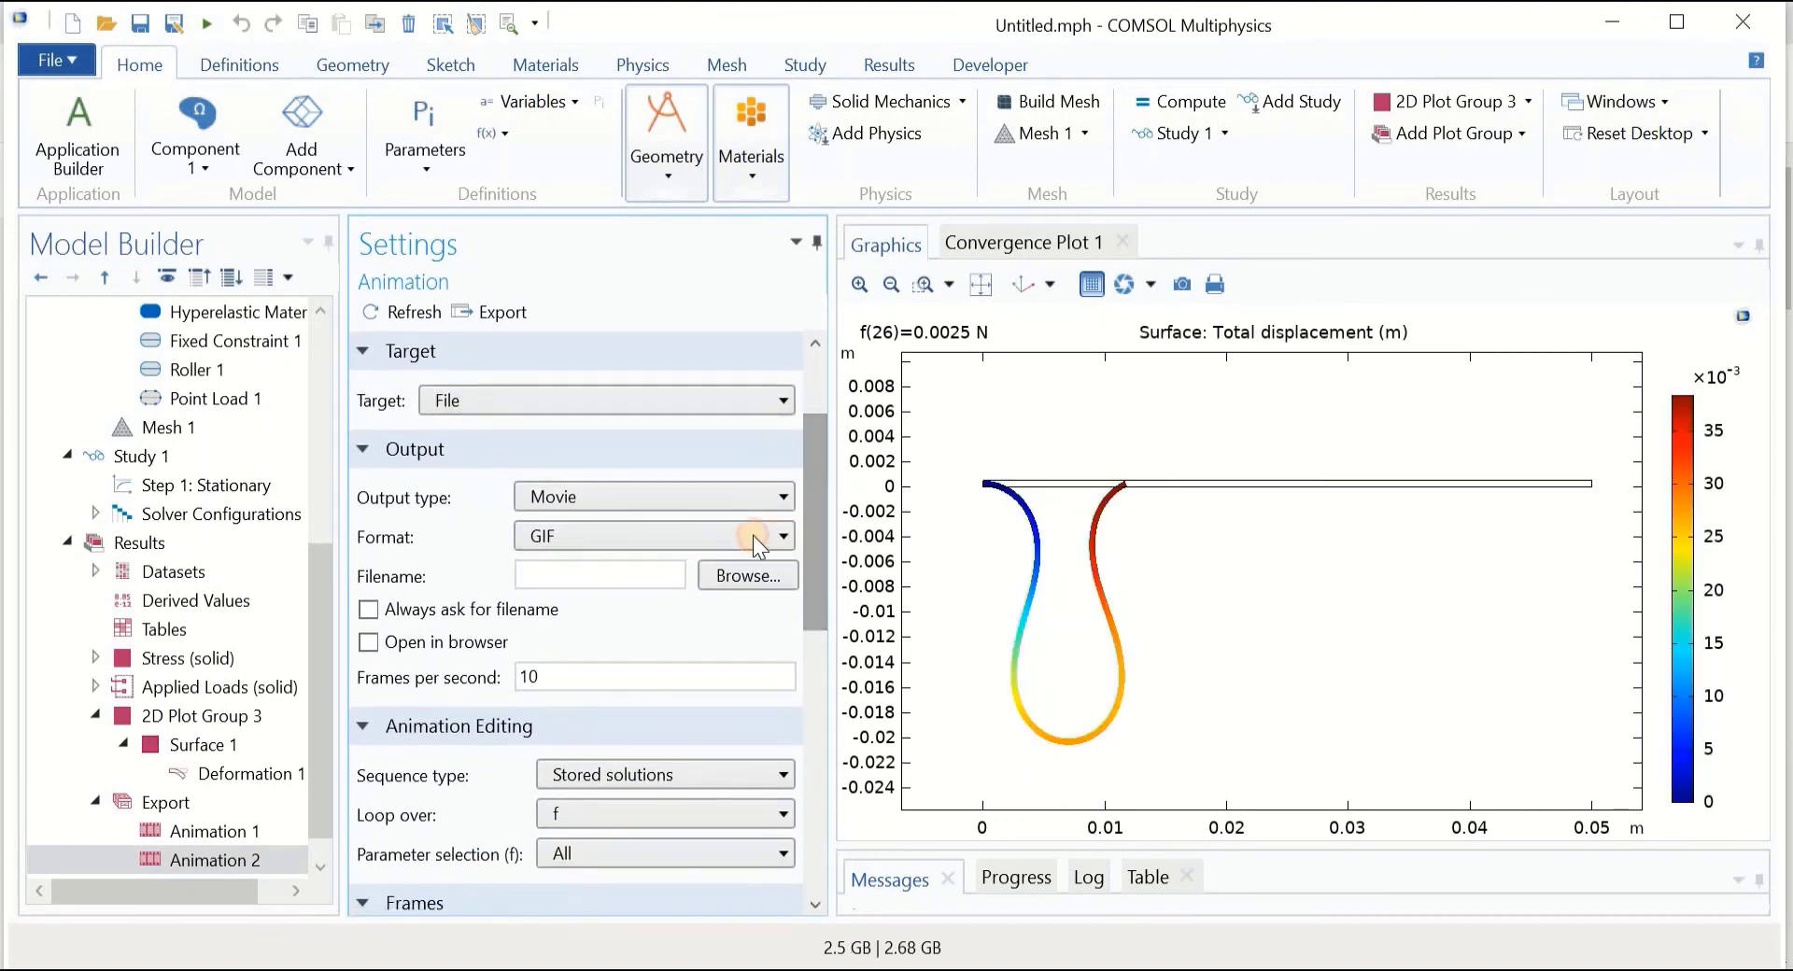
click(720, 496)
click(721, 495)
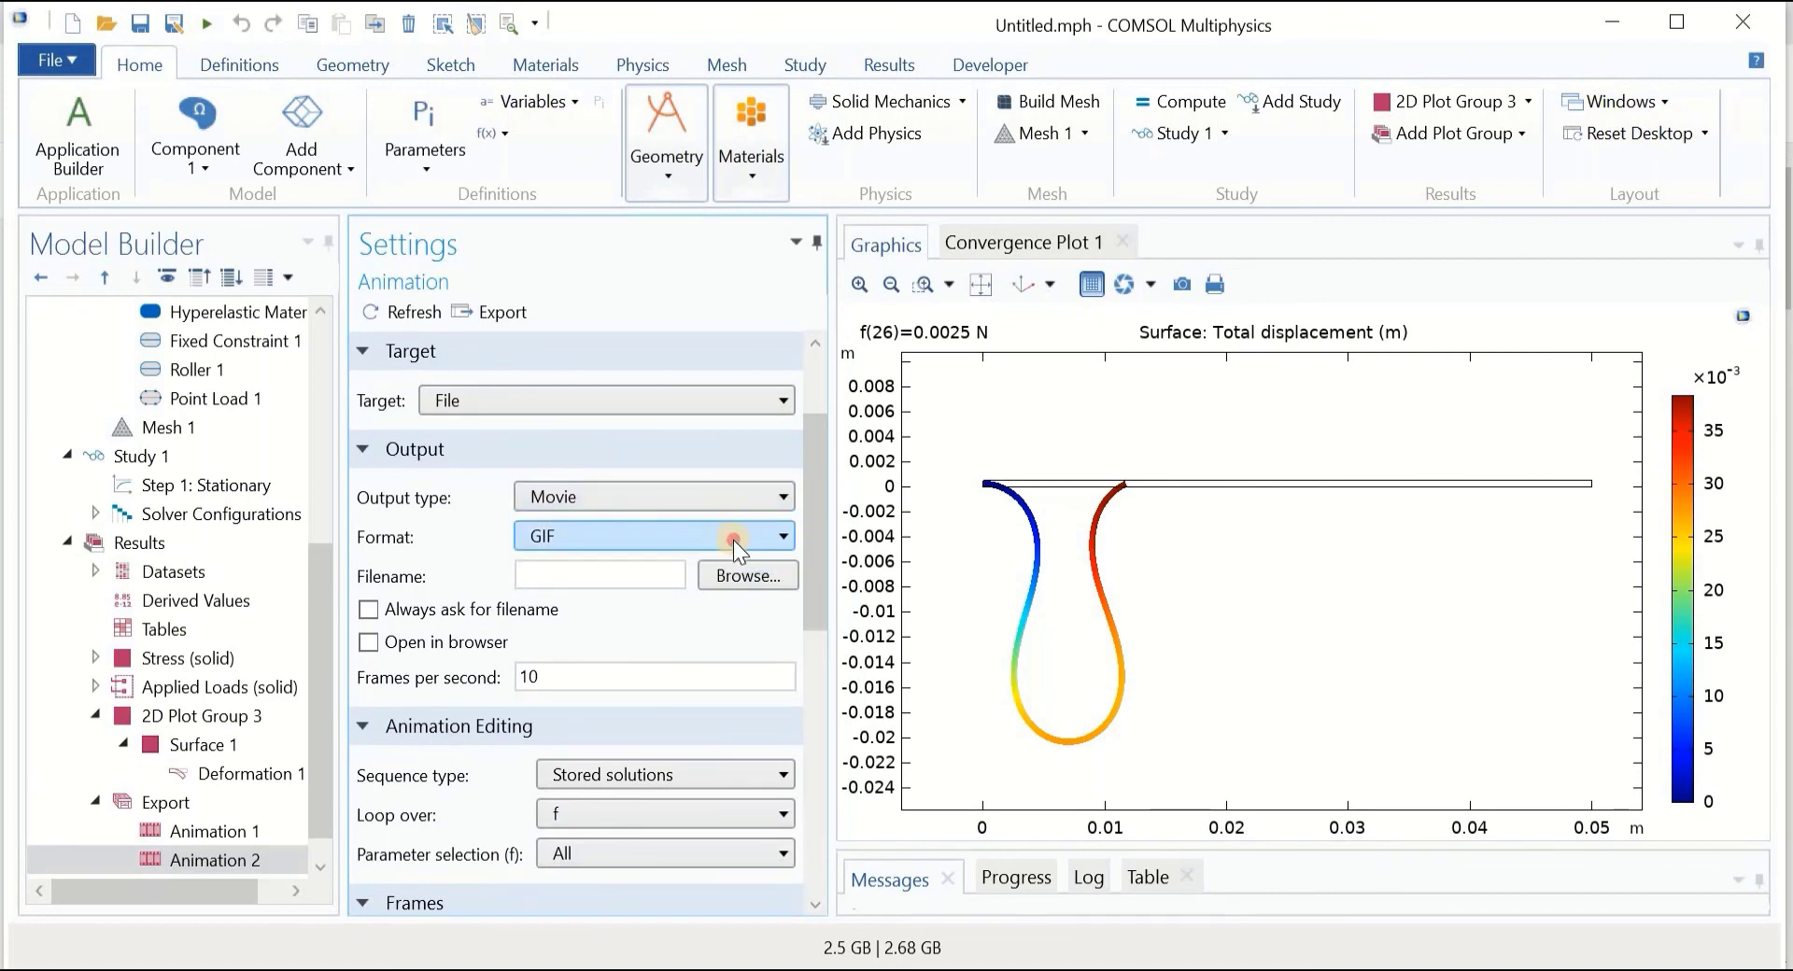
click(732, 540)
click(732, 540)
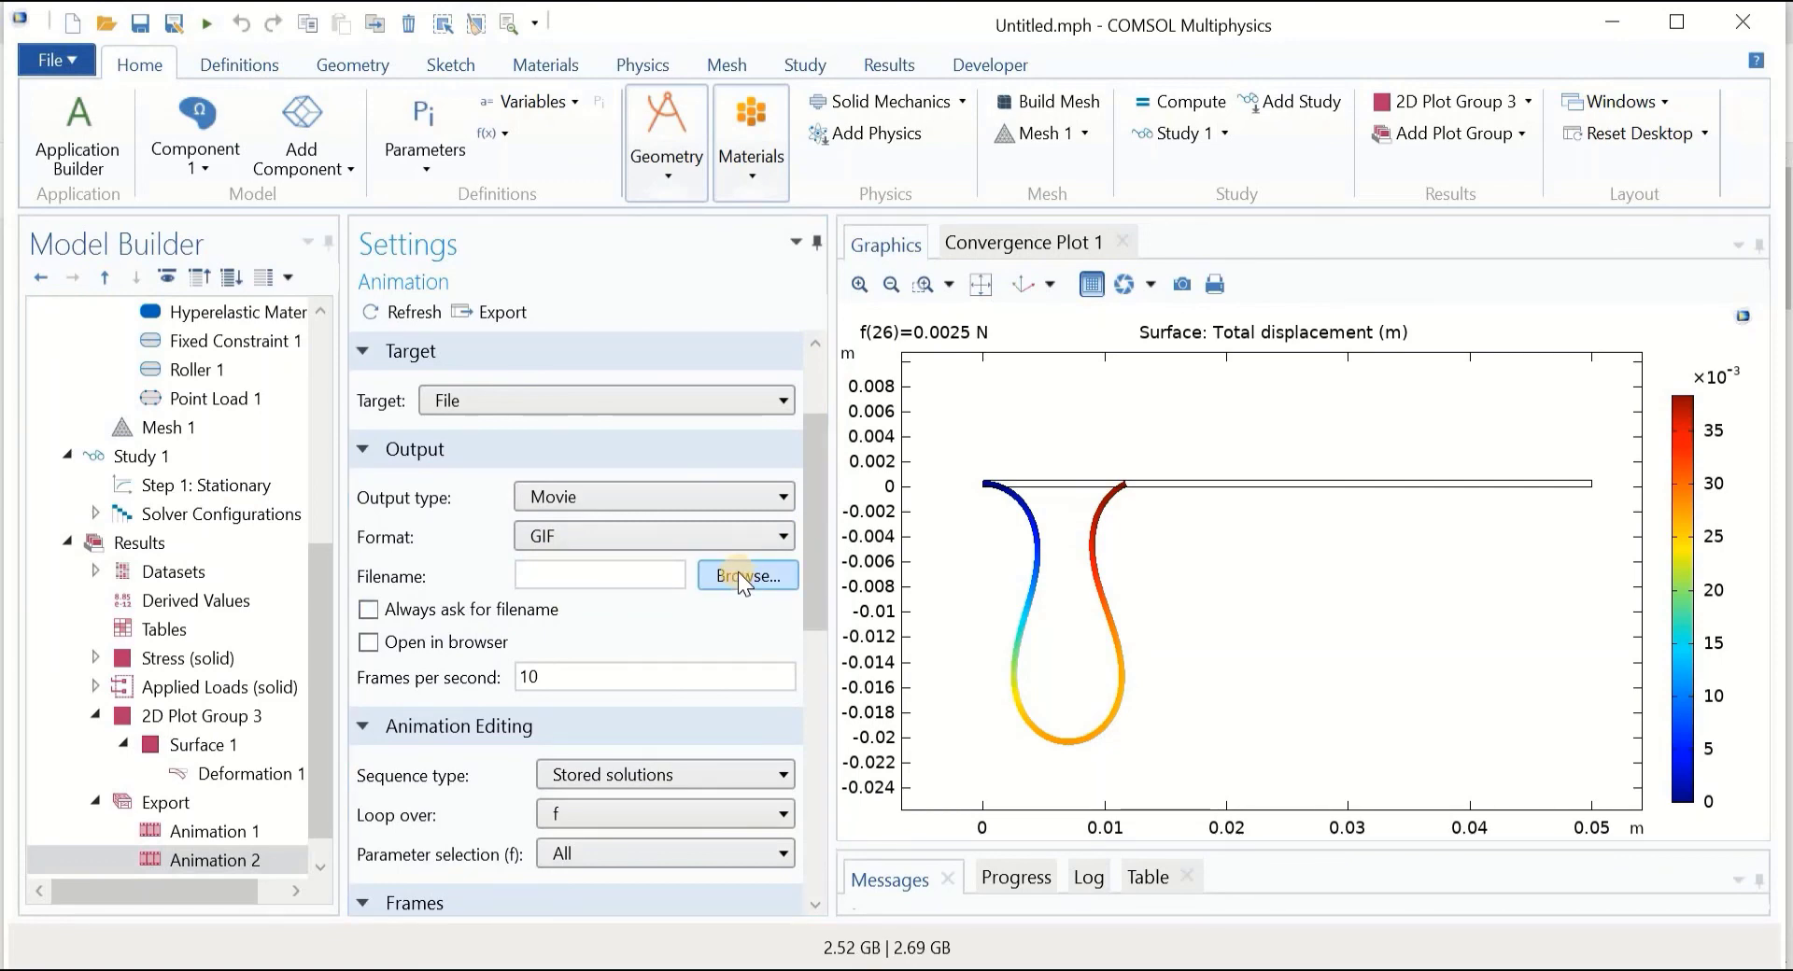
click(738, 576)
scroll(668, 595, down, 2)
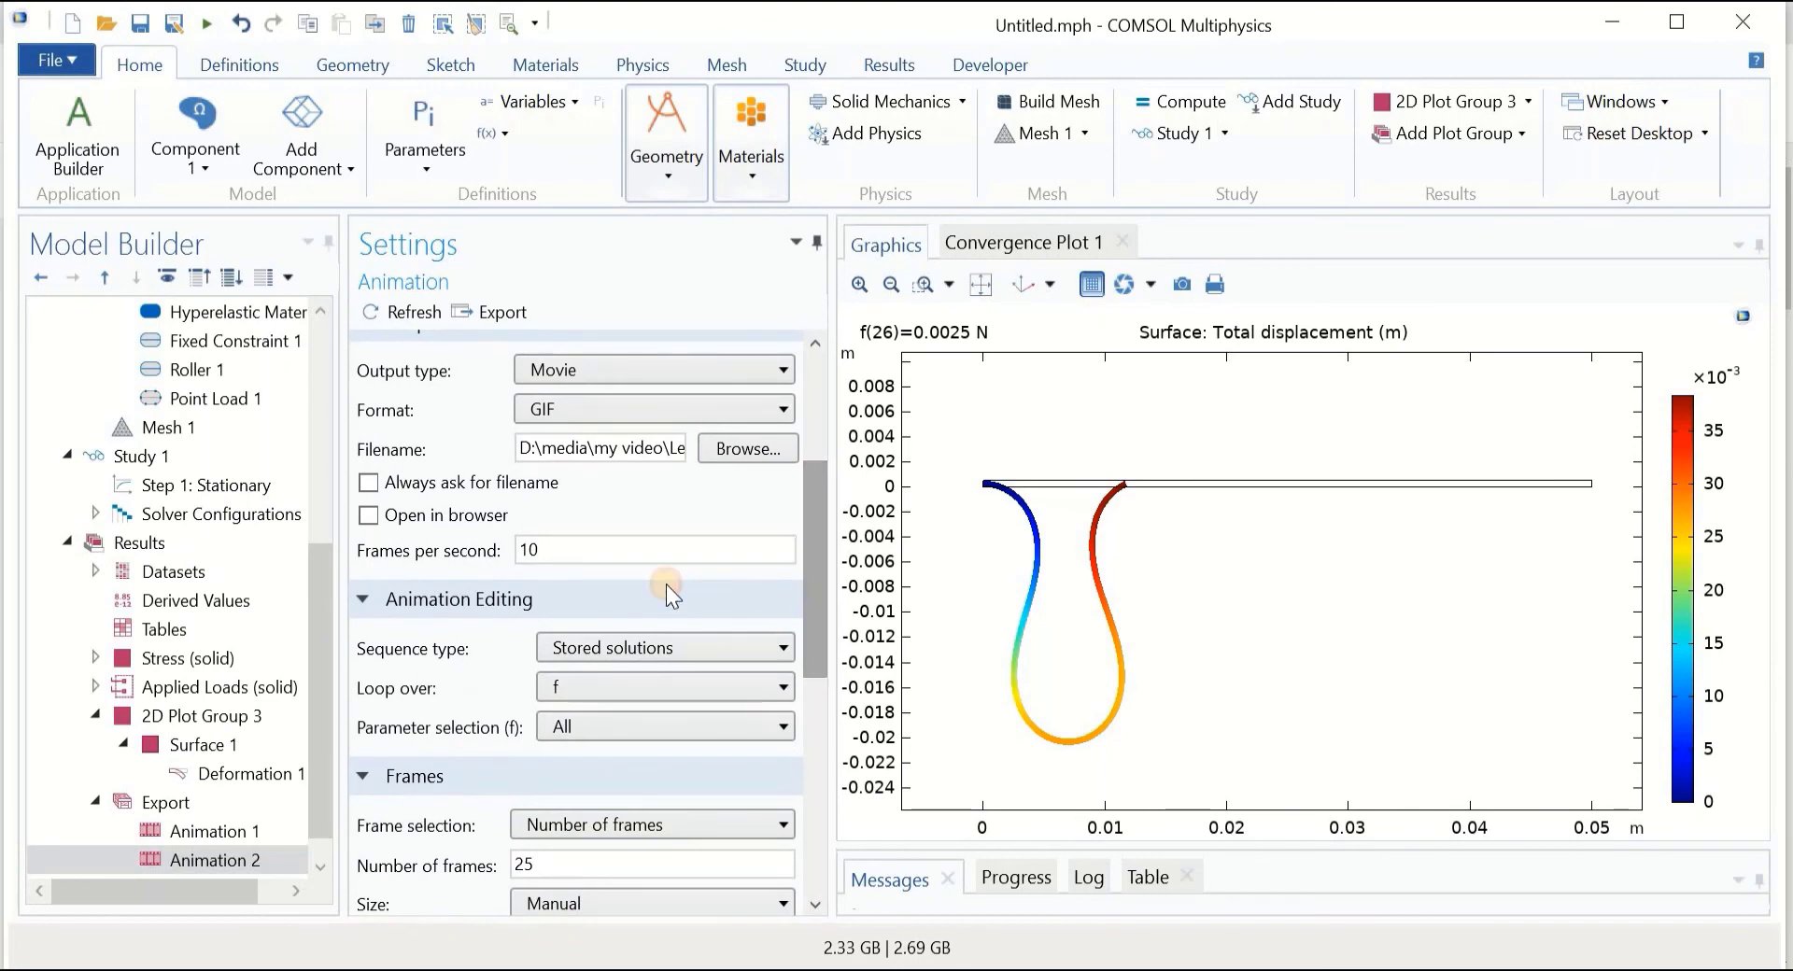
Set the GIF animation's frames per second to 3 and export it to the chosen file.
click(570, 548)
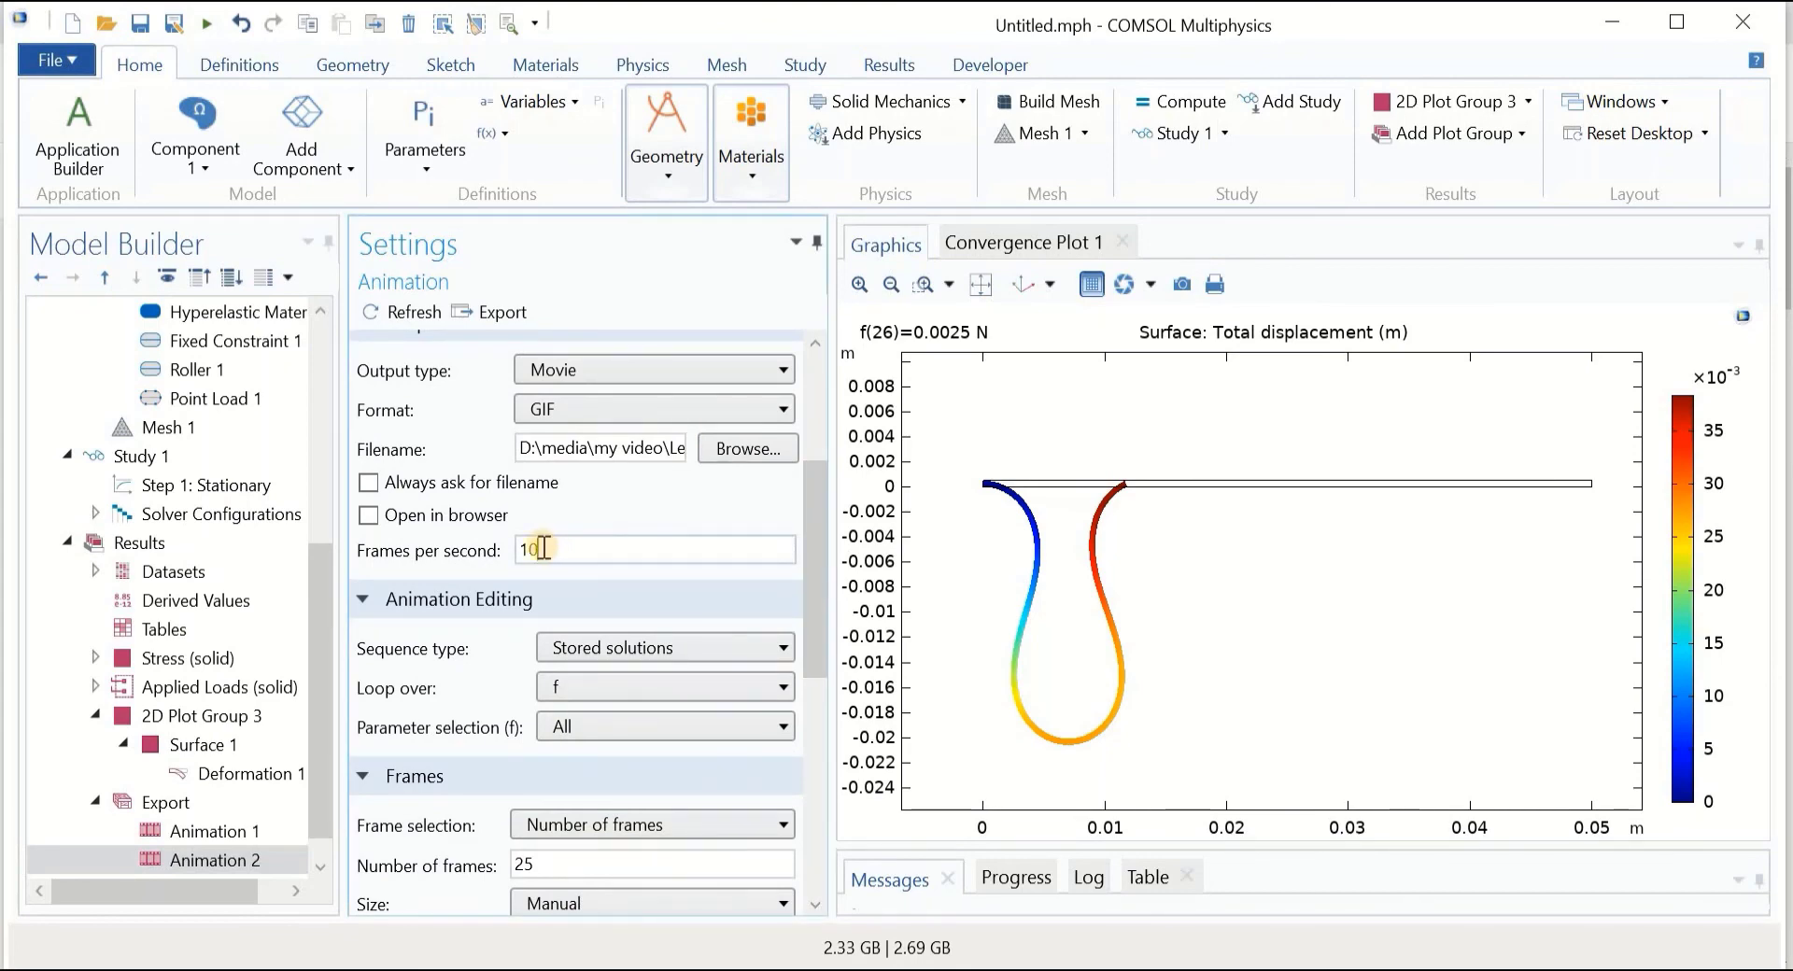
drag(515, 549, 623, 540)
text(3)
drag(819, 495, 816, 536)
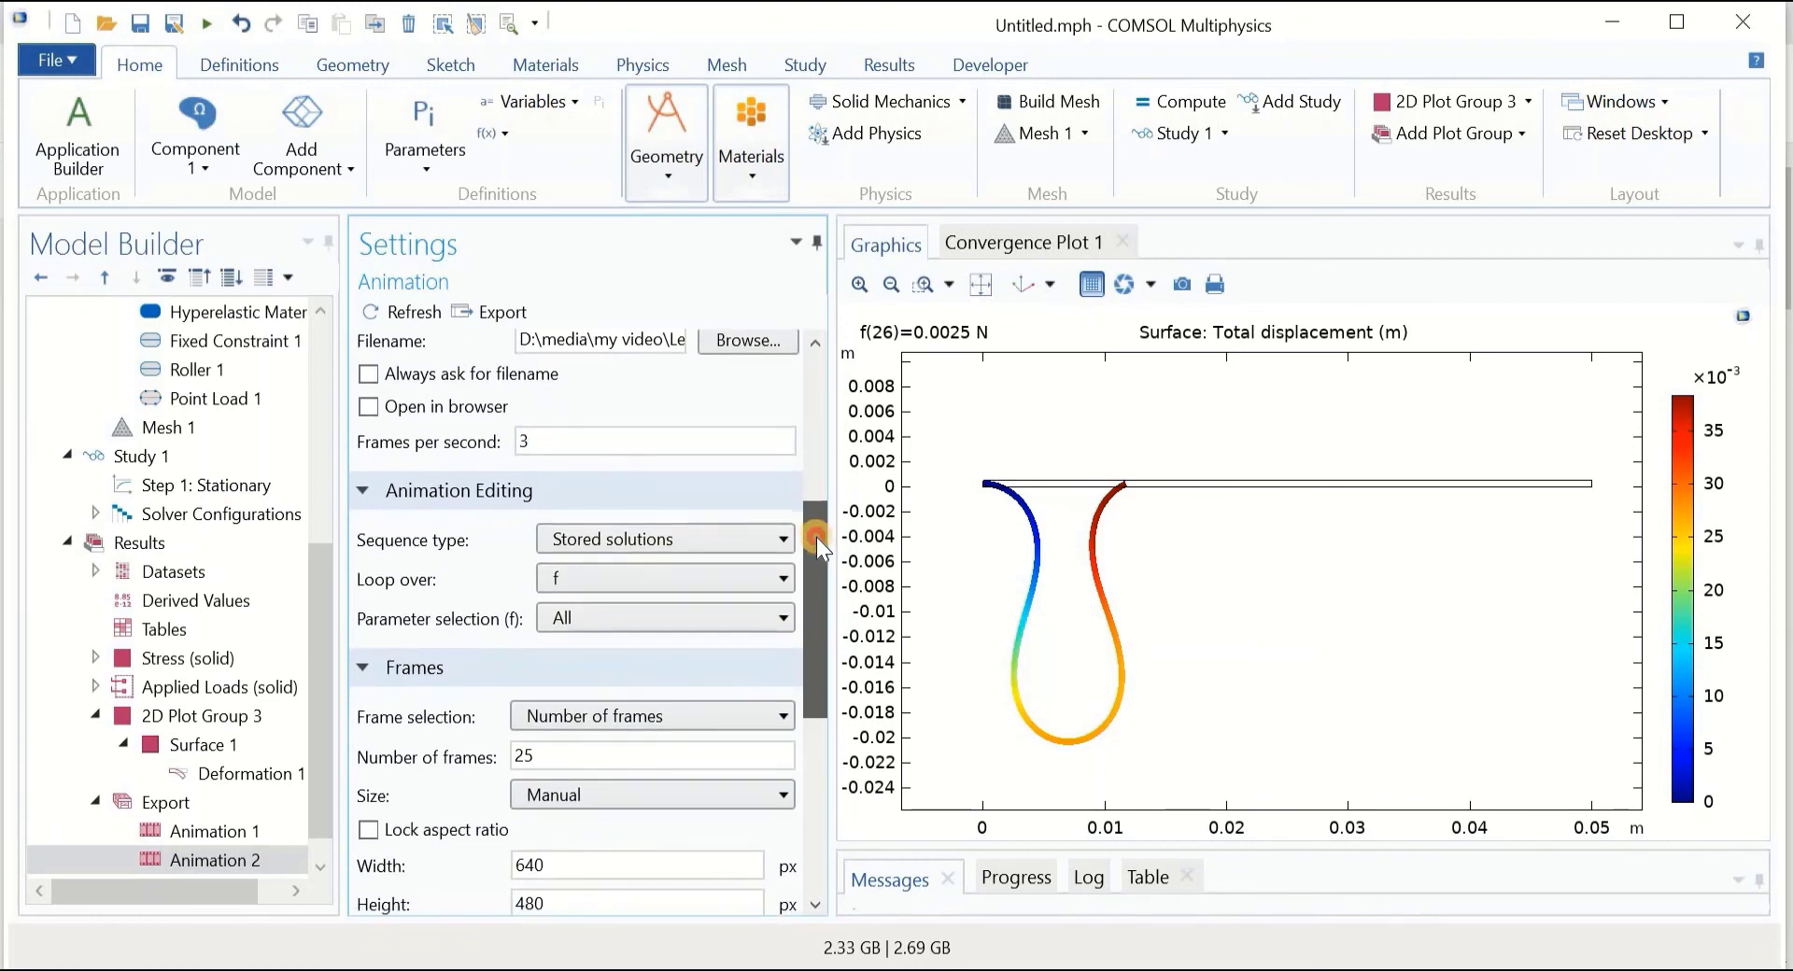
drag(829, 604, 810, 394)
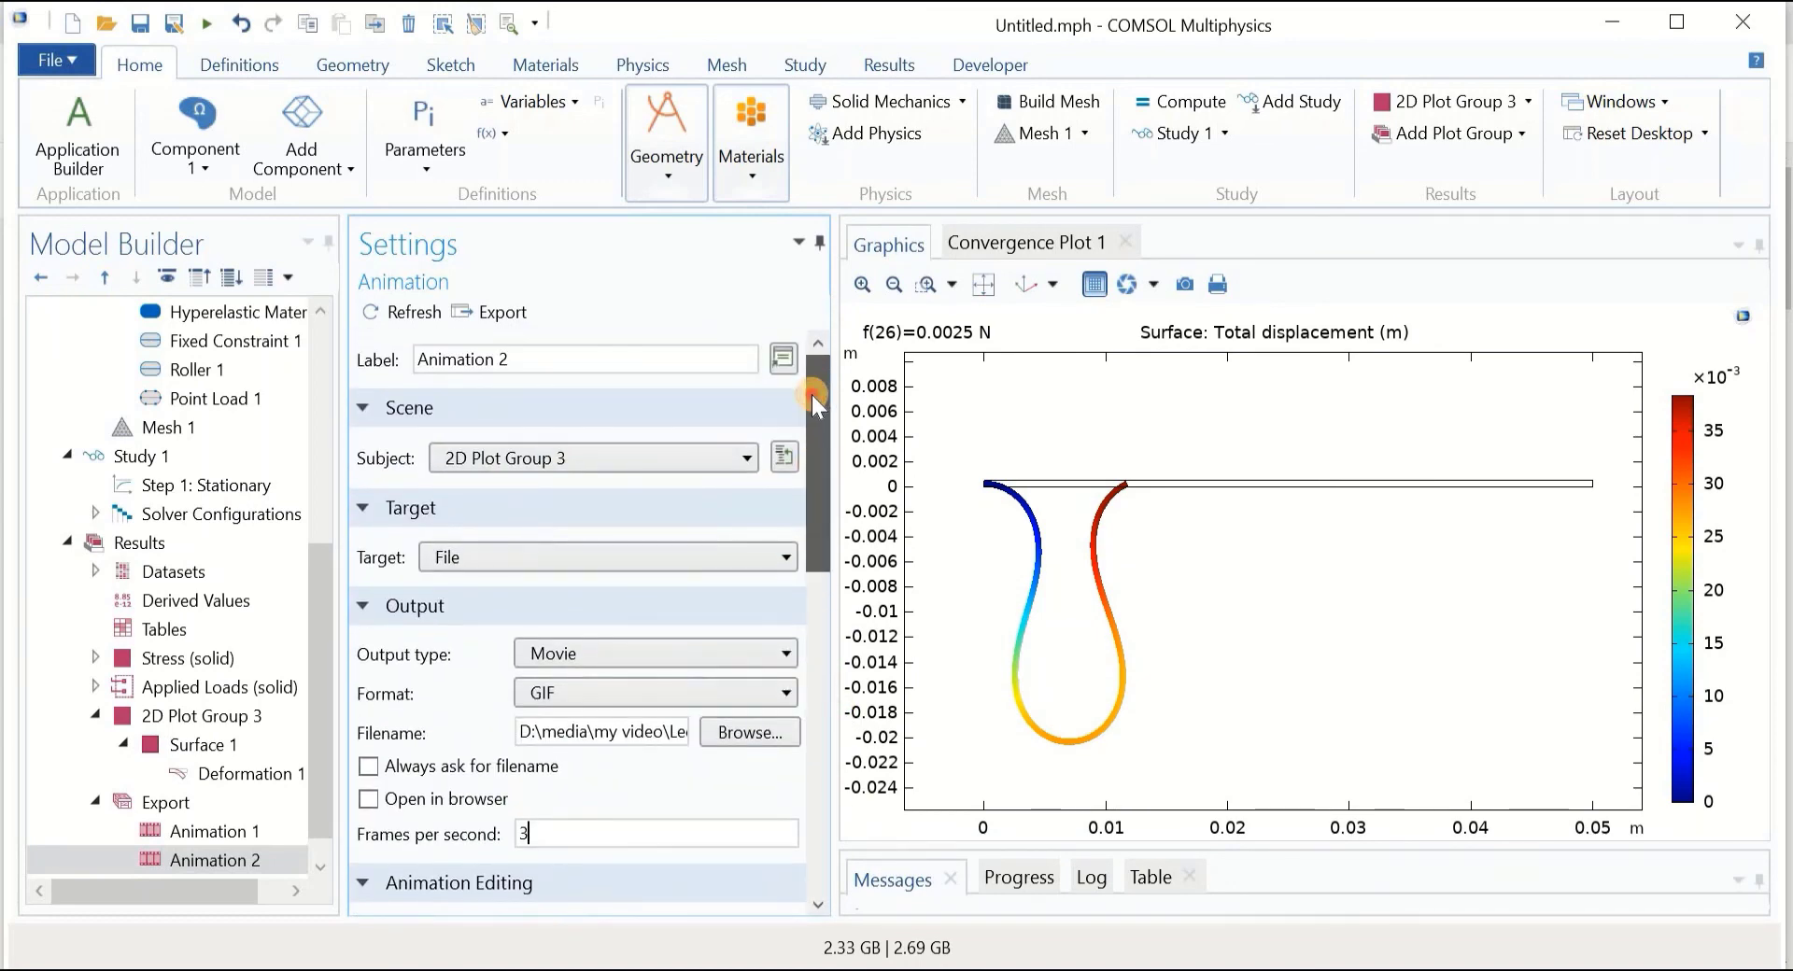
click(475, 311)
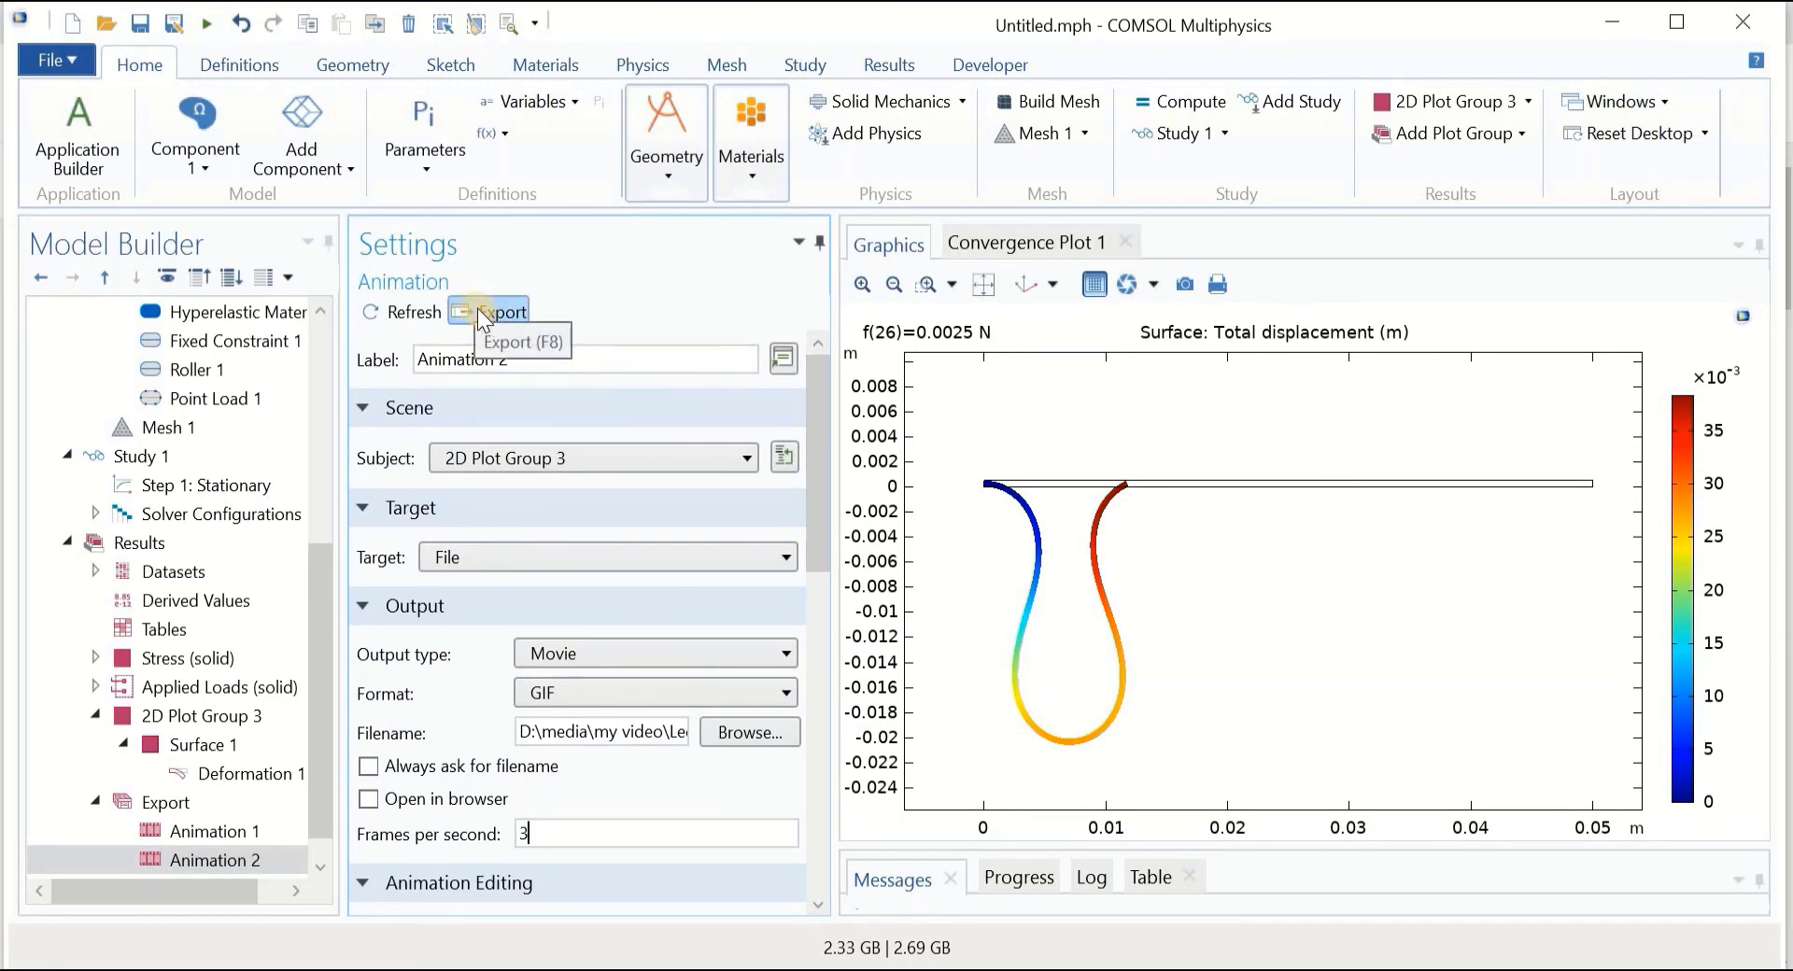
click(478, 310)
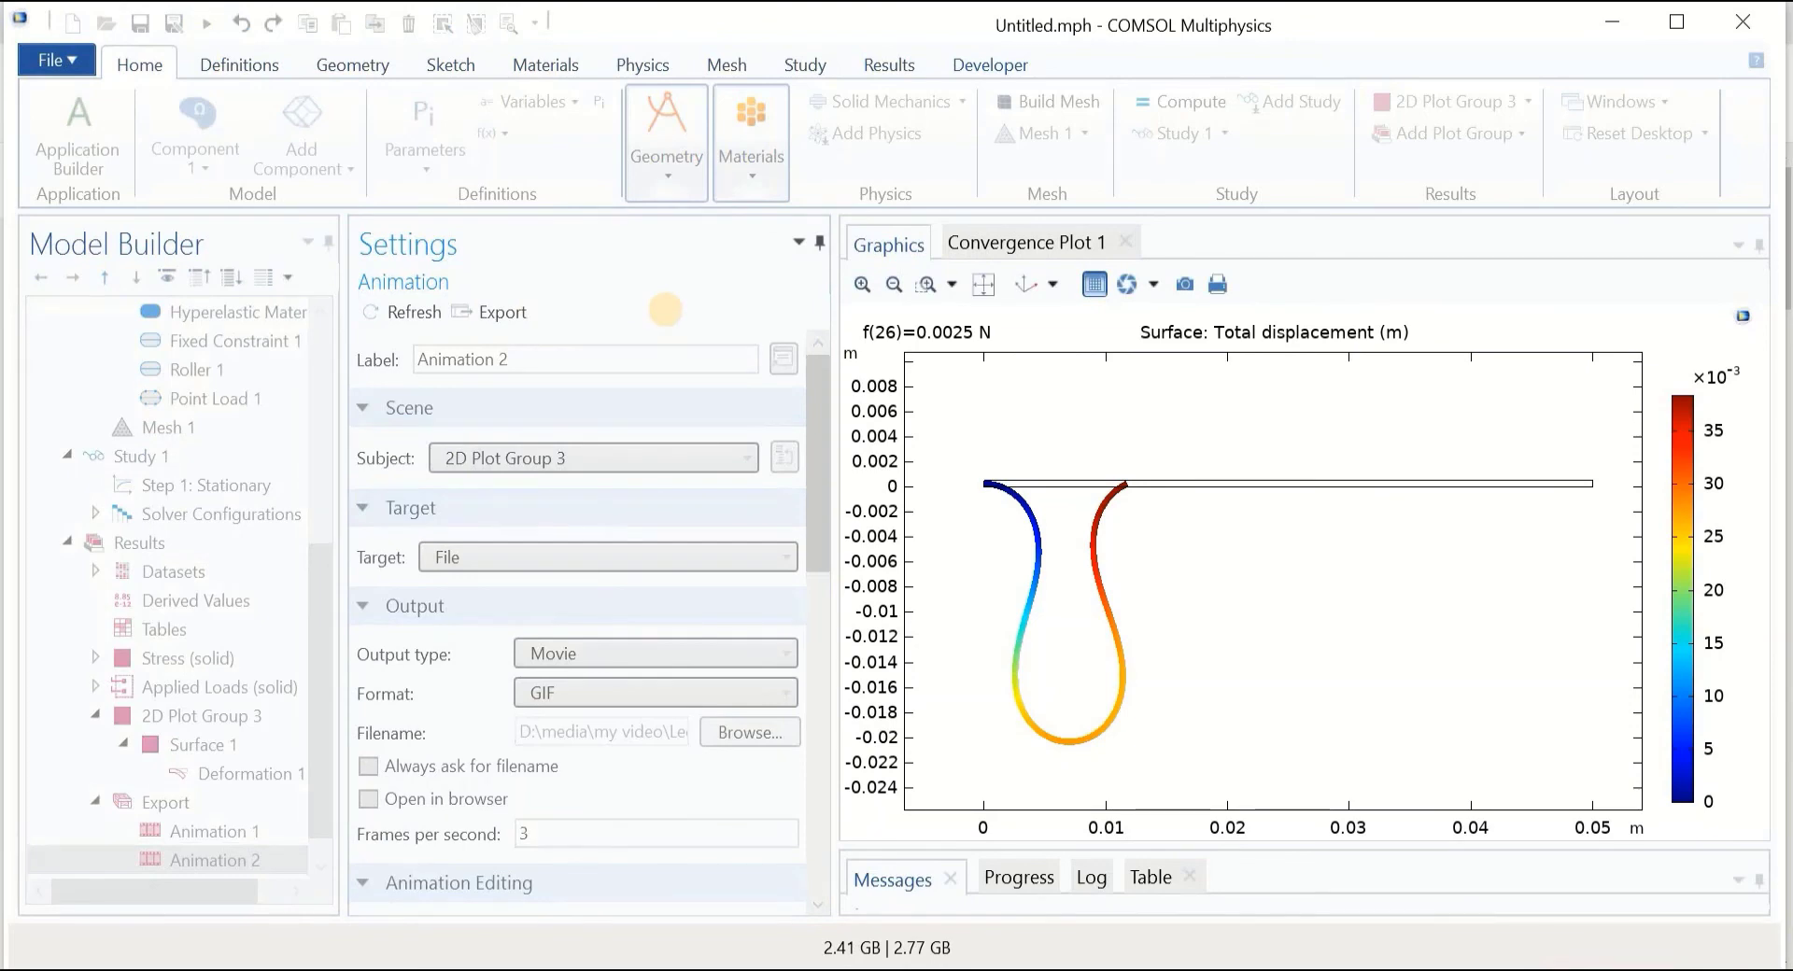